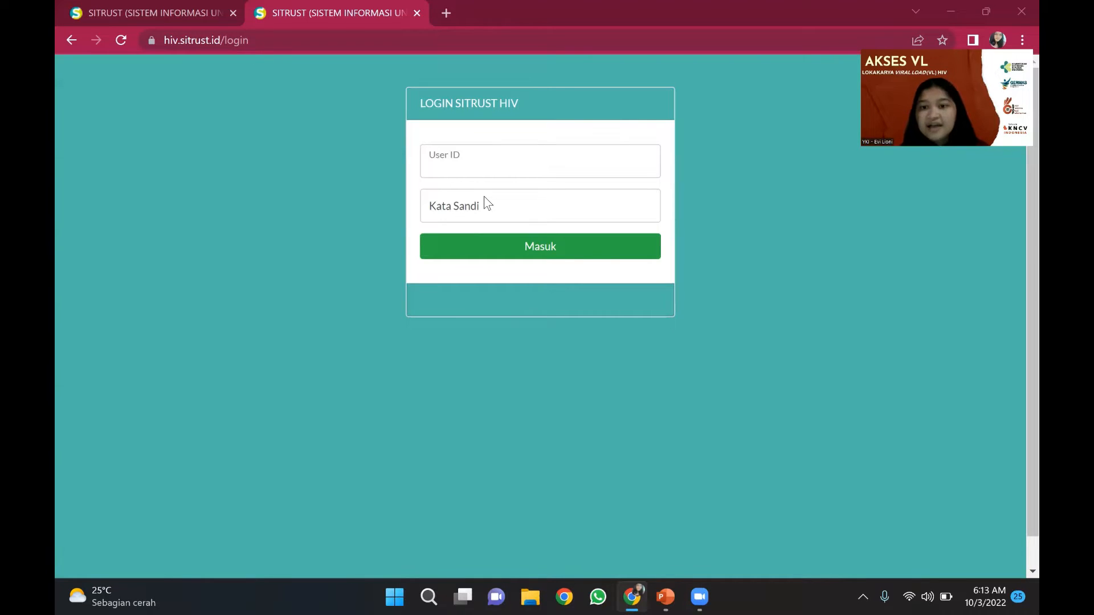
- Switch between the Chrome tabs and return to the devhiv.sitrust.id VL-Training login page
left_click(102, 5)
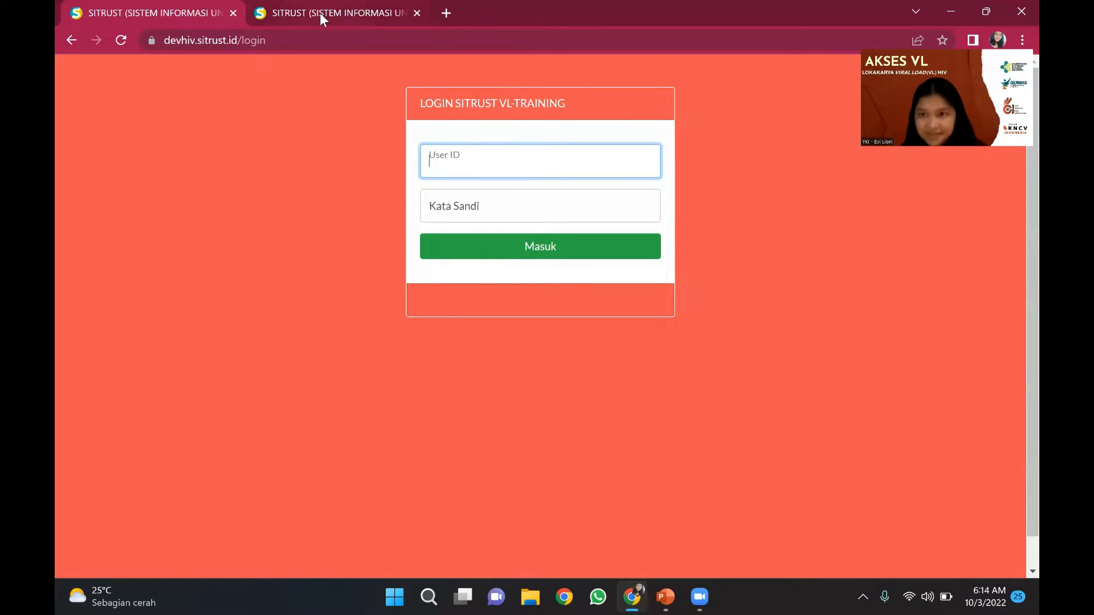
mouse_move(319, 13)
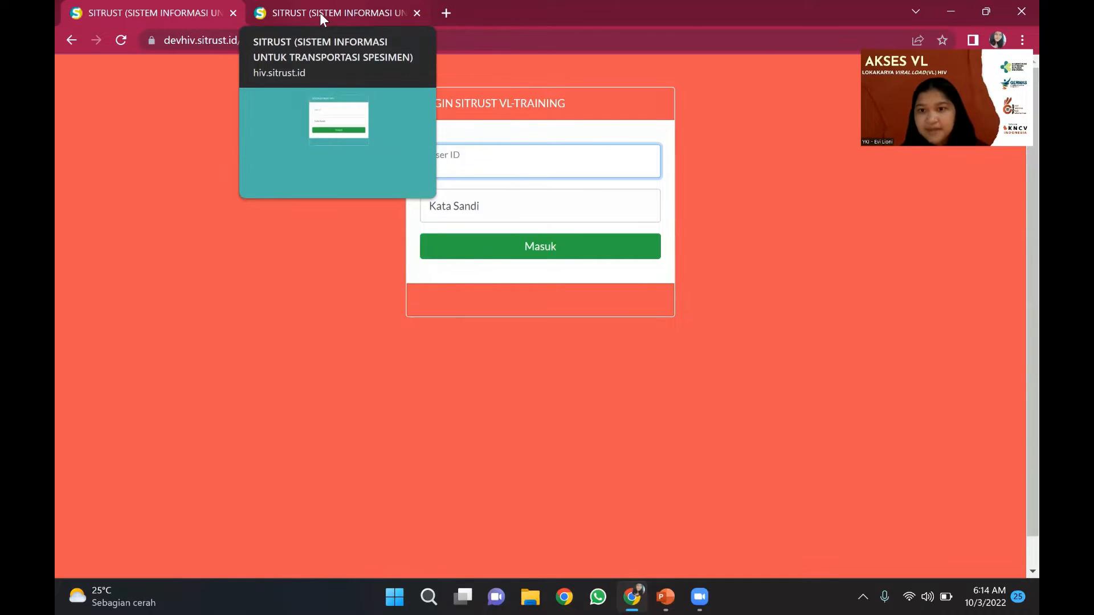
left_click(320, 13)
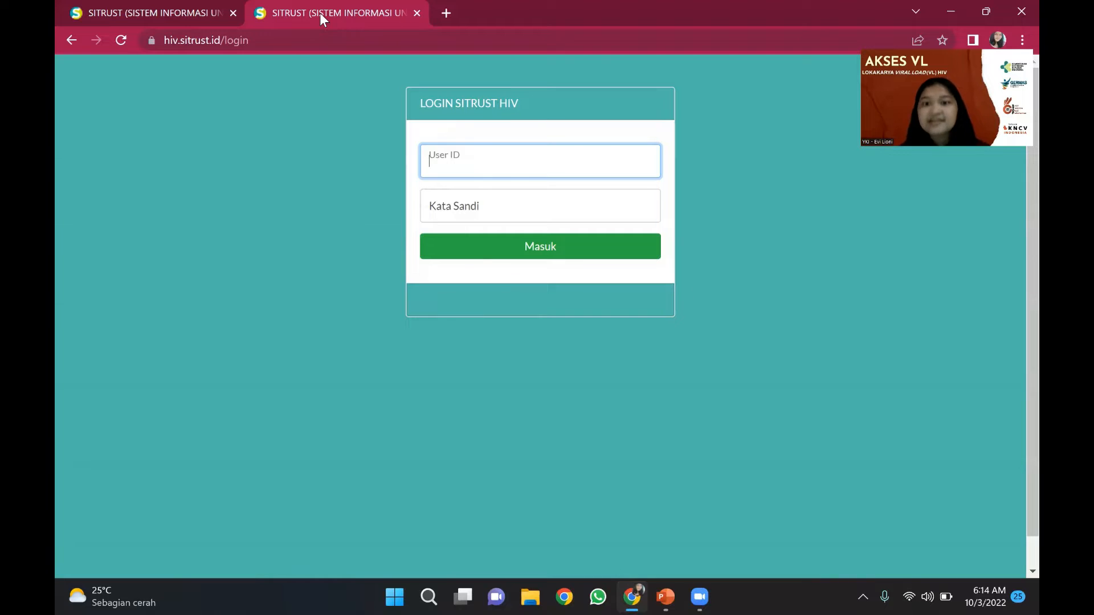
left_click(168, 5)
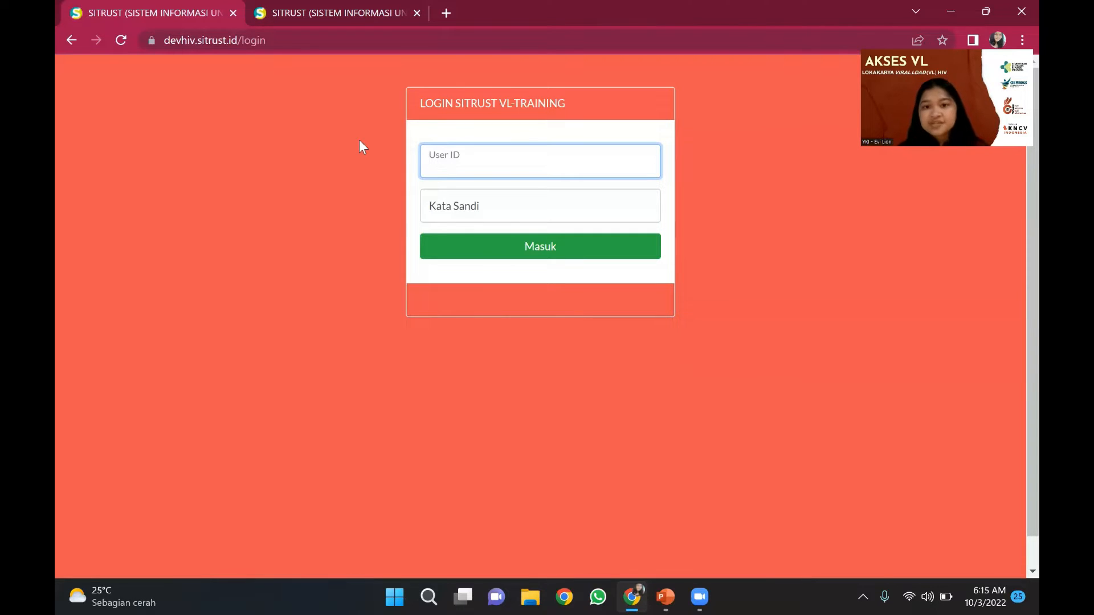
- Log in to the VL-Training site with the lab account's user ID and password
type("75")
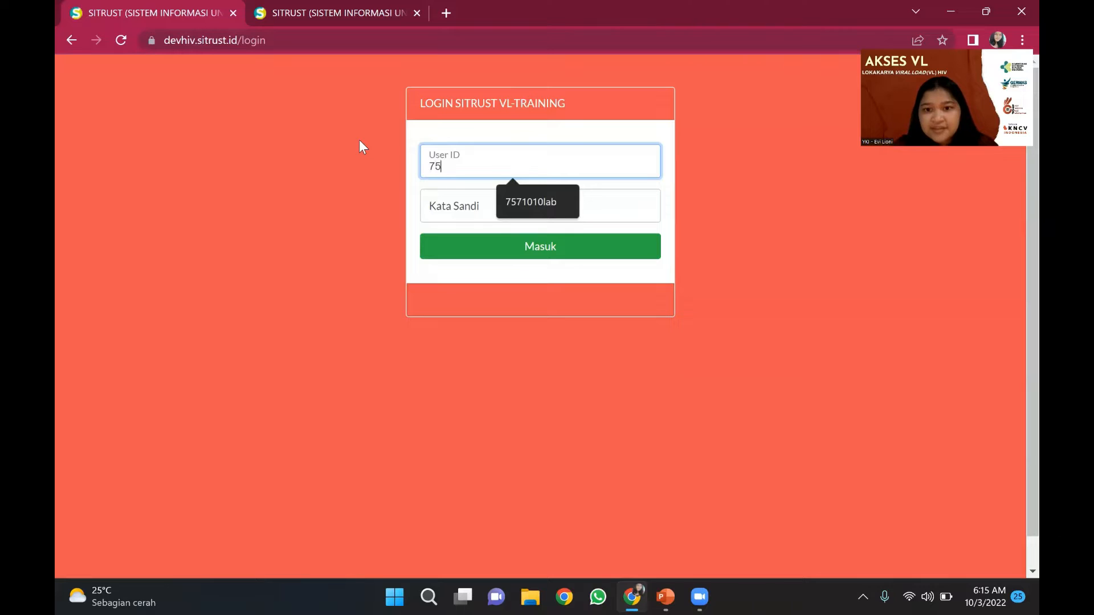
type("710")
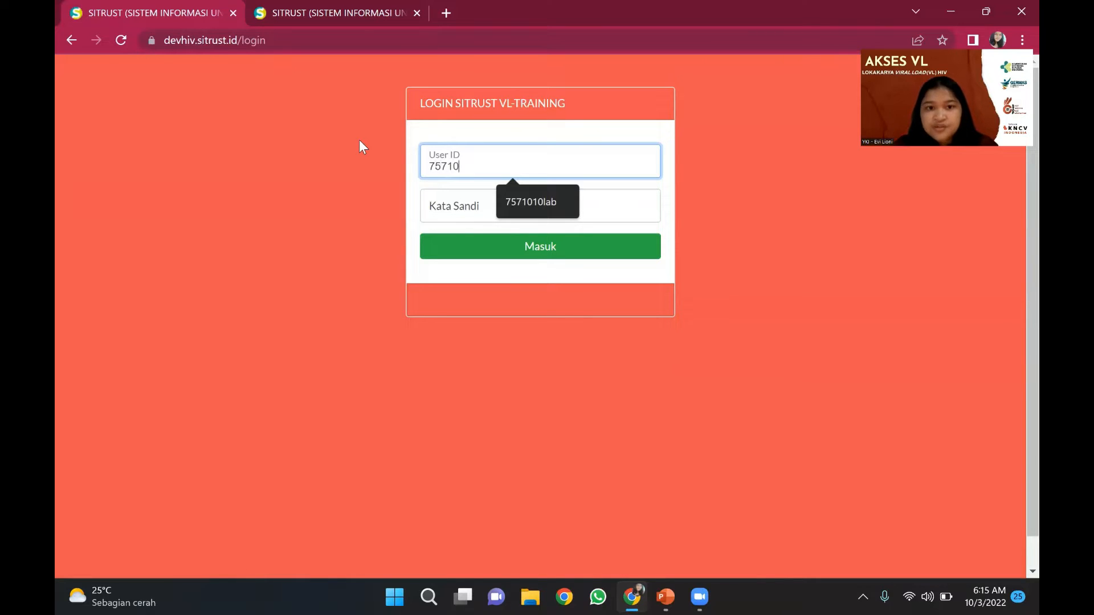
type("10lab")
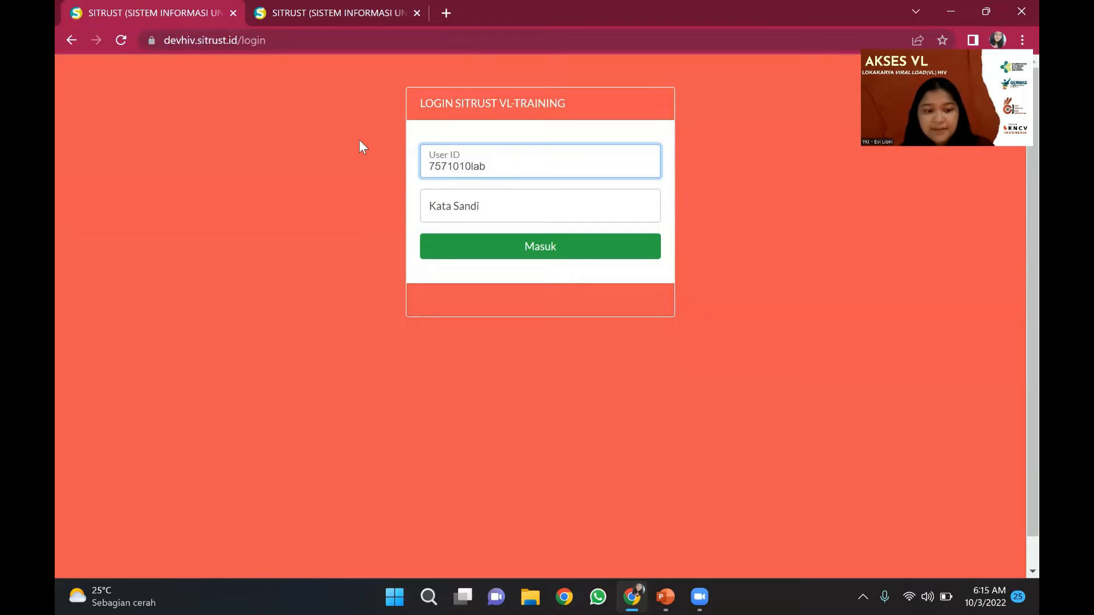
key("Tab")
type("****")
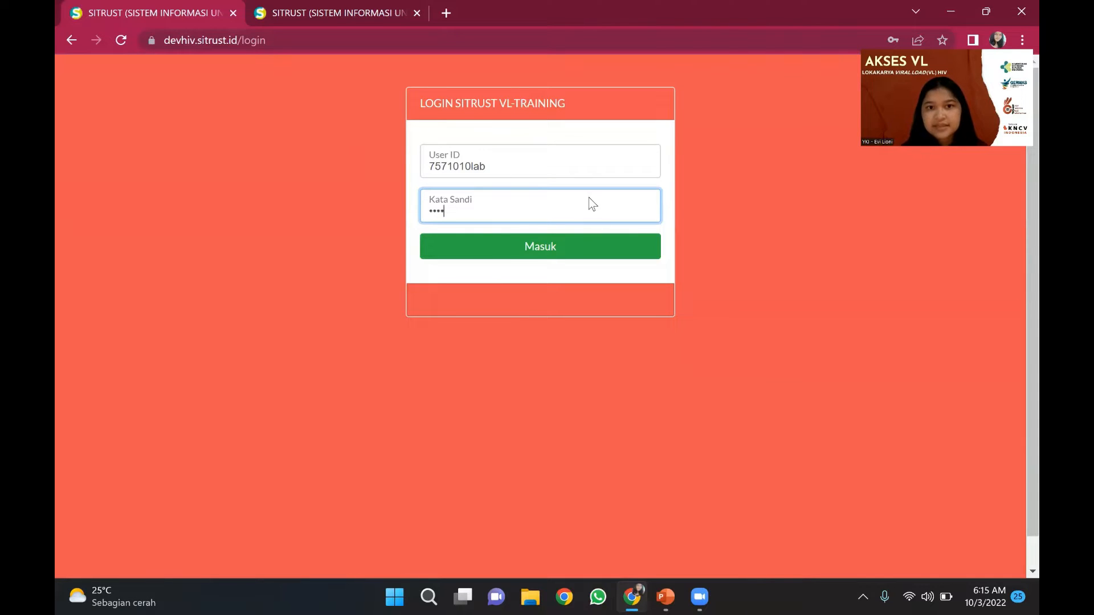
left_click(547, 249)
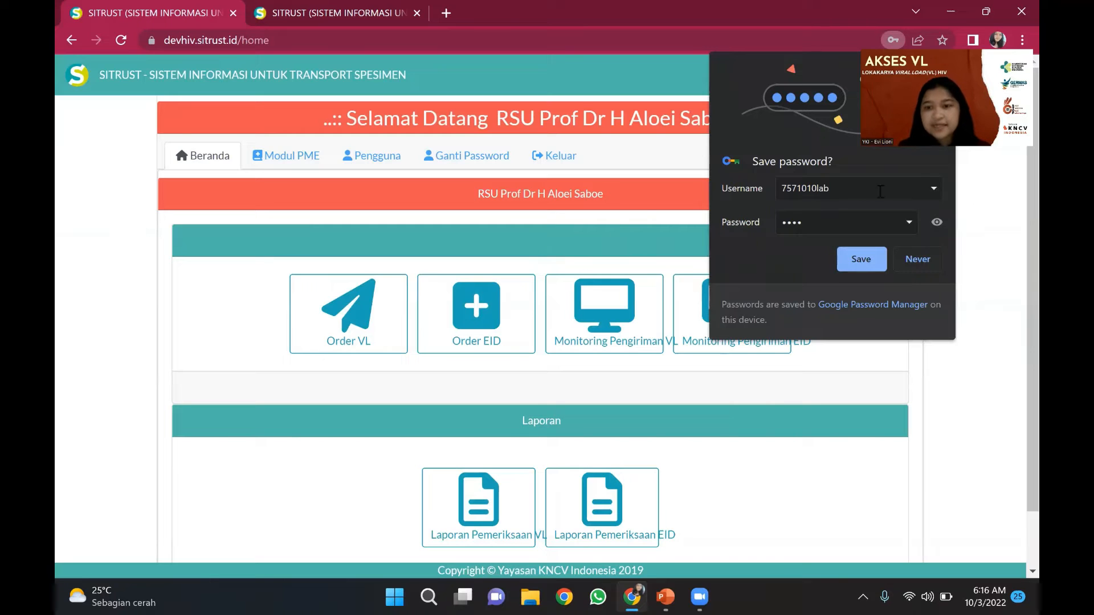
- Decline Chrome's offer to save the password and scroll down the home page
left_click(934, 261)
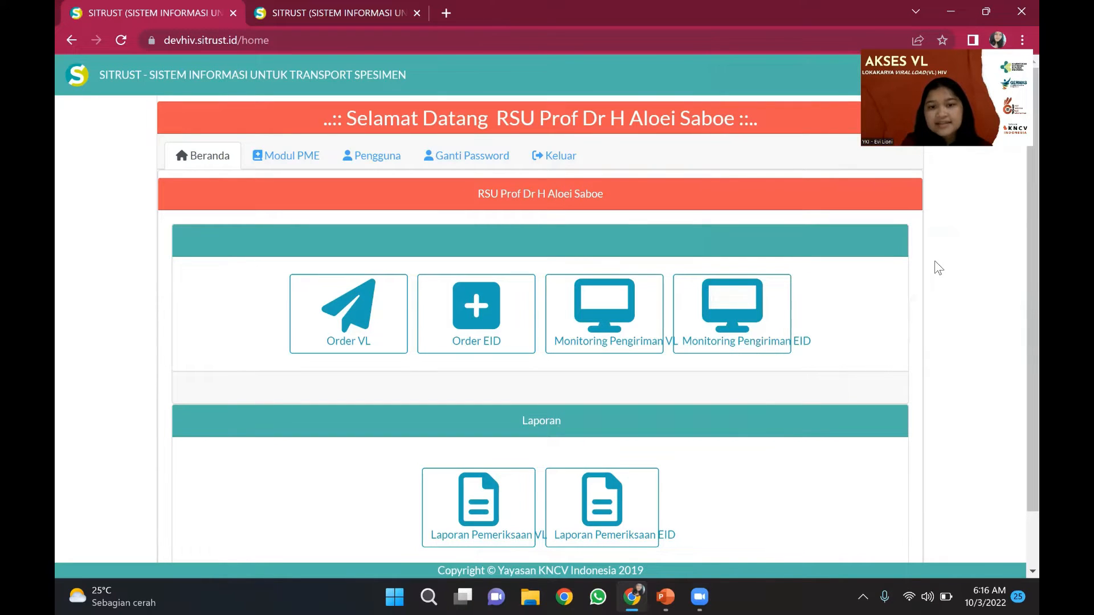
scroll(939, 268, "down", 1)
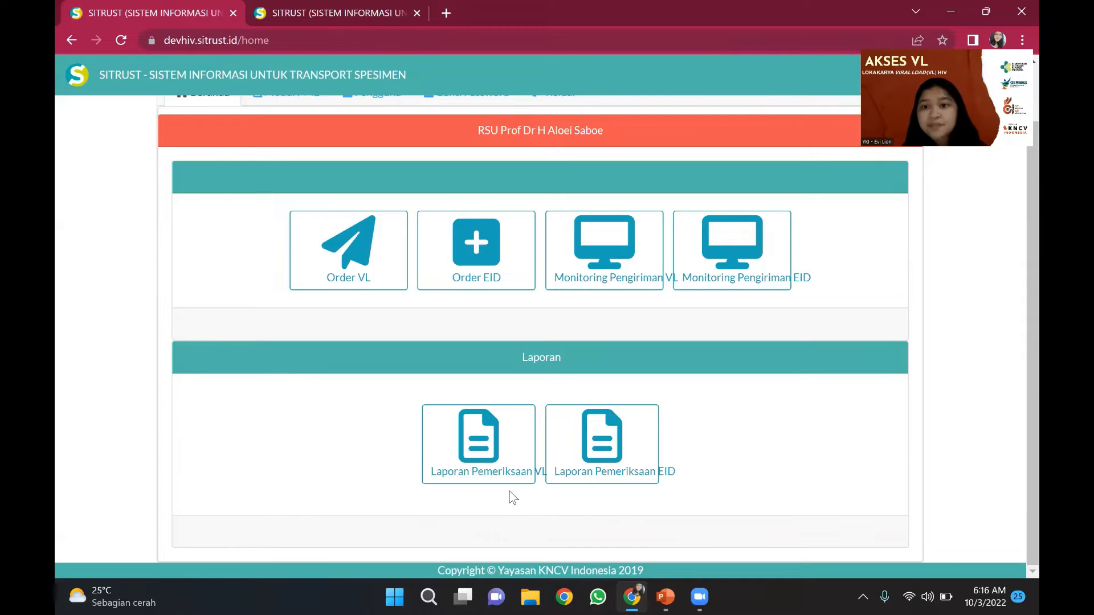
- Open the Order VL list and review the orders 3392–3395 and their statuses
left_click(358, 263)
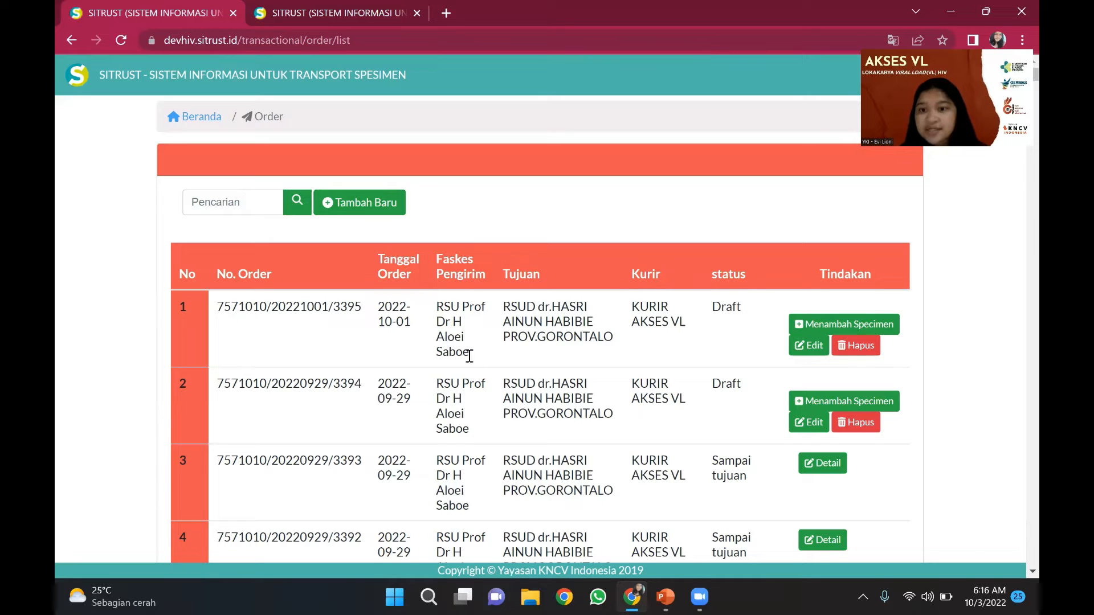
scroll(469, 356, "down", 1)
scroll(469, 356, "up", 1)
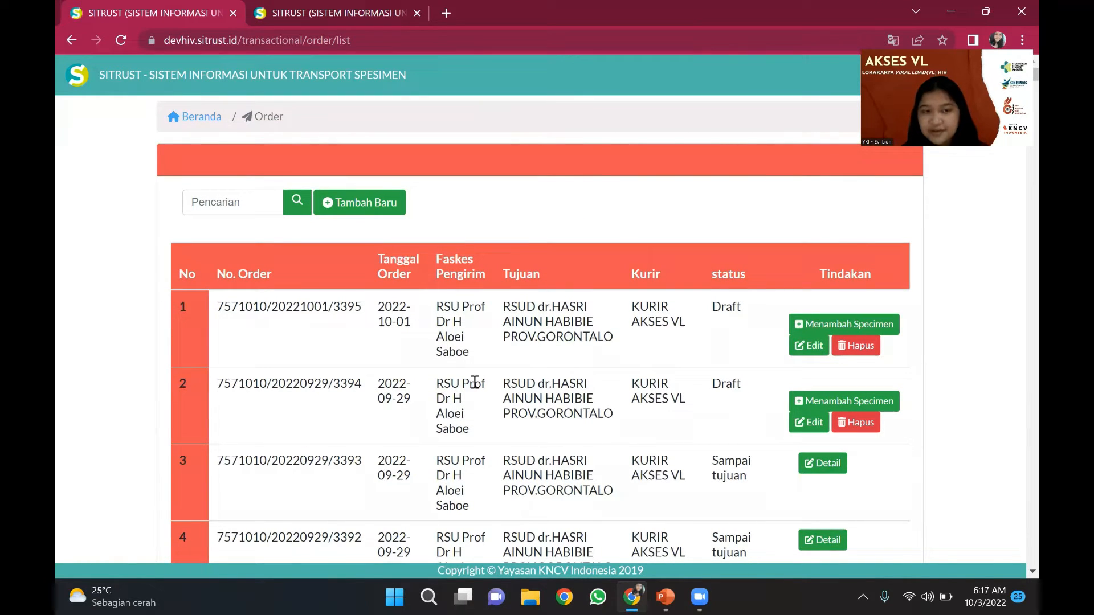
scroll(481, 415, "down", 2)
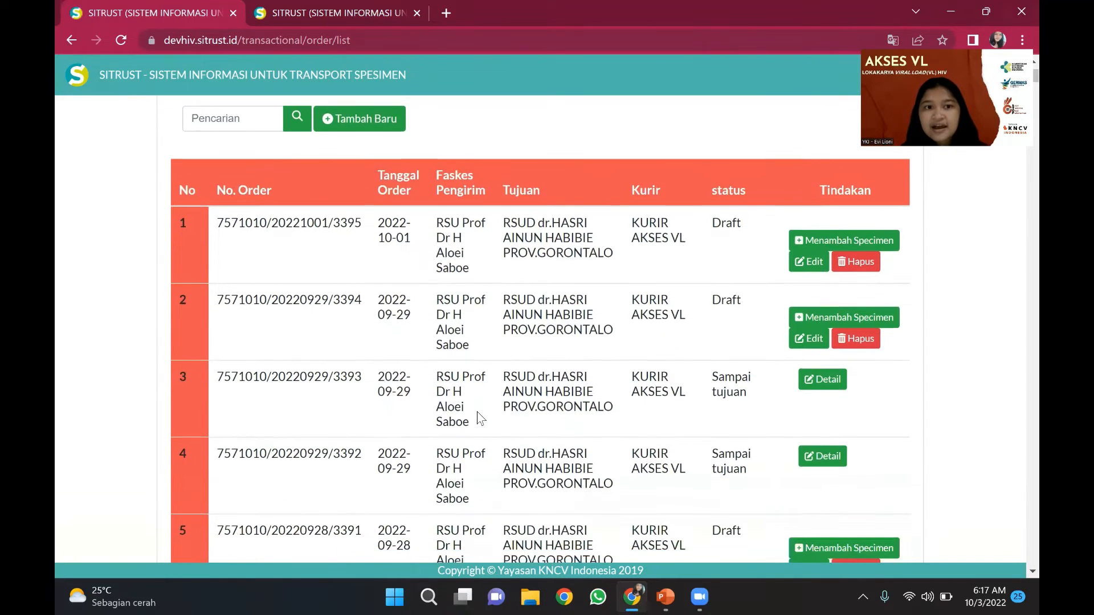
scroll(481, 419, "up", 2)
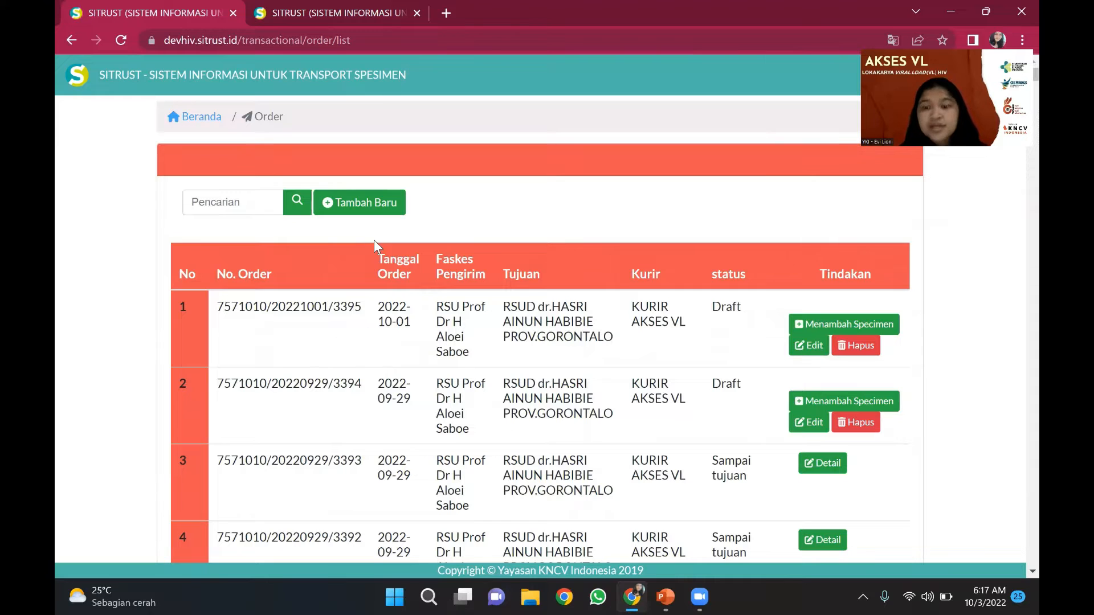
- Create and save a new order to RSUD dr.HASRI AINUN HABIBIE PROV.GORONTALO via KURIR AKSES VL
left_click(375, 206)
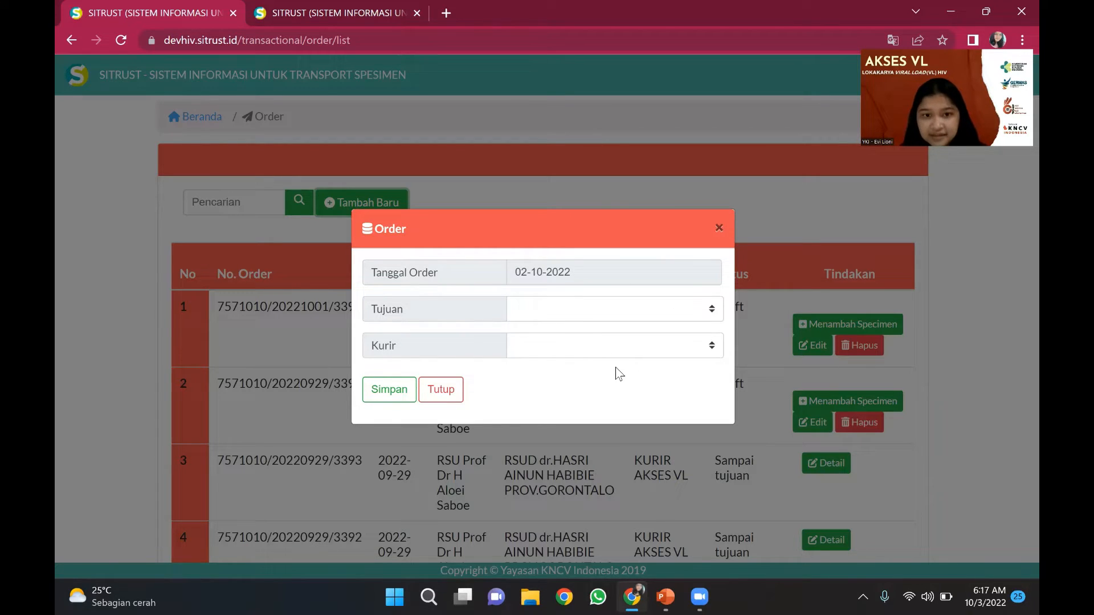
left_click(607, 308)
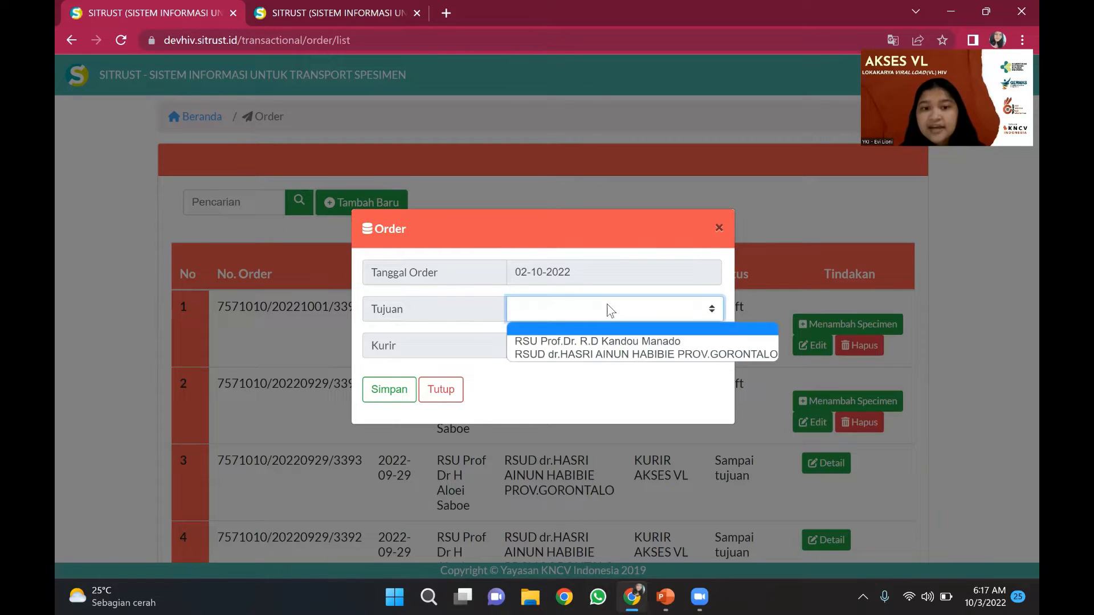
left_click(603, 353)
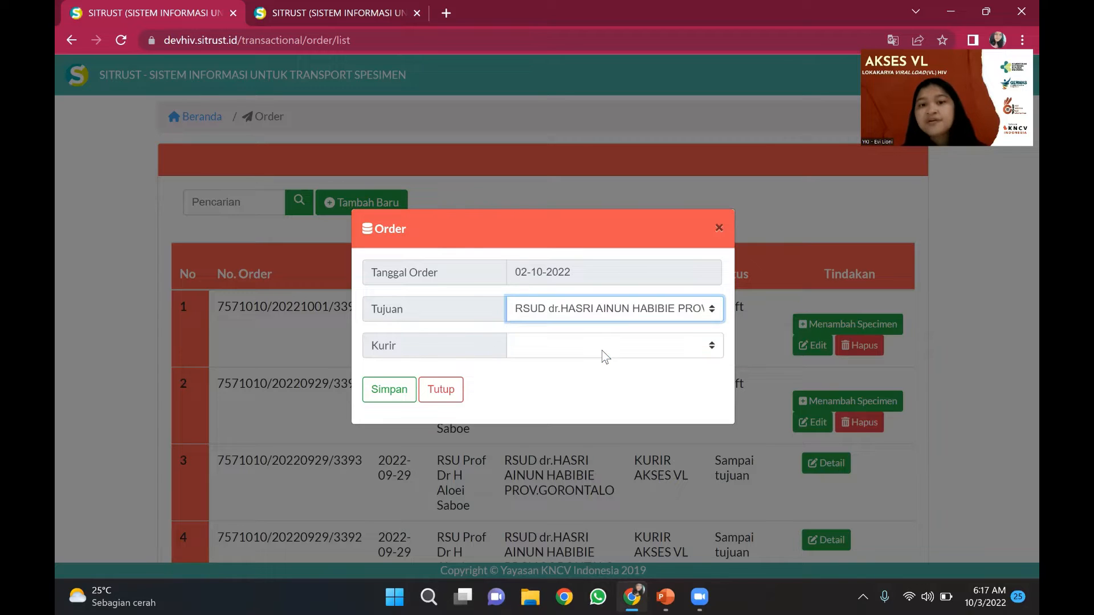
left_click(562, 354)
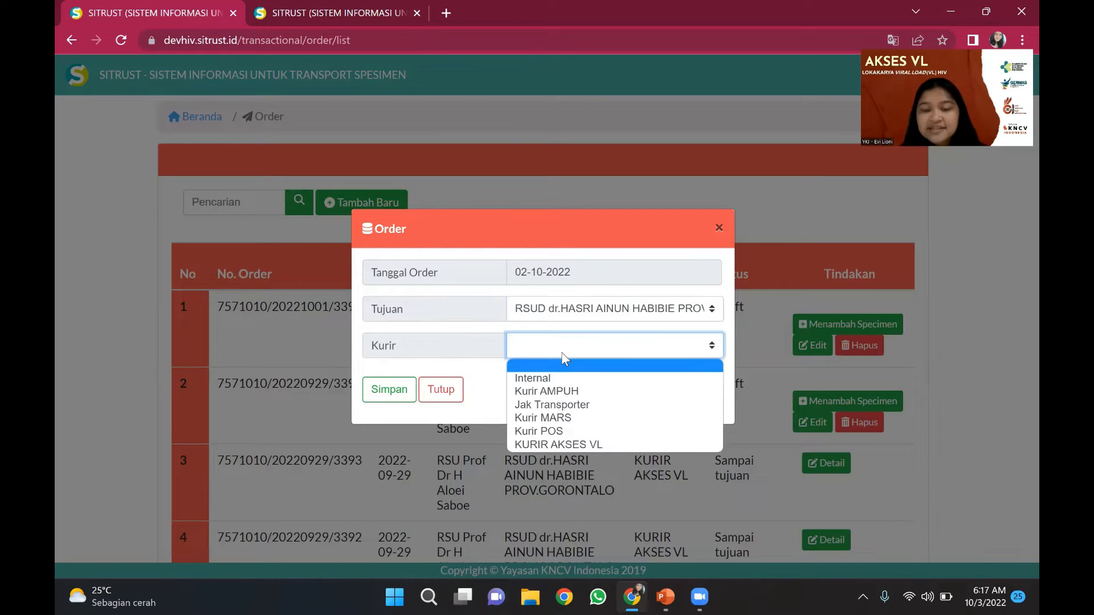
left_click(553, 442)
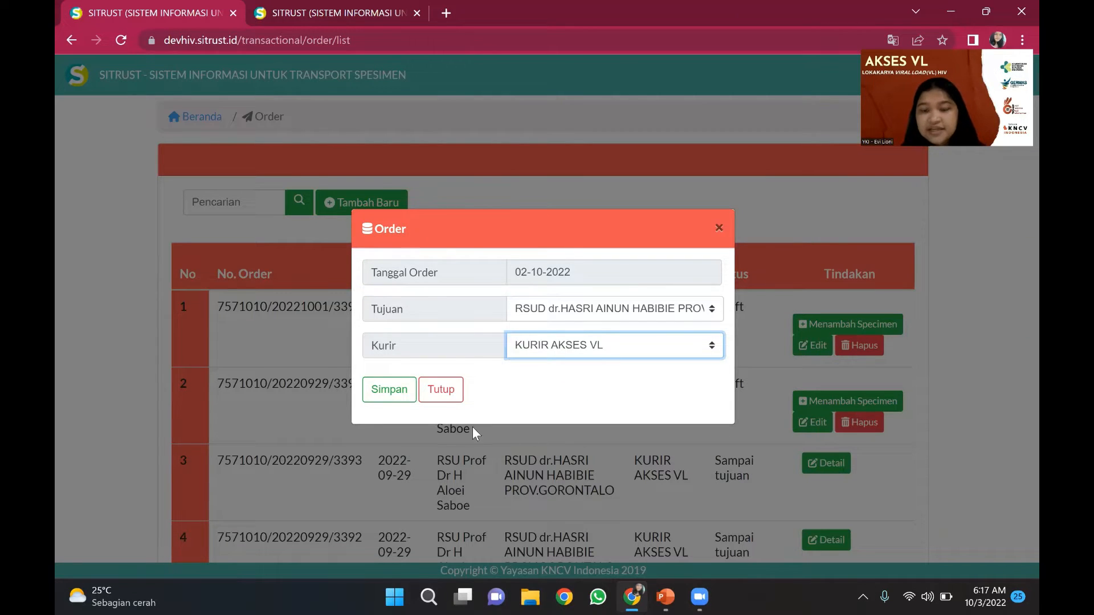
left_click(407, 393)
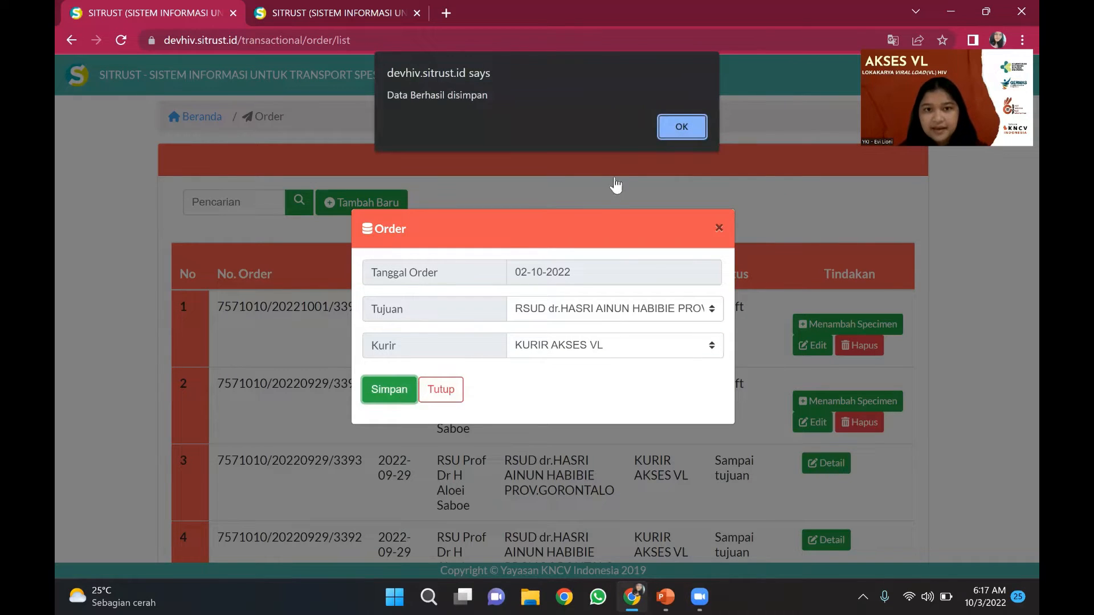
- Dismiss the 'Data Berhasil disimpan' alert to reach order 3396's empty specimen list
left_click(674, 132)
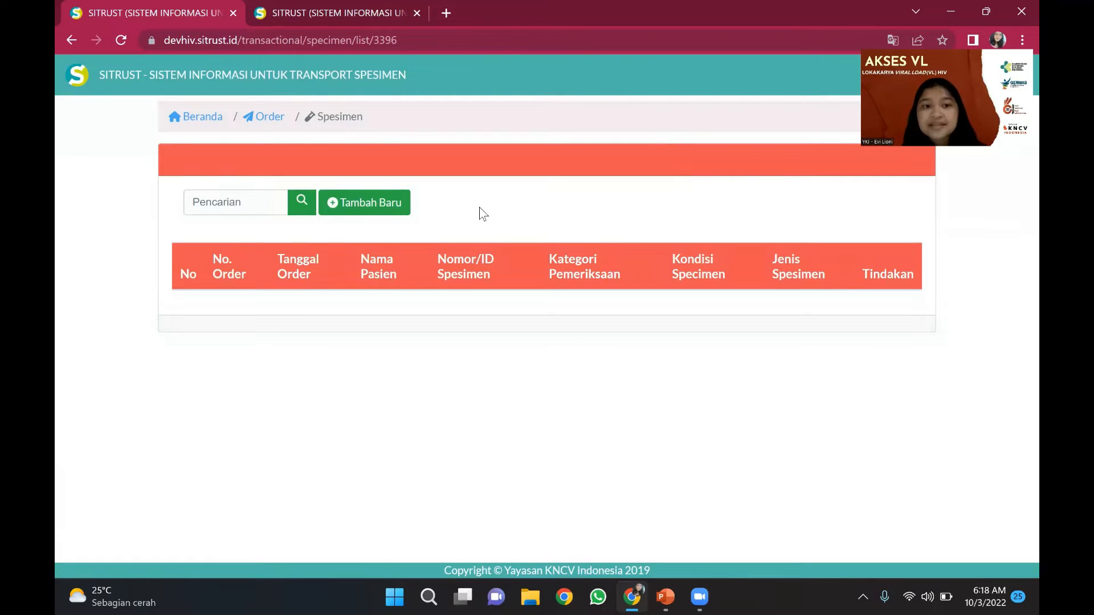
- Open a new specimen entry form for order 3396
left_click(392, 211)
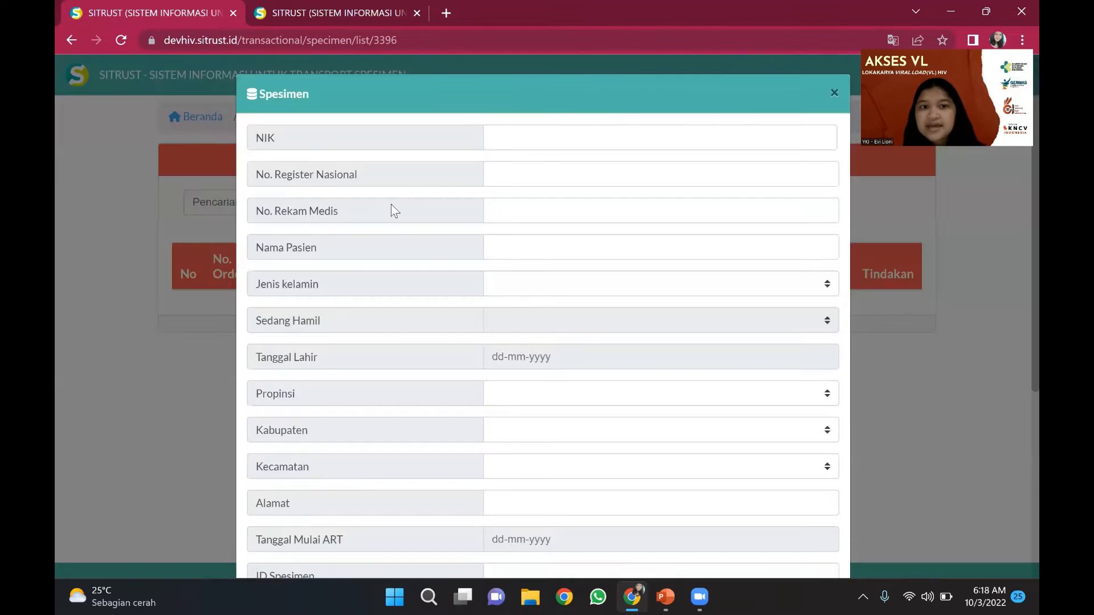
scroll(391, 205, "down", 1)
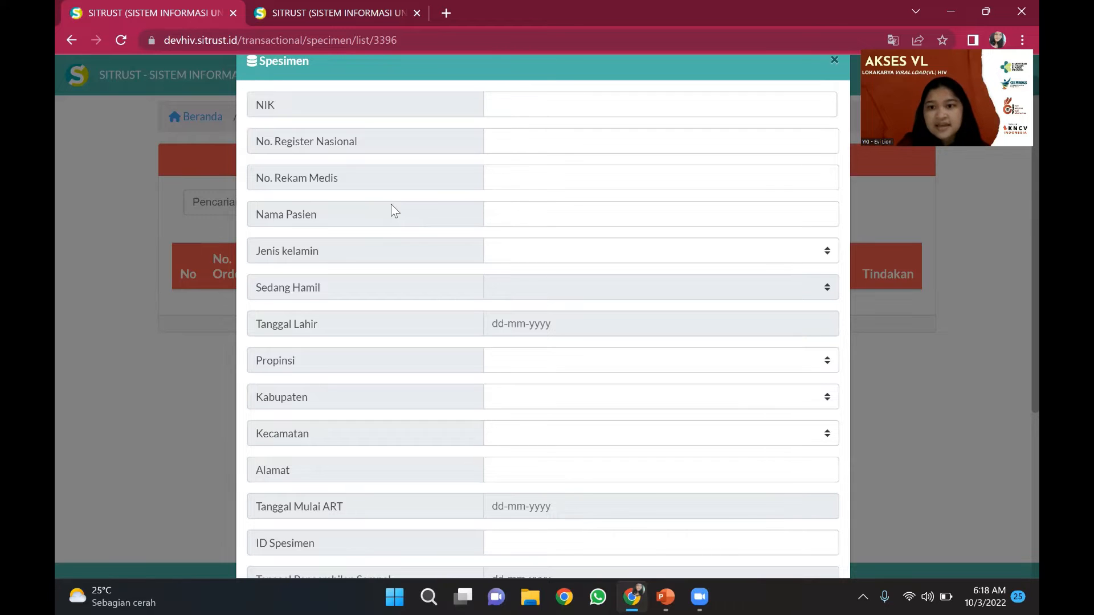
scroll(391, 209, "up", 1)
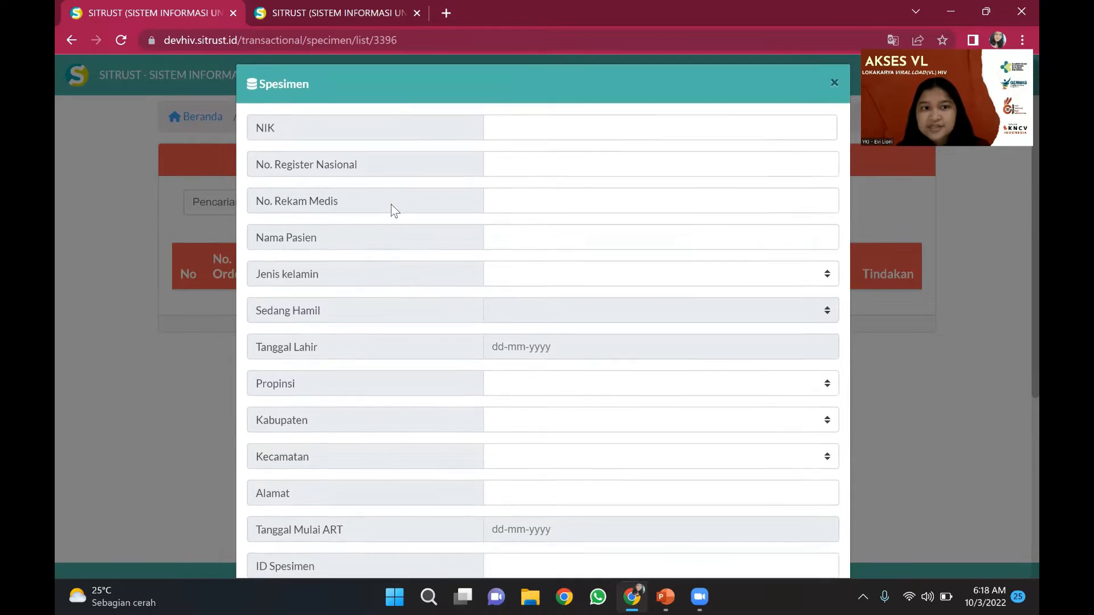
- Enter the patient's 16-digit NIK, correcting the mistyped digits
left_click(518, 134)
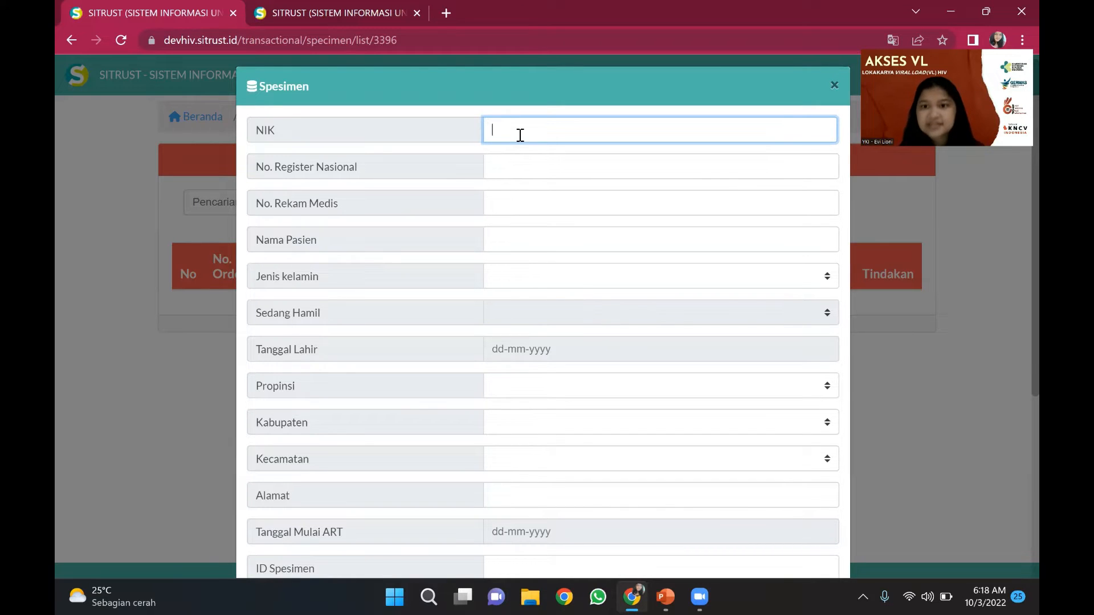
type("7500")
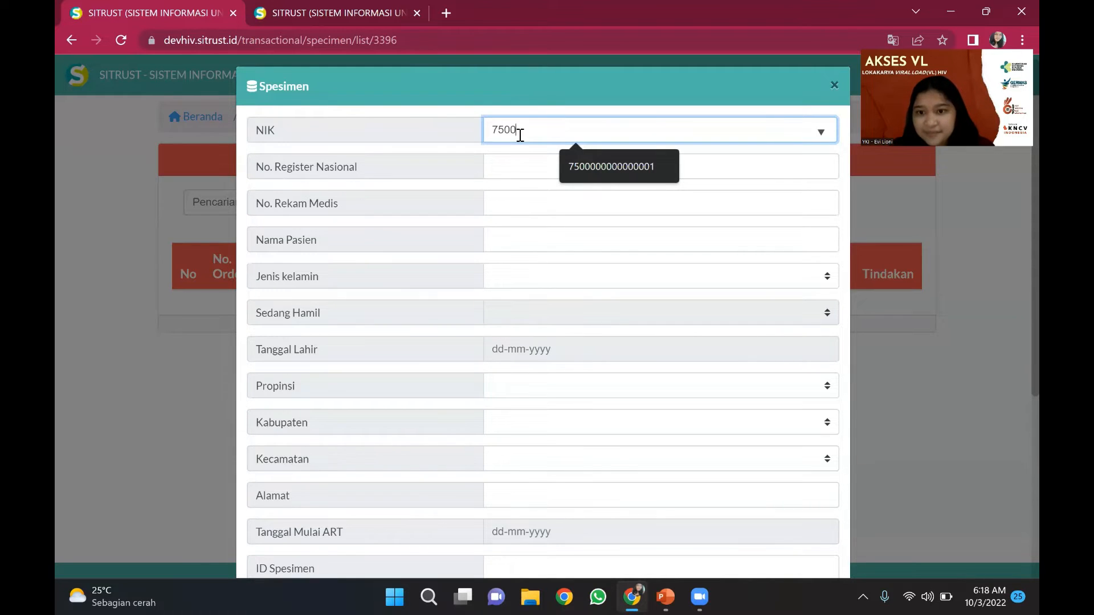
type("2")
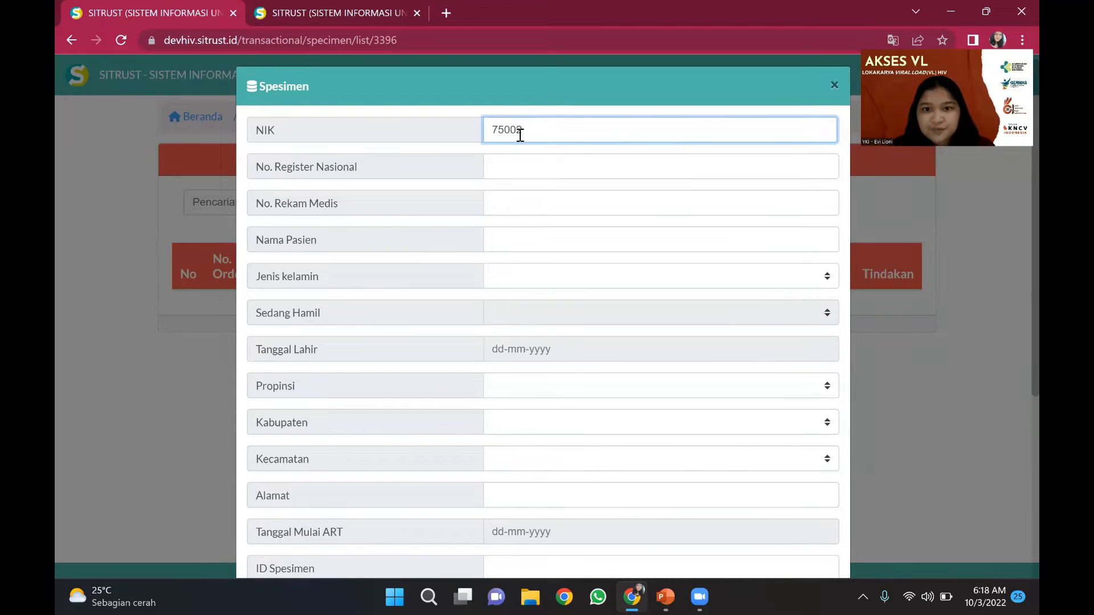
type("99")
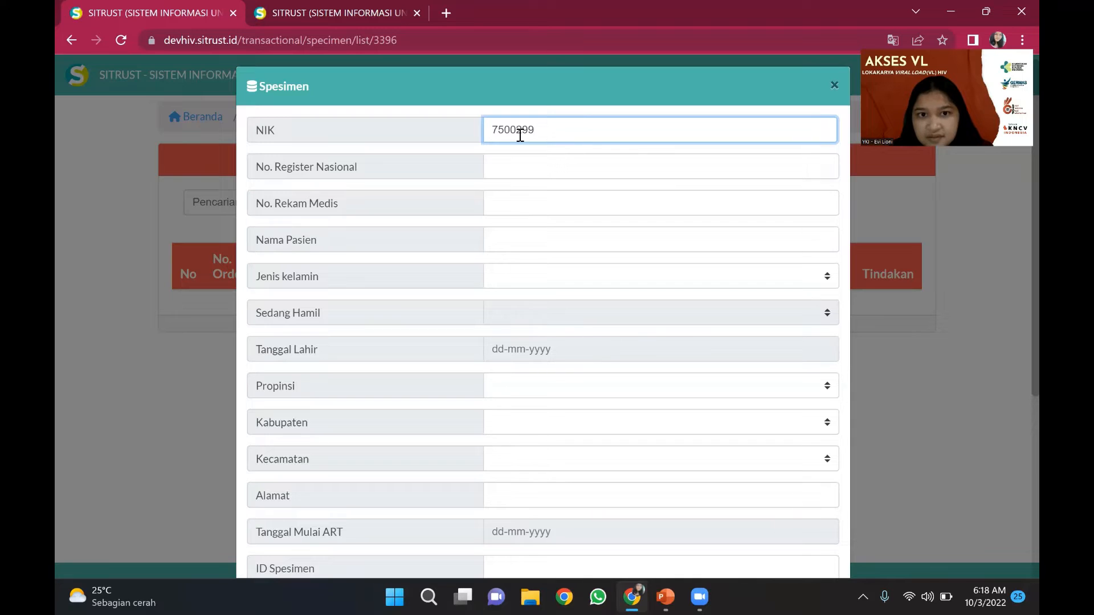
type("9")
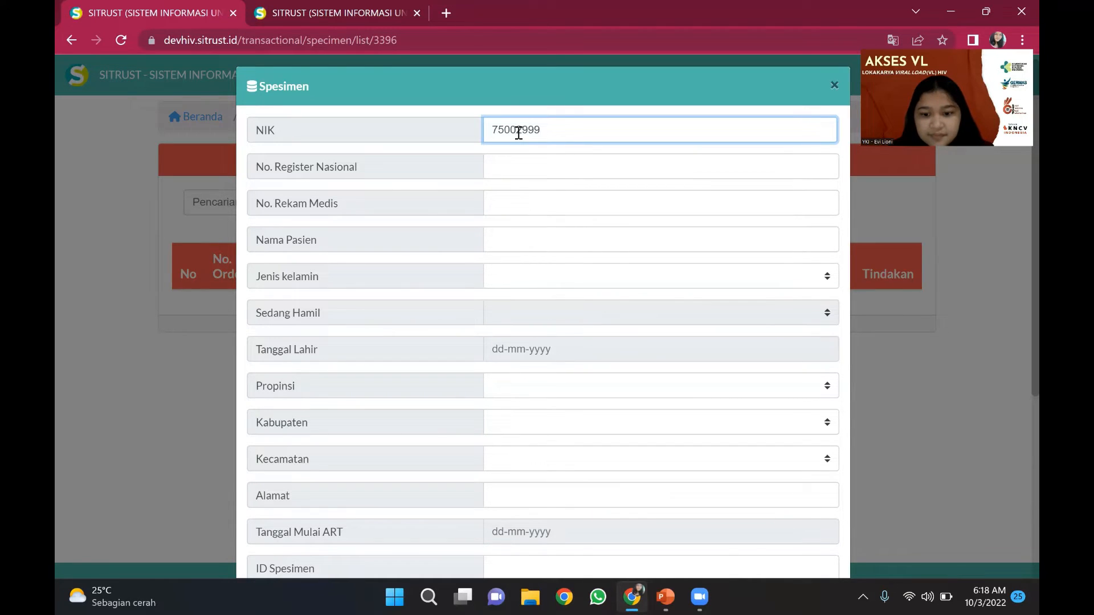
left_click(519, 132)
type("99")
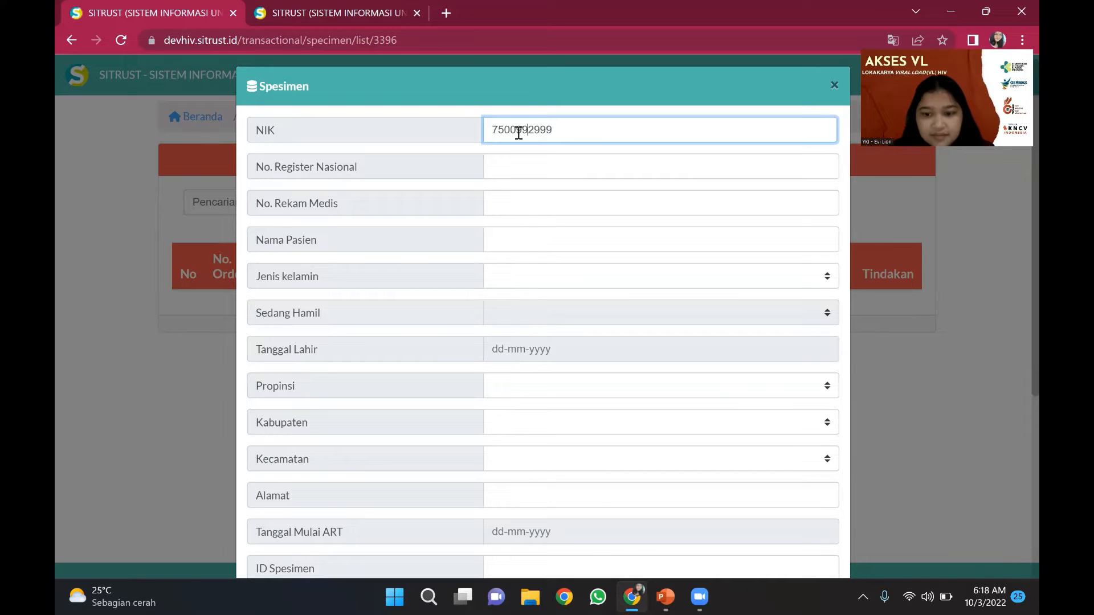
key("BackSpace")
key("BackSpace")
left_click(548, 132)
type("9")
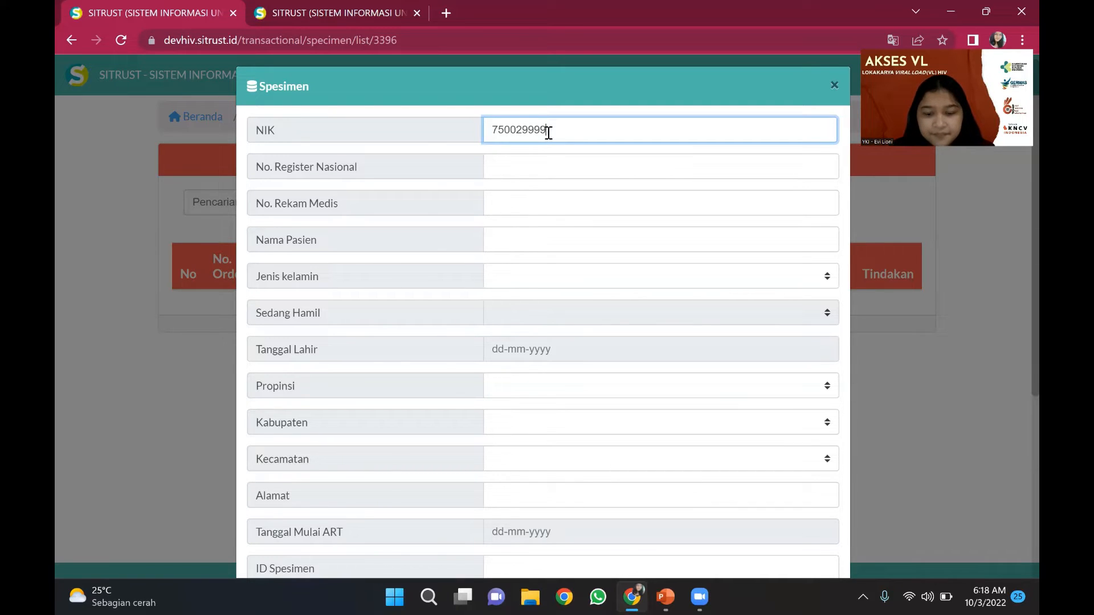
type("99999")
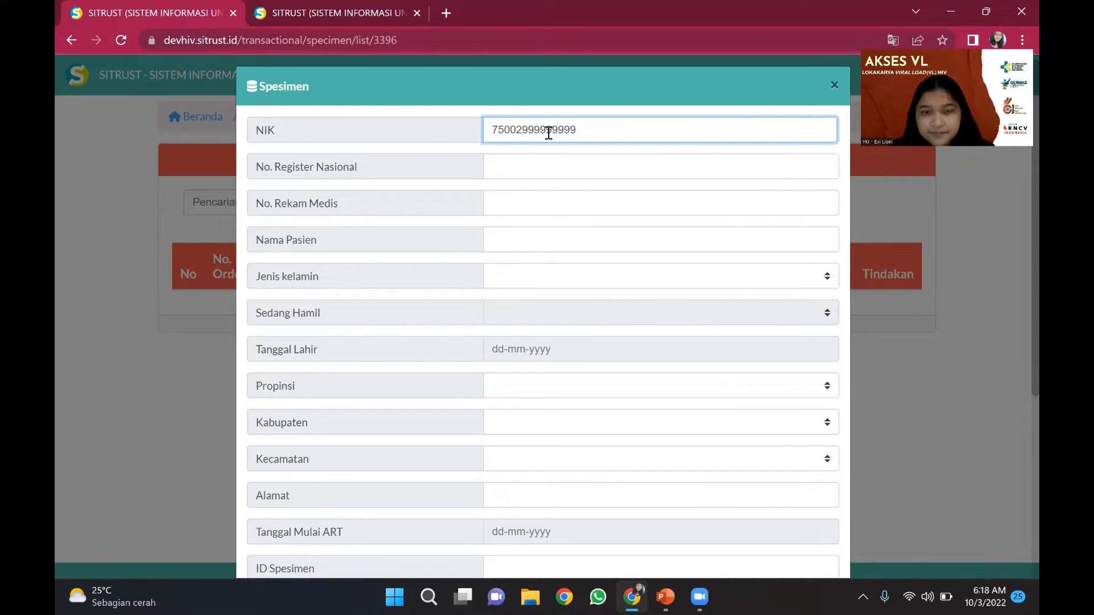
type("97")
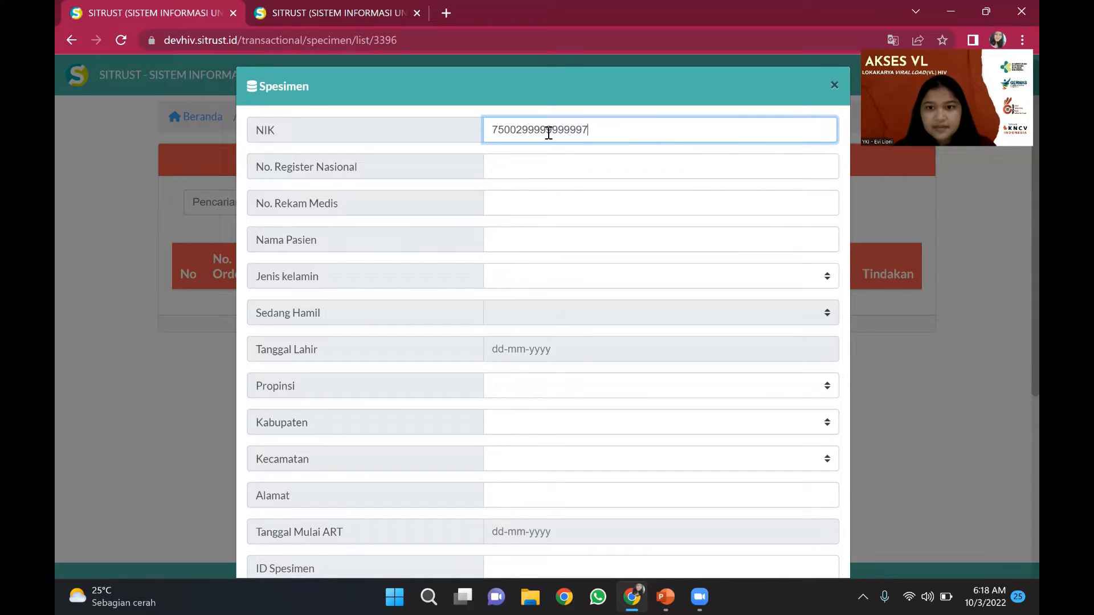
key("Tab")
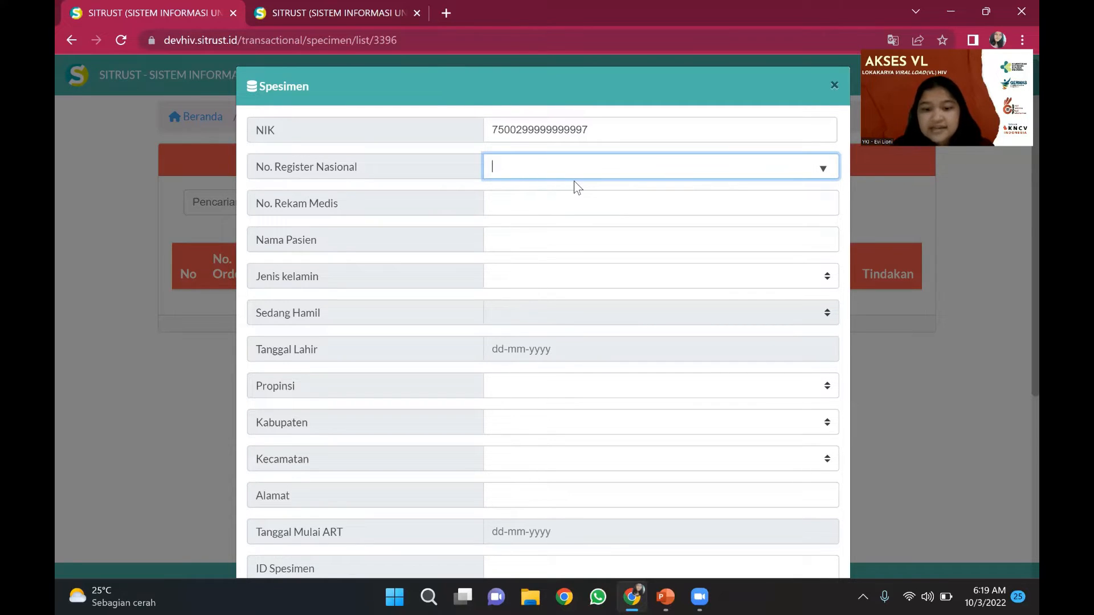
- Fill in the national register number, medical record number and the test patient name in capitals
type("7")
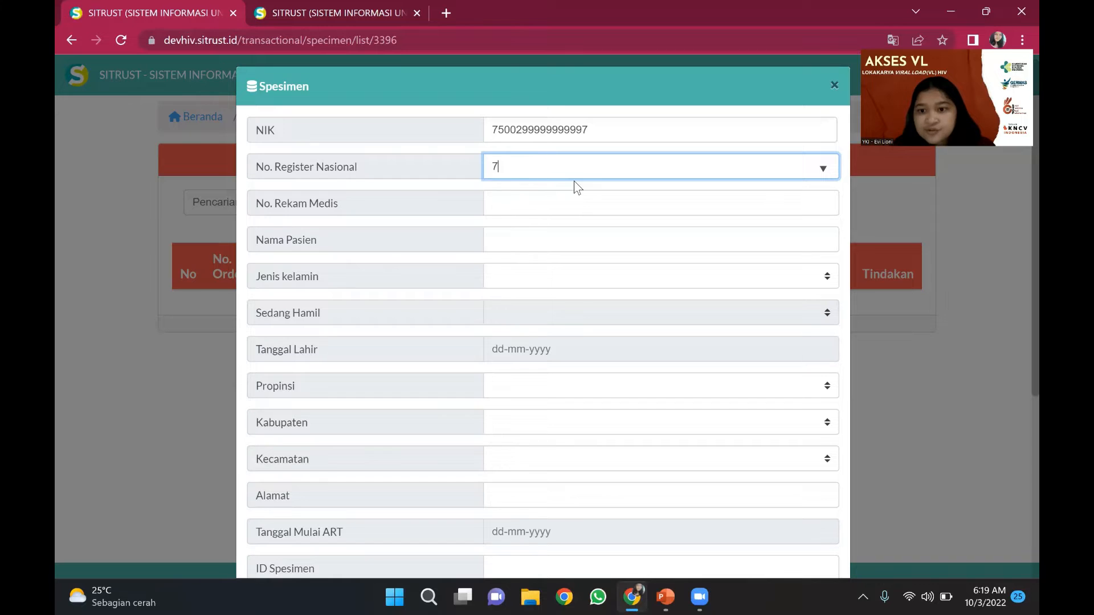
type("5710")
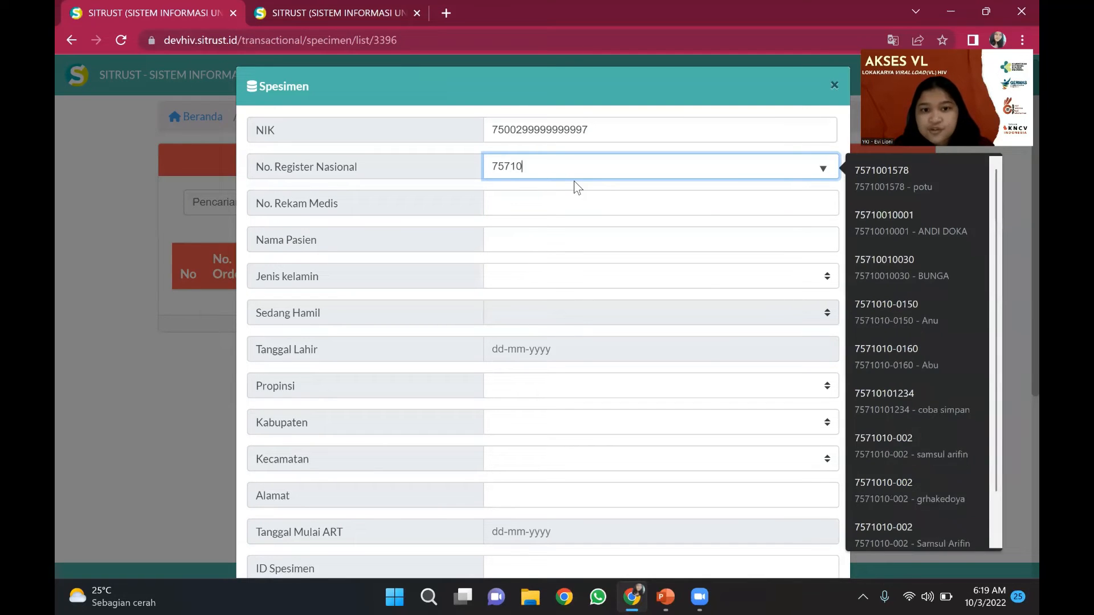
type("10")
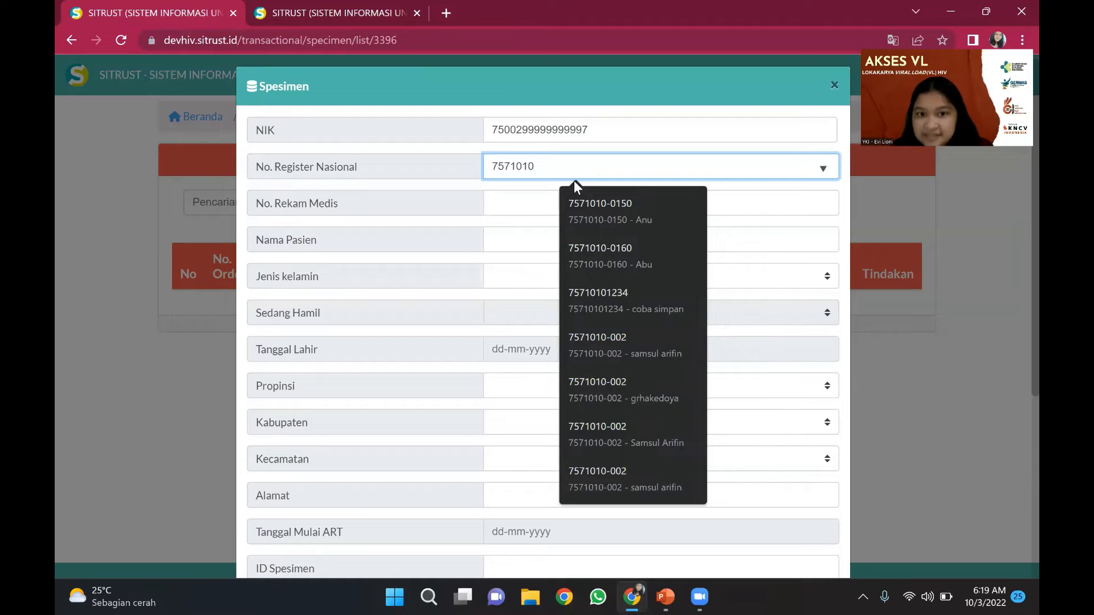
type("-")
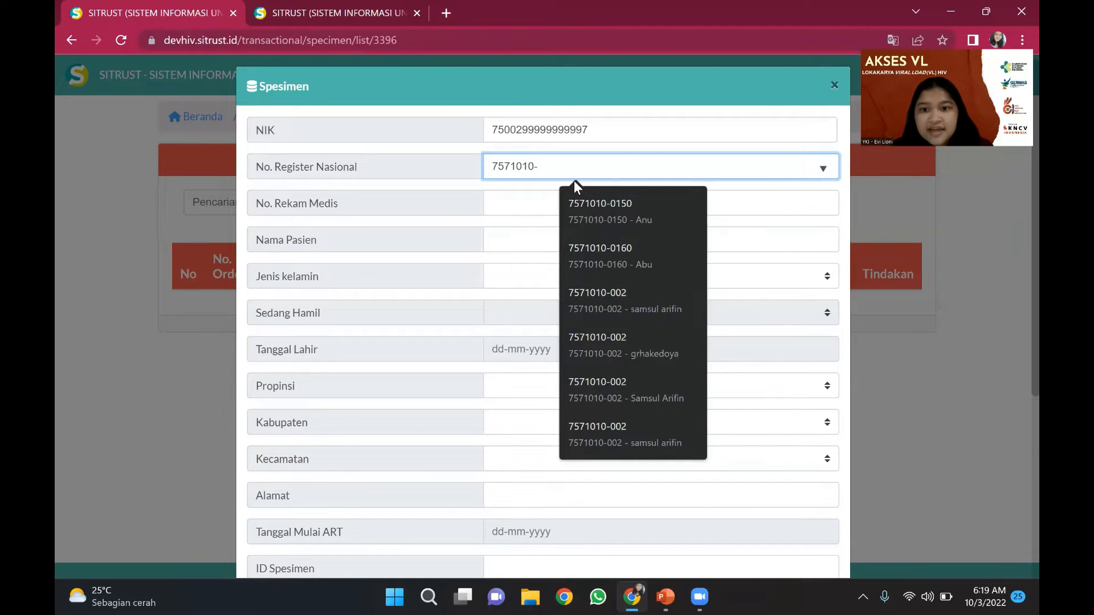
type("9997")
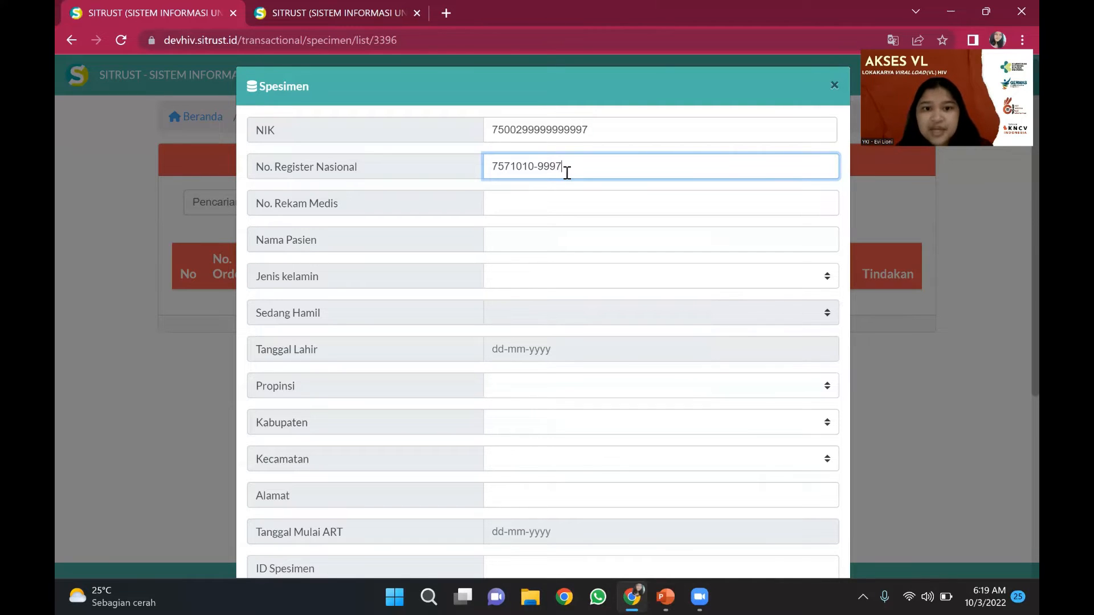
key("Tab")
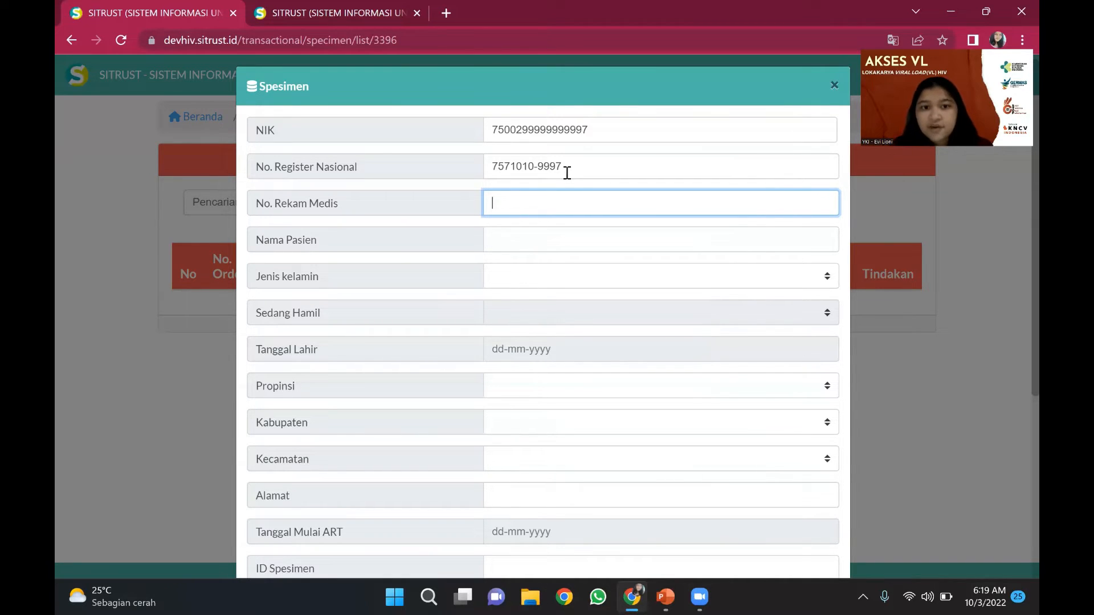
type("9997")
key("Tab")
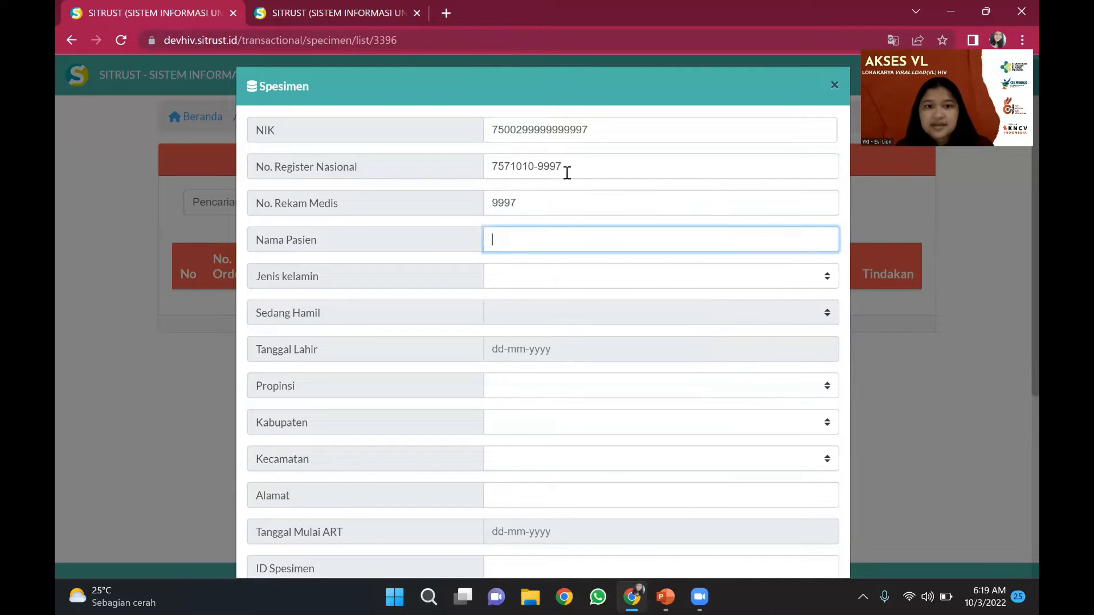
key("Caps_Lock")
type("T")
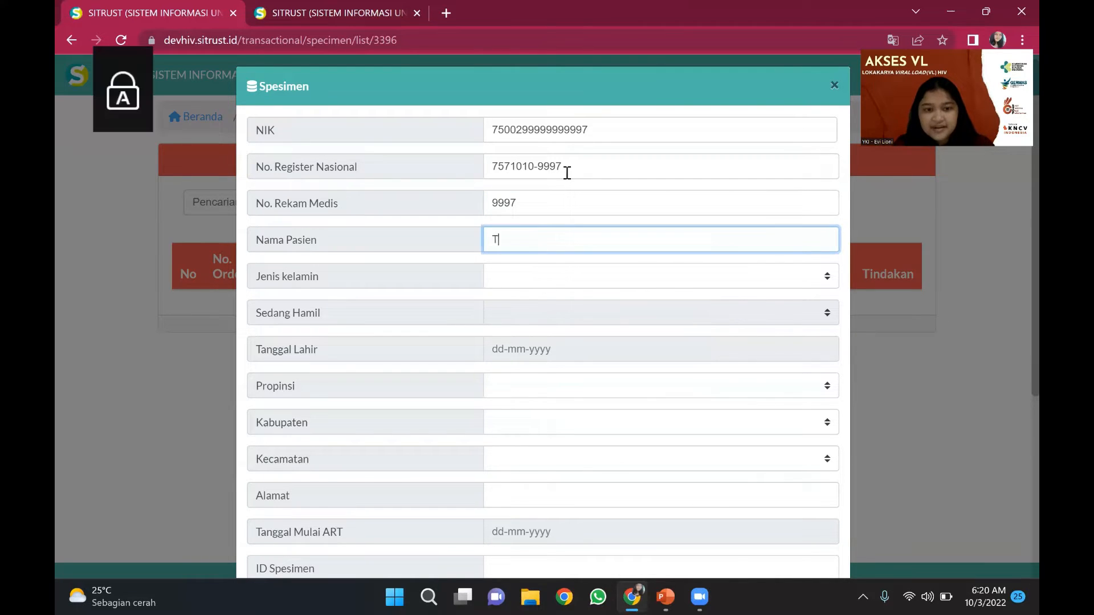
type("EST LO")
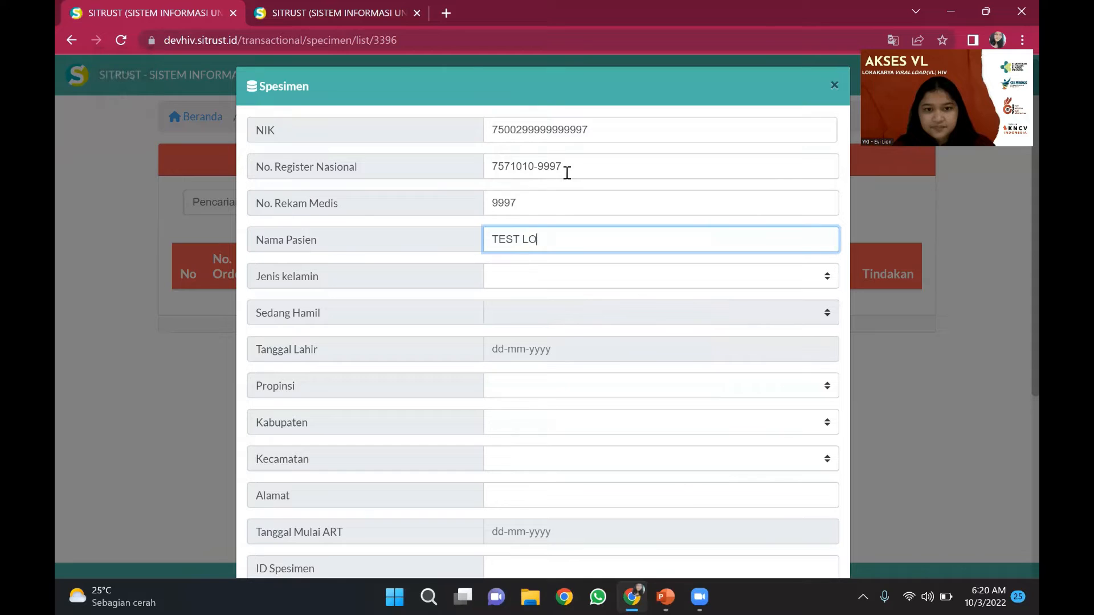
type("KAKARYA I")
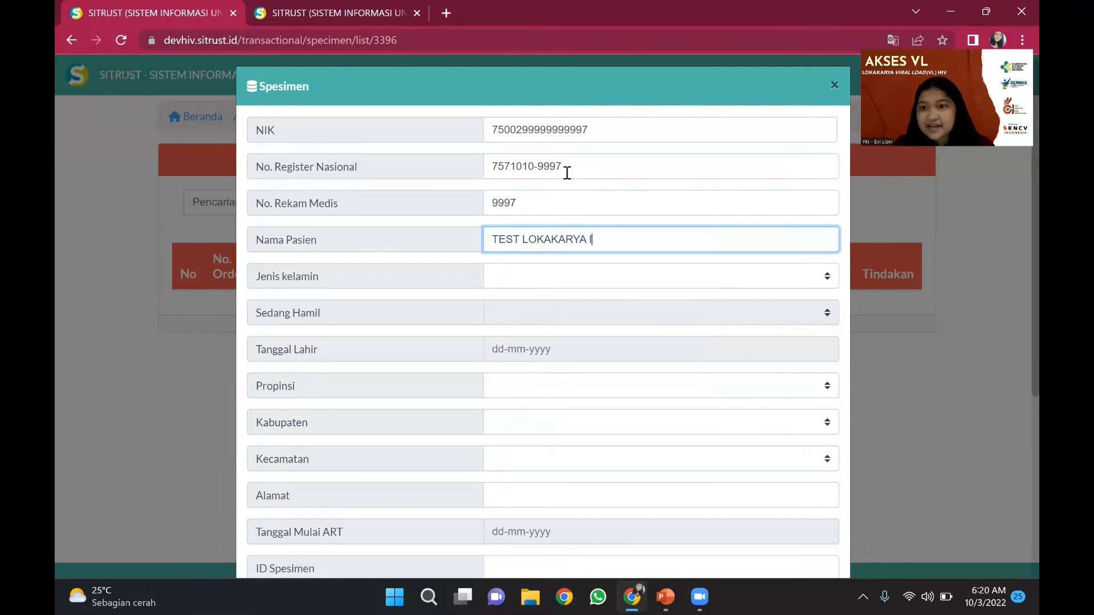
key("Tab")
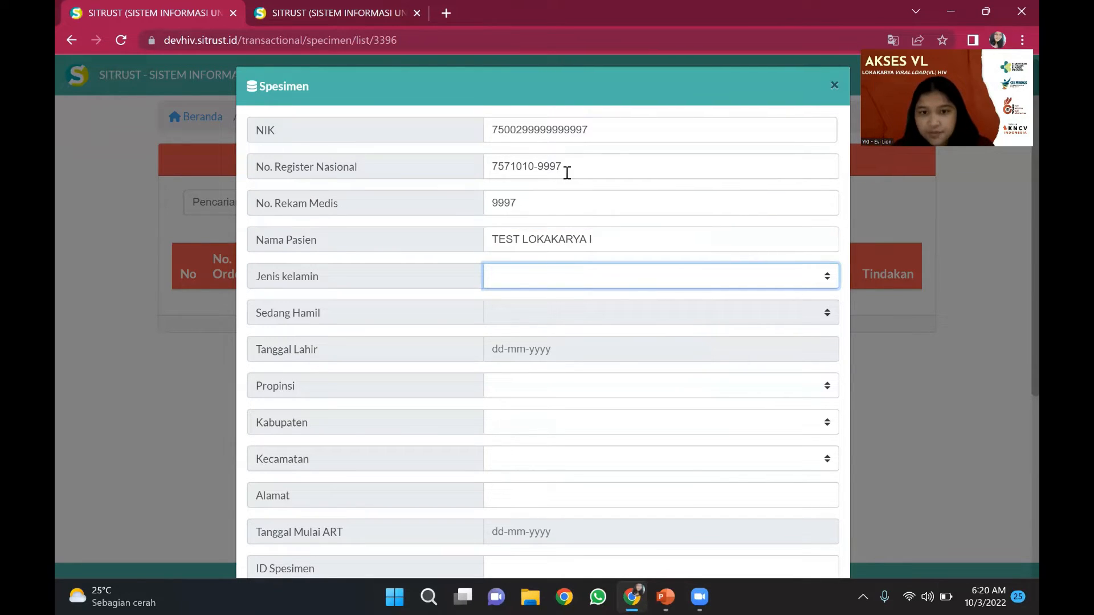
- Set the patient's sex to Laki-laki and date of birth to 01-01-1990
left_click(706, 283)
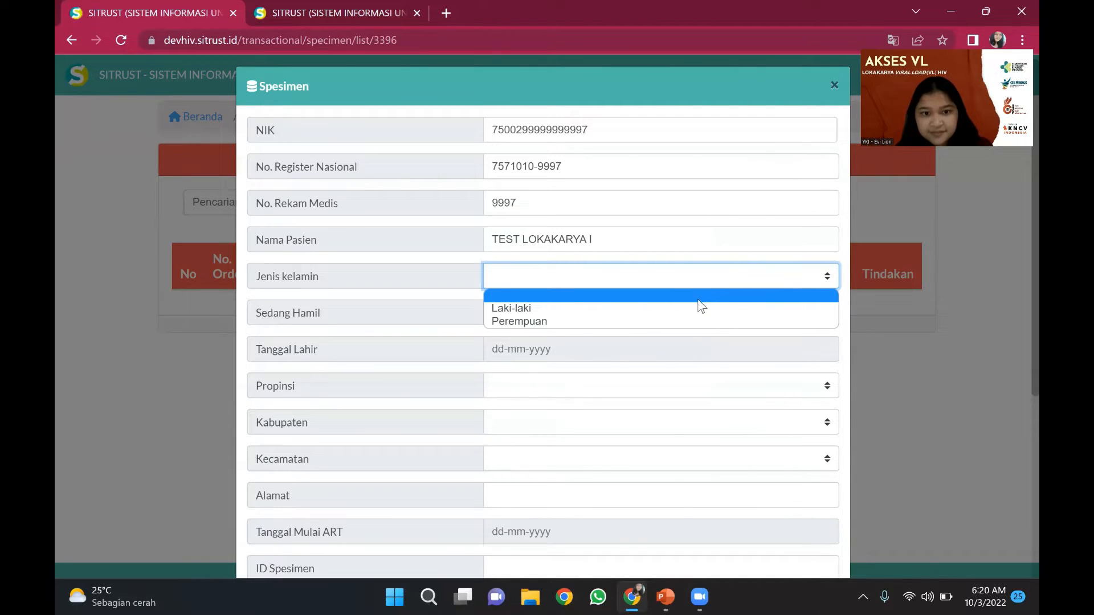
left_click(695, 309)
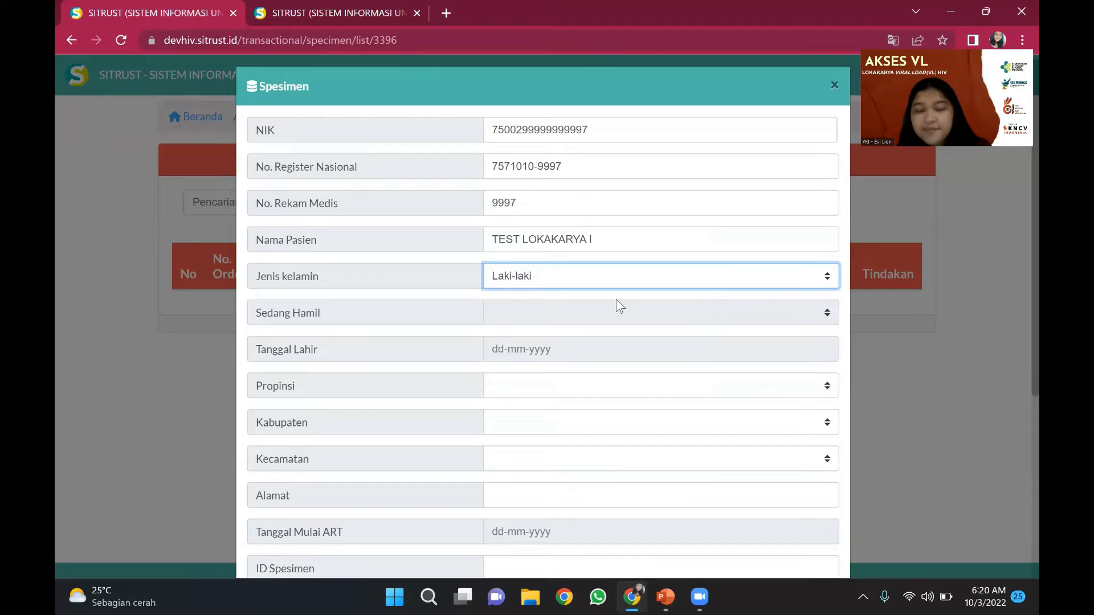
scroll(617, 299, "down", 1)
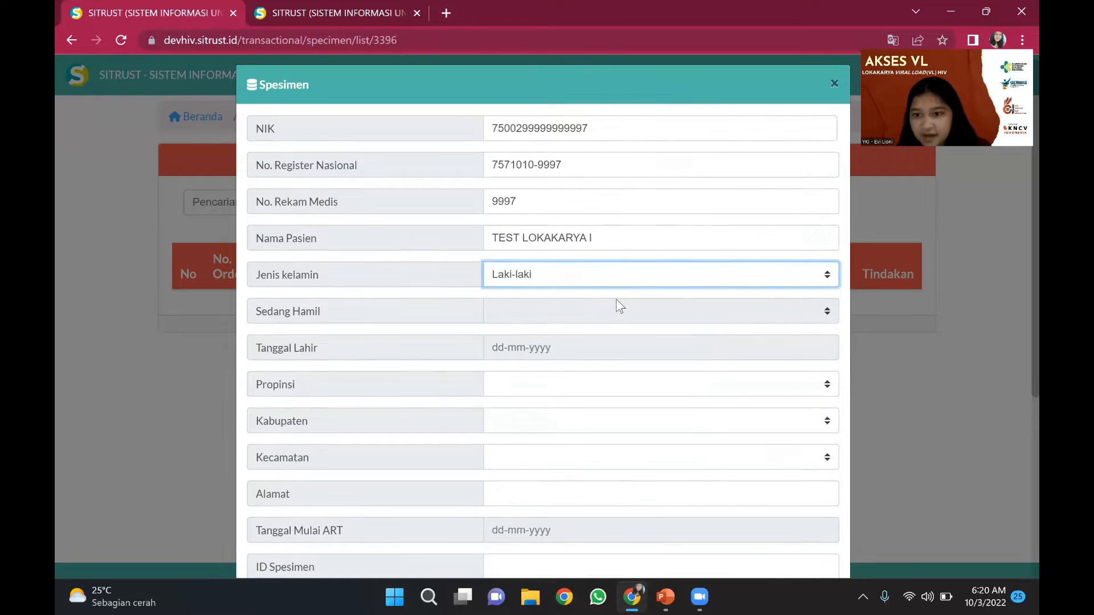
scroll(616, 299, "down", 1)
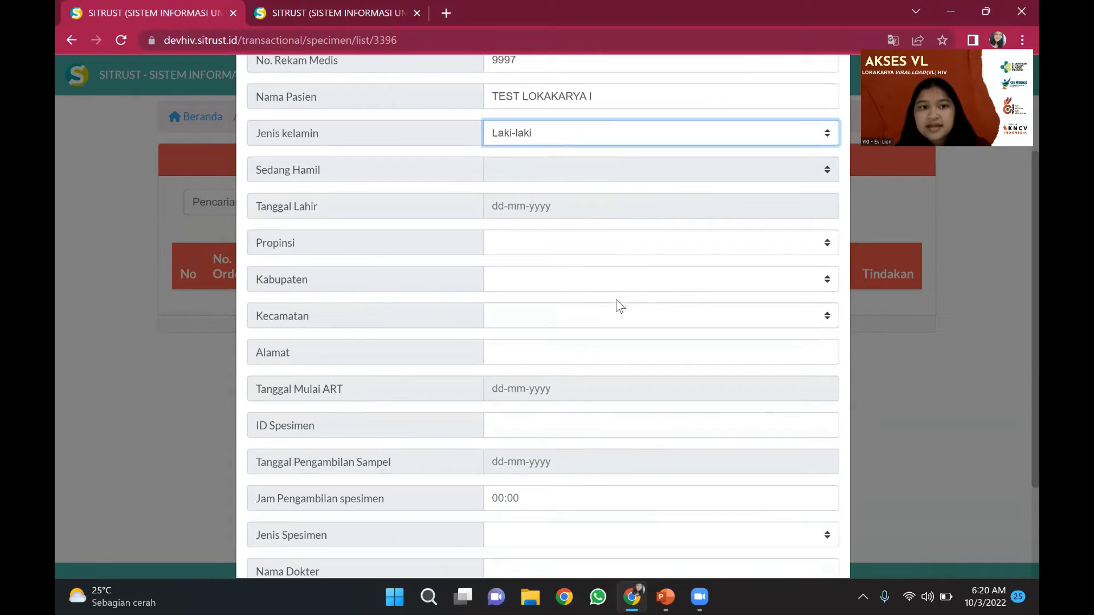
left_click(547, 204)
left_click(532, 239)
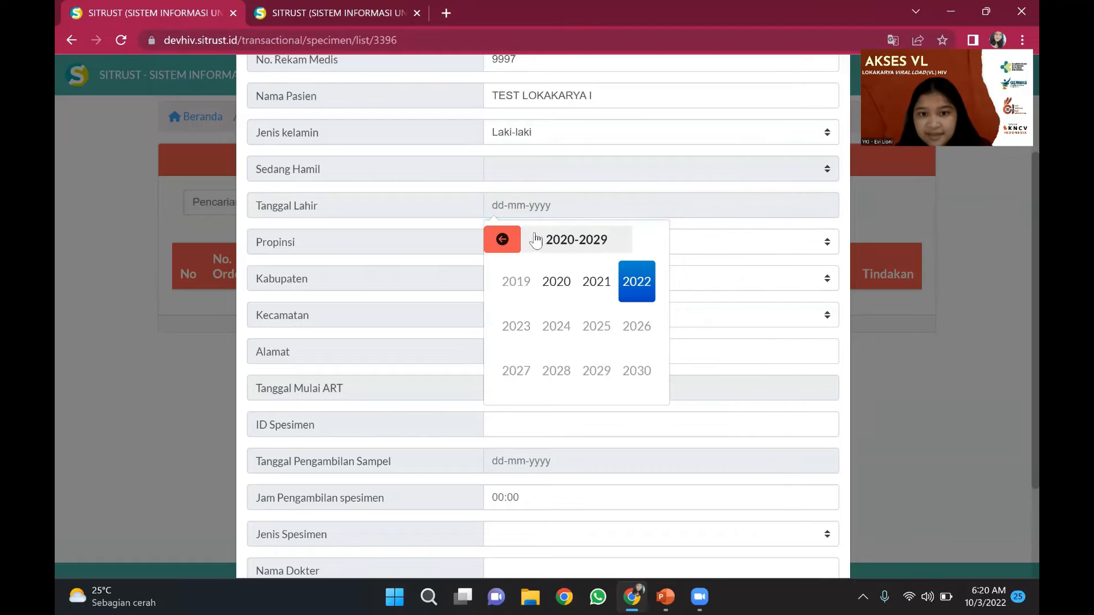
left_click(503, 240)
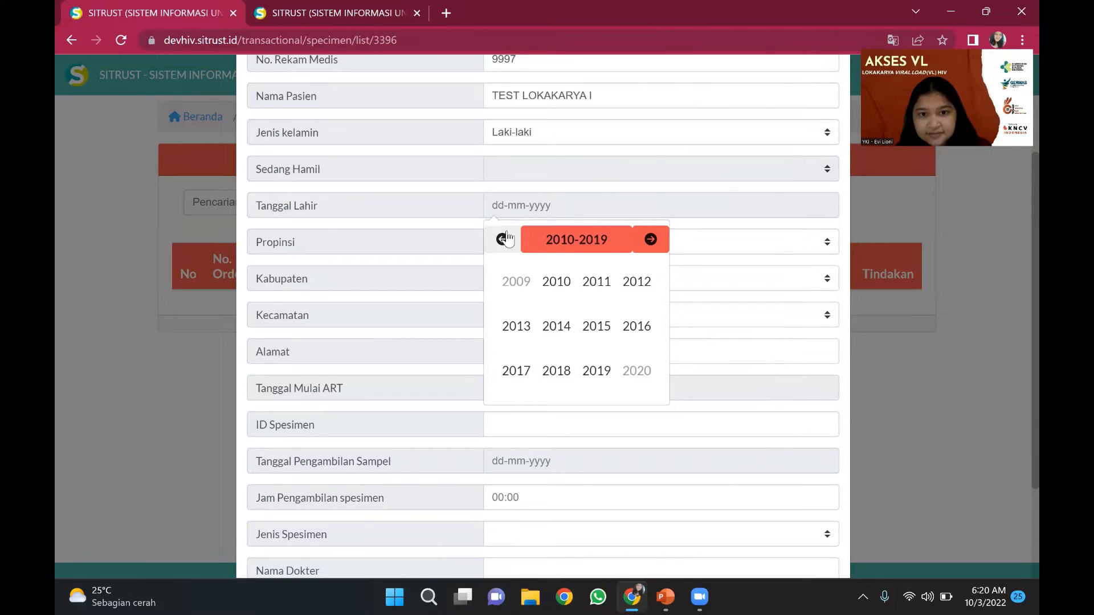
left_click(503, 240)
left_click(503, 239)
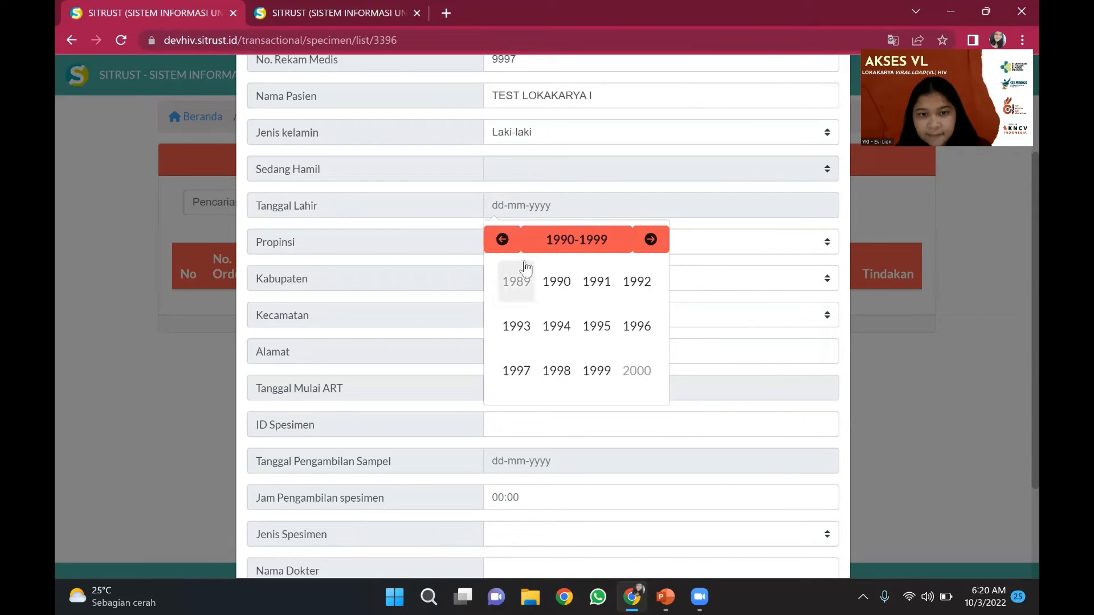
left_click(556, 281)
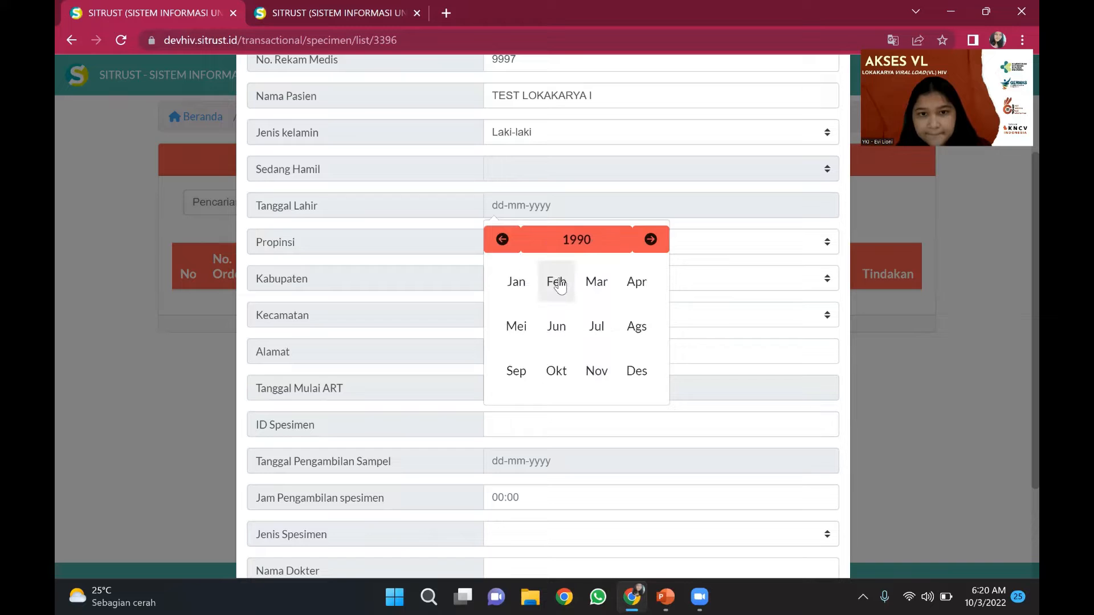
left_click(516, 281)
left_click(546, 294)
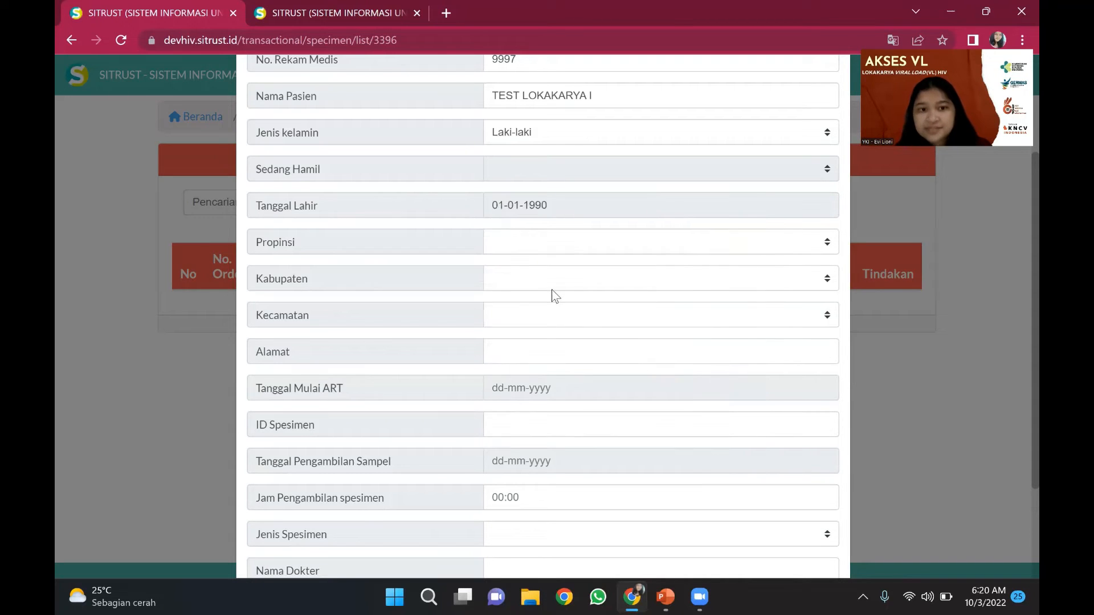
- Set the location to GORONTALO / KOTA GORONTALO / KOTA BARAT and enter the patient's address
left_click(546, 246)
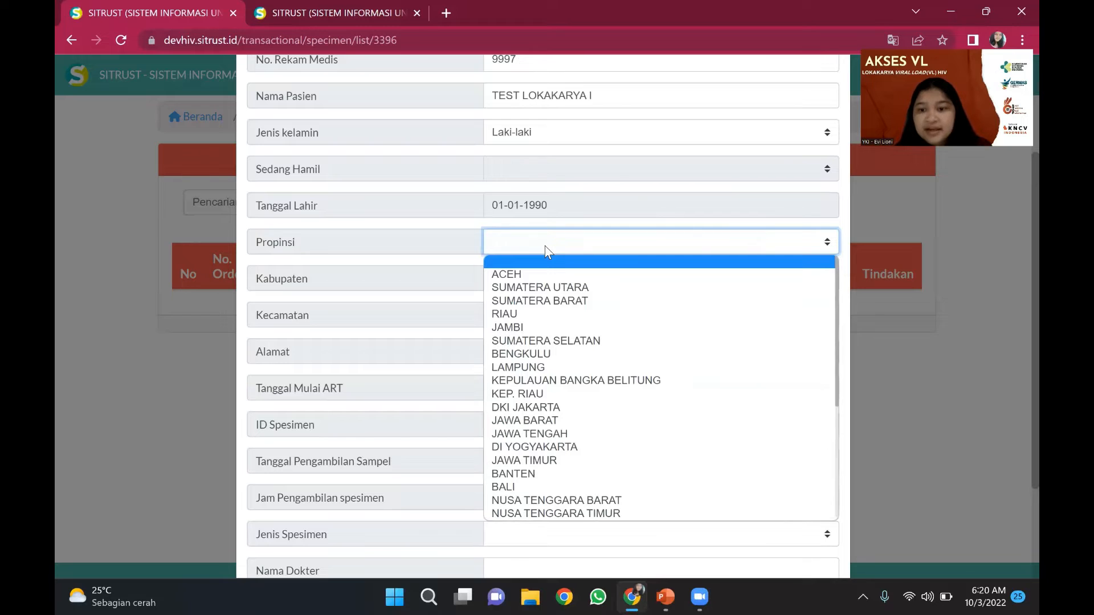
scroll(557, 399, "down", 4)
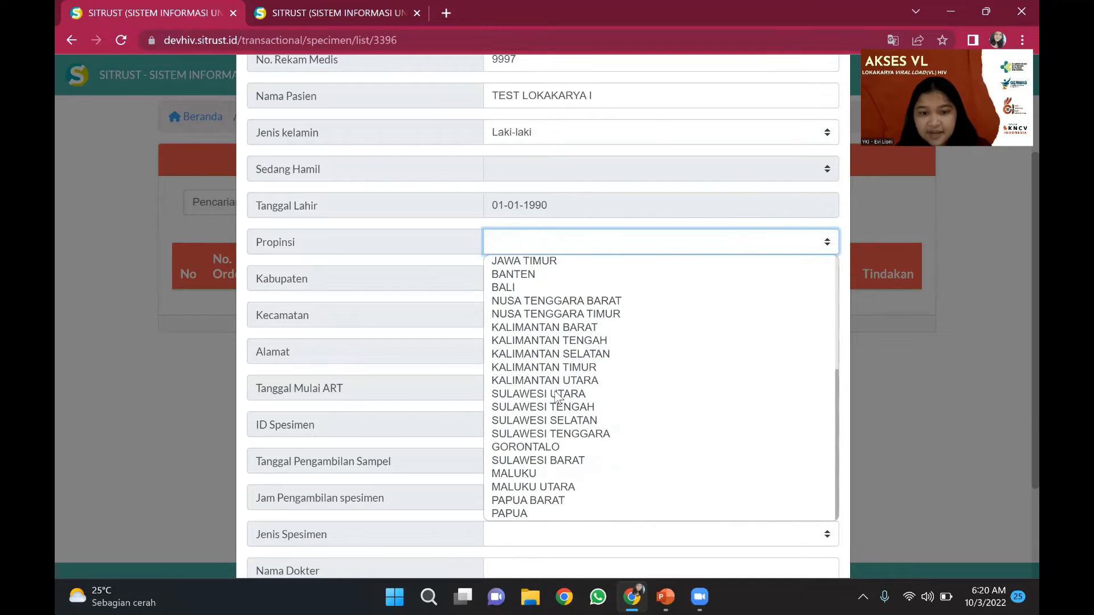
left_click(559, 446)
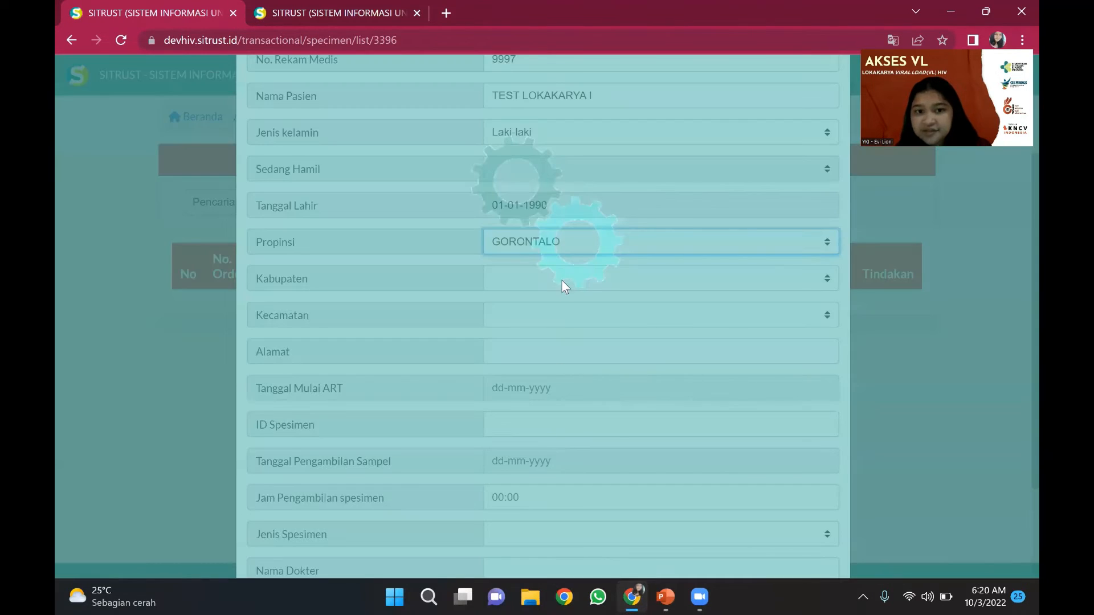
left_click(564, 282)
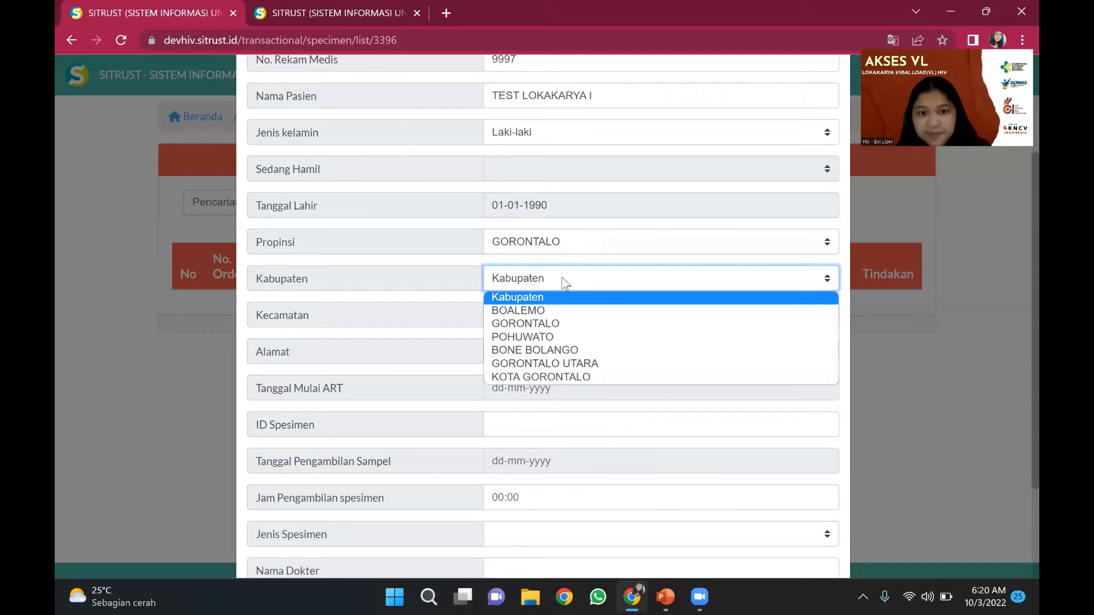
left_click(555, 375)
left_click(555, 315)
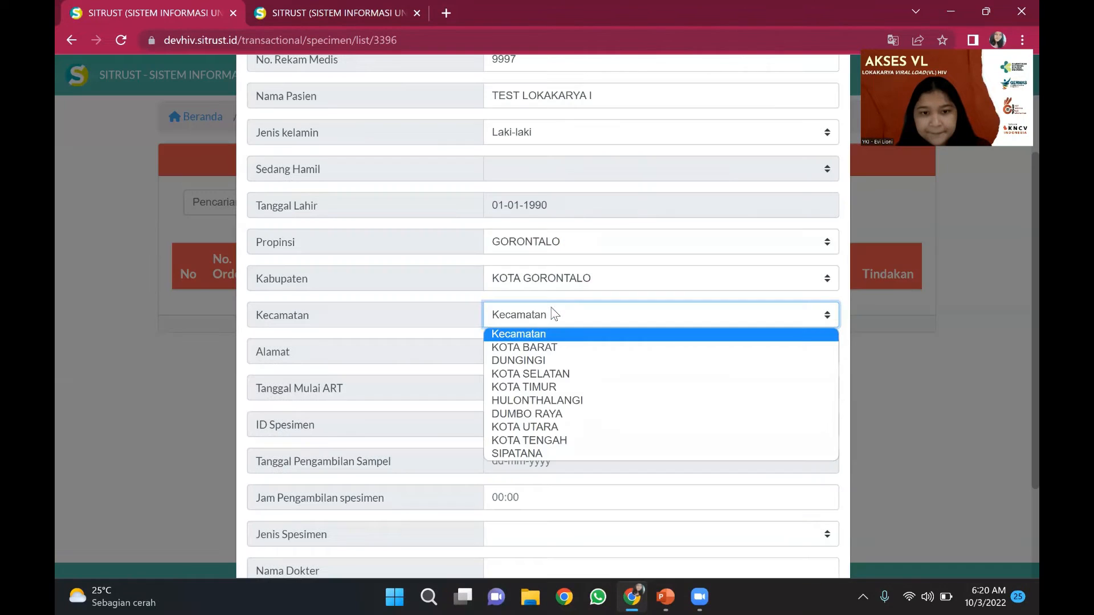
left_click(540, 348)
left_click(540, 346)
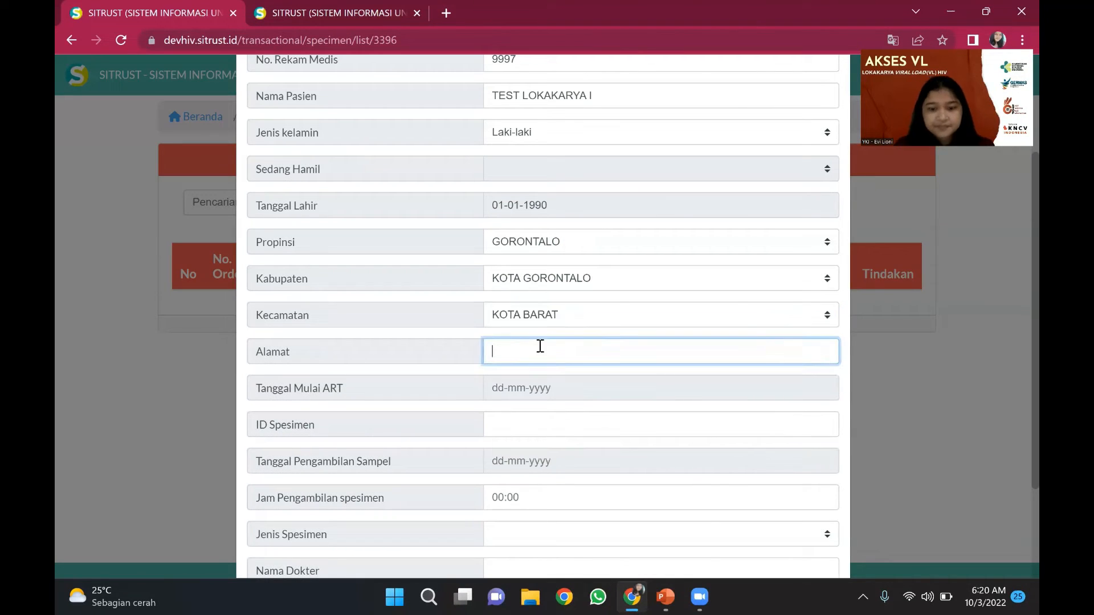
type("JALAN TES")
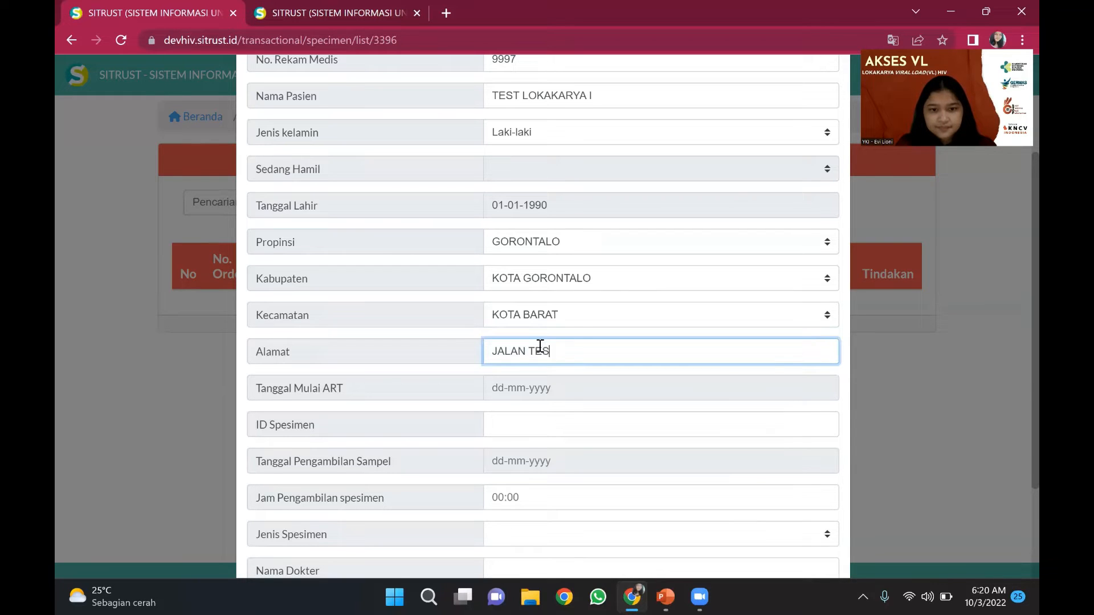
type("T LOKAKARYA I")
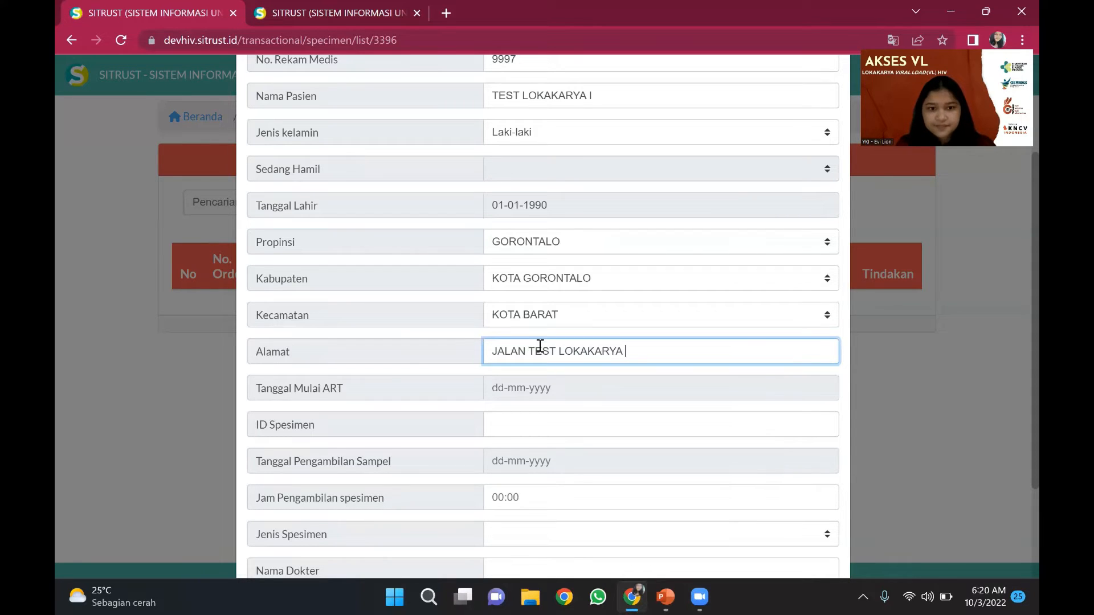
scroll(541, 346, "down", 3)
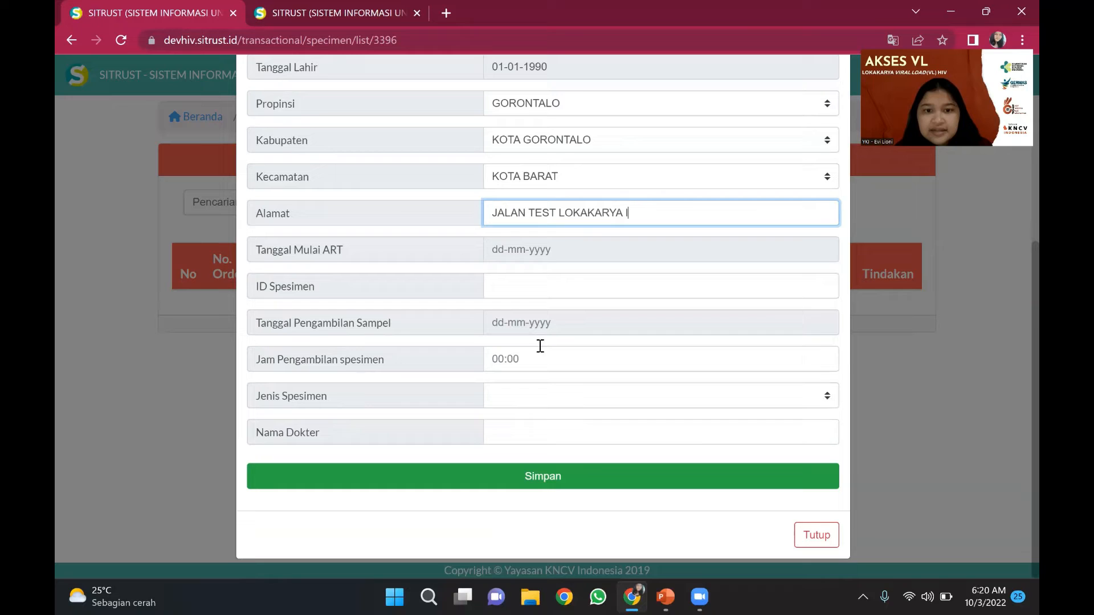
- Set the ART start date to 01-04-2022 and enter specimen ID 9997
left_click(544, 246)
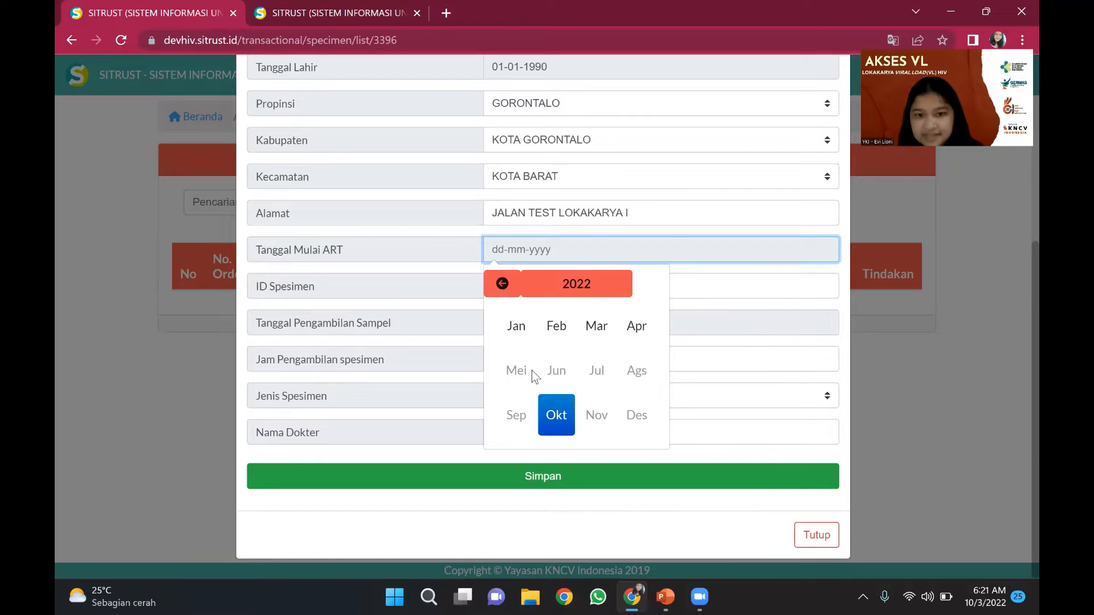
left_click(625, 337)
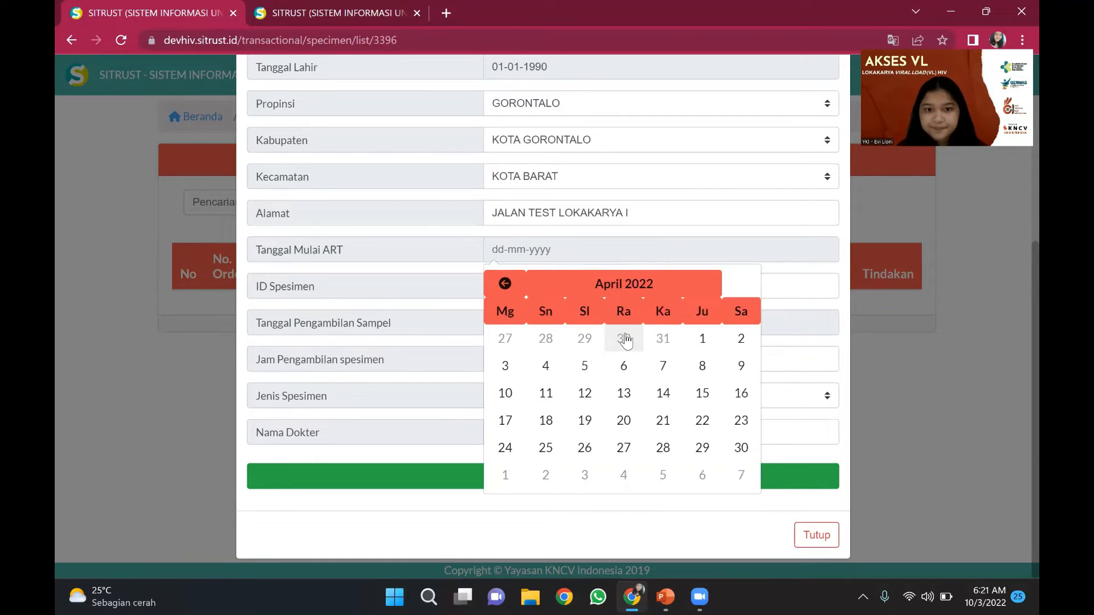
left_click(691, 340)
left_click(547, 290)
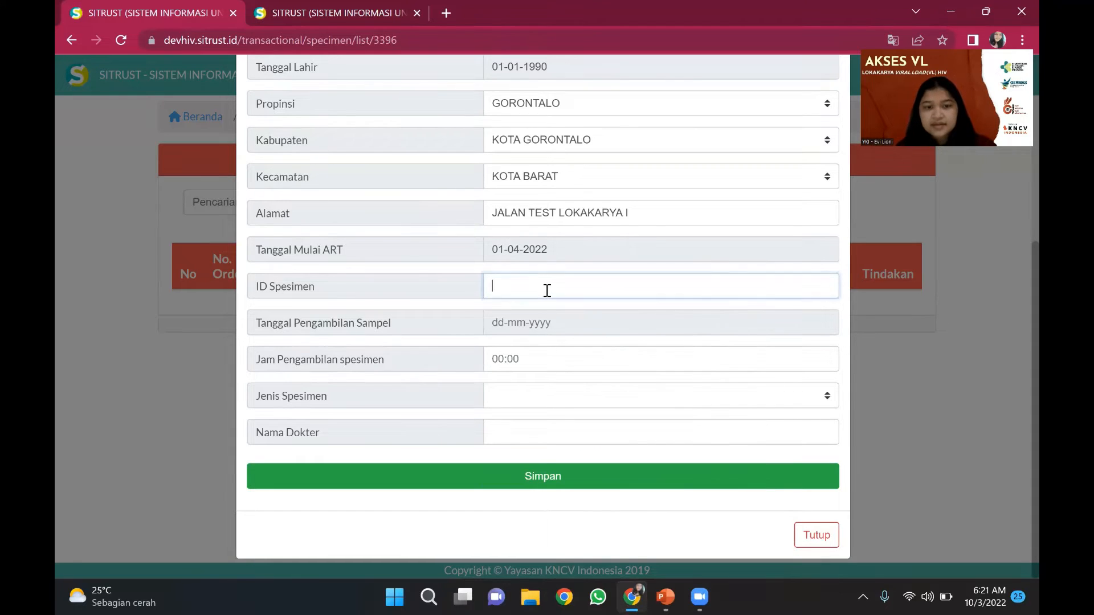
type("999")
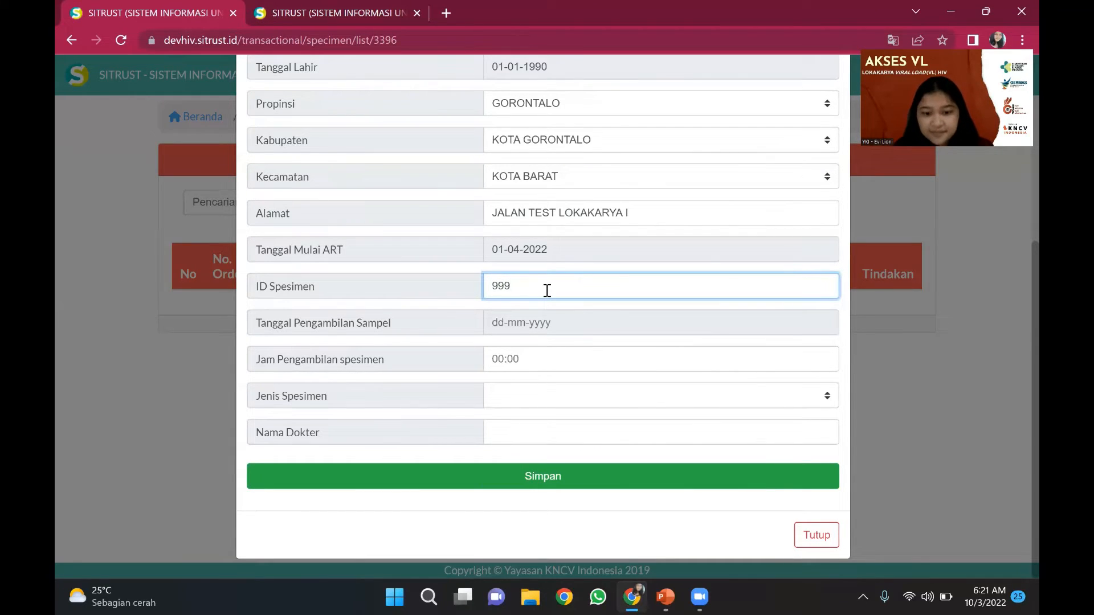
type("7")
- Set sample collection to 02-10-2022 at 08:00 with specimen type Plasma
left_click(548, 324)
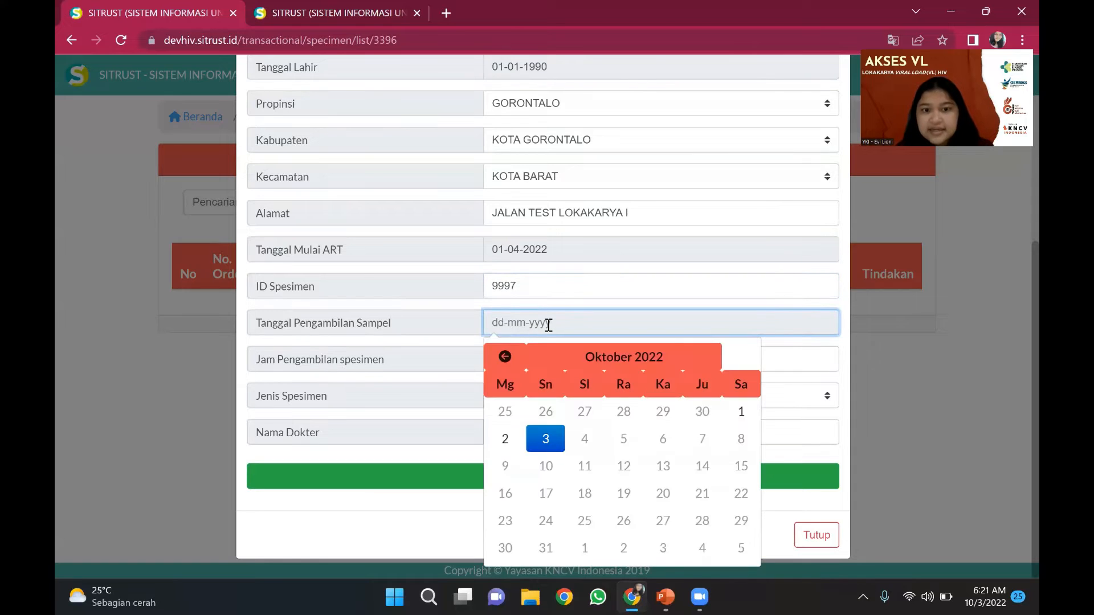
left_click(547, 445)
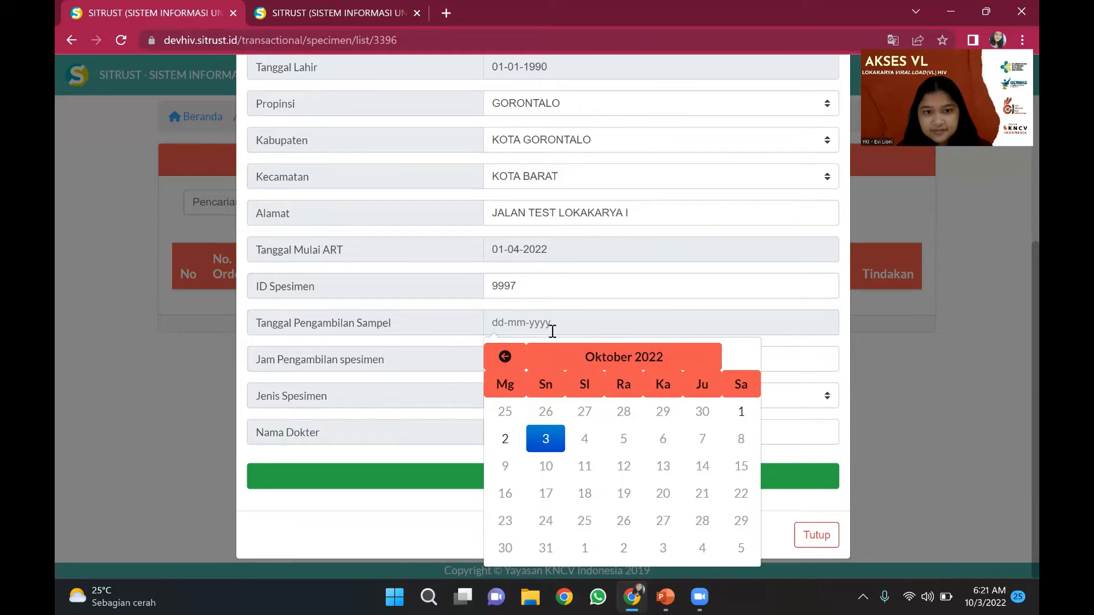
left_click(515, 449)
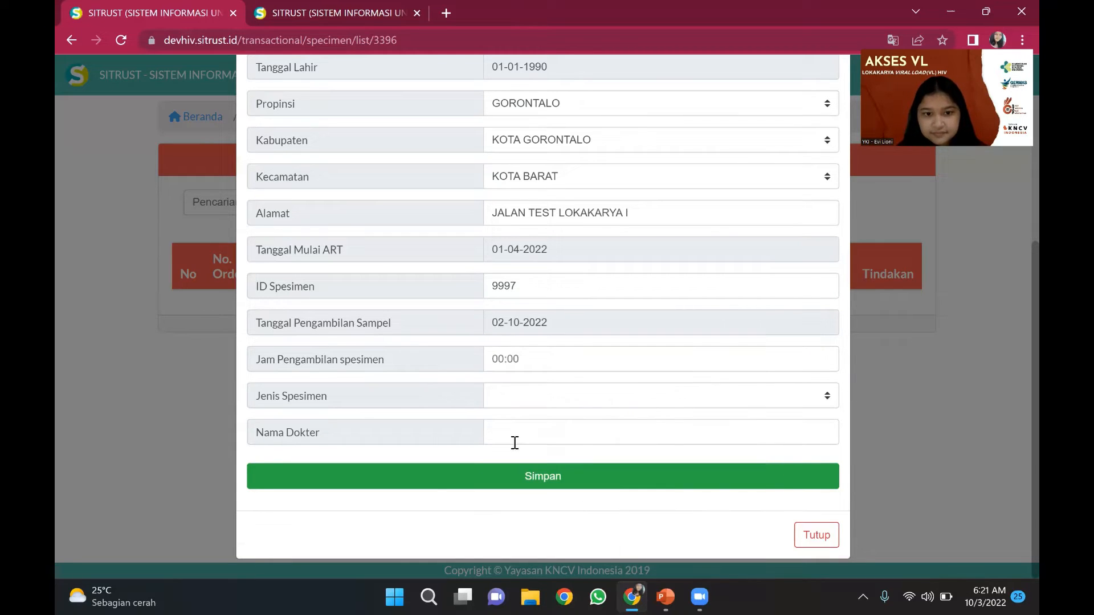
left_click(527, 360)
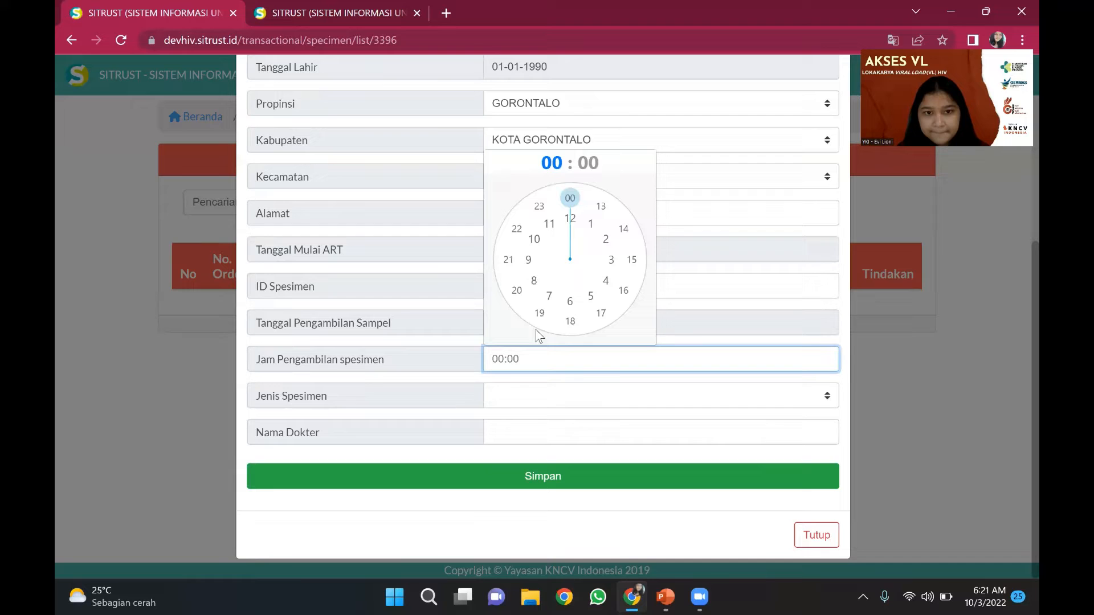
left_click(533, 280)
left_click(570, 199)
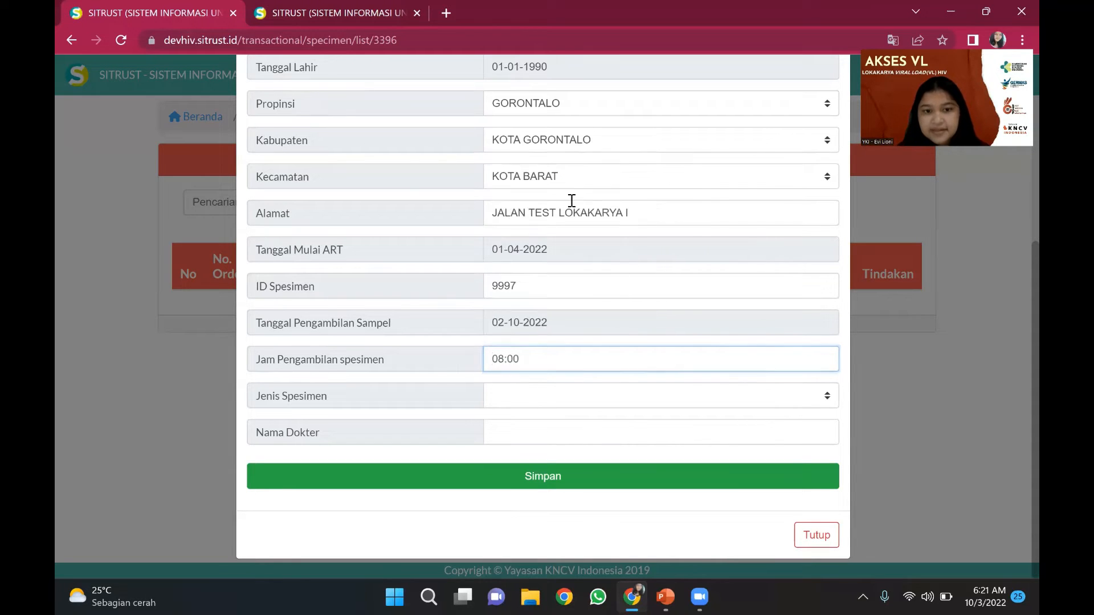
left_click(523, 403)
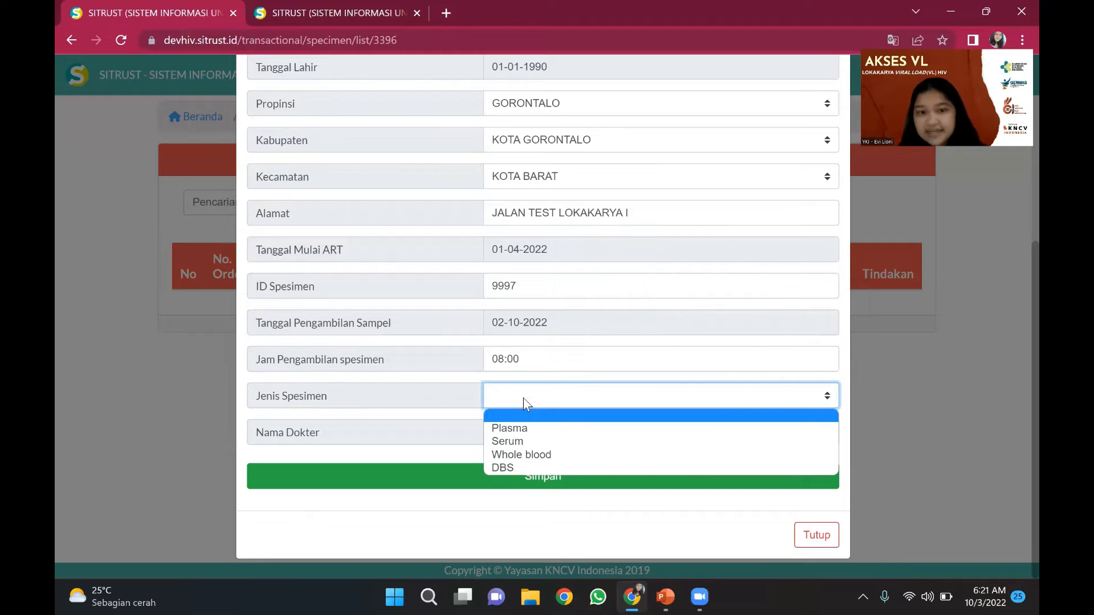
left_click(526, 424)
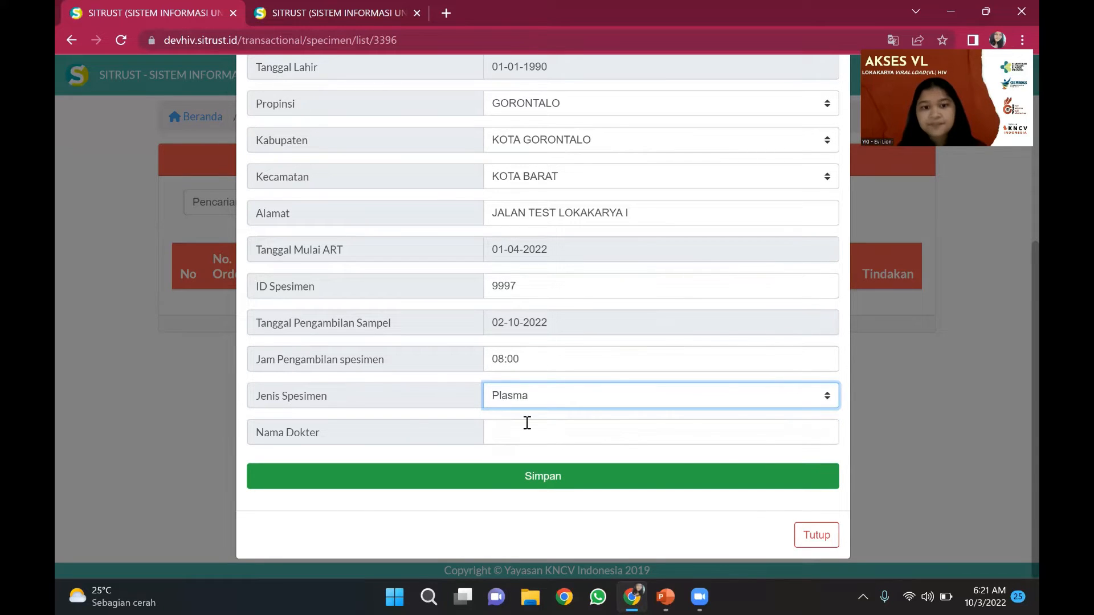
- Enter the doctor's name, prefixed with 'dr.', in the Nama Dokter field
left_click(525, 422)
type("DR")
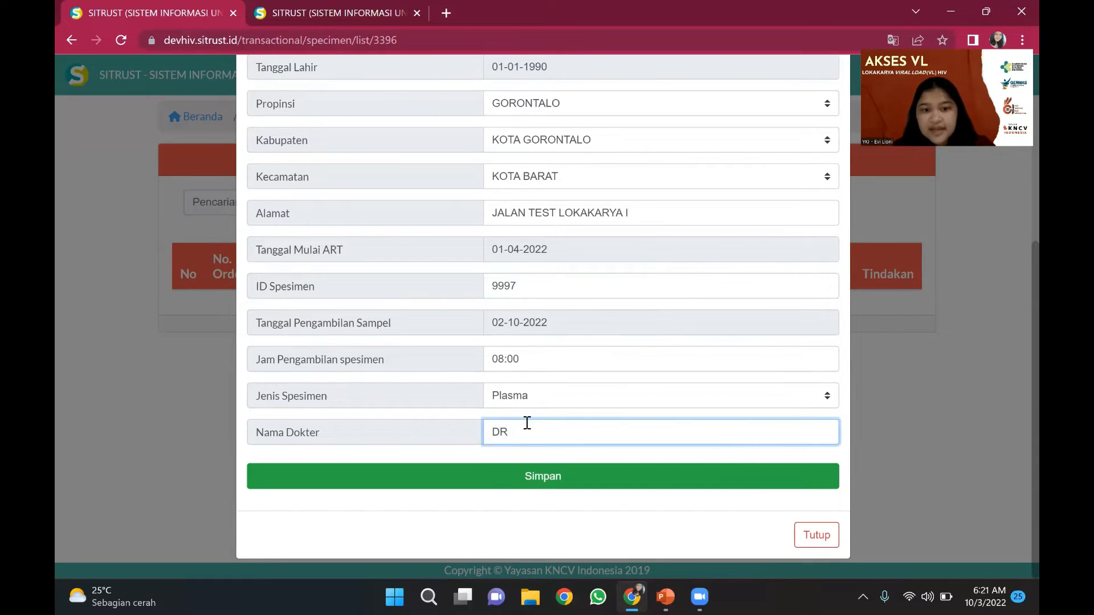
key("BackSpace")
key("BackSpace")
key("Caps_Lock")
type("d")
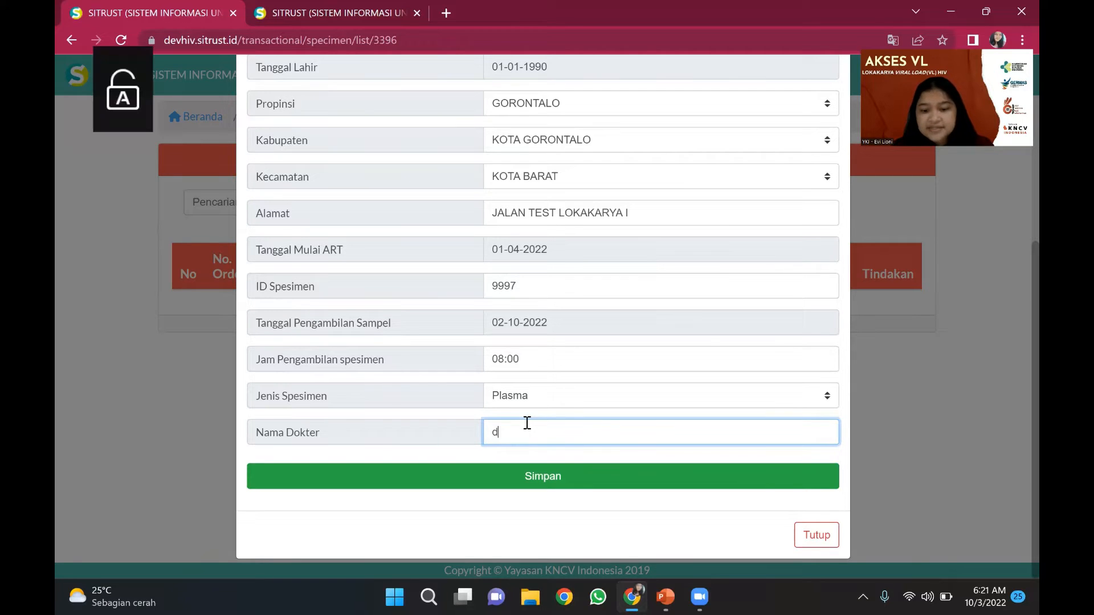
type("r.")
key("Caps_Lock")
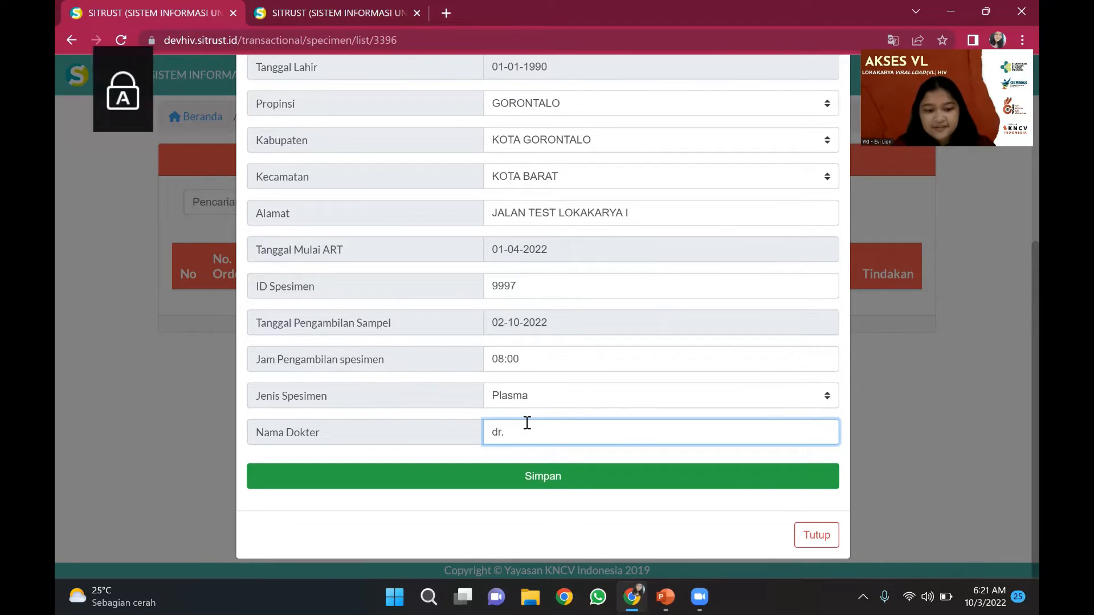
type("TEST LOKAK")
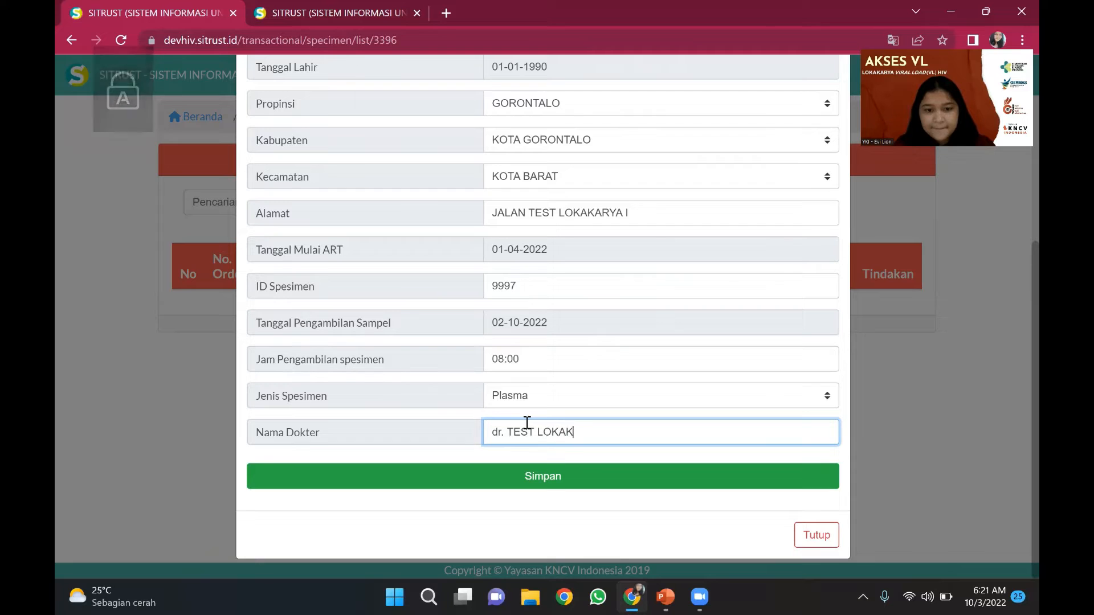
type("ARYA I")
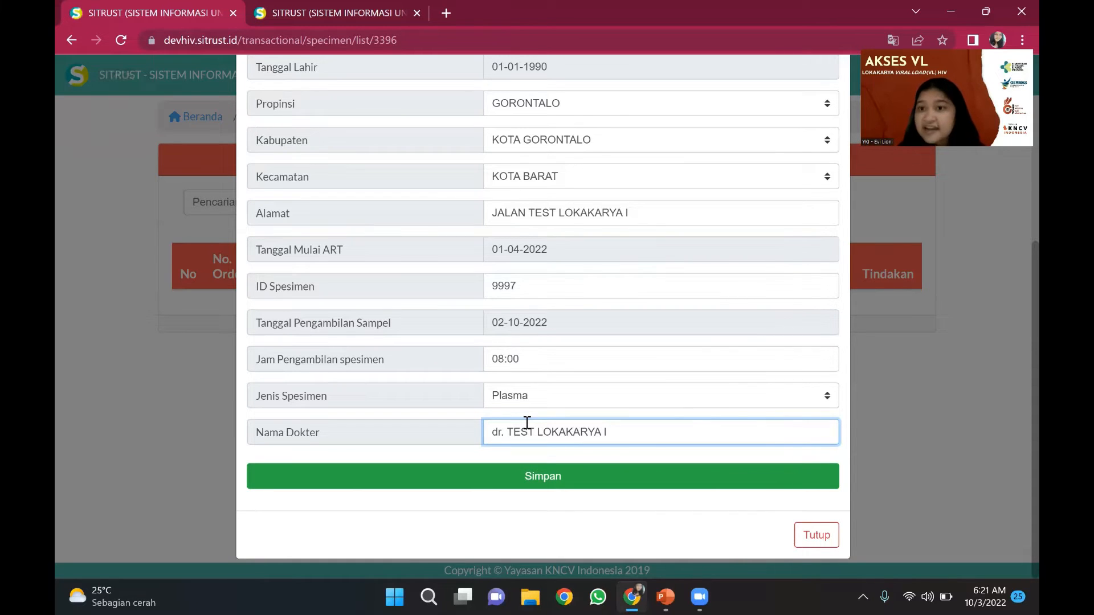
- Save specimen 9997 (RNA HIV/VL, Plasma) and acknowledge the saved-successfully alert
scroll(527, 423, "up", 5)
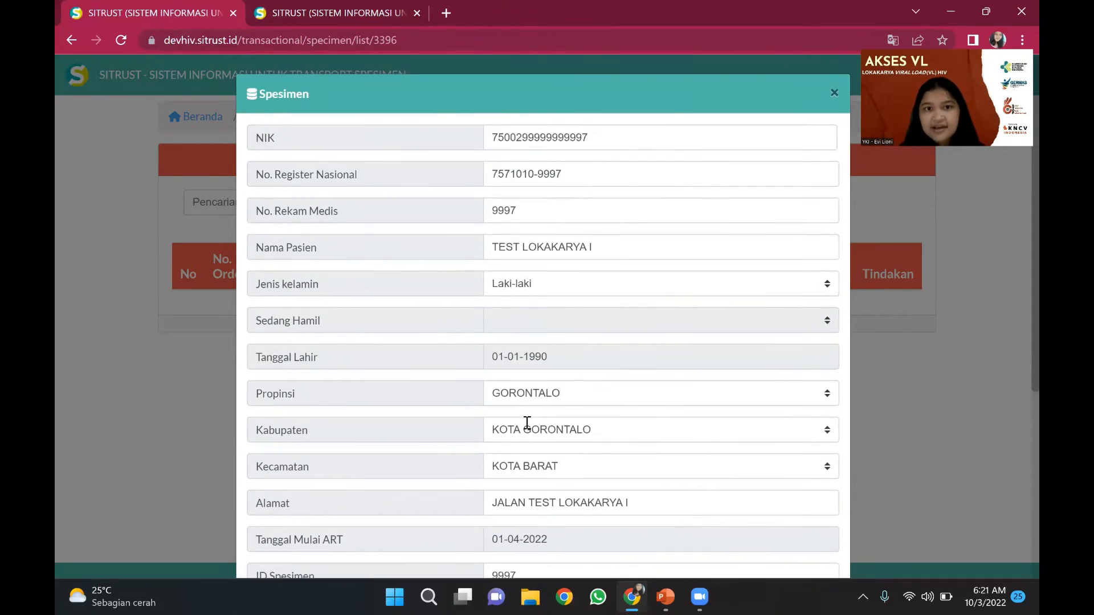
scroll(526, 423, "down", 5)
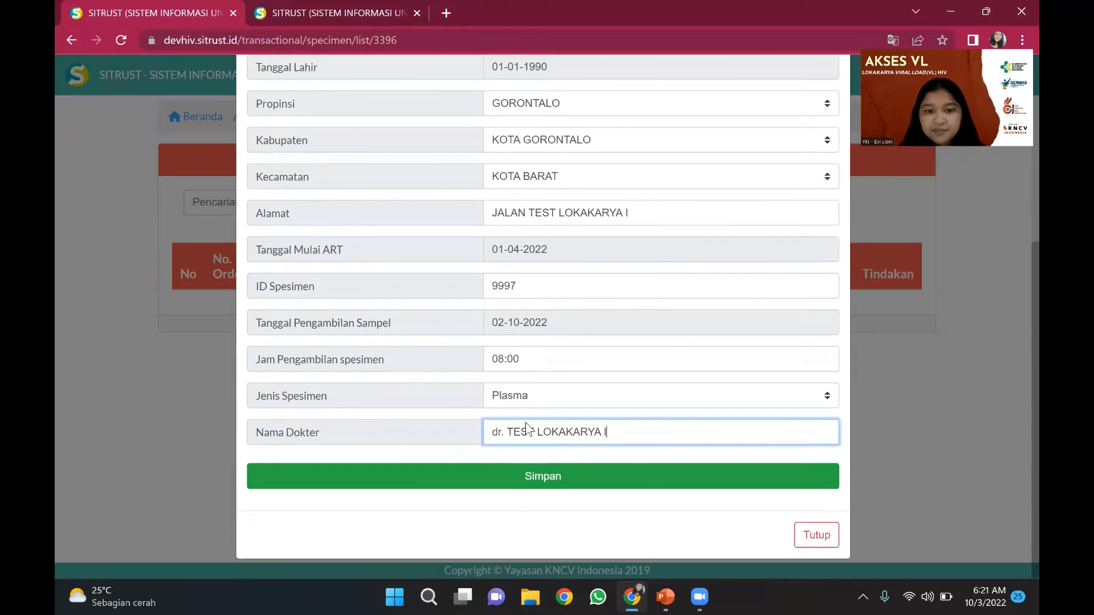
left_click(532, 477)
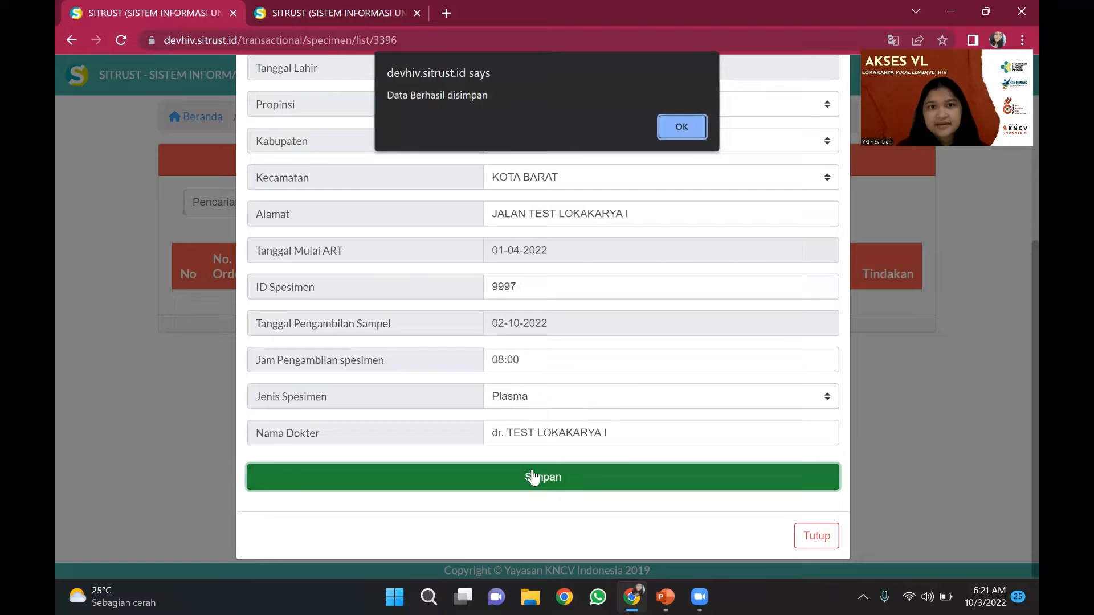
left_click(670, 117)
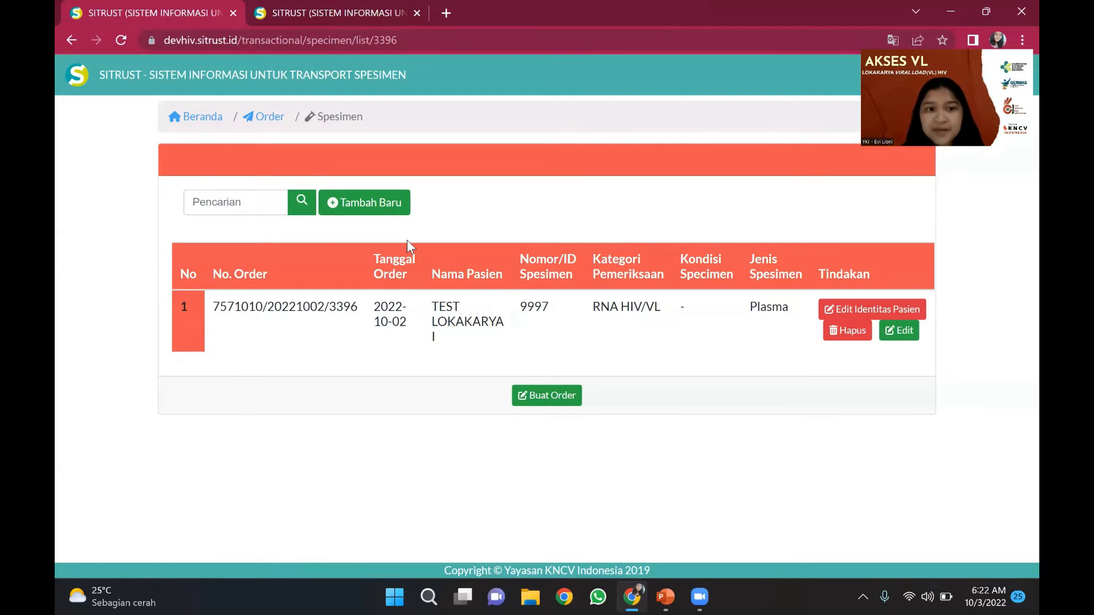
- Start a second specimen entry and fill in the patient's NIK from the matching suggestion
left_click(395, 210)
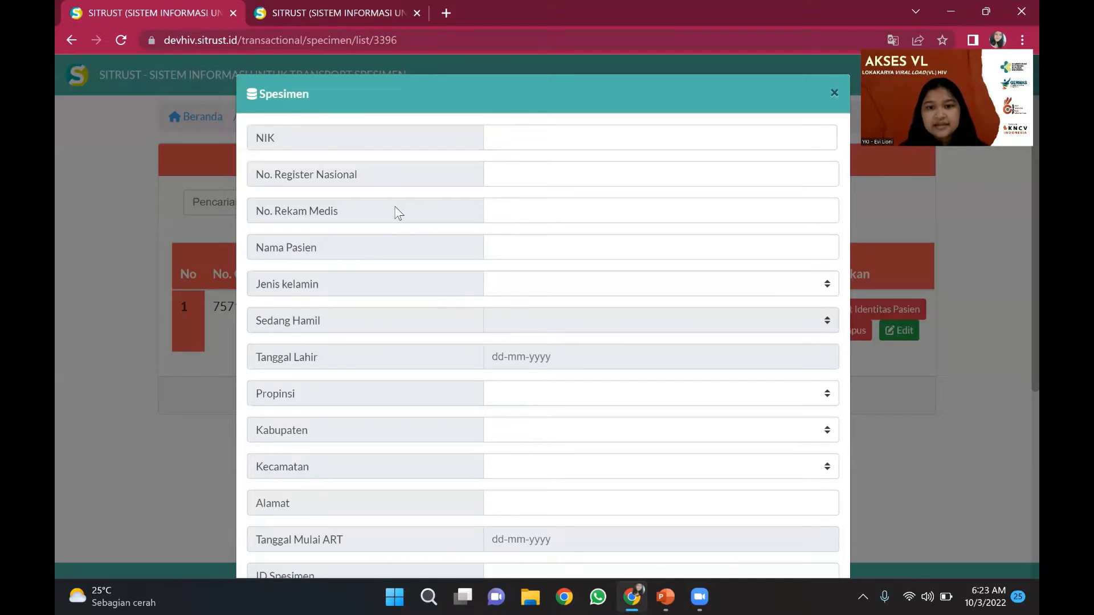
left_click(532, 135)
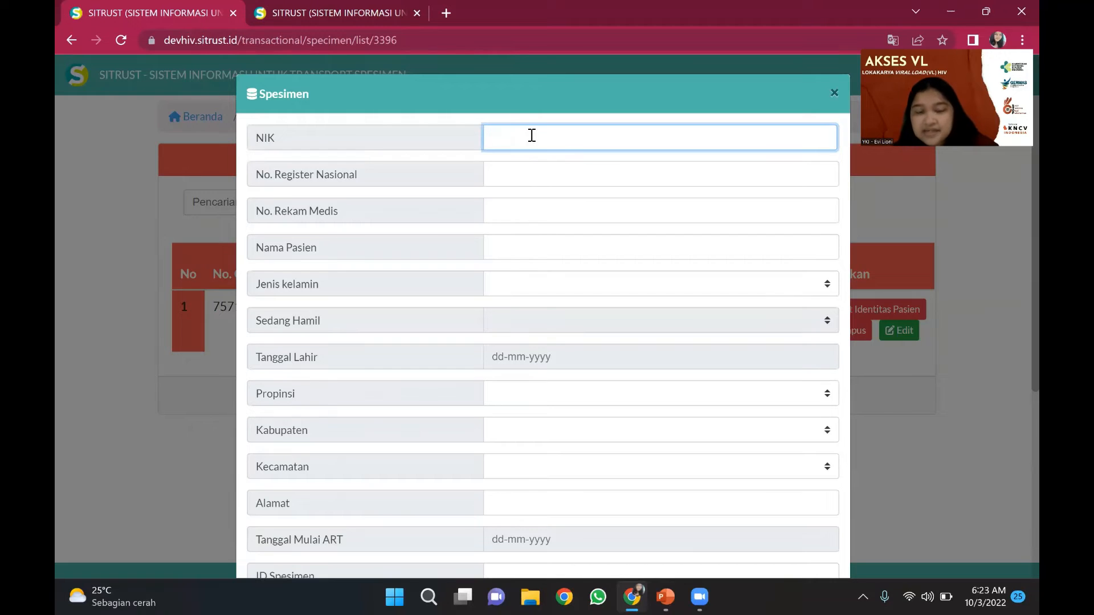
type("7")
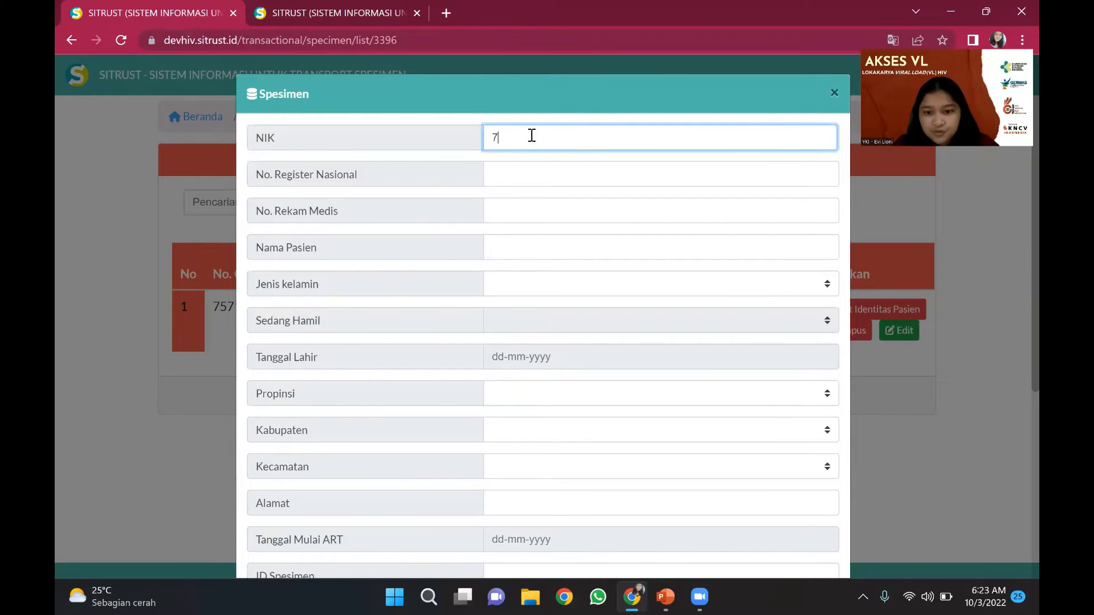
type("5002")
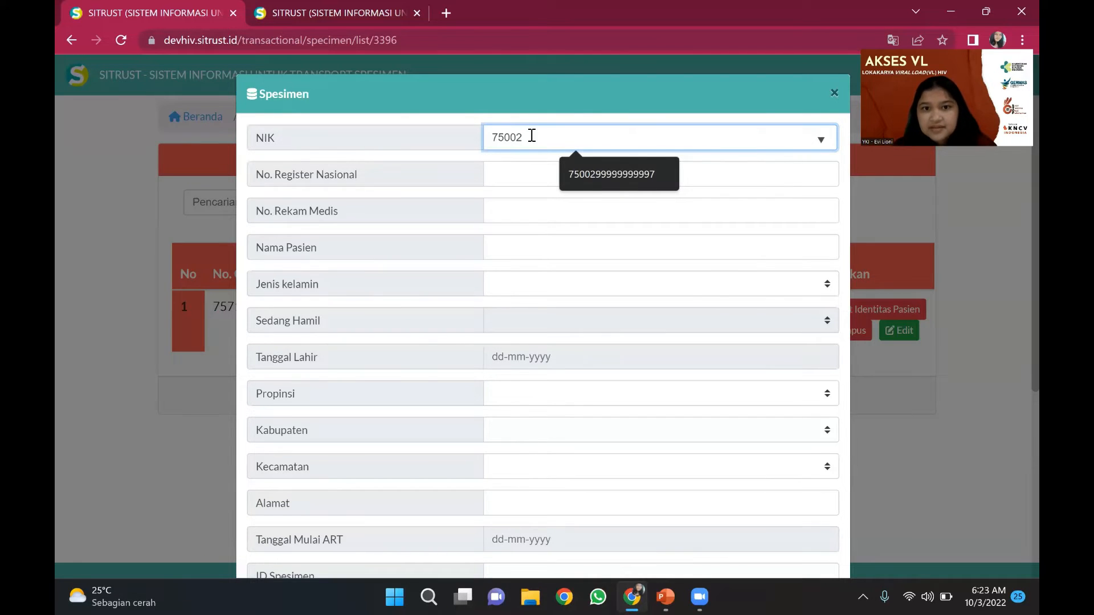
left_click(569, 162)
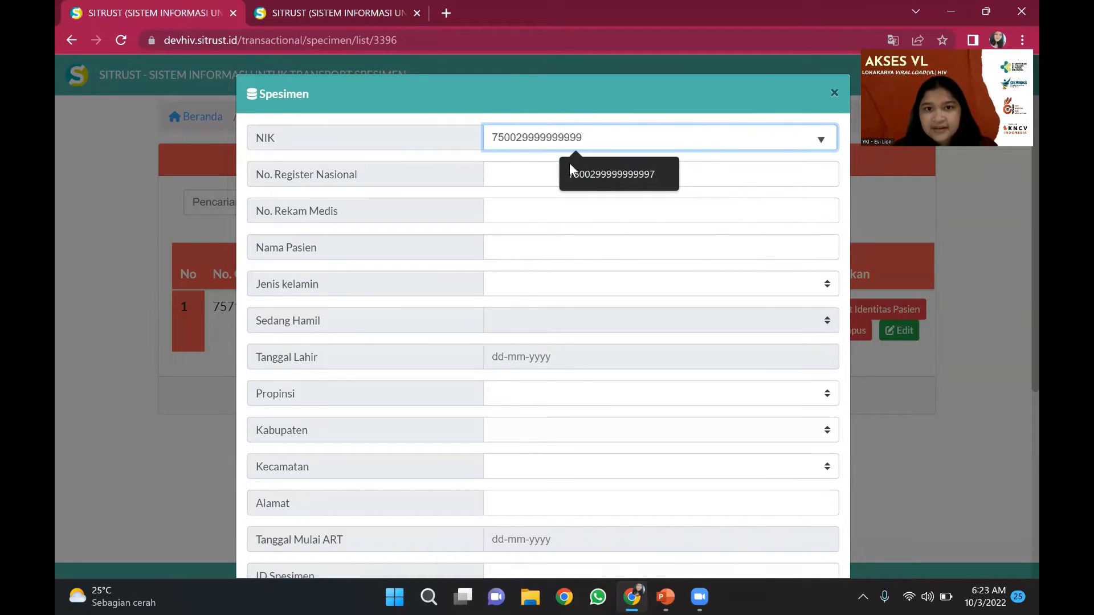
type("8")
- Enter the patient's national register number, medical record number and test patient name
left_click(570, 163)
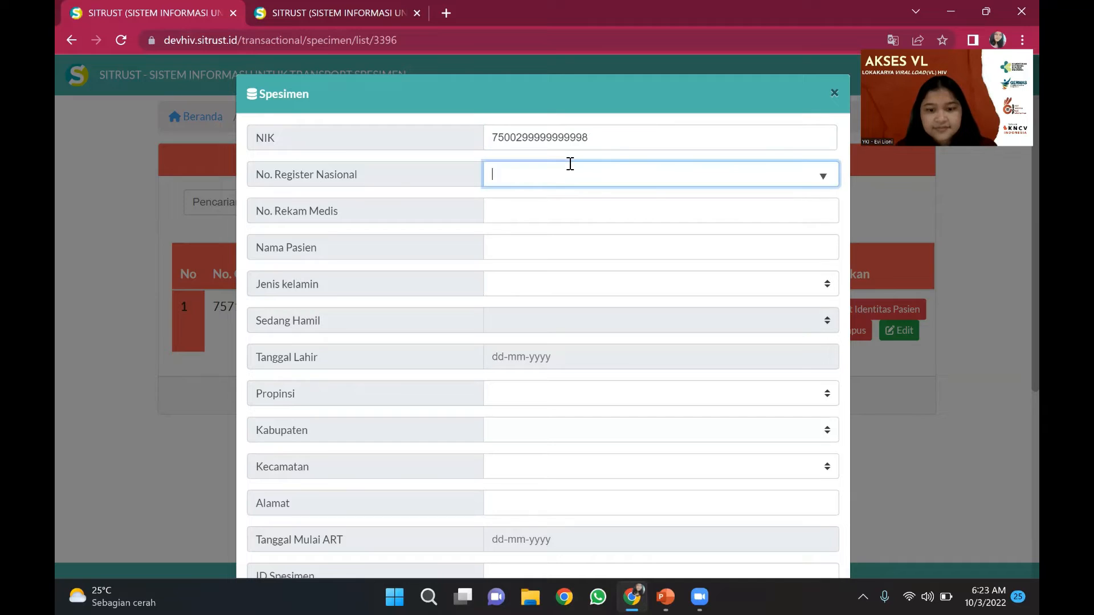
type("75")
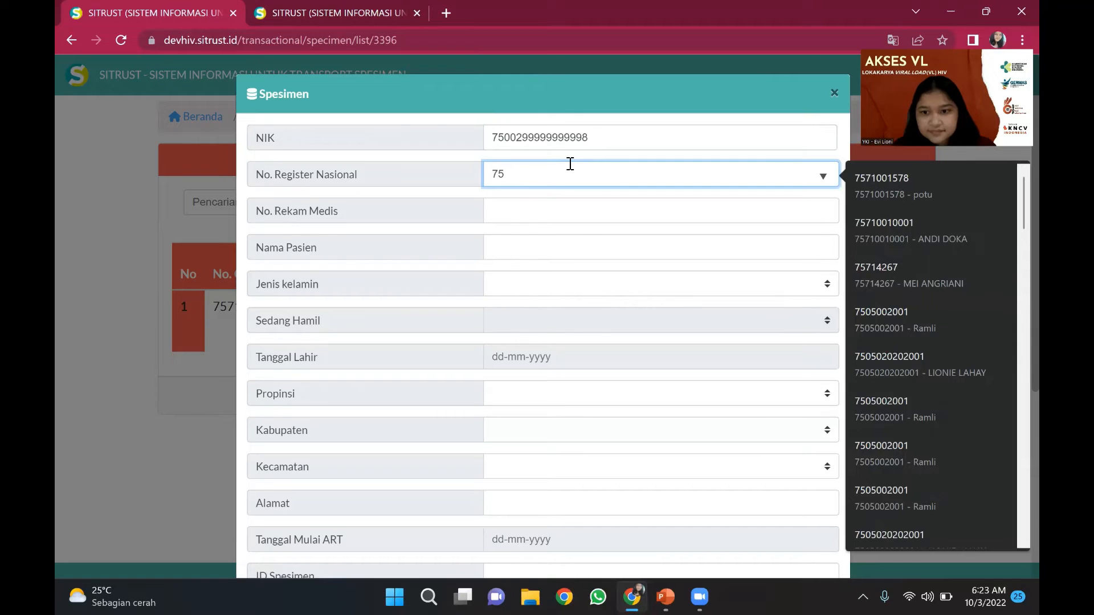
type("7")
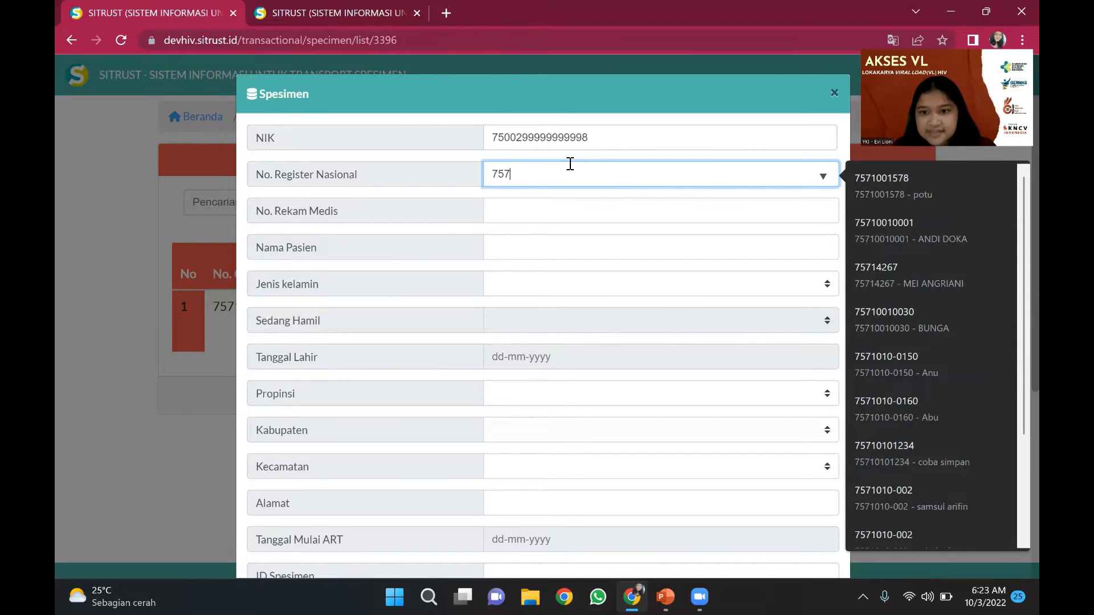
type("1010-")
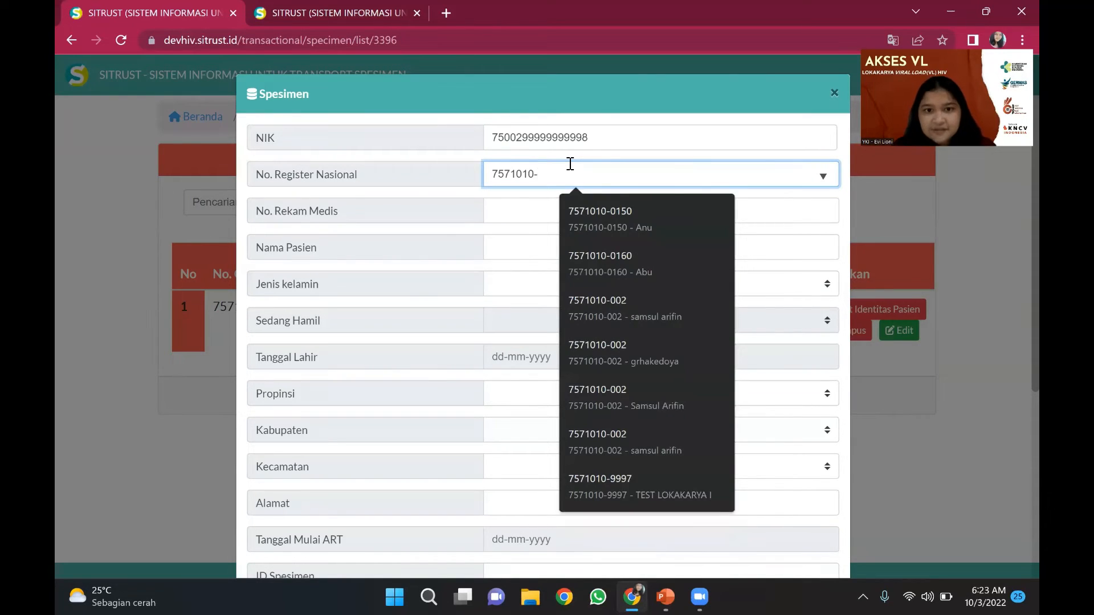
type("9998")
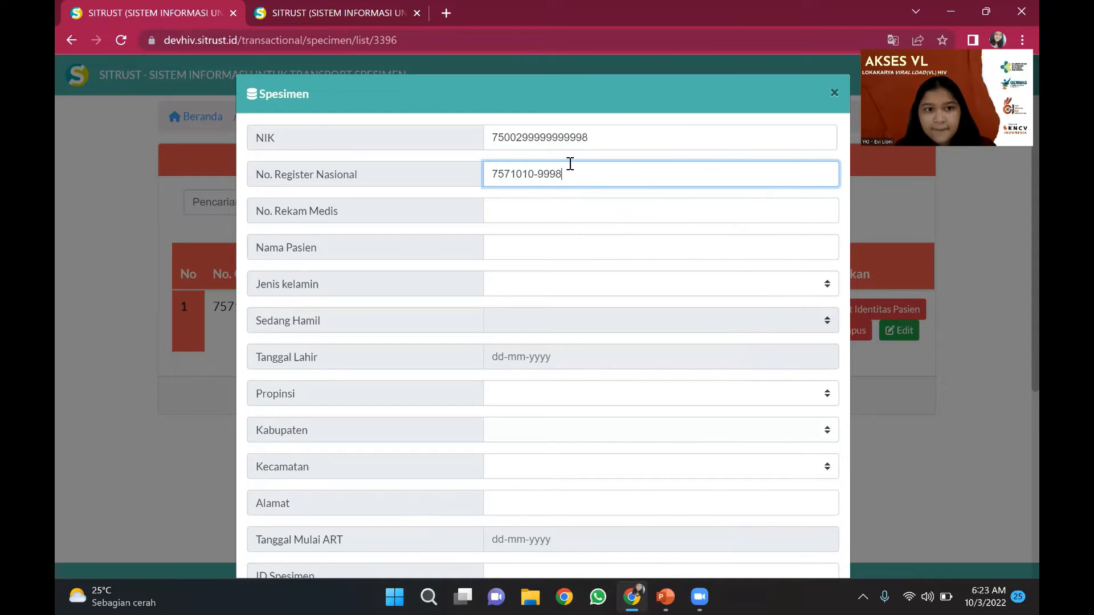
key("Tab")
type("9998")
key("Tab")
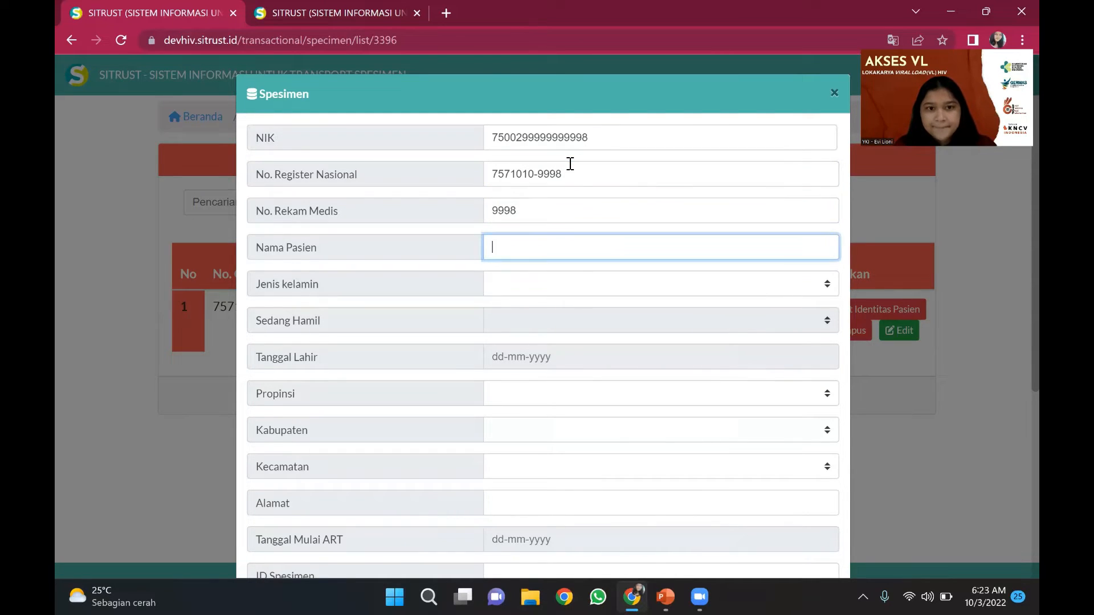
type("TEST ")
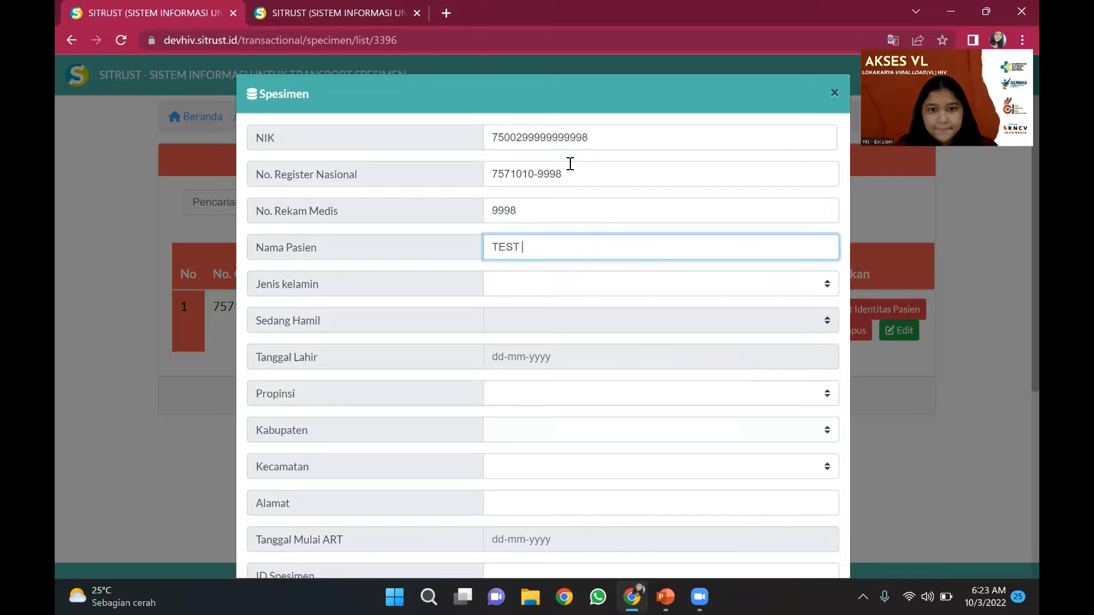
type("LOKAKARYA 2")
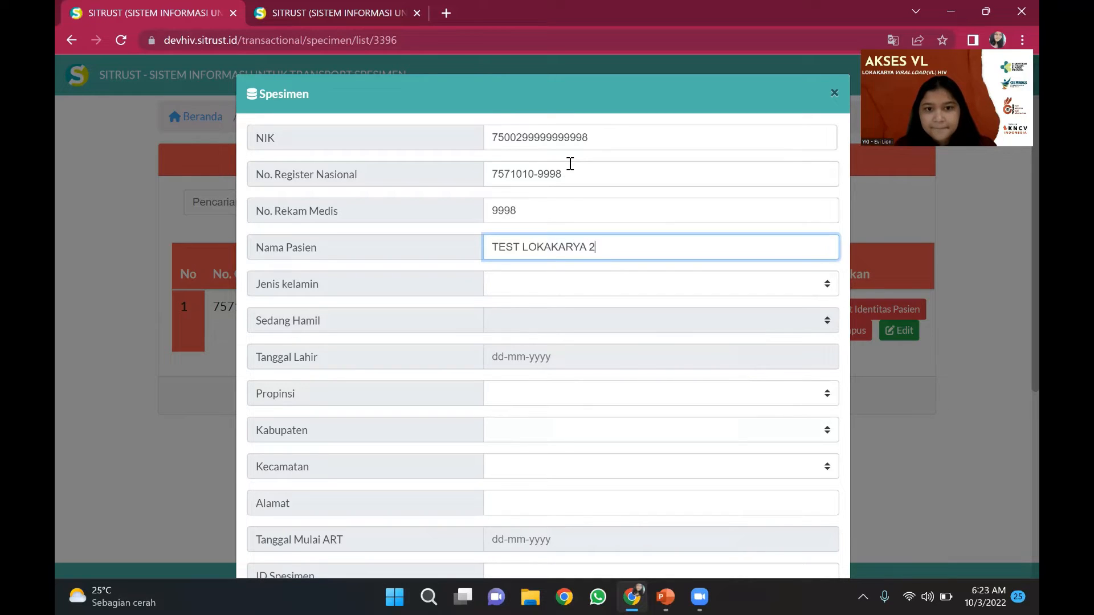
key("Tab")
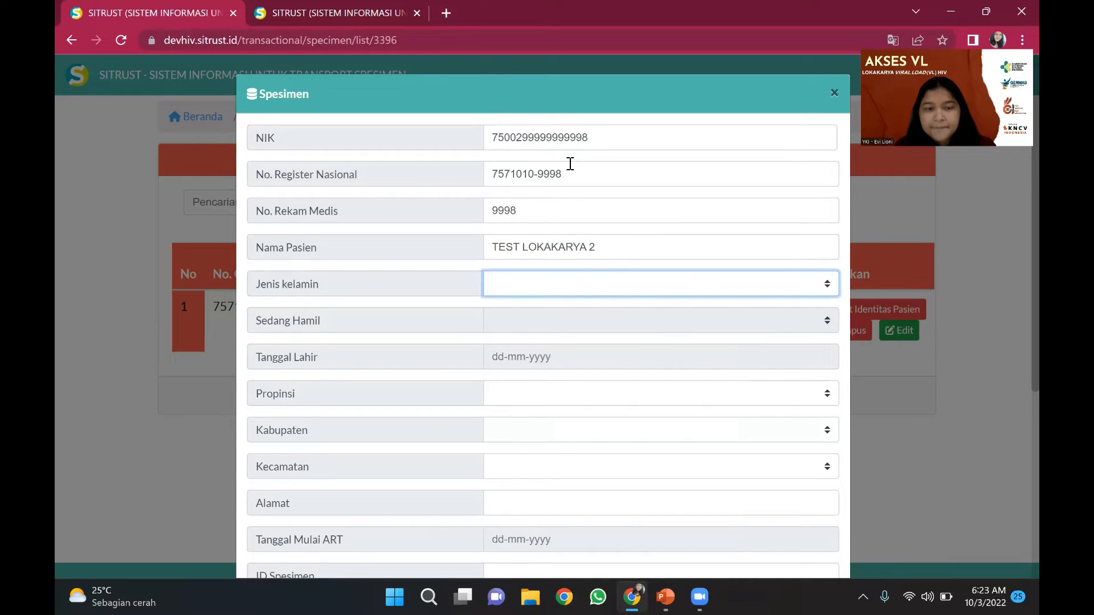
- Set the patient's sex to Perempuan and pregnancy status to Tidak
left_click(572, 286)
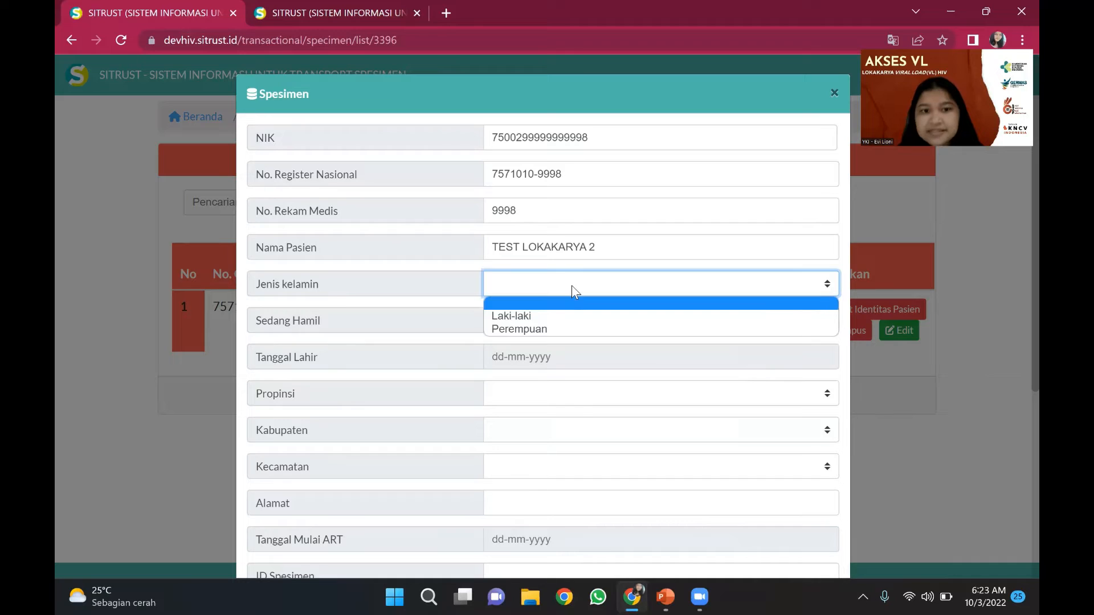
left_click(555, 331)
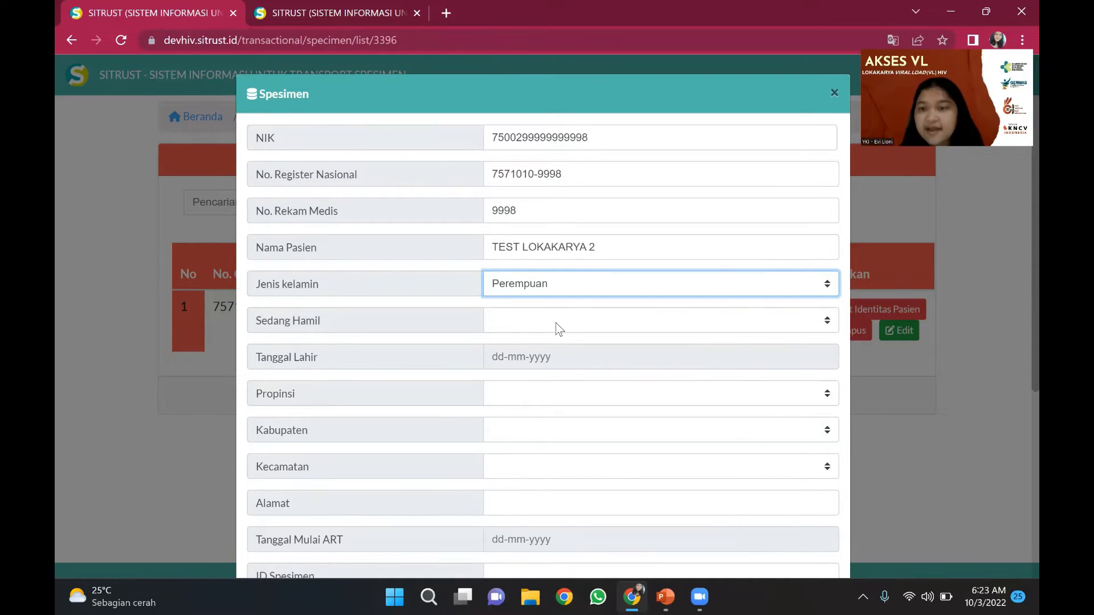
left_click(557, 325)
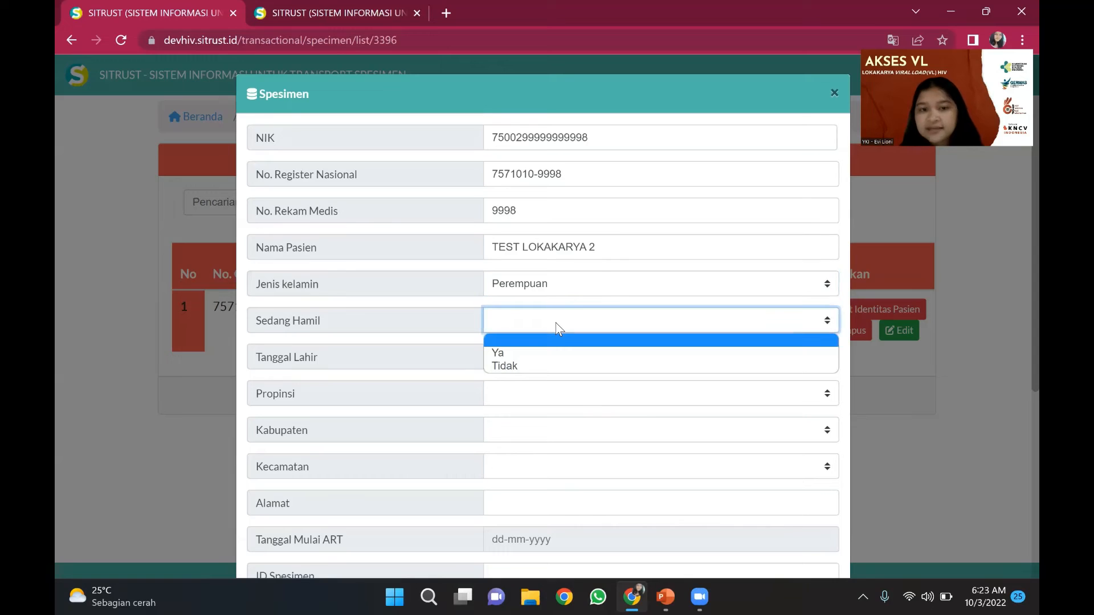
left_click(549, 366)
- Set the patient's birth date to 01-01-1980
left_click(548, 360)
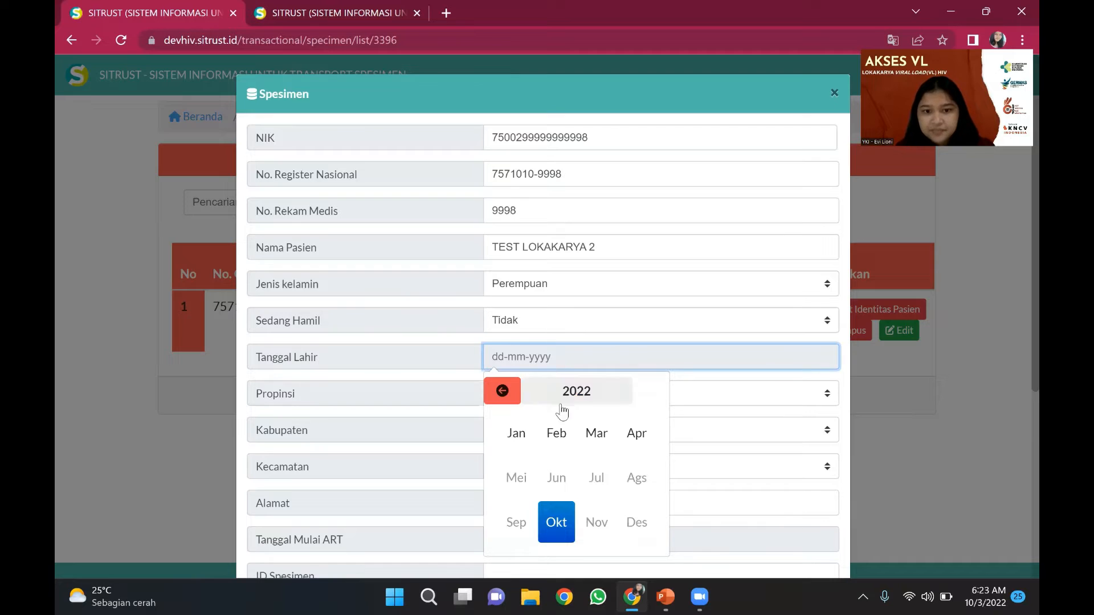
left_click(541, 402)
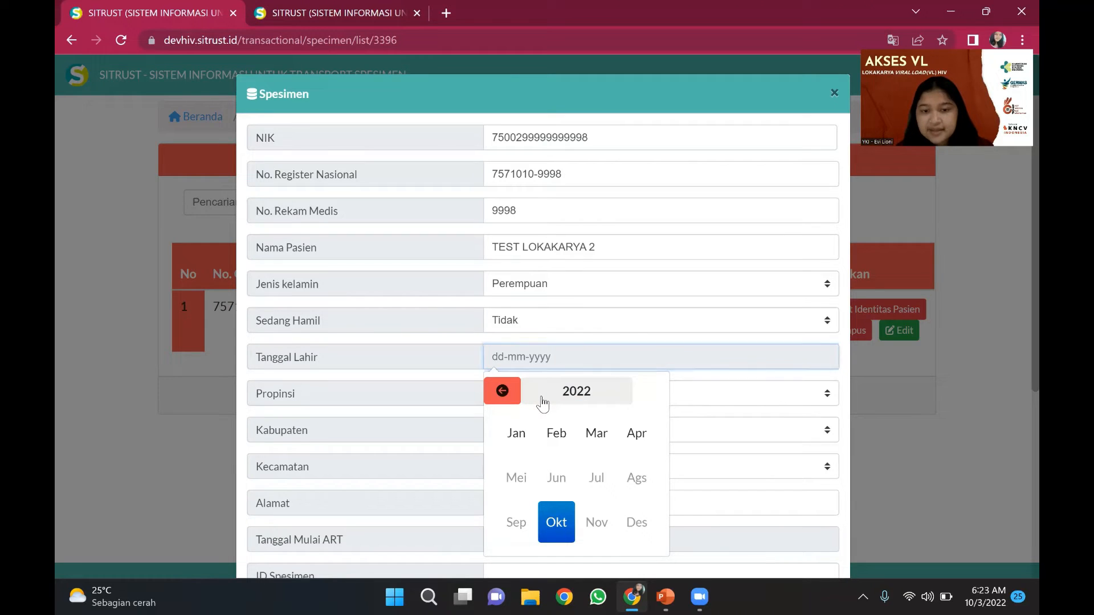
left_click(502, 390)
left_click(502, 391)
left_click(503, 392)
left_click(504, 391)
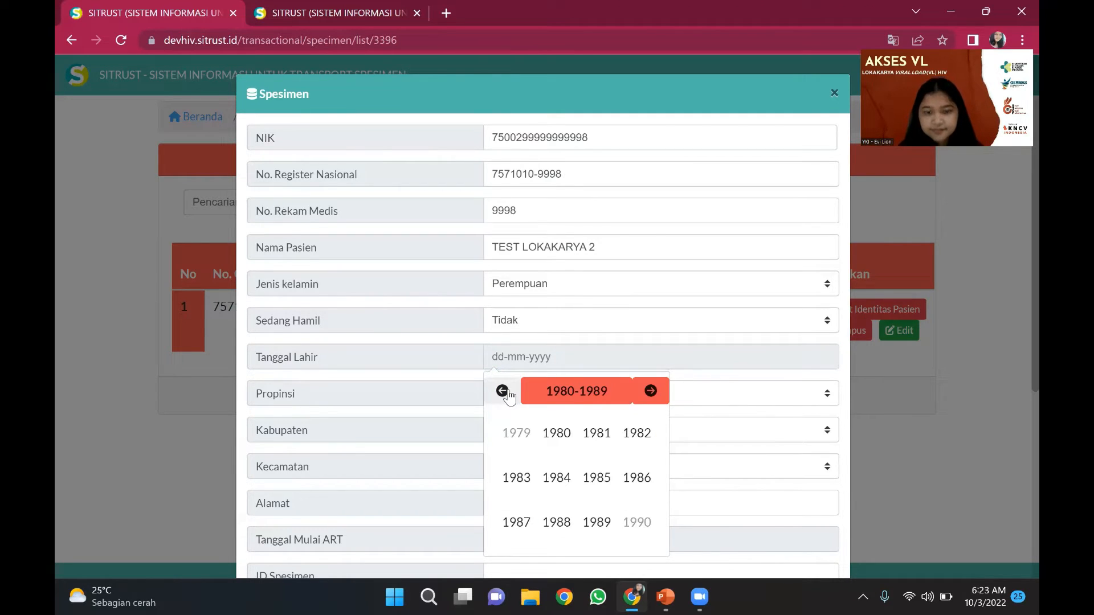
left_click(575, 440)
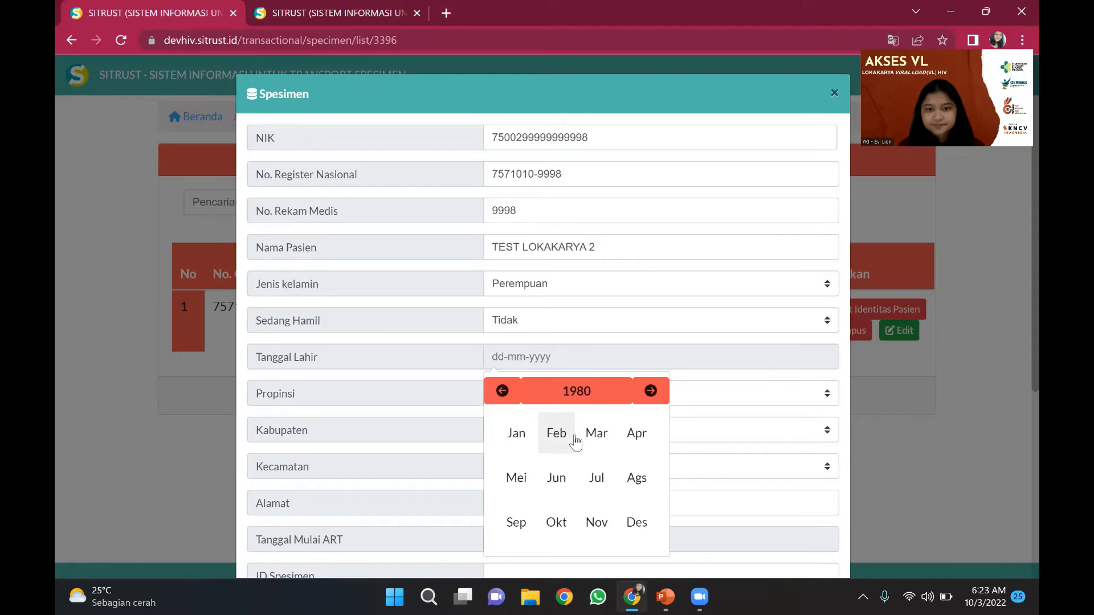
left_click(514, 434)
left_click(593, 452)
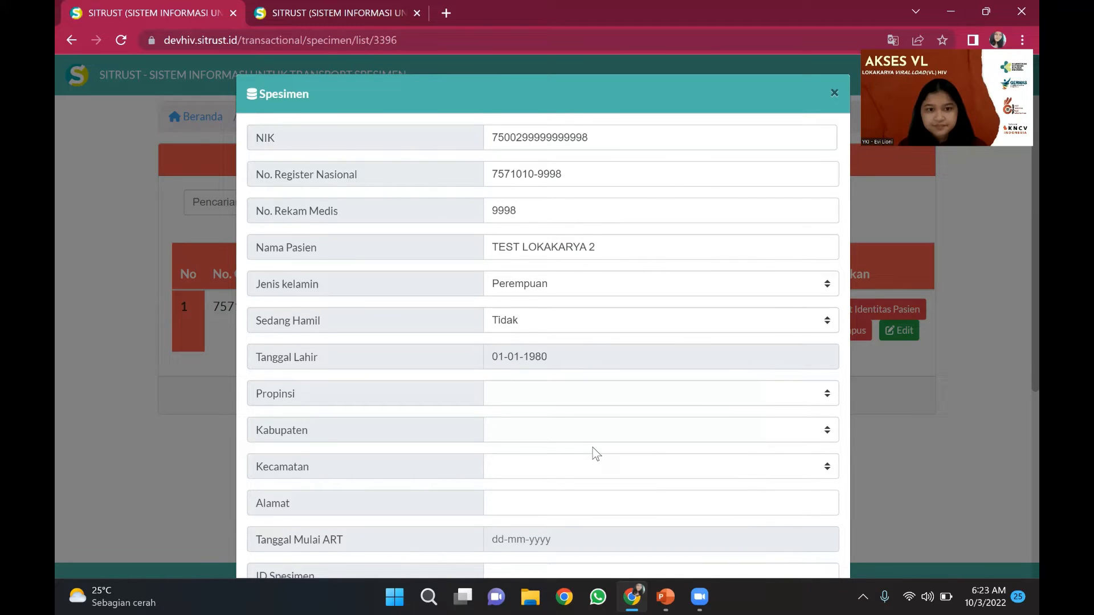
- Choose GORONTALO / KOTA GORONTALO / KOTA BARAT as the region and enter the street address
left_click(555, 396)
scroll(570, 296, "down", 5)
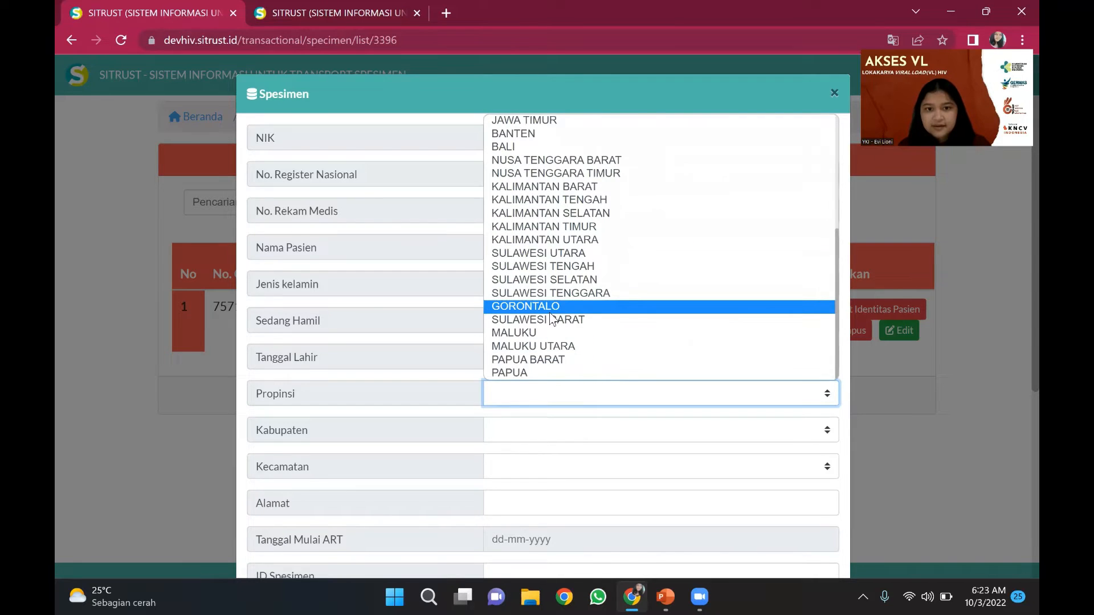
left_click(550, 311)
scroll(549, 402, "down", 1)
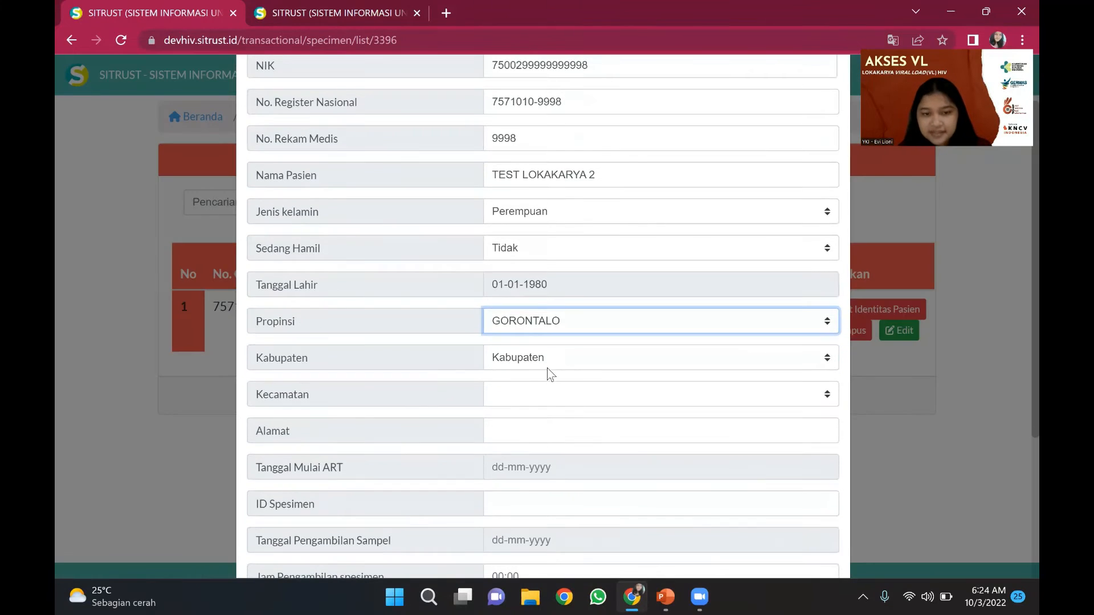
left_click(550, 365)
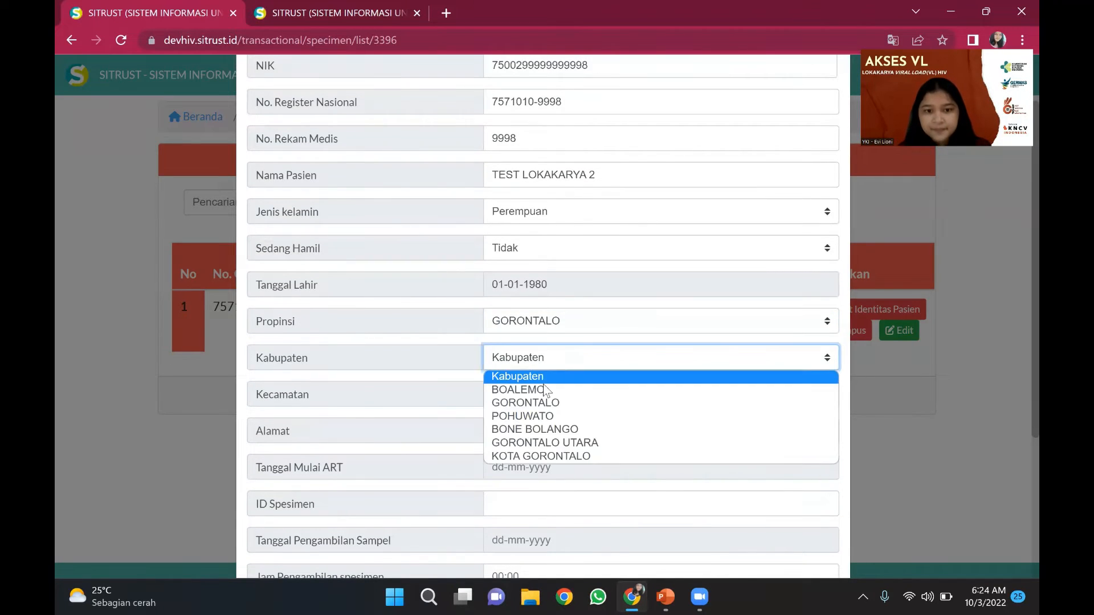
left_click(542, 456)
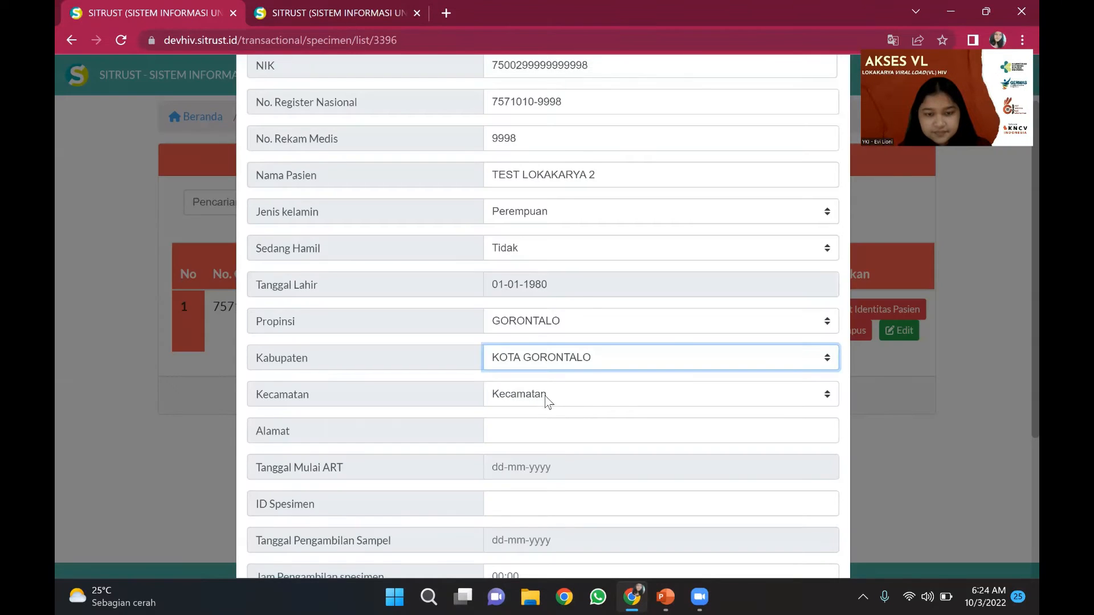
left_click(546, 401)
left_click(541, 426)
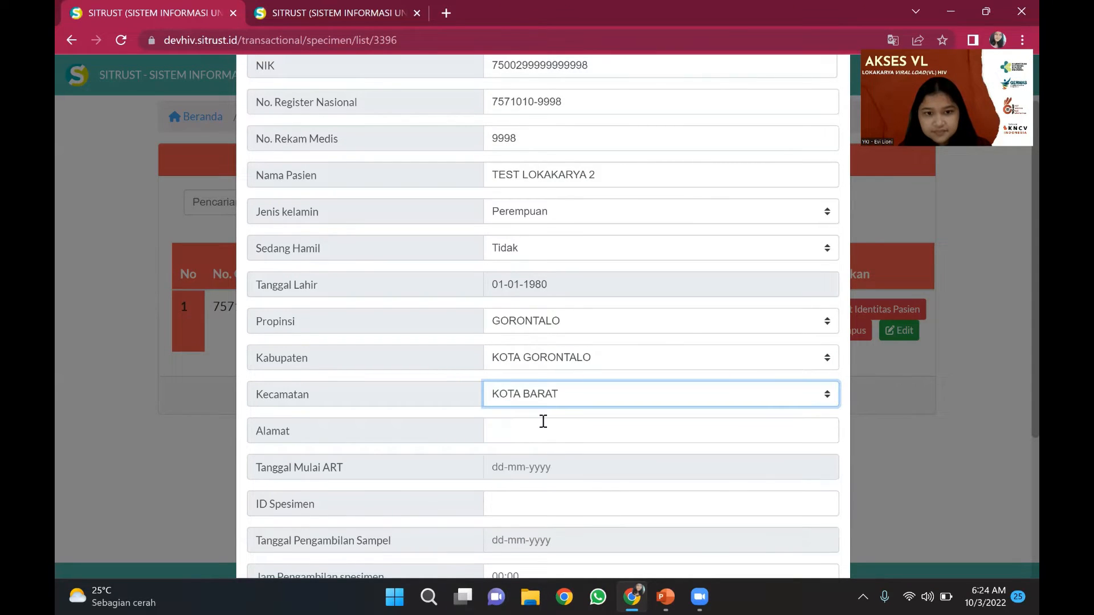
left_click(540, 429)
type("JALA")
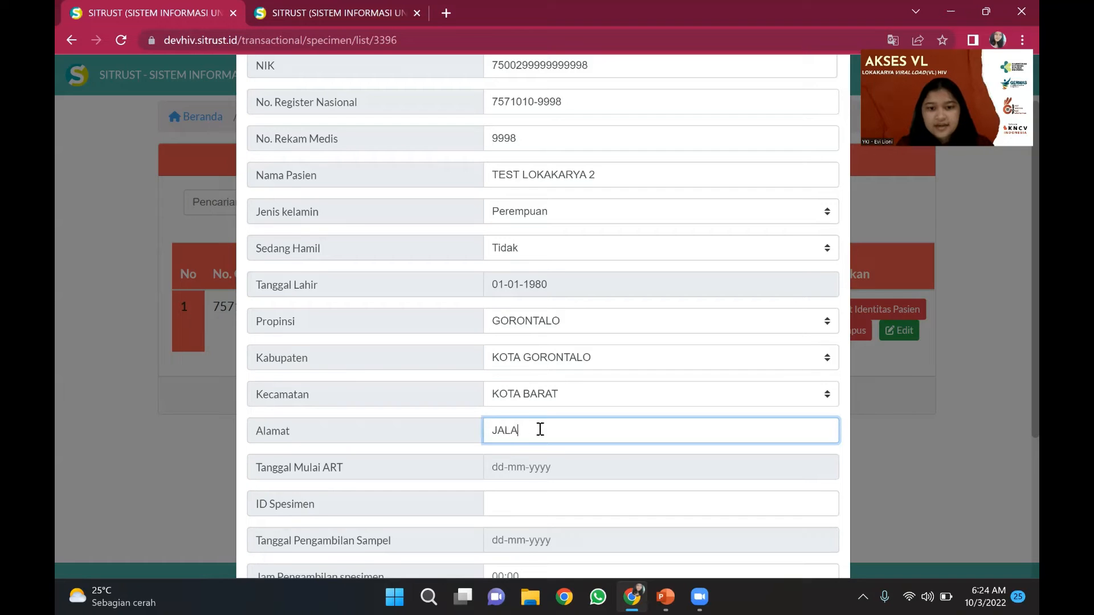
type("N TEST LOKAKAR")
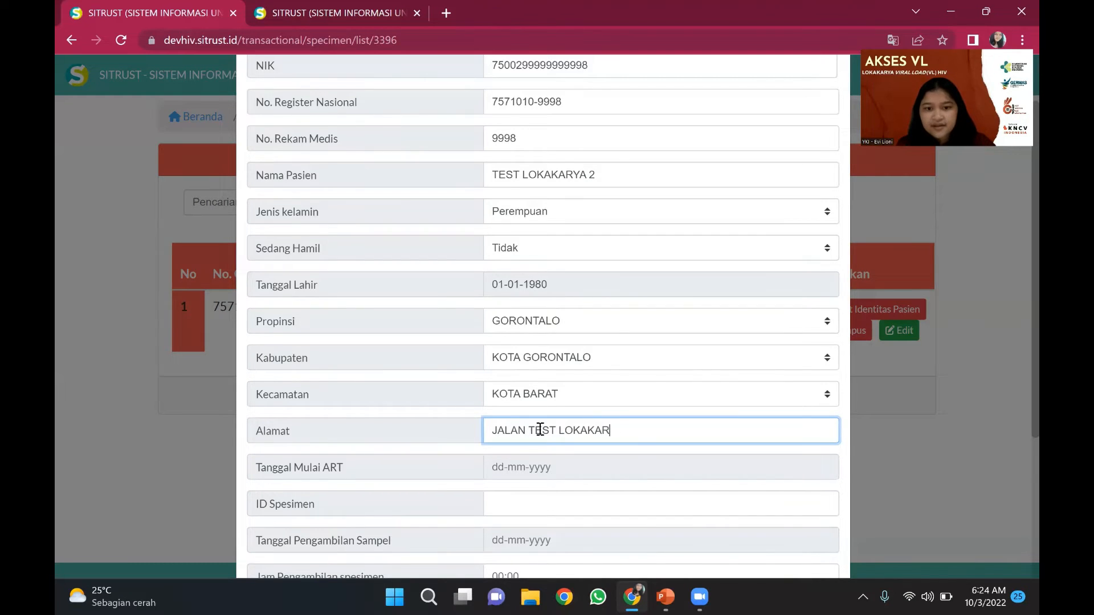
type("YA 2")
scroll(541, 430, "down", 2)
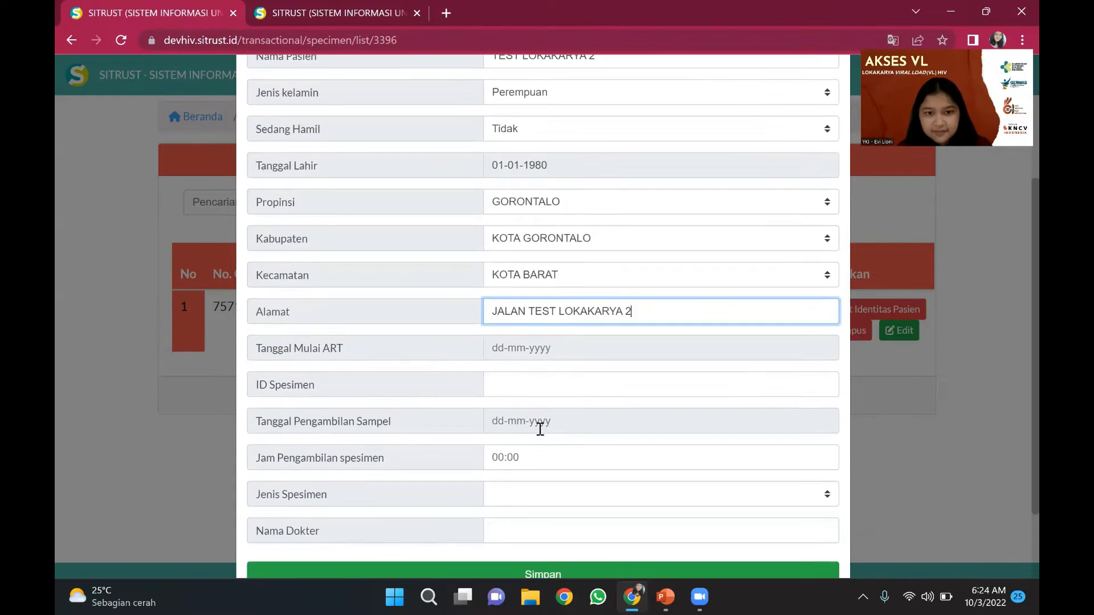
- Set the ART start date to 03-01-2022
left_click(540, 338)
left_click(517, 428)
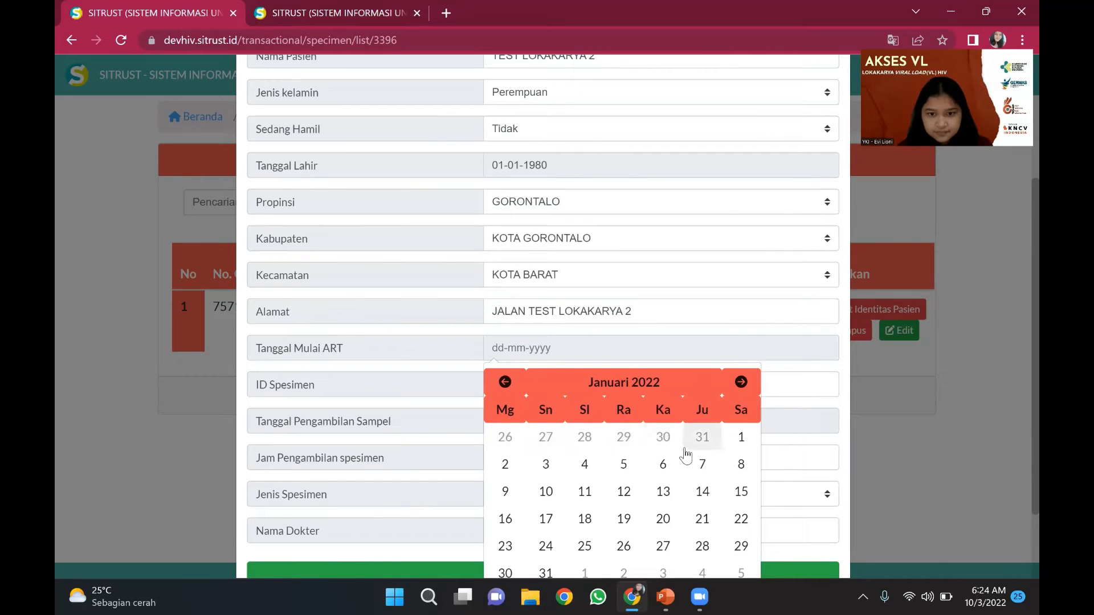
left_click(538, 464)
scroll(534, 466, "down", 2)
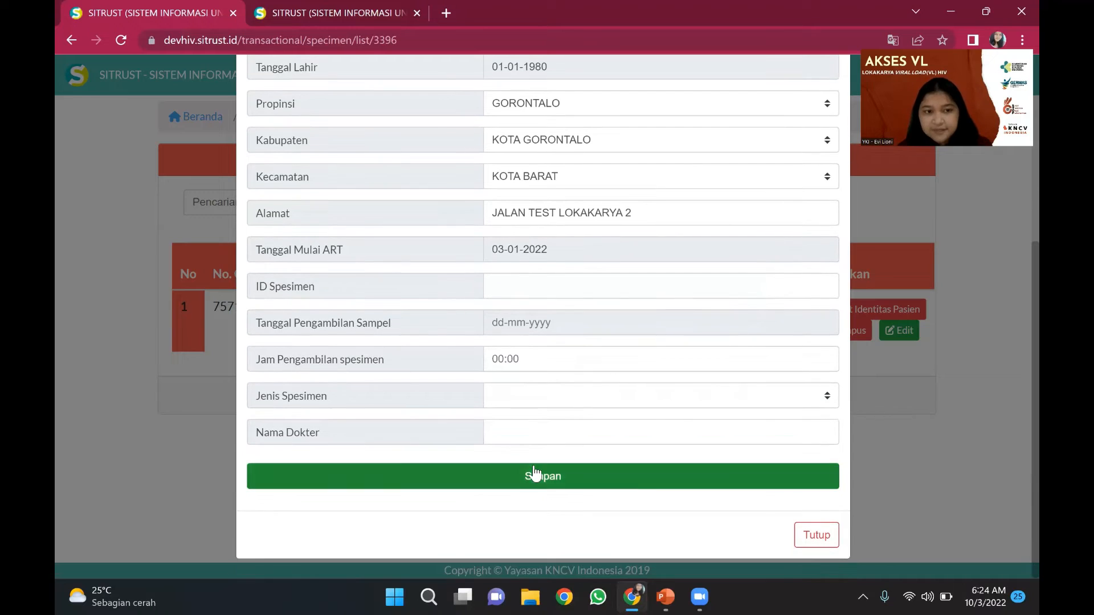
- Enter specimen ID 9998 with collection date 02-10-2022 at 08:00
left_click(516, 284)
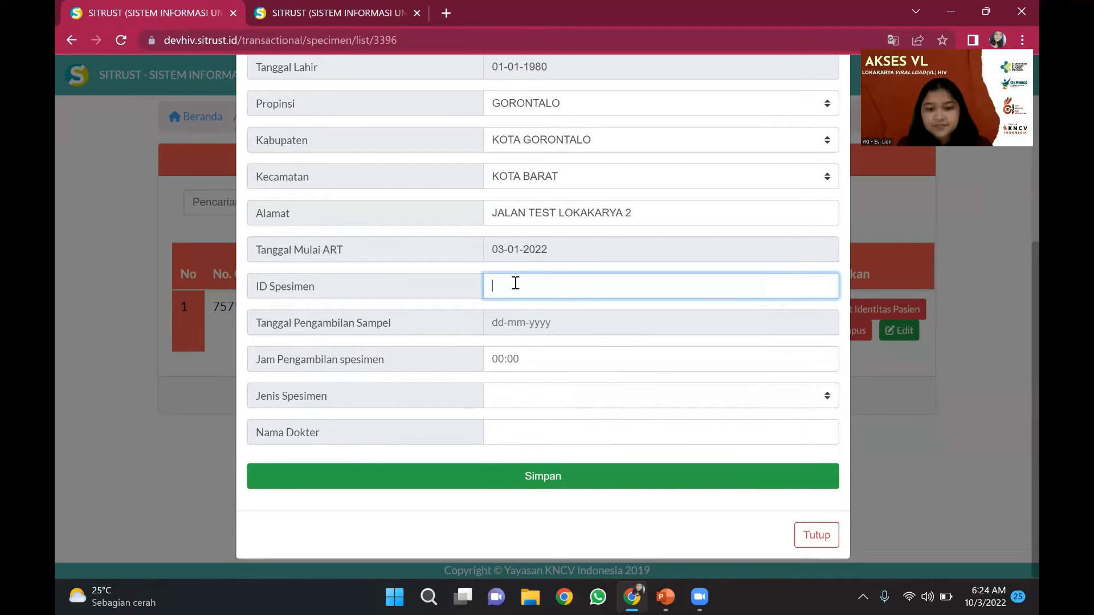
type("9998")
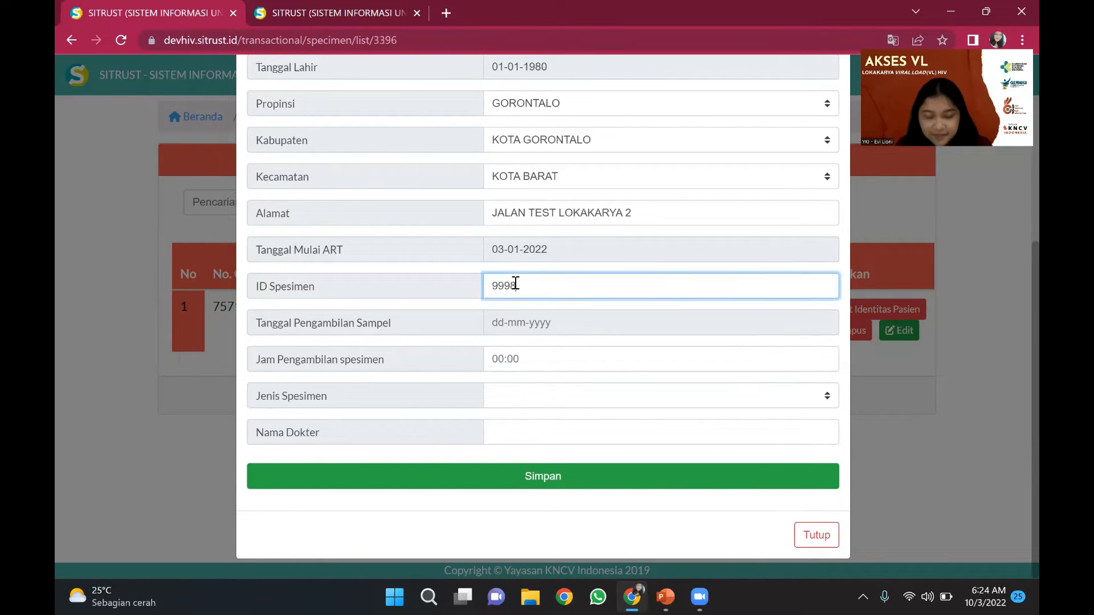
left_click(517, 323)
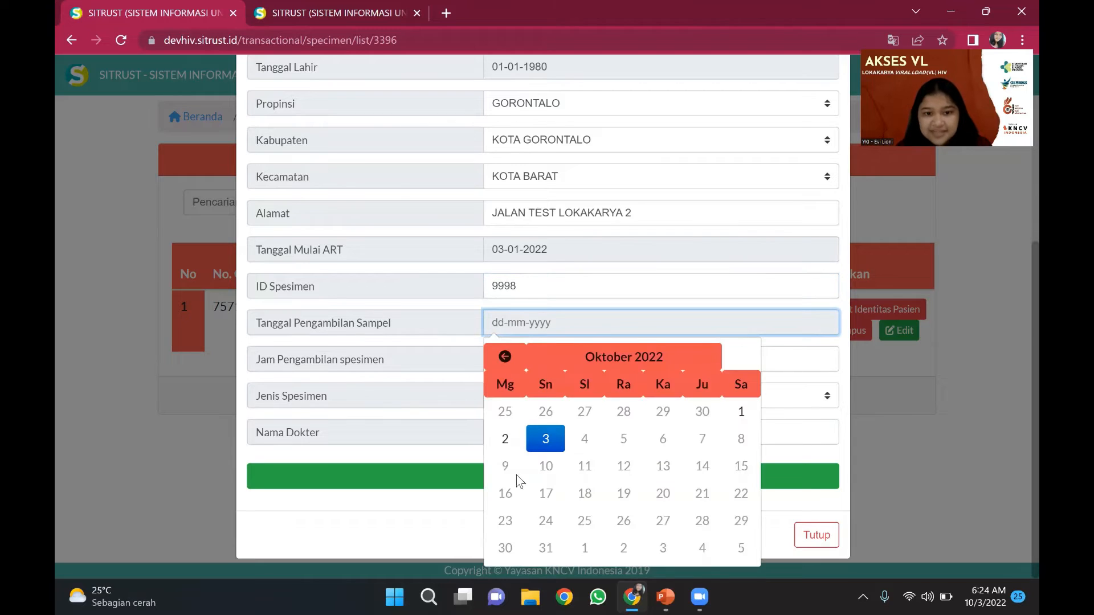
left_click(514, 451)
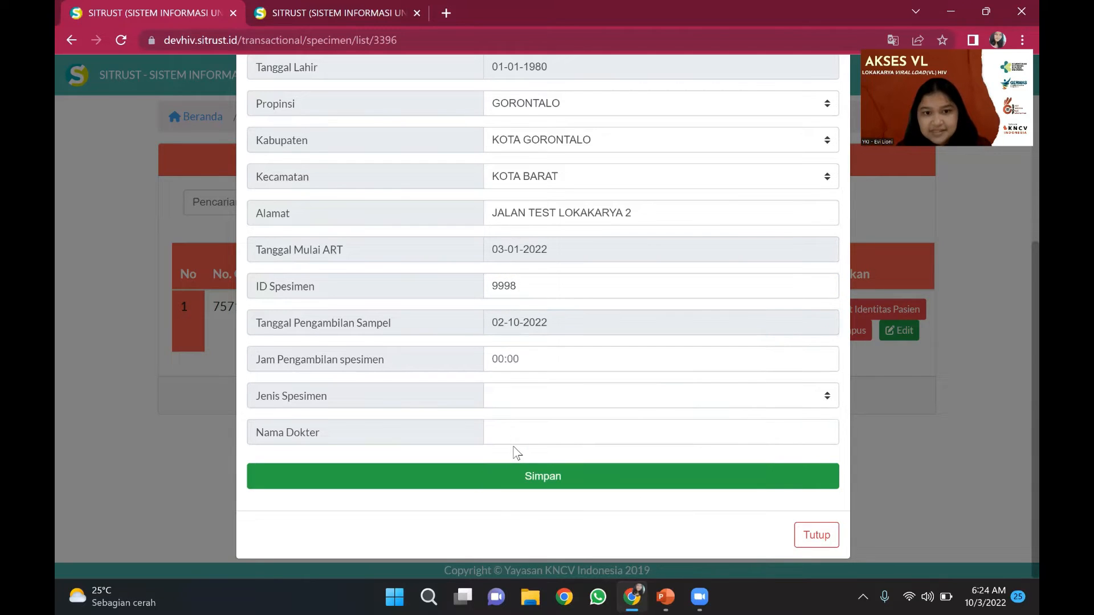
left_click(530, 363)
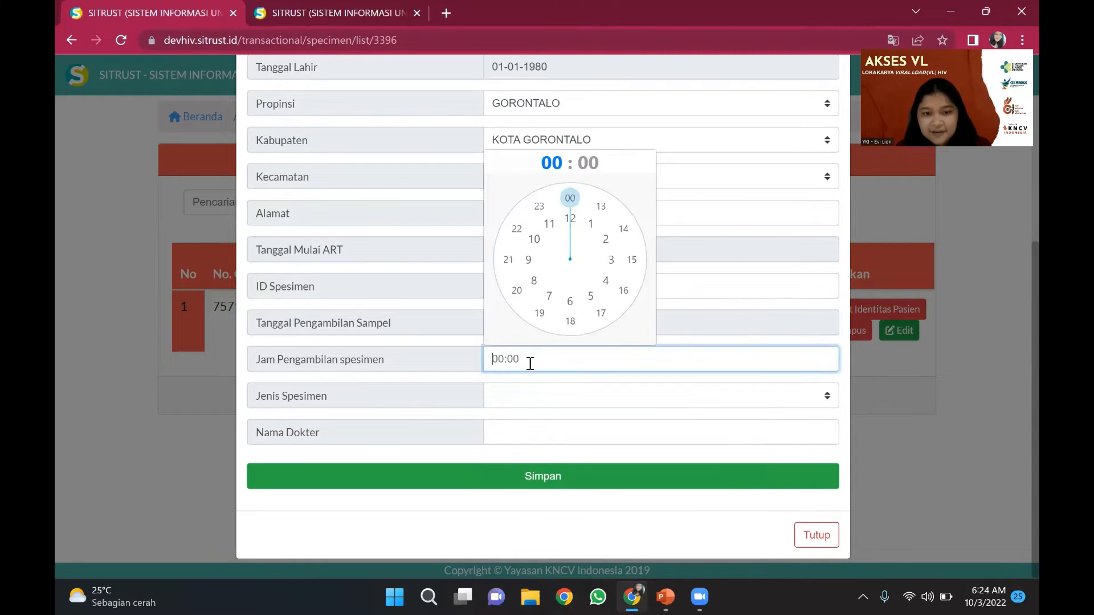
left_click(534, 278)
left_click(571, 200)
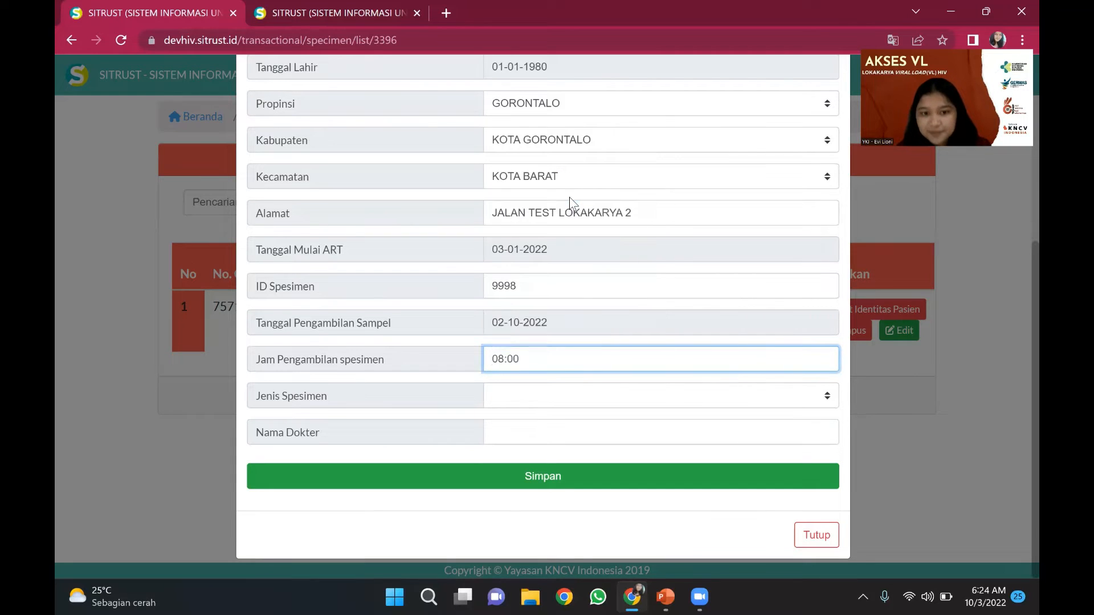
- Choose Plasma as the specimen type and enter the doctor's name
left_click(519, 401)
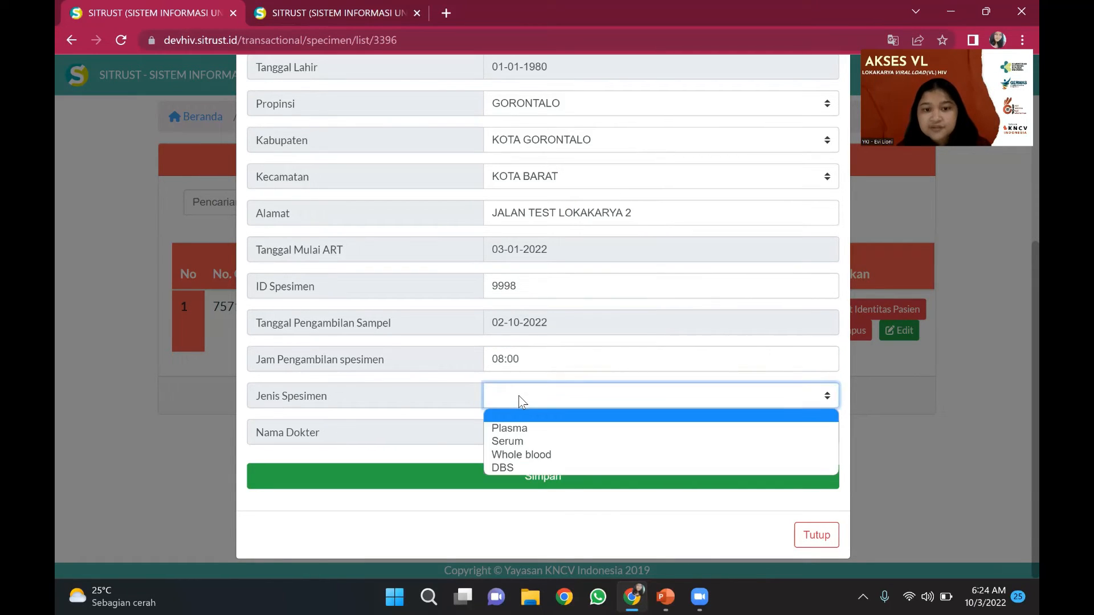
left_click(518, 430)
left_click(518, 429)
type("D")
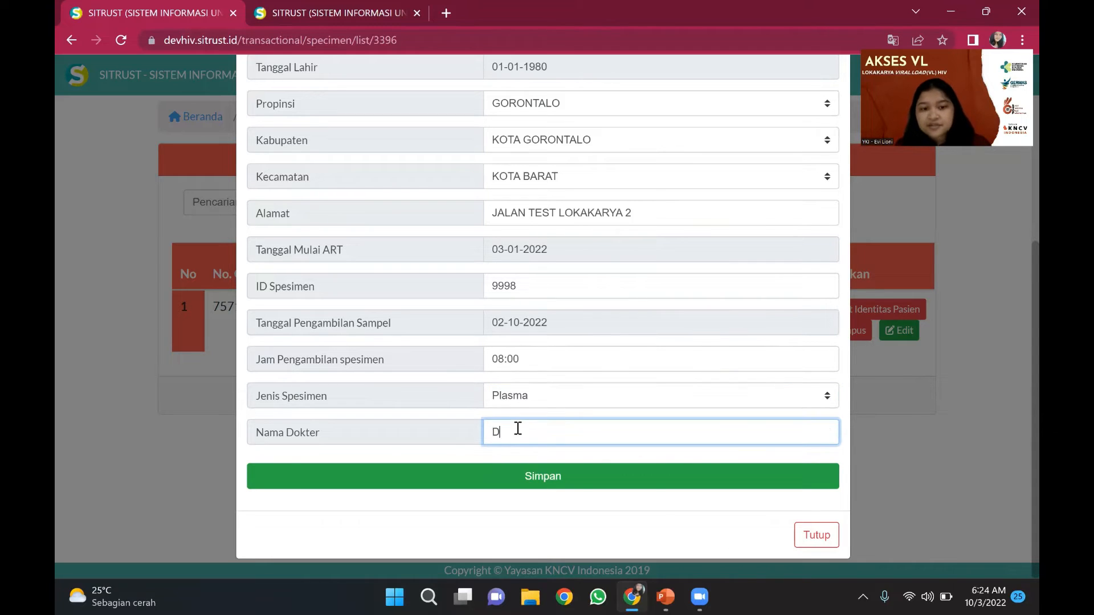
key("Caps_Lock")
type("=dr")
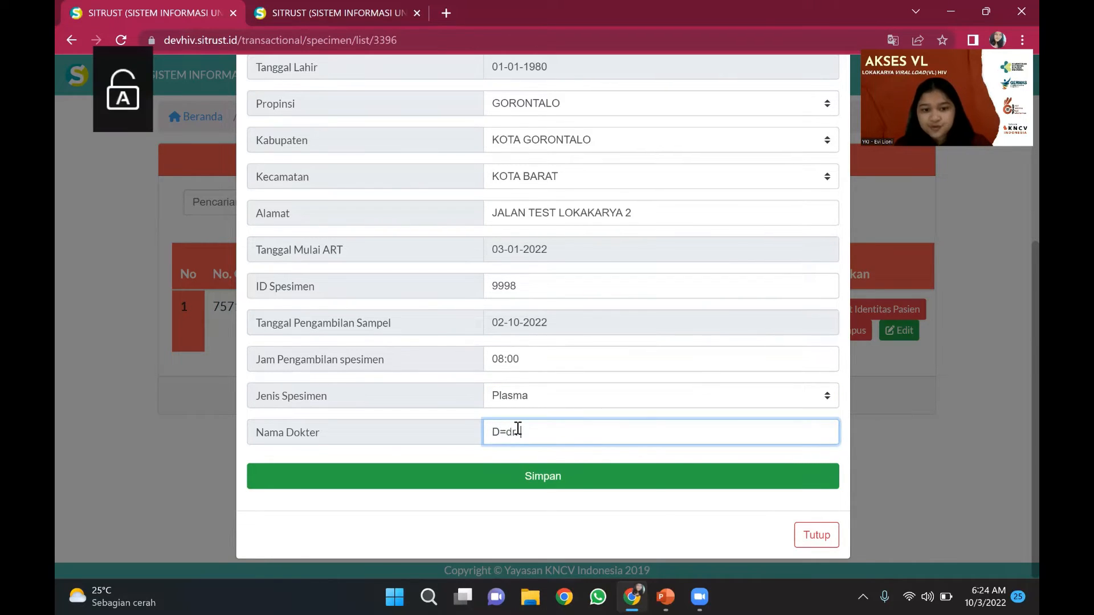
key("BackSpace")
key("BackSpace")
key("BackSpace")
key("BackSpace")
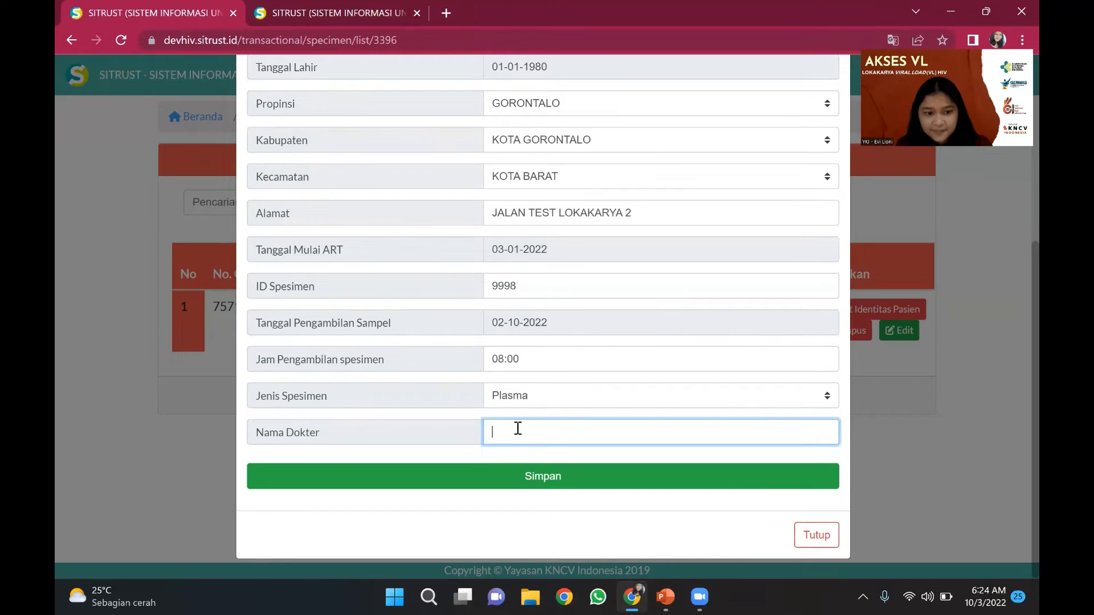
type("dr.")
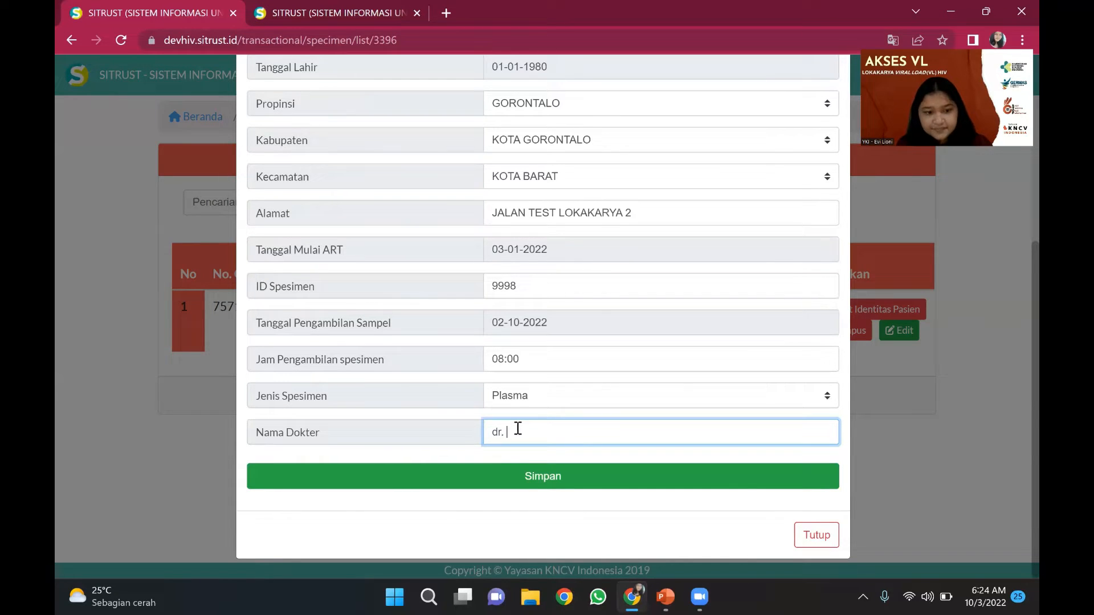
key("Caps_Lock")
type("TEST LOKAKARY")
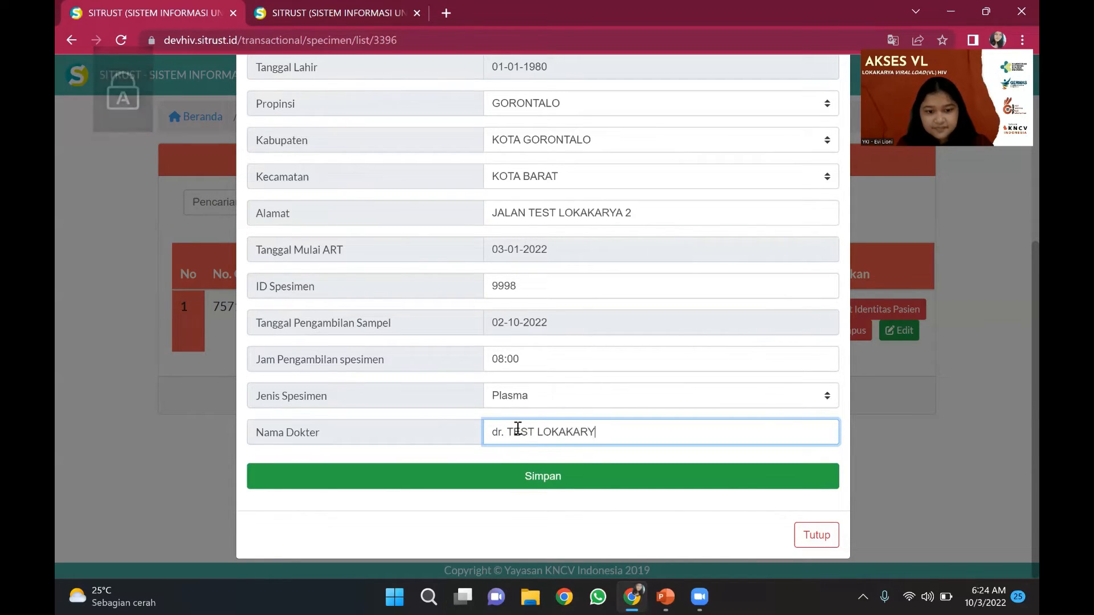
type("A 2")
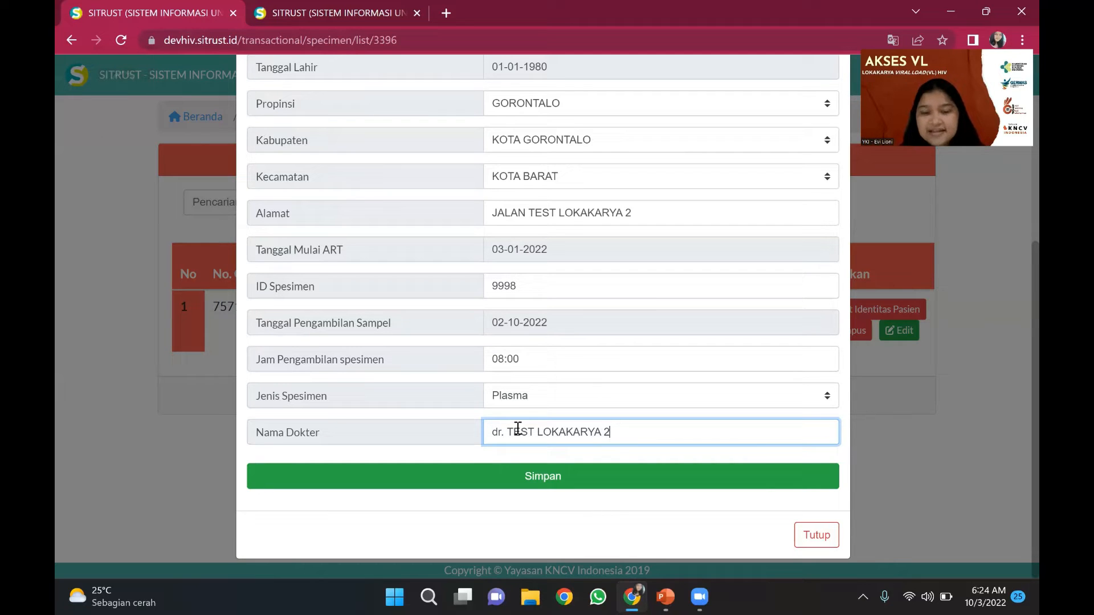
scroll(517, 428, "up", 3)
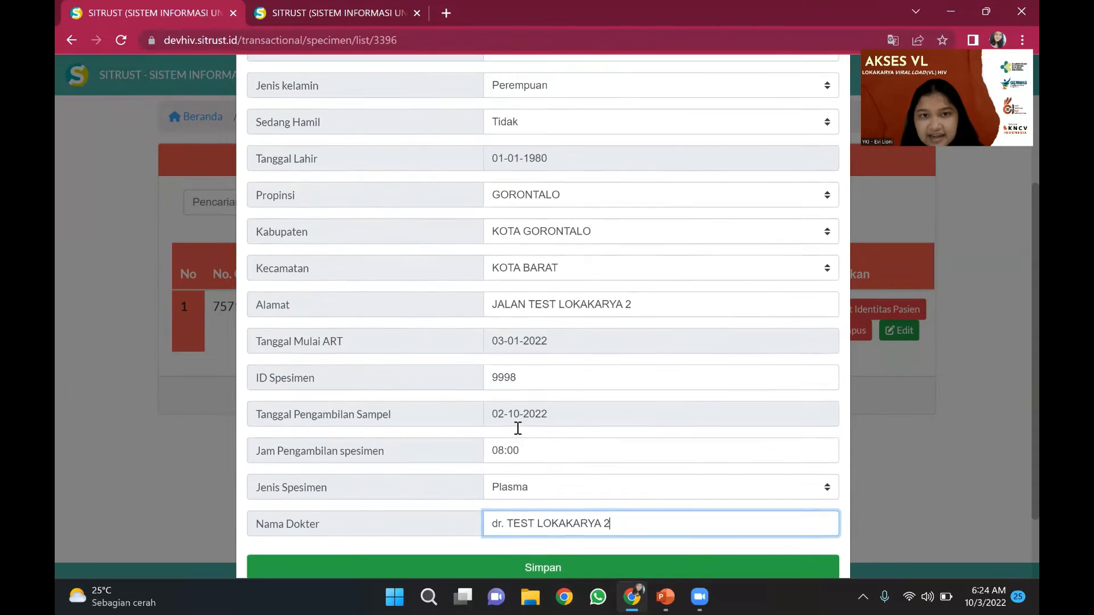
scroll(518, 427, "up", 3)
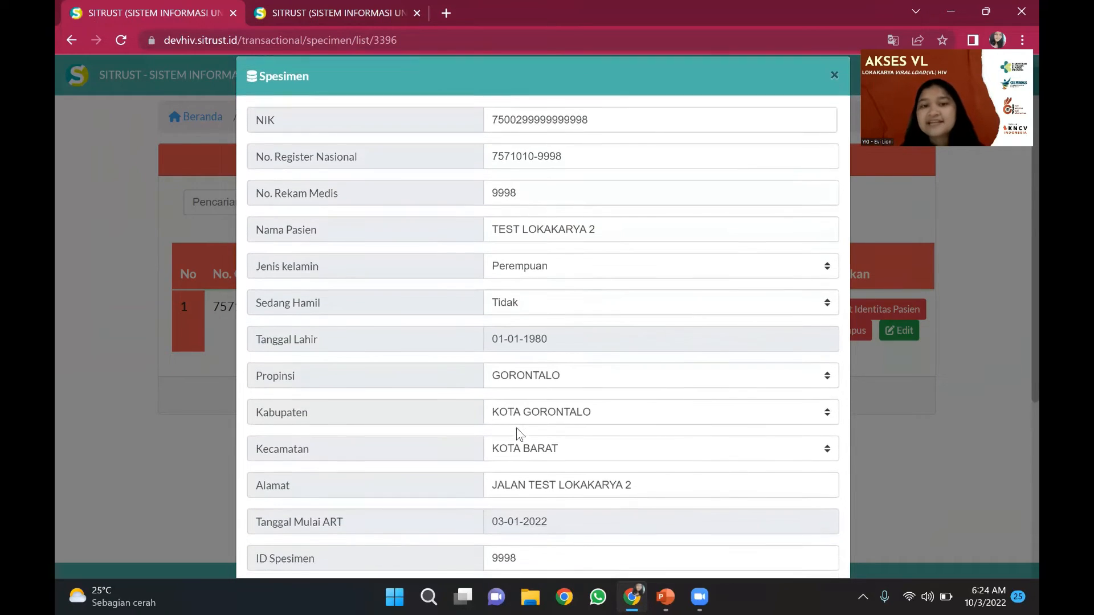
scroll(517, 428, "down", 3)
scroll(518, 428, "down", 2)
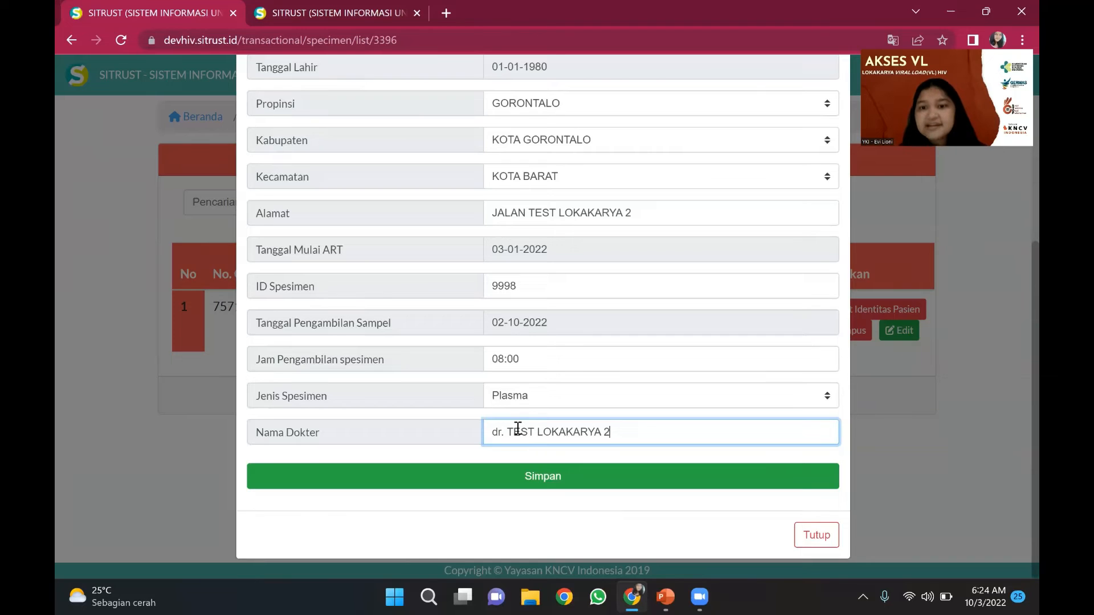
- Save specimen 9998 and acknowledge the 'Data Berhasil disimpan' alert
left_click(525, 482)
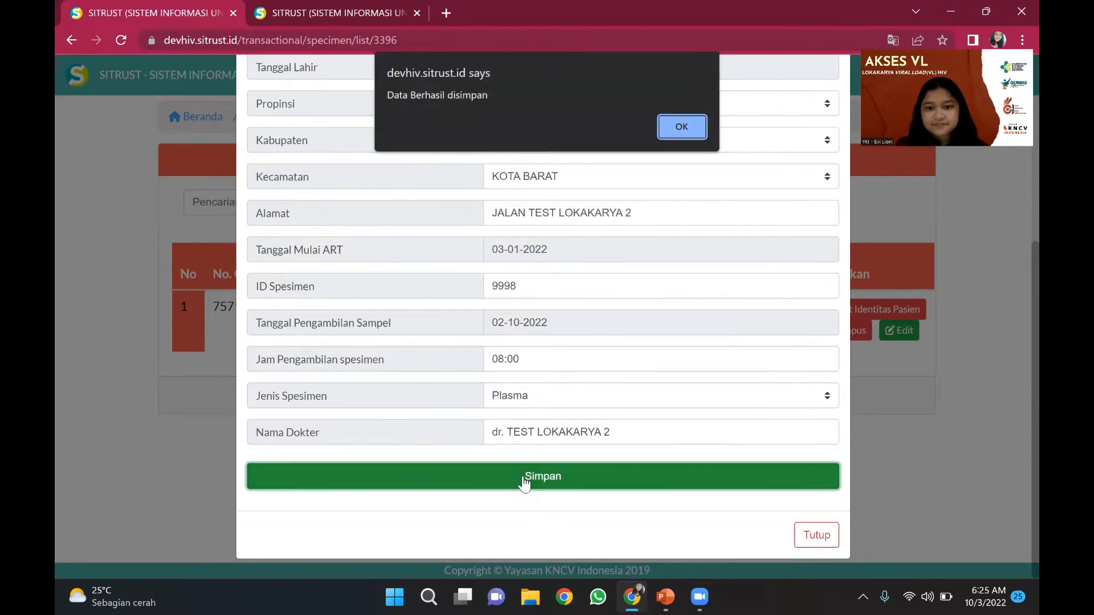
left_click(681, 126)
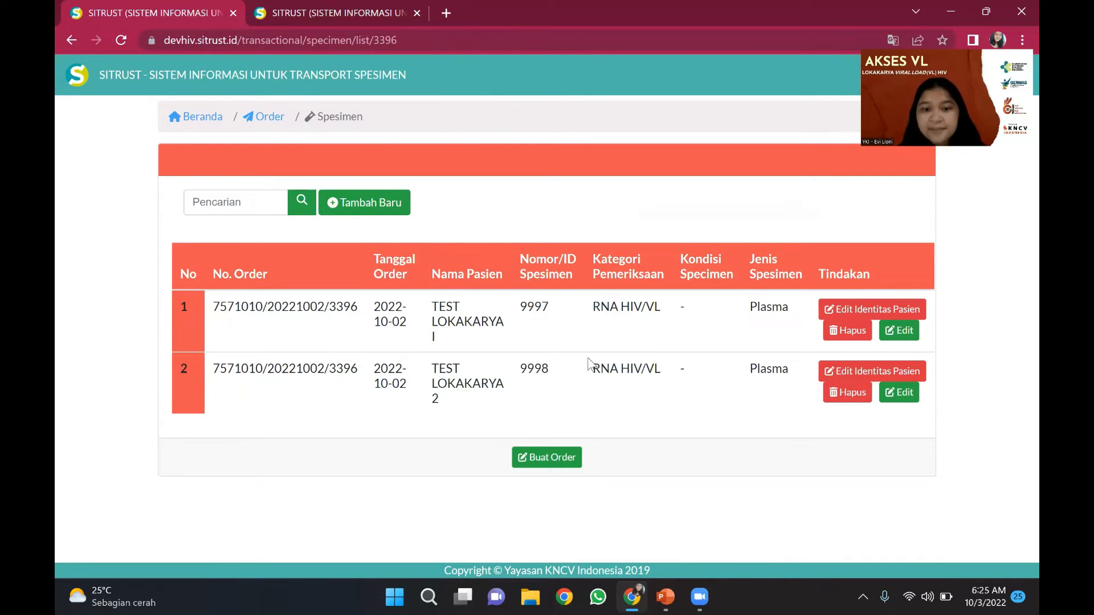
- Submit order 3396 with Buat Order and confirm it is finished
left_click(538, 459)
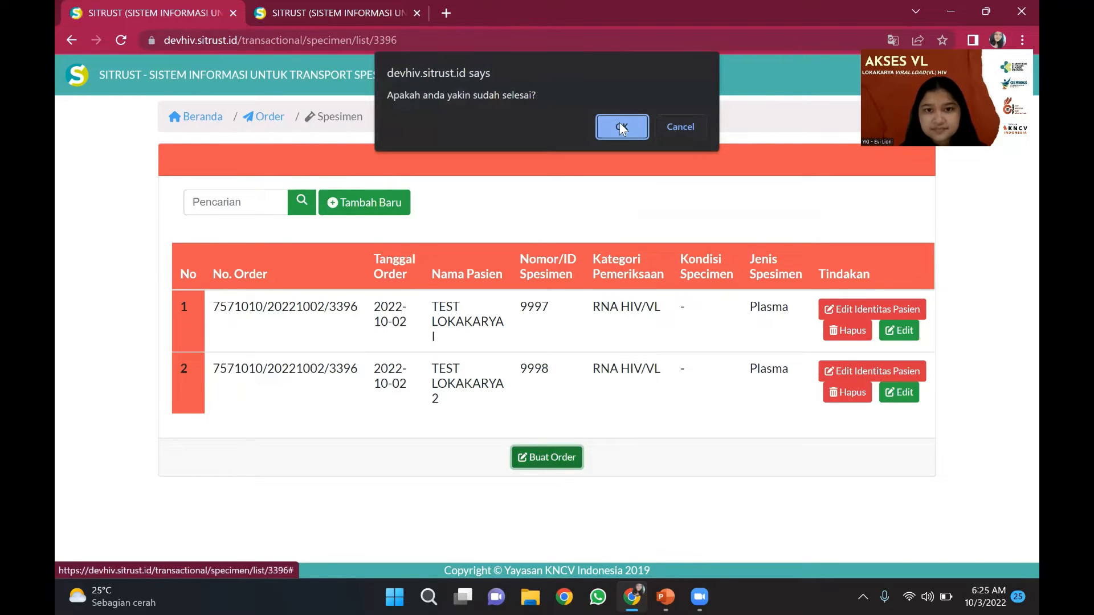
left_click(621, 128)
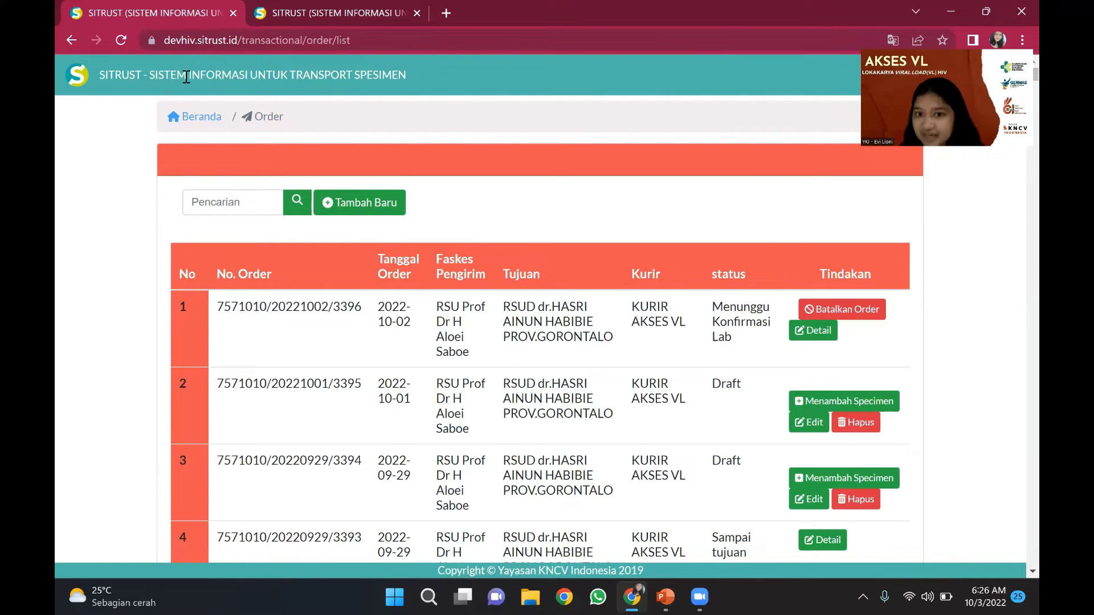
- Log out of the facility account and sign in with the lab account's user ID and password
left_click(188, 118)
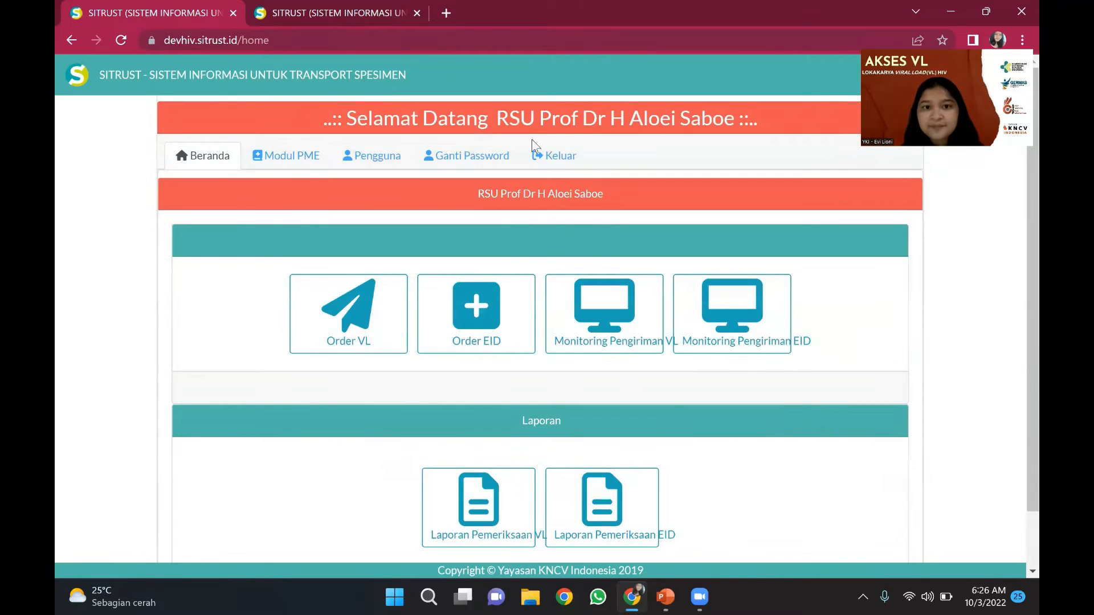
left_click(540, 149)
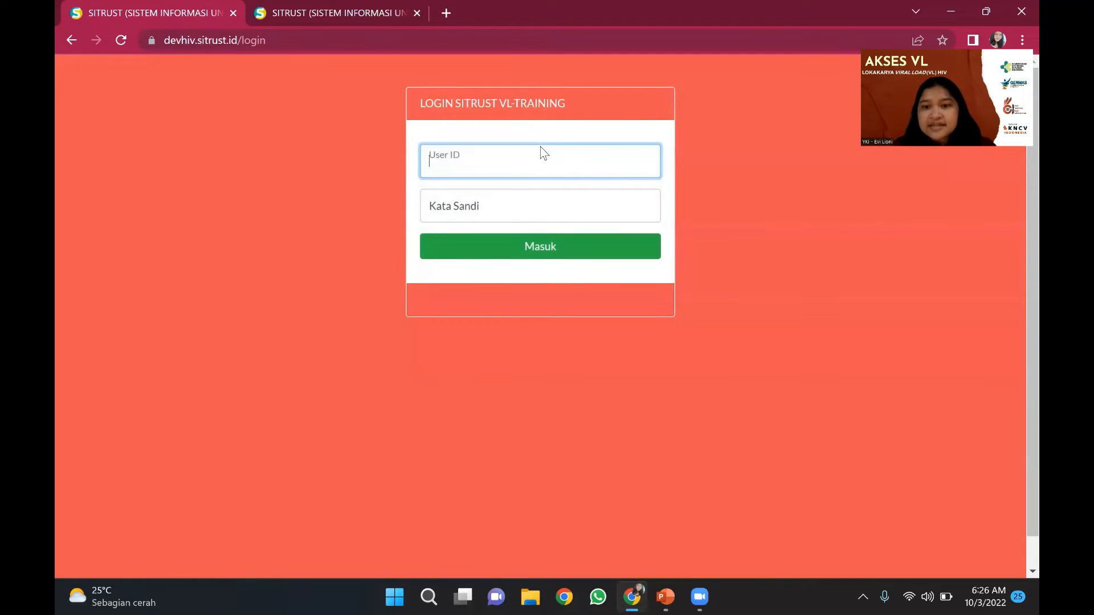
type("7502")
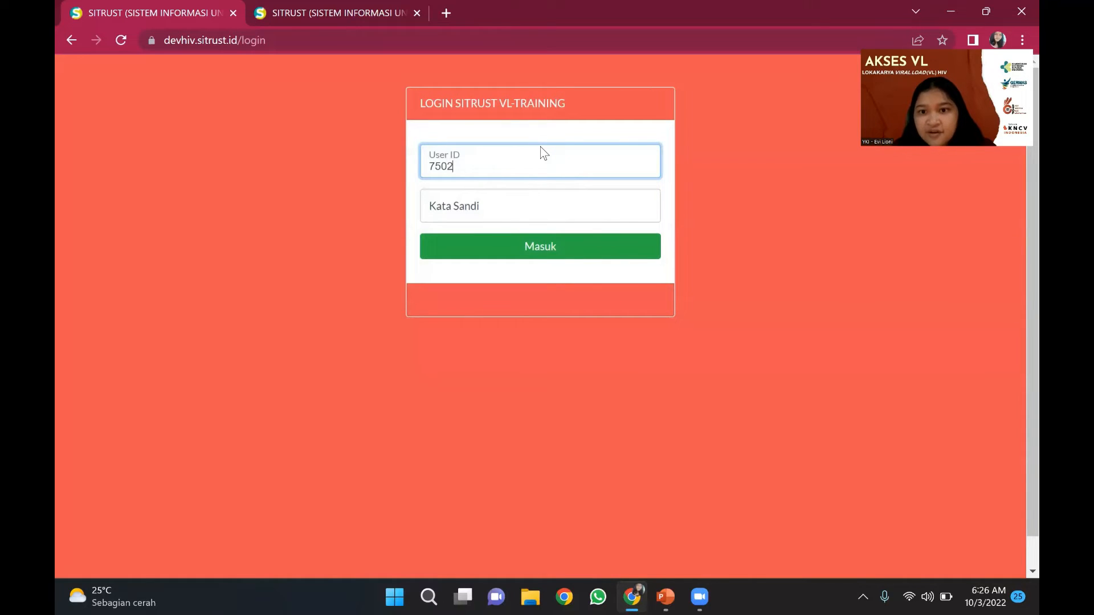
type("034L")
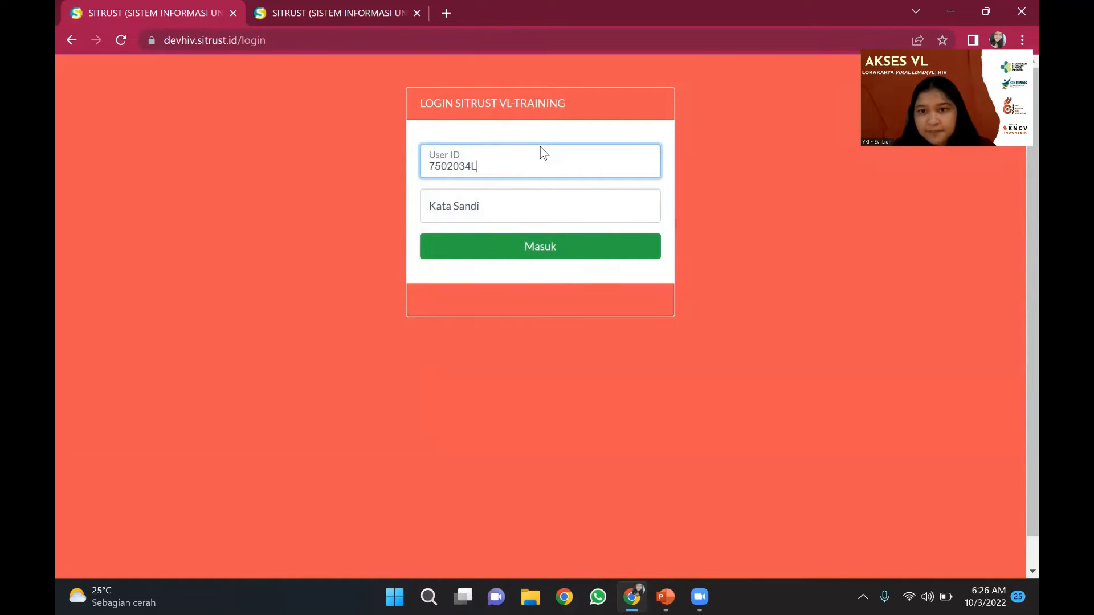
key("Caps_Lock")
type("lab")
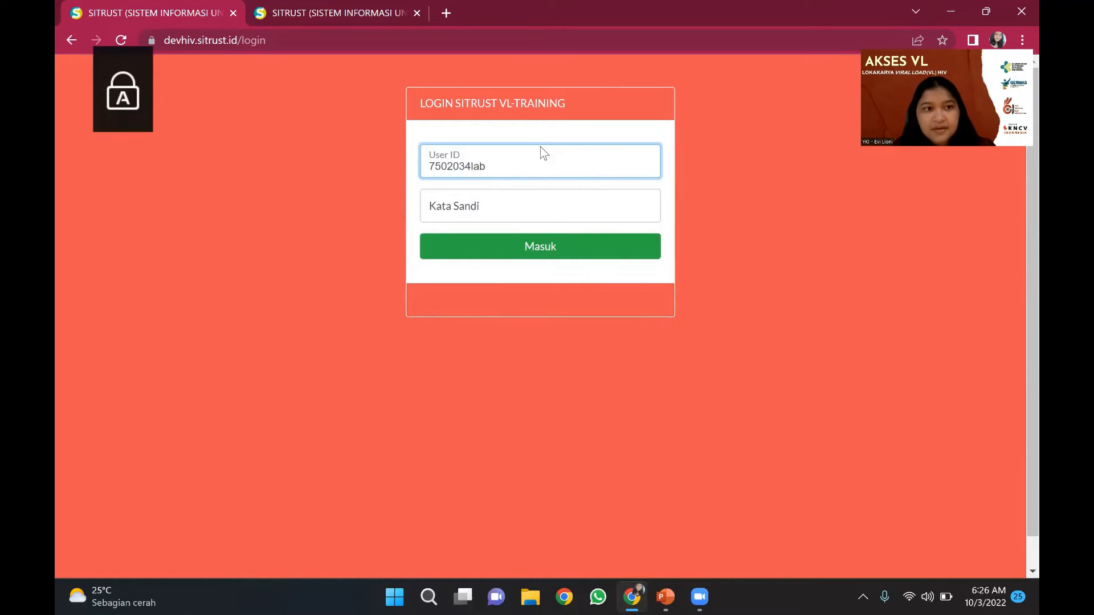
key("Tab")
type("•••")
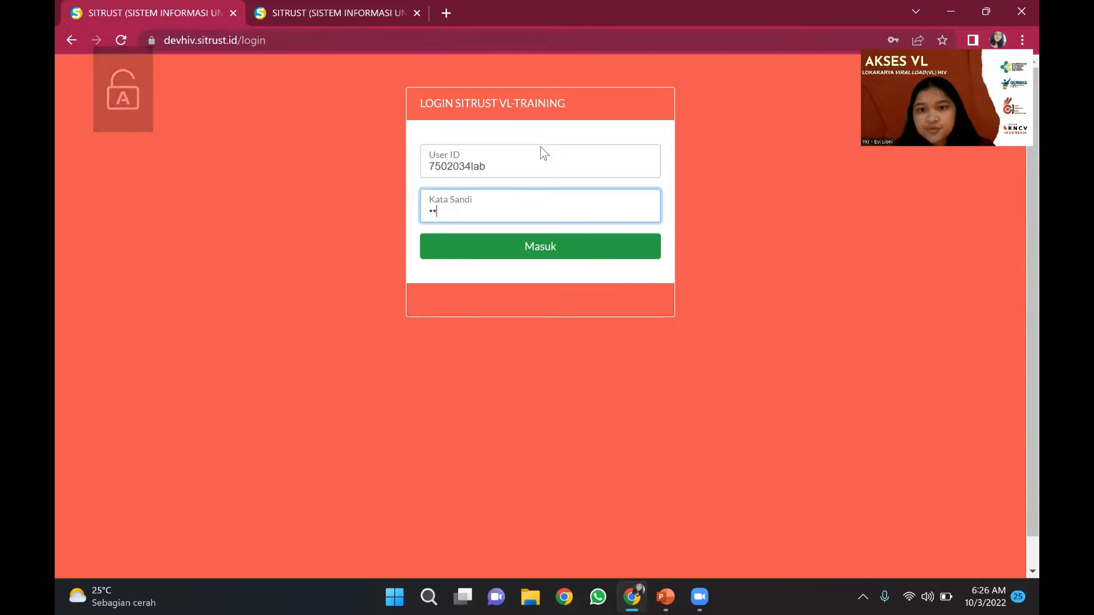
type("•")
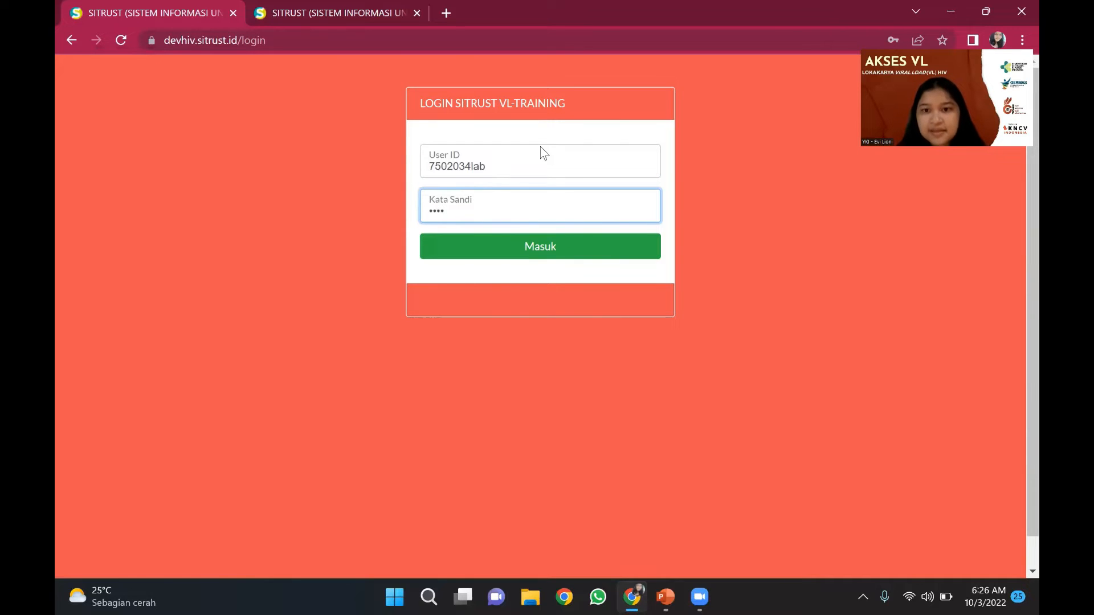
left_click(548, 245)
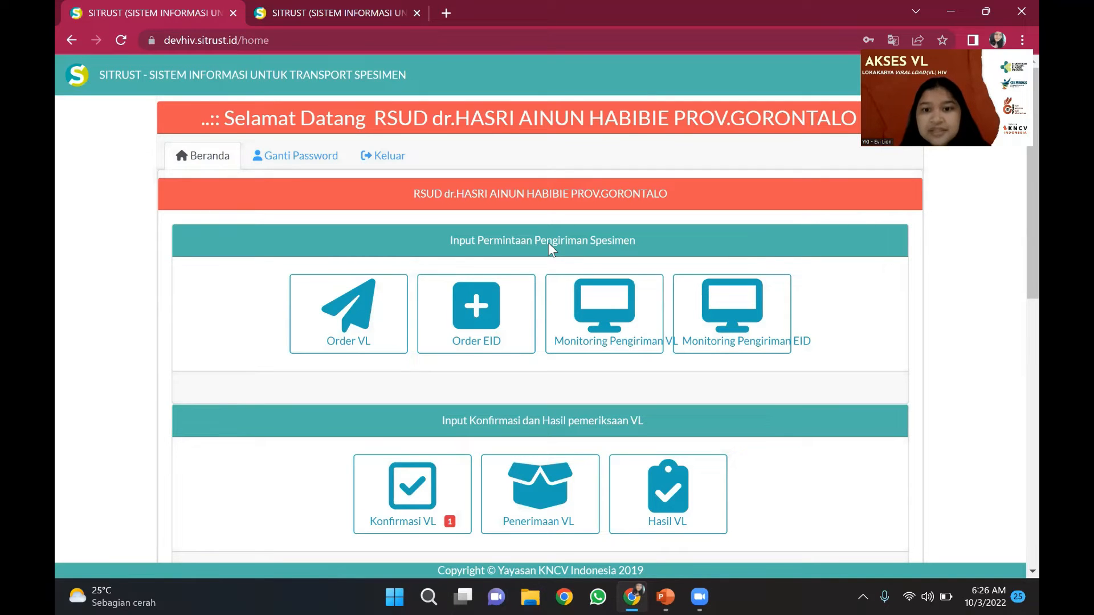
scroll(548, 243, "down", 1)
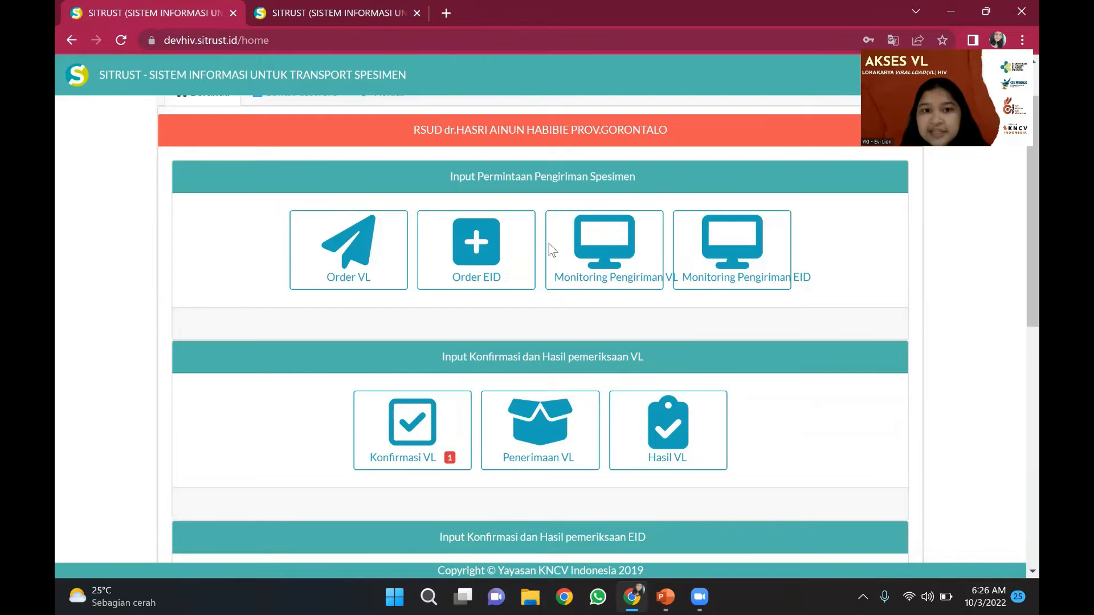
scroll(552, 251, "down", 1)
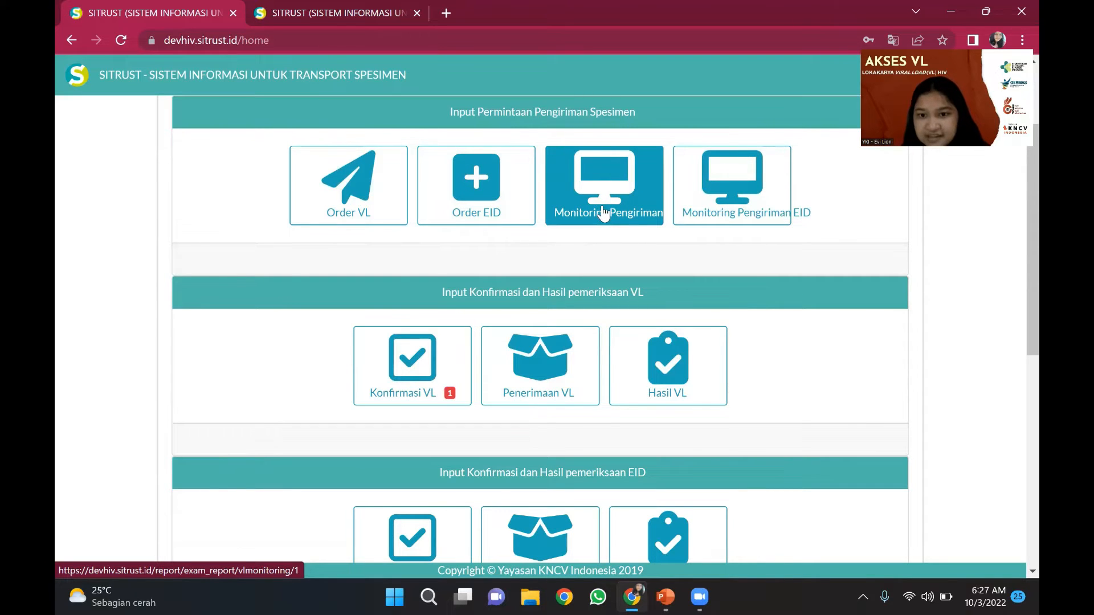
scroll(533, 414, "down", 2)
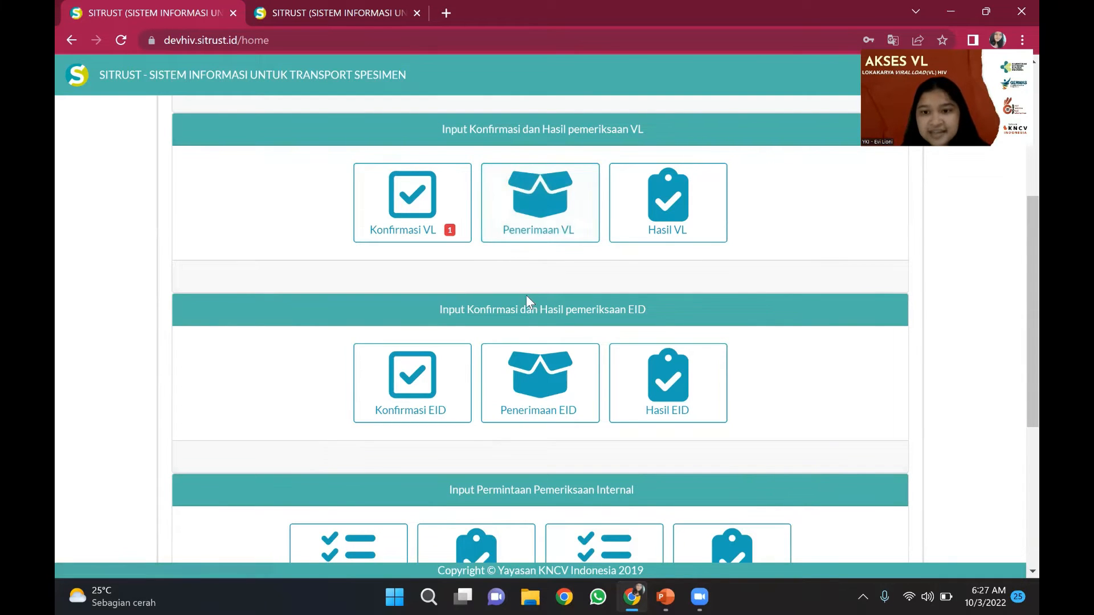
scroll(524, 322, "down", 1)
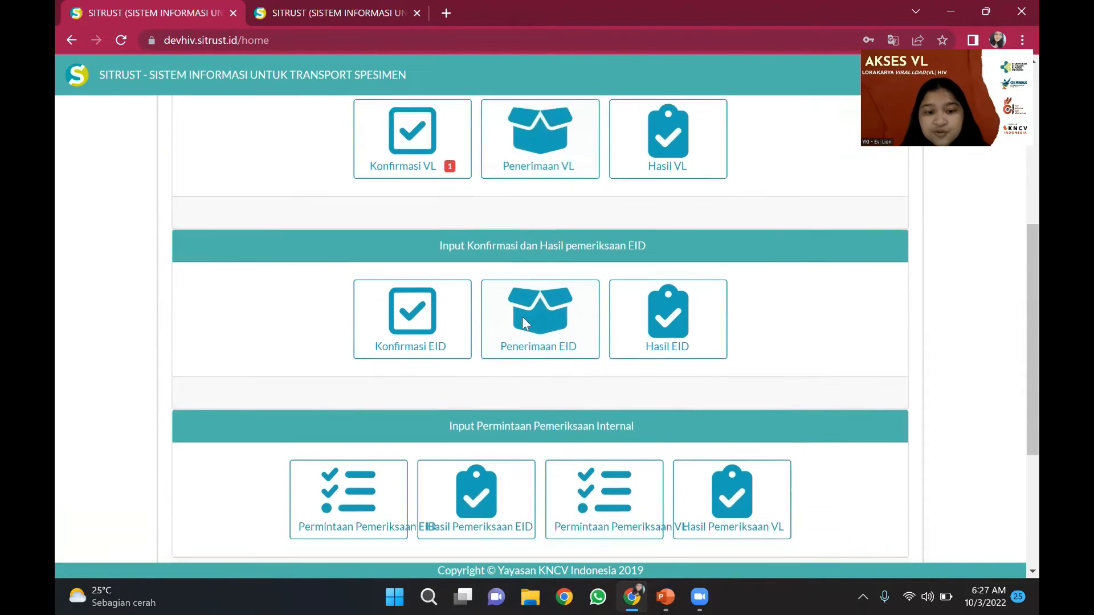
scroll(524, 321, "down", 1)
scroll(525, 322, "down", 1)
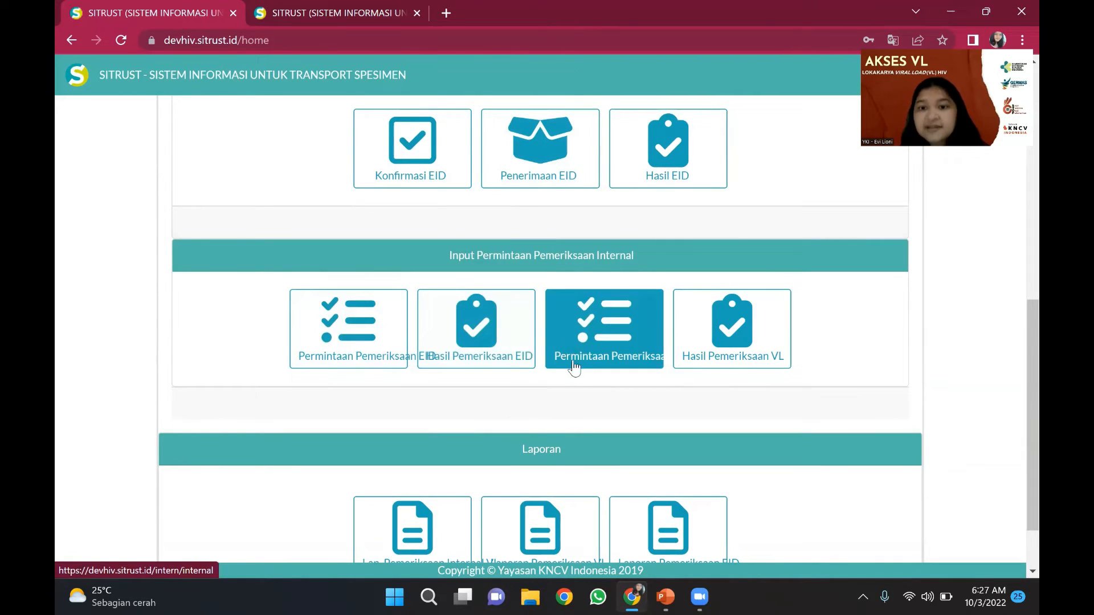
scroll(538, 412, "down", 1)
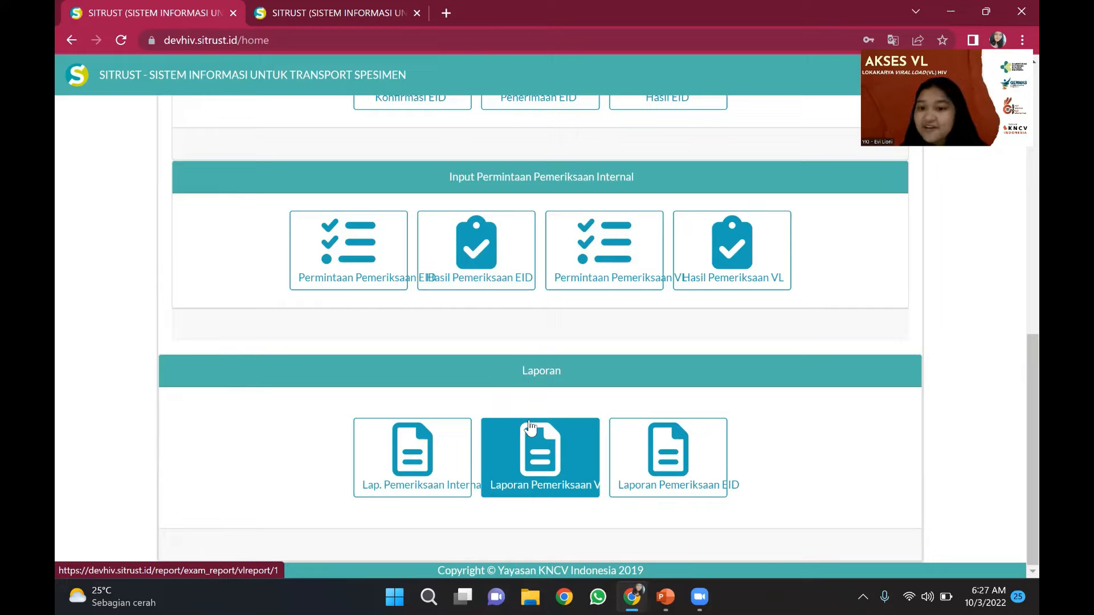
scroll(501, 291, "up", 2)
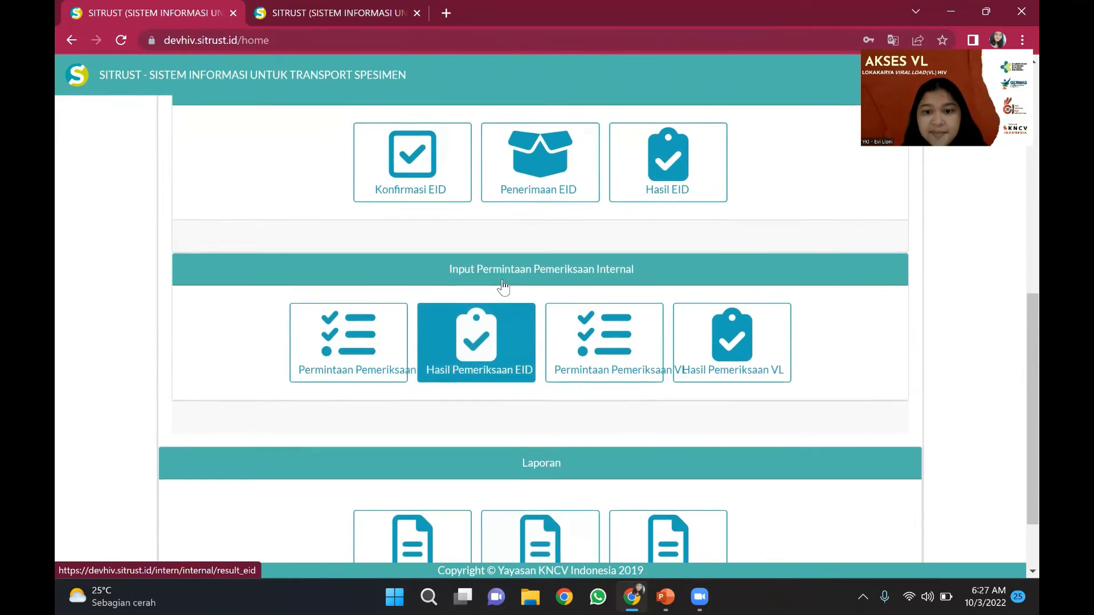
scroll(503, 286, "up", 3)
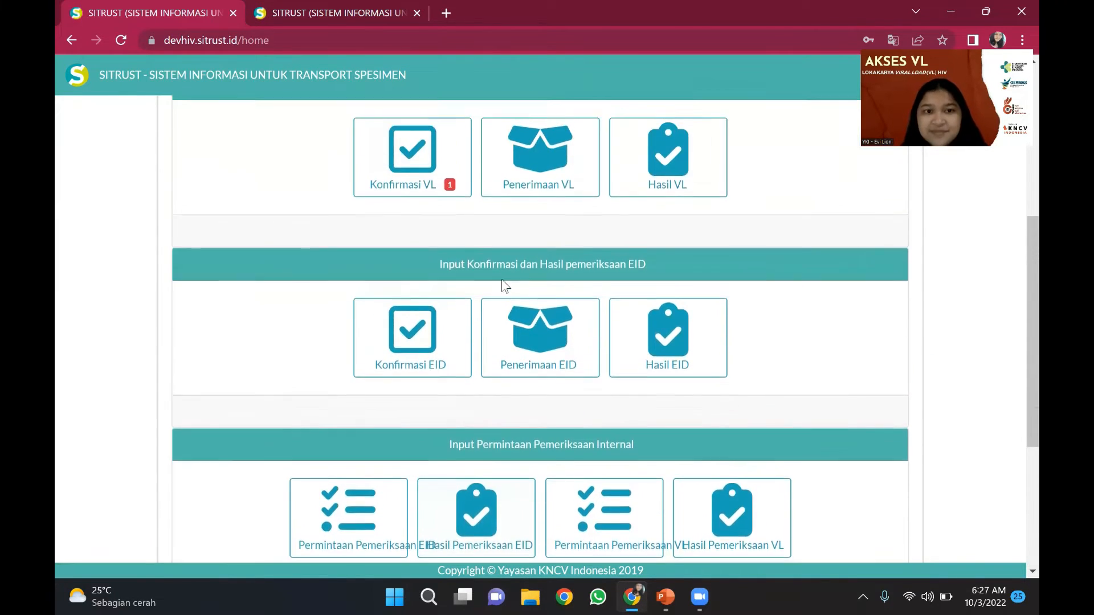
scroll(502, 279, "up", 1)
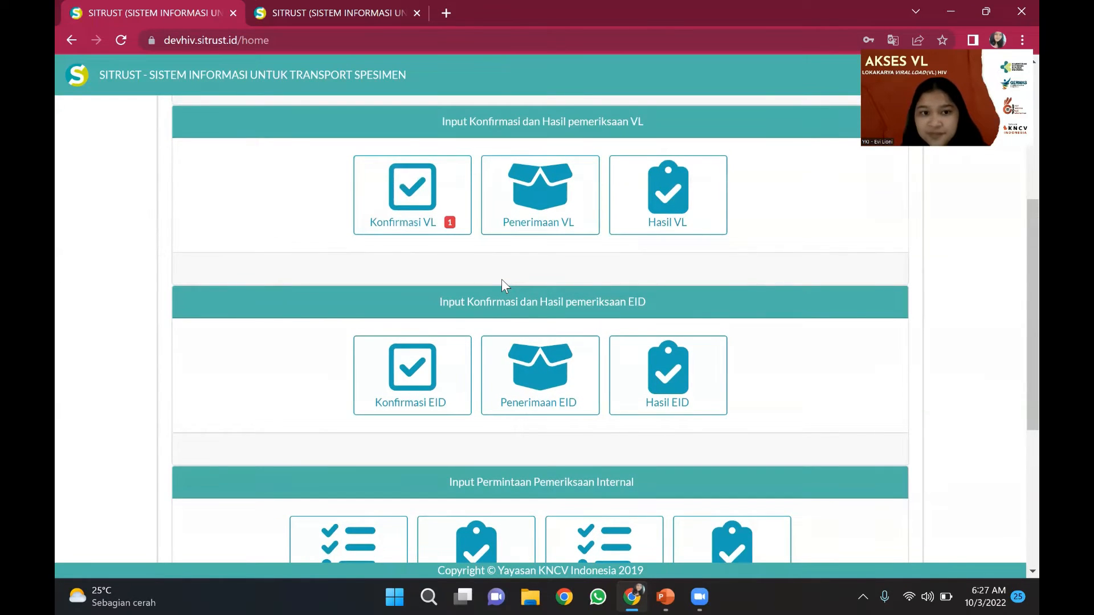
scroll(501, 280, "up", 3)
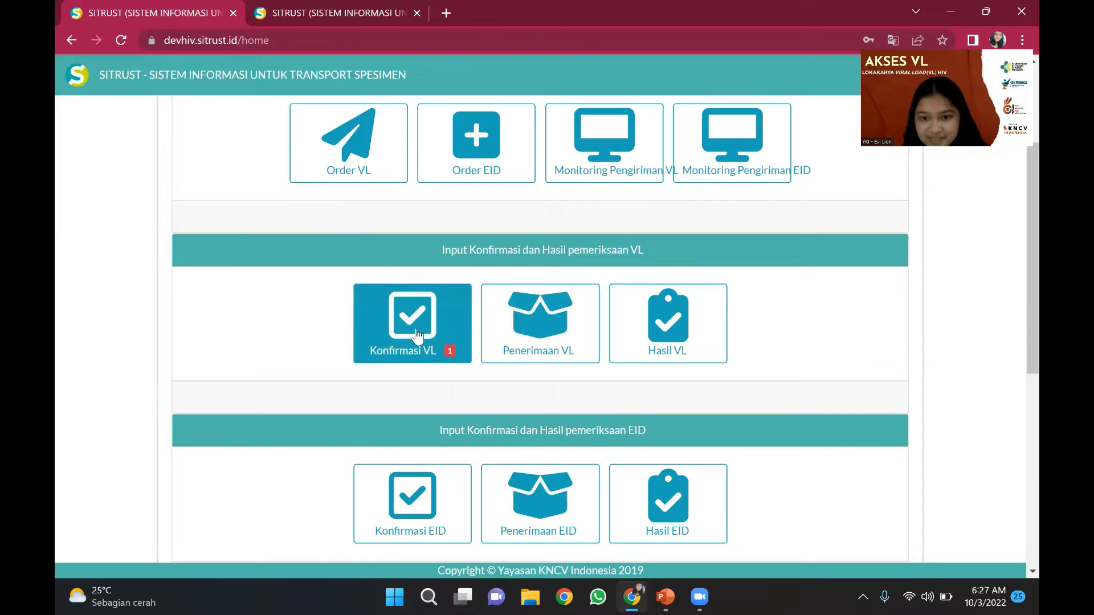
left_click(411, 362)
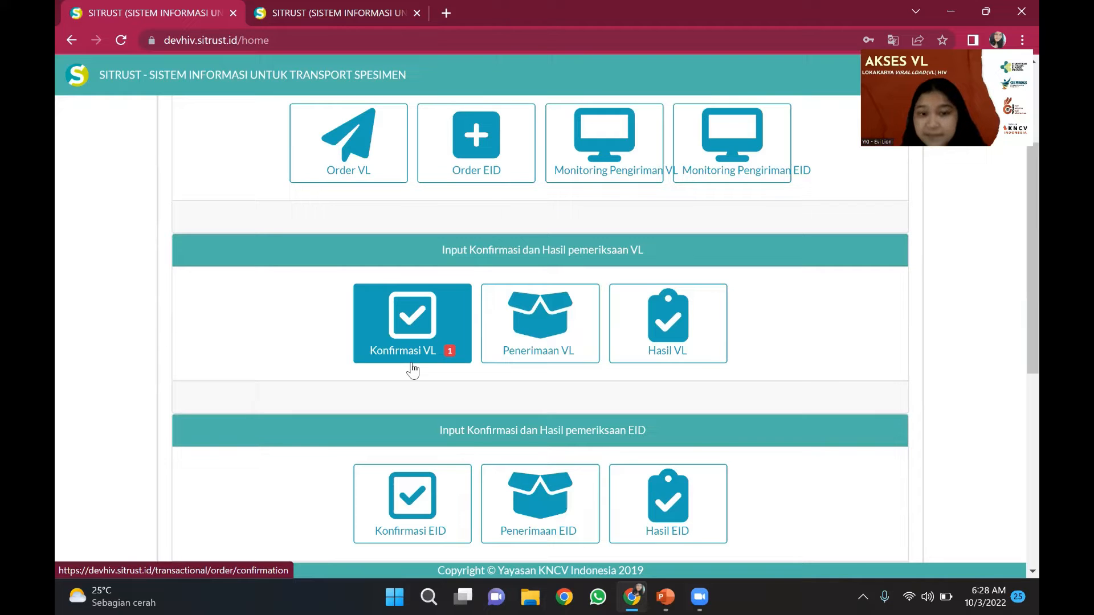
- Accept order 3396 as received in Konfirmasi VL, then log out of the lab account
left_click(411, 363)
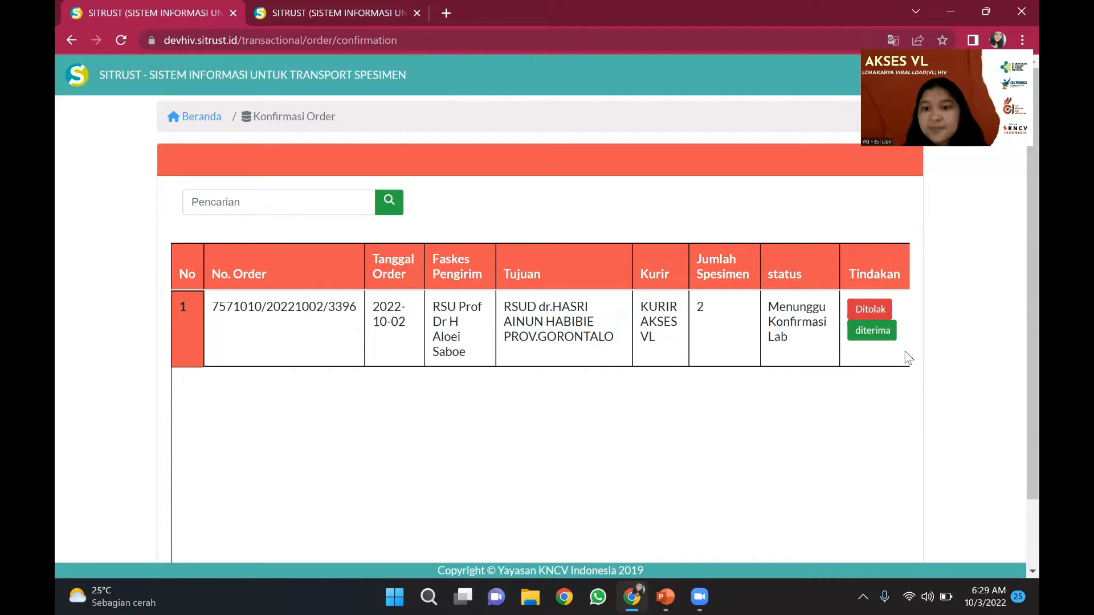
left_click(882, 332)
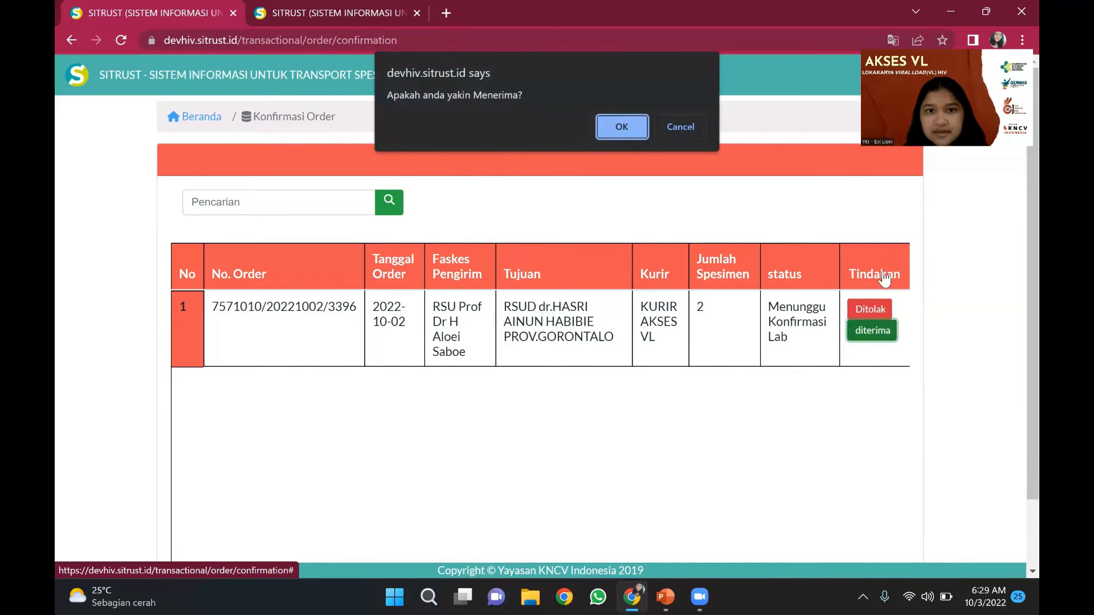
left_click(622, 128)
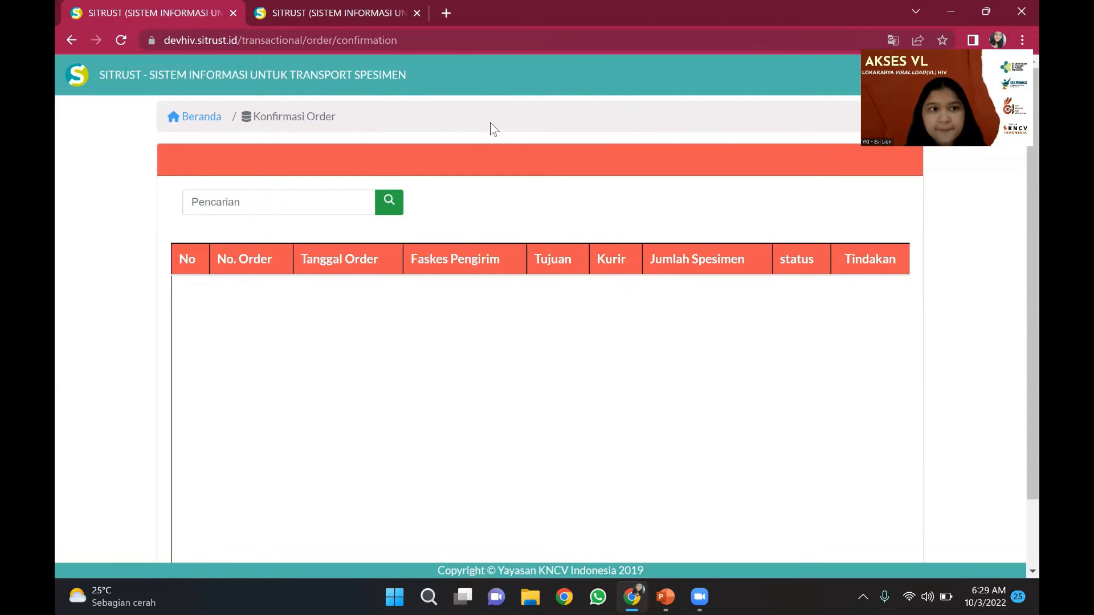
left_click(219, 114)
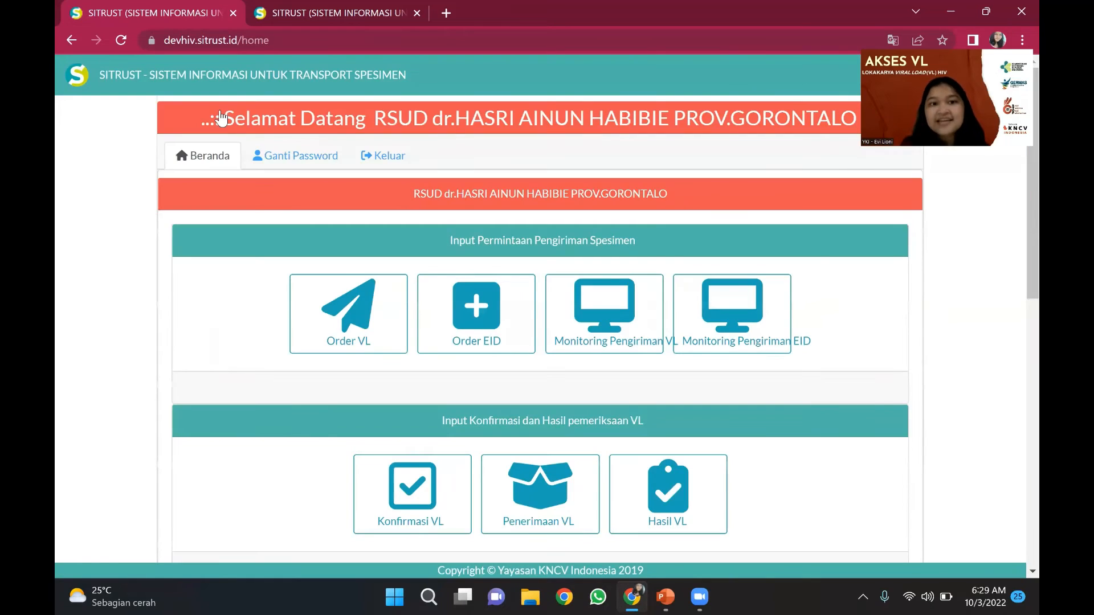
left_click(381, 158)
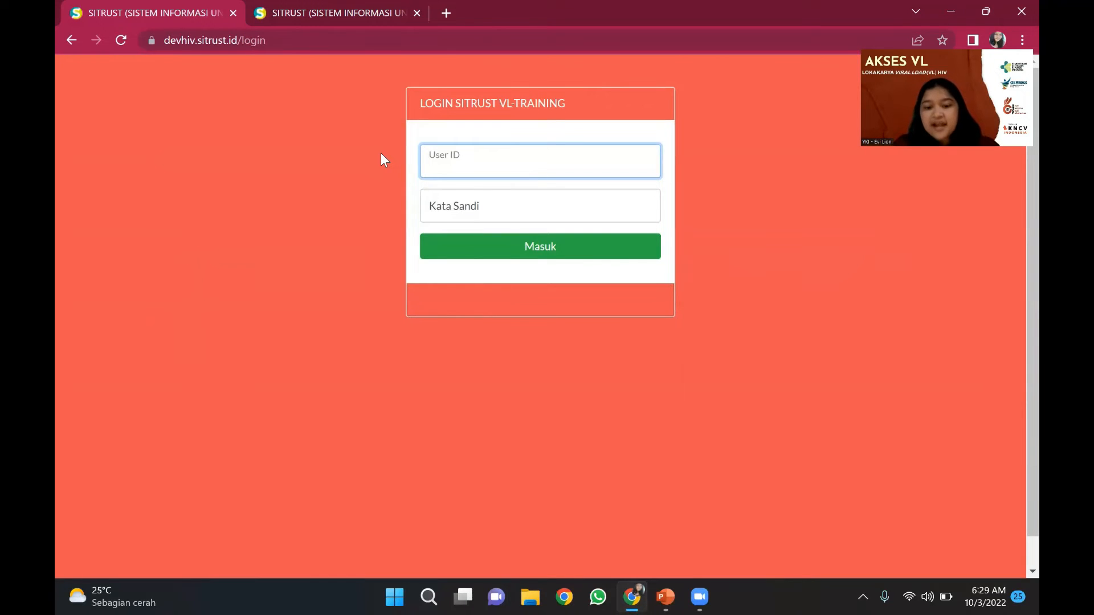
- Sign in with the courier account's user ID and password
type("kurir")
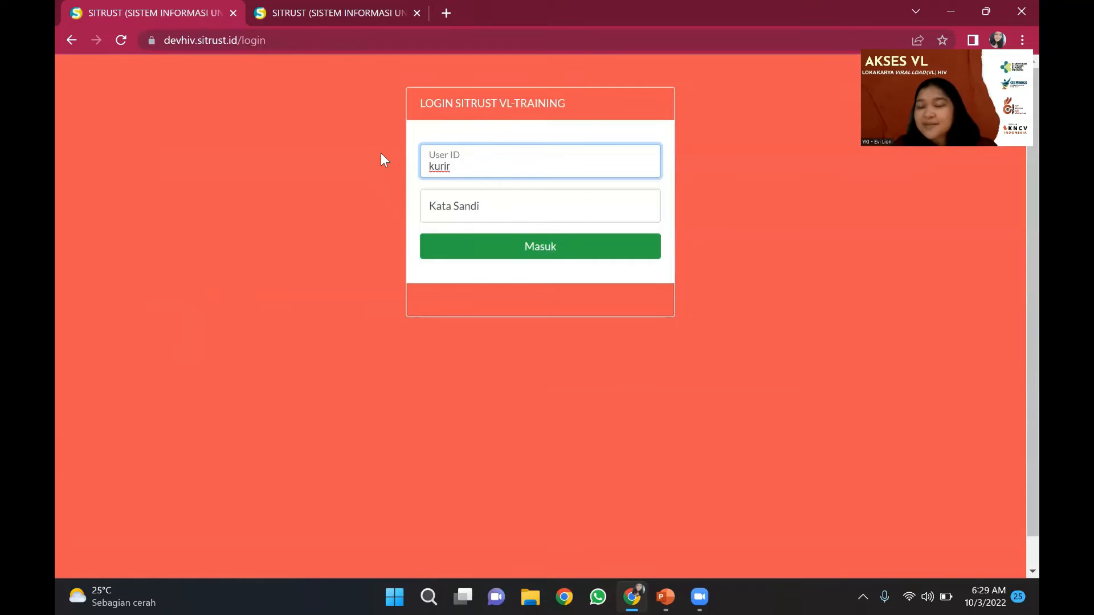
type("aks")
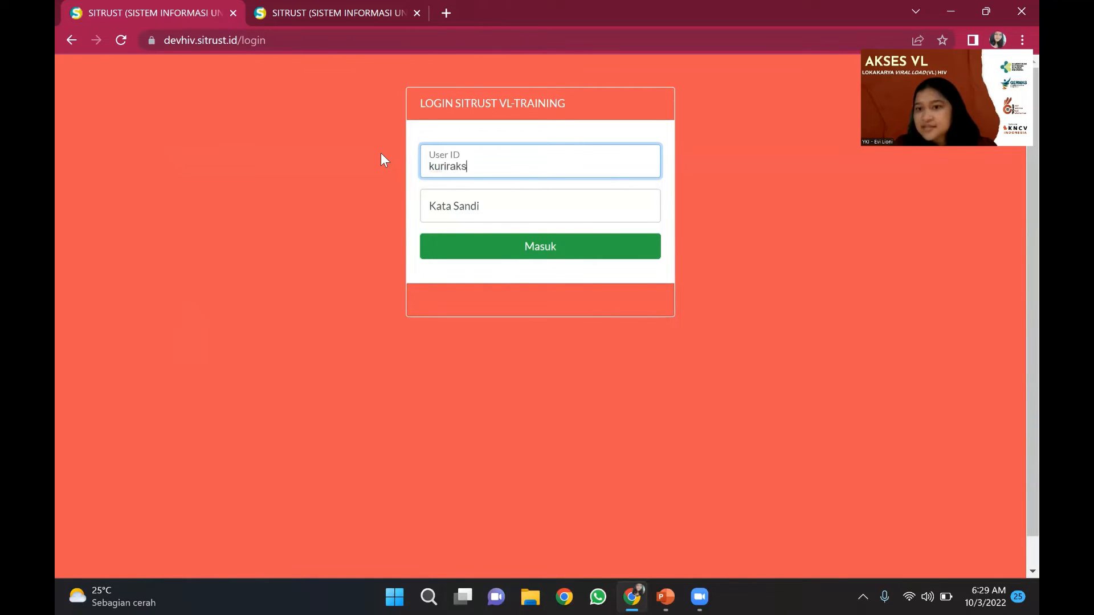
type("esvlkotagorong")
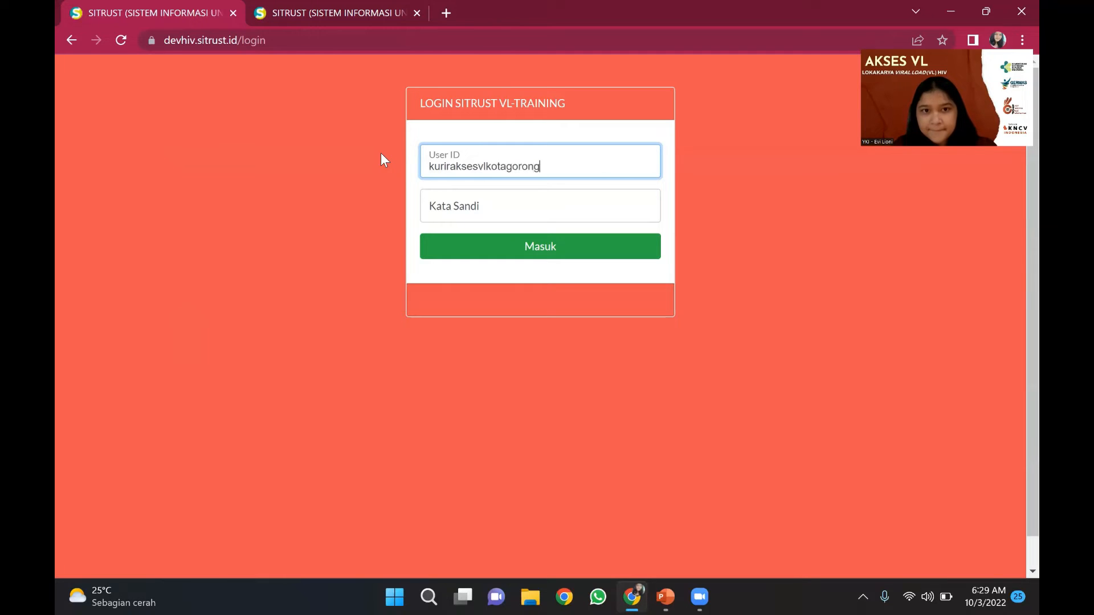
key("BackSpace")
type("talo")
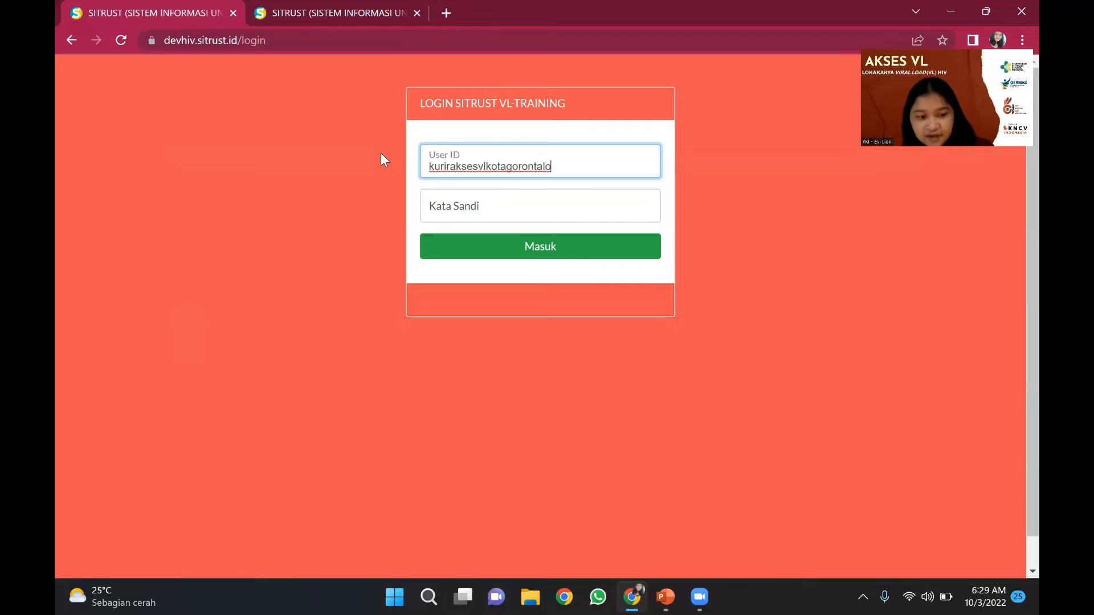
key("Tab")
type("****")
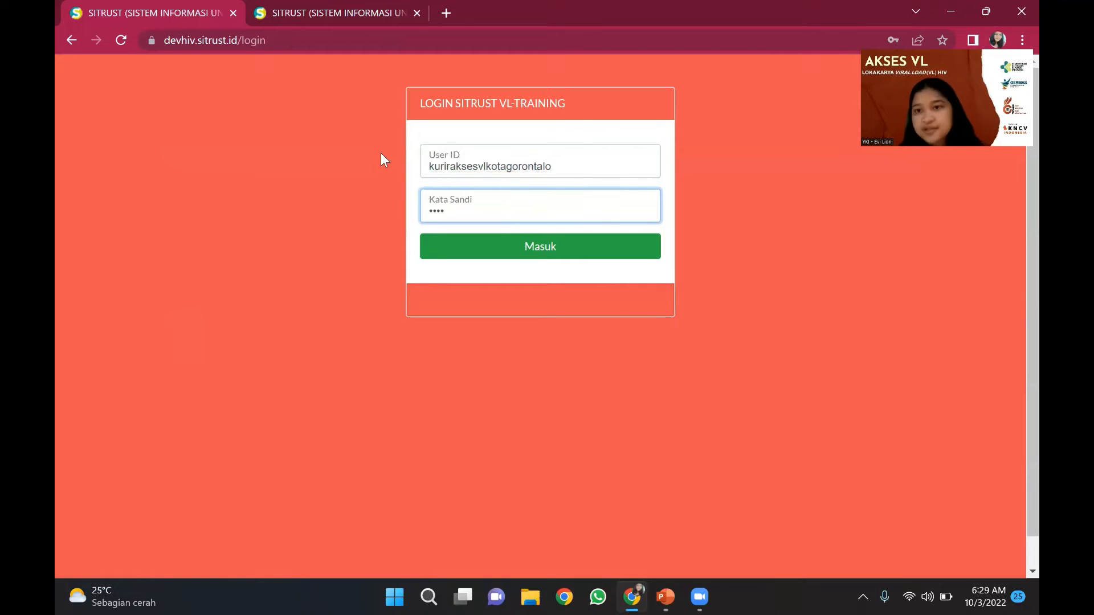
left_click(501, 256)
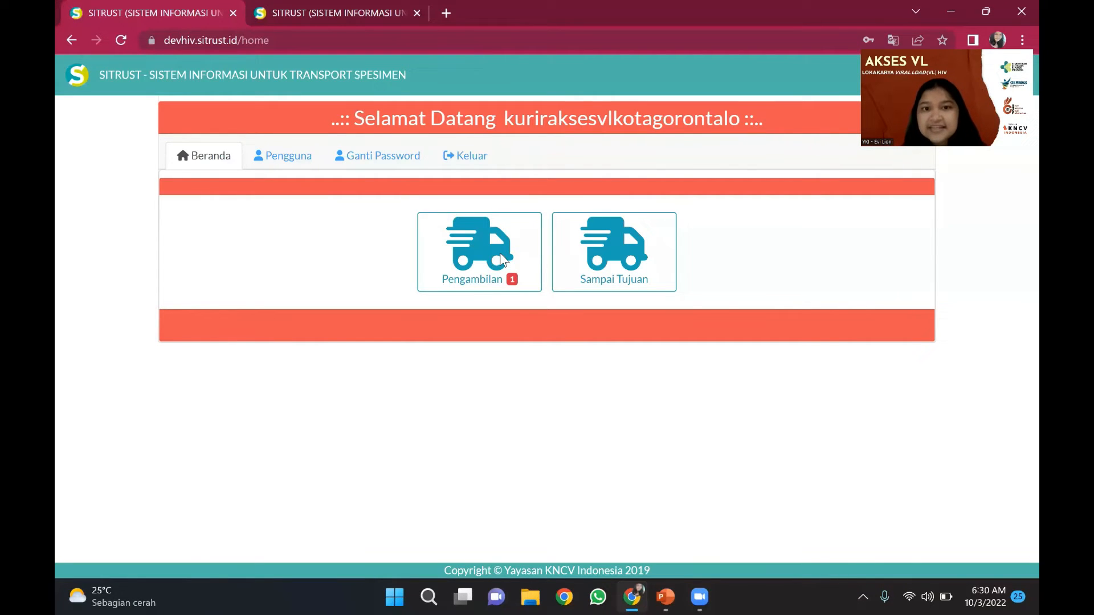
- Start recording the pickup of order 3396 with pickup date 2022-10-02
left_click(526, 282)
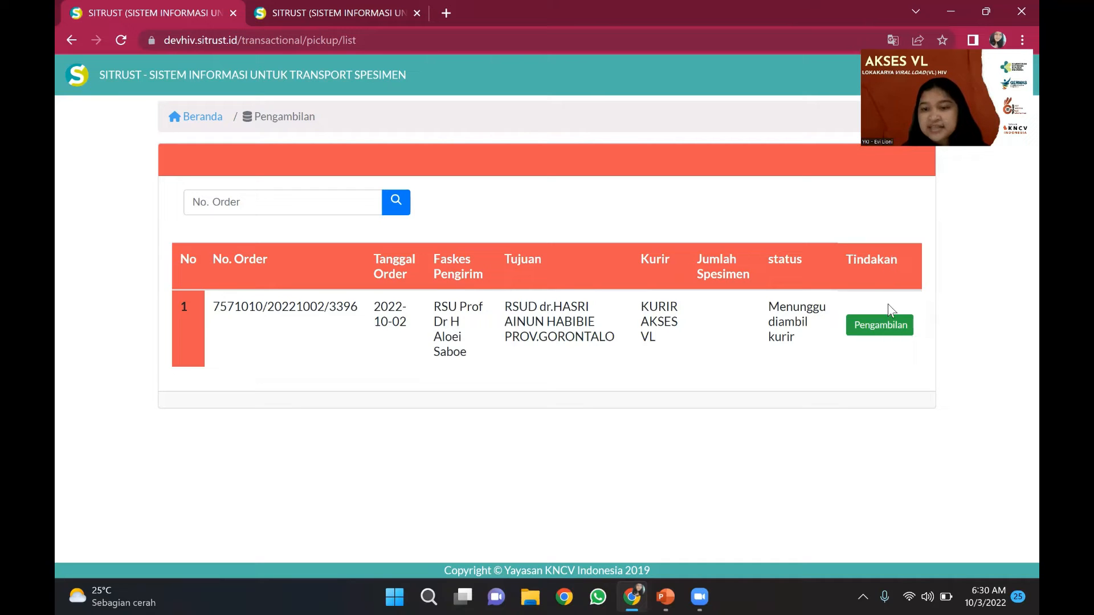
left_click(887, 321)
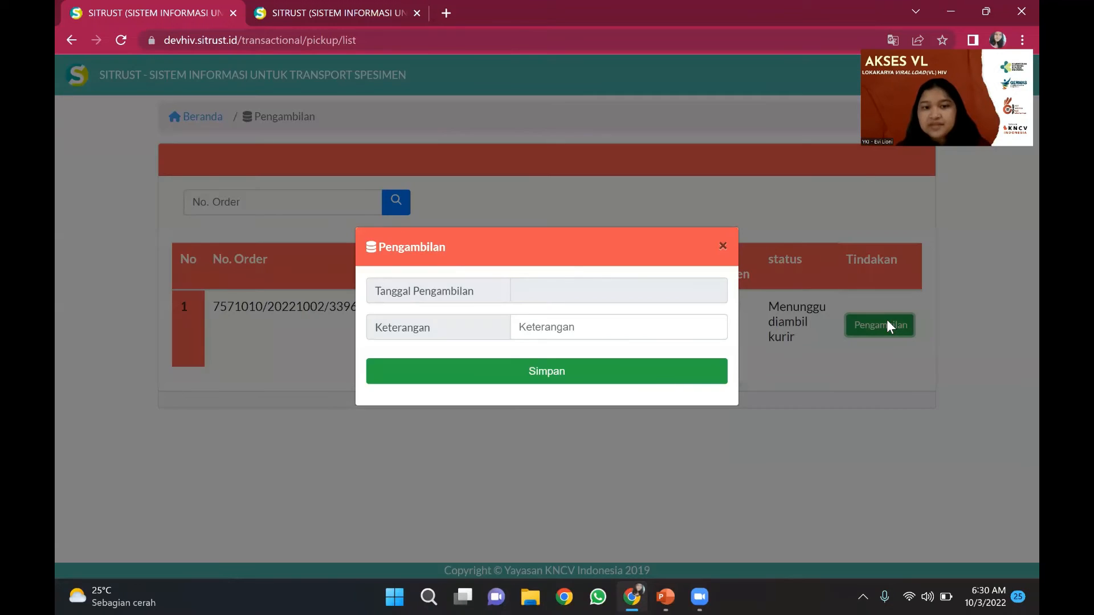
left_click(529, 297)
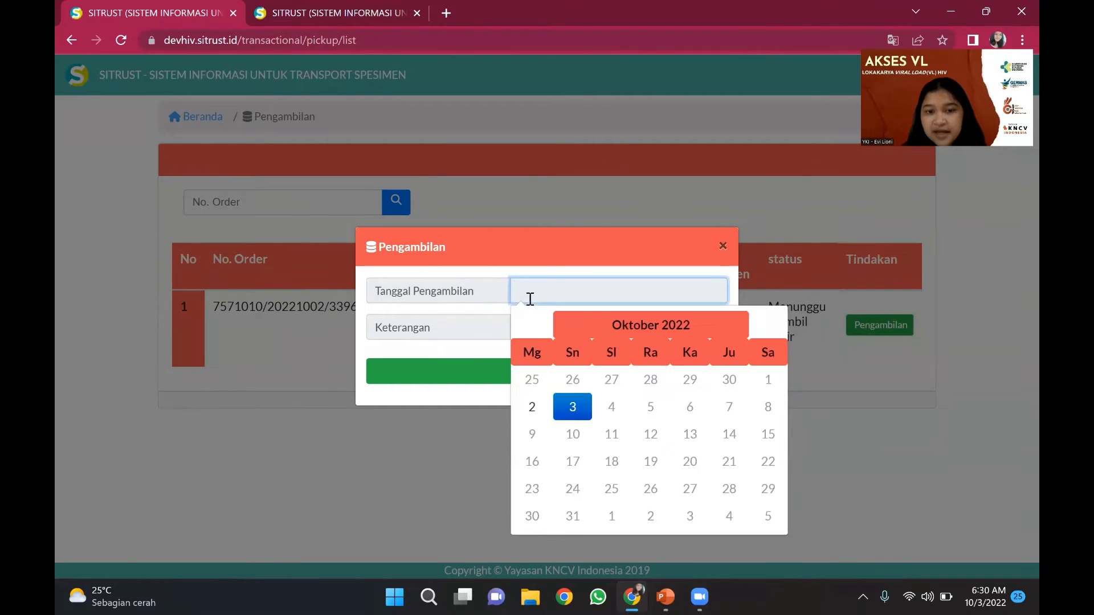
left_click(562, 407)
left_click(535, 403)
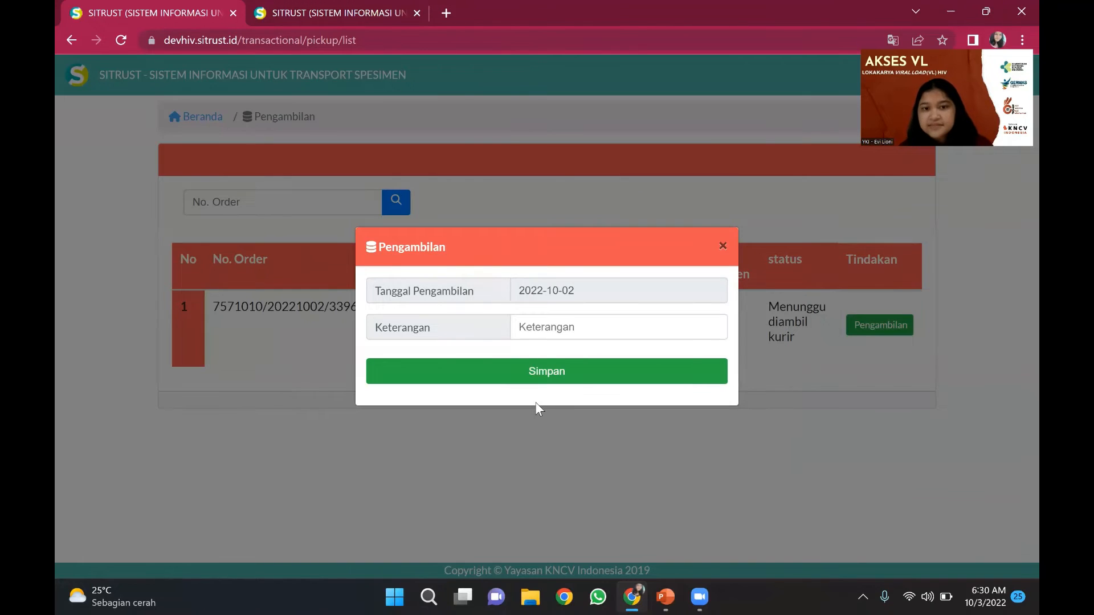
- Add a pickup note naming the collecting doctor, save the pickup, and dismiss the confirmation
left_click(559, 337)
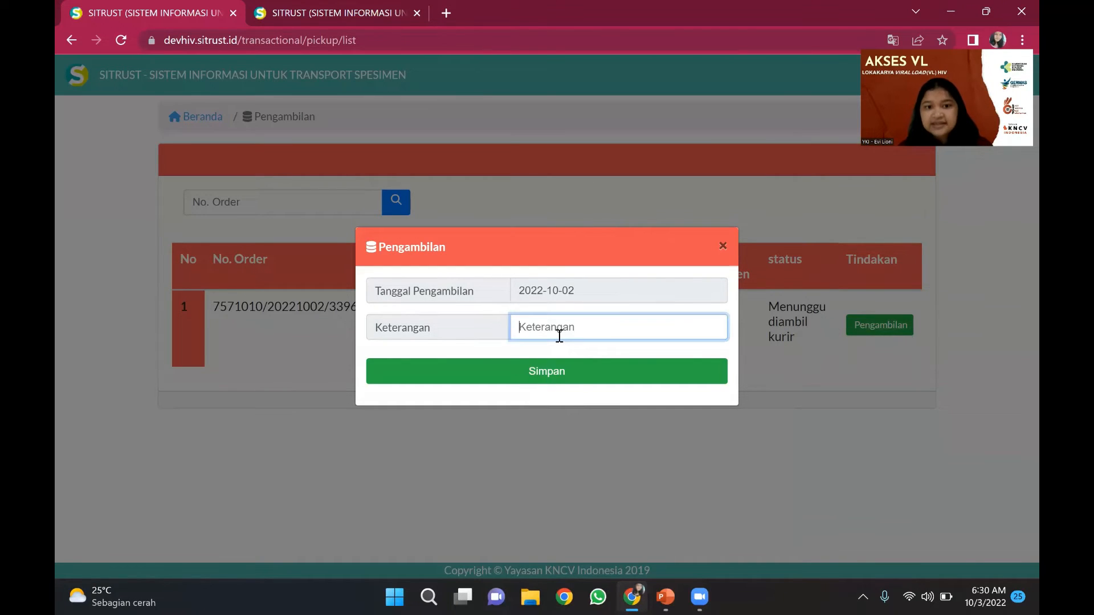
type("Diambil da")
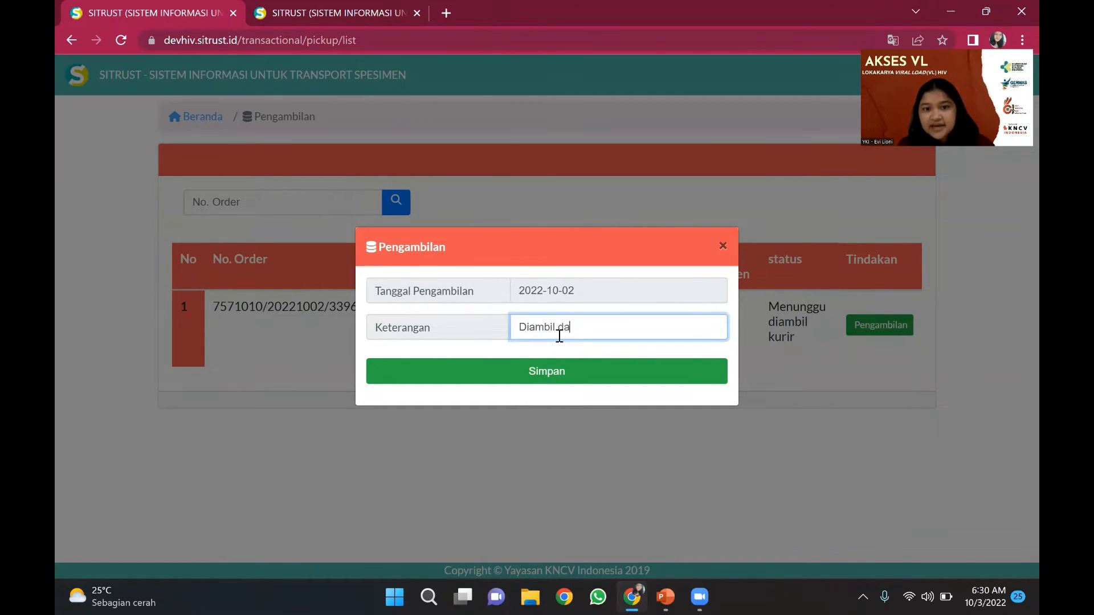
type("ri dr. TE")
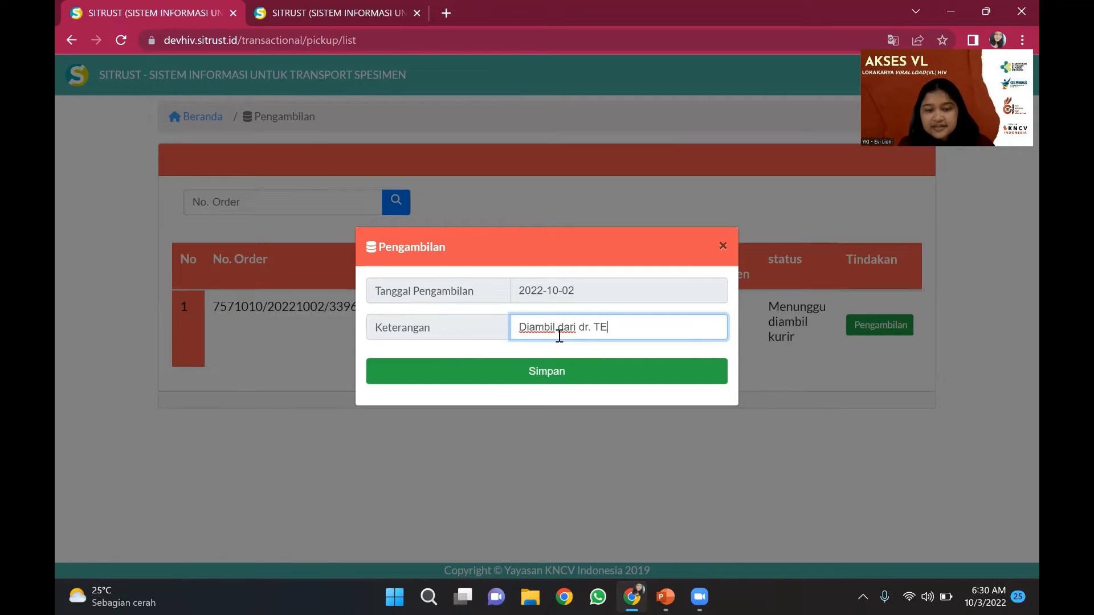
type("ST LOKAKAR")
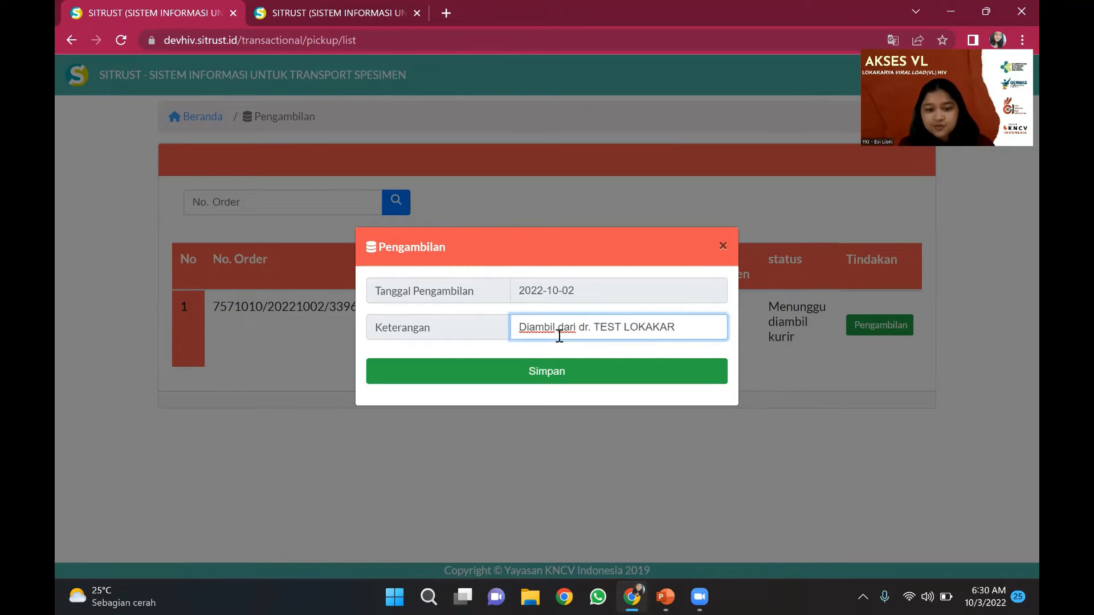
type("YA I")
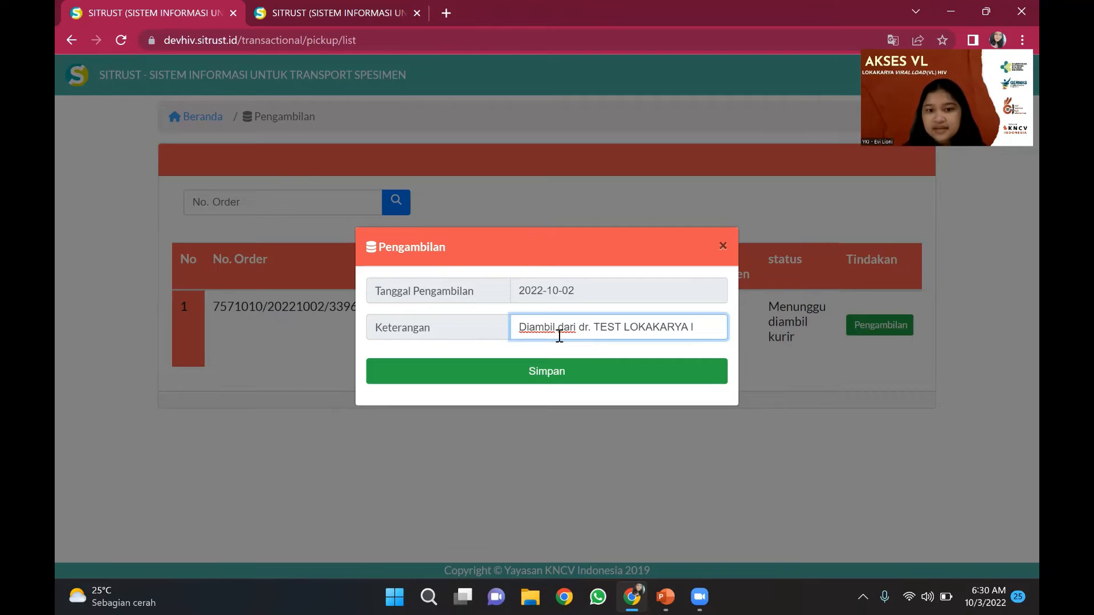
left_click(564, 368)
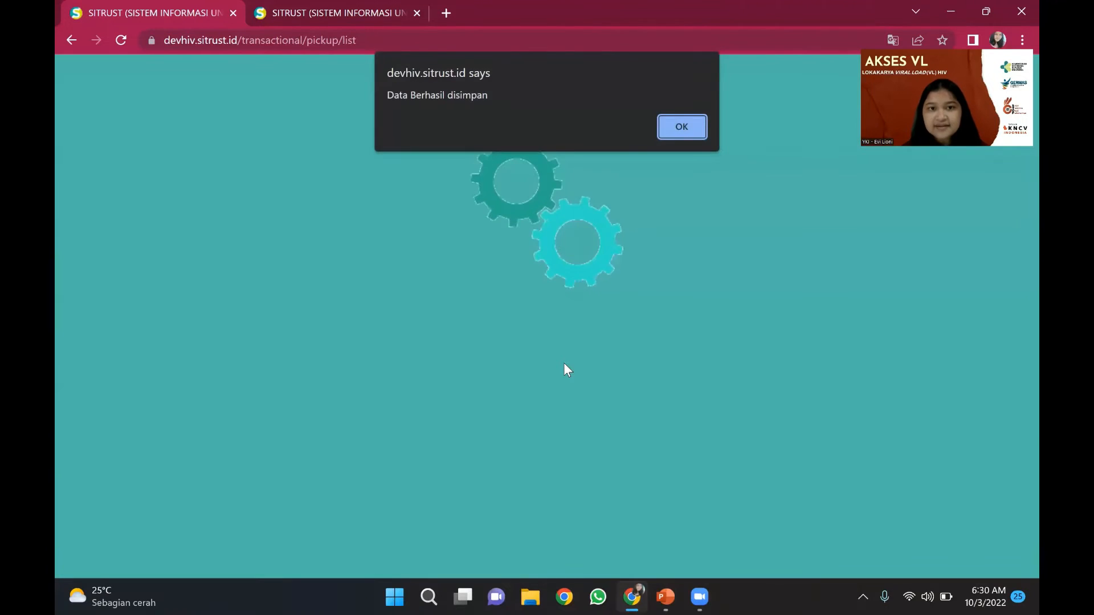
left_click(692, 126)
left_click(693, 126)
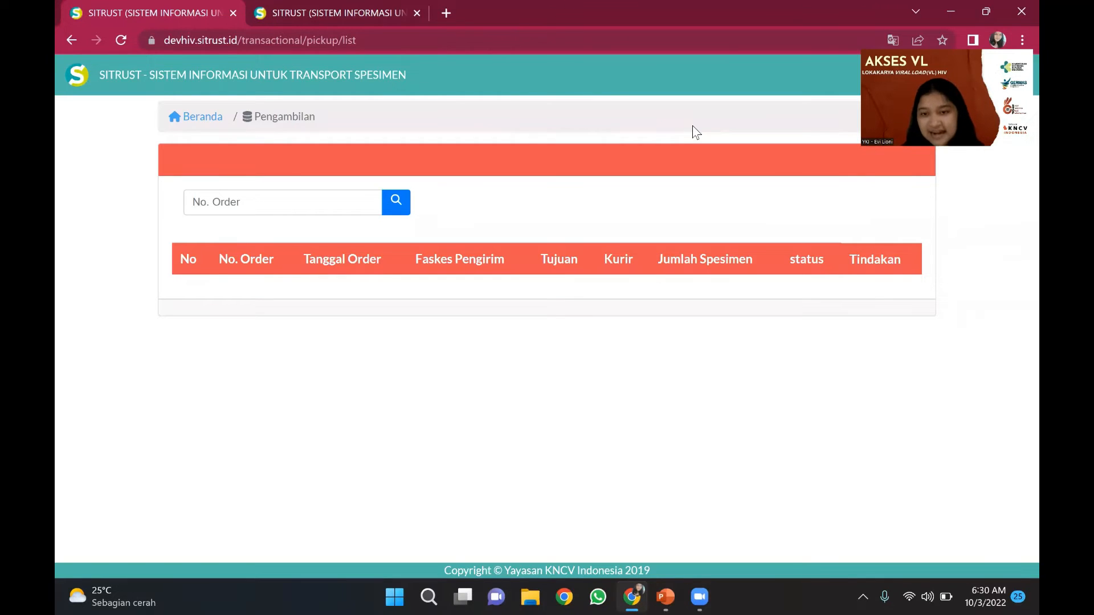
- From the courier home page, open the Sampai Tujuan list and start recording order 3396's arrival
left_click(172, 120)
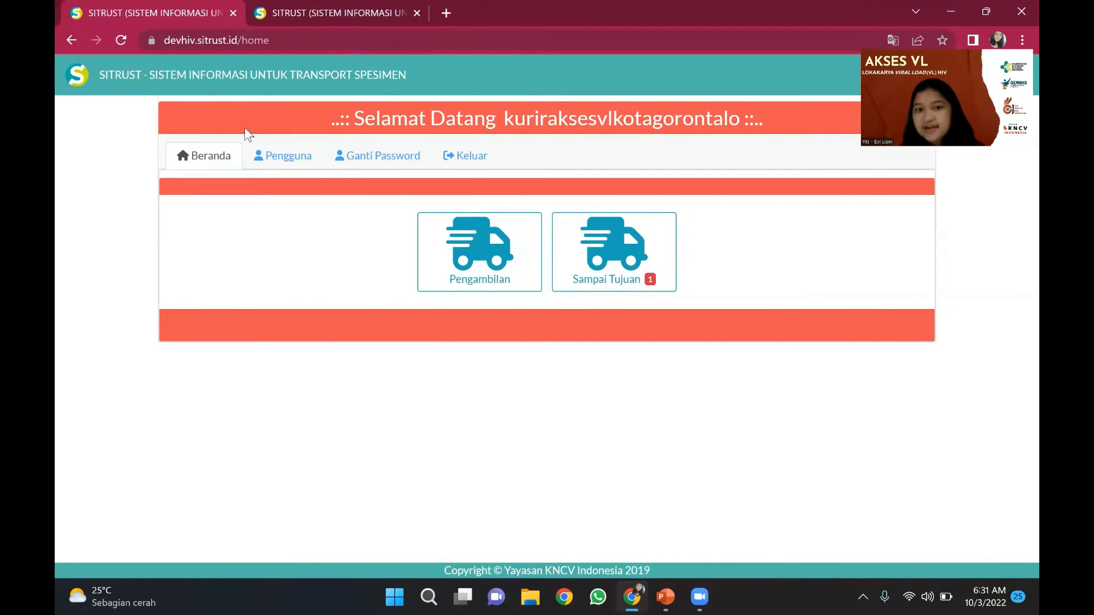
left_click(573, 239)
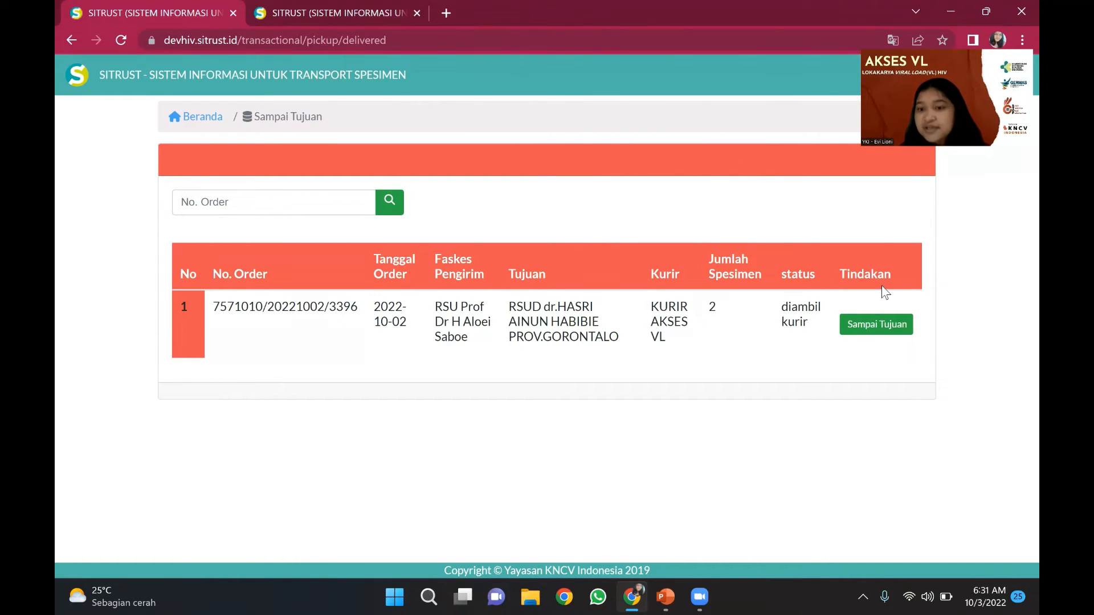
left_click(884, 328)
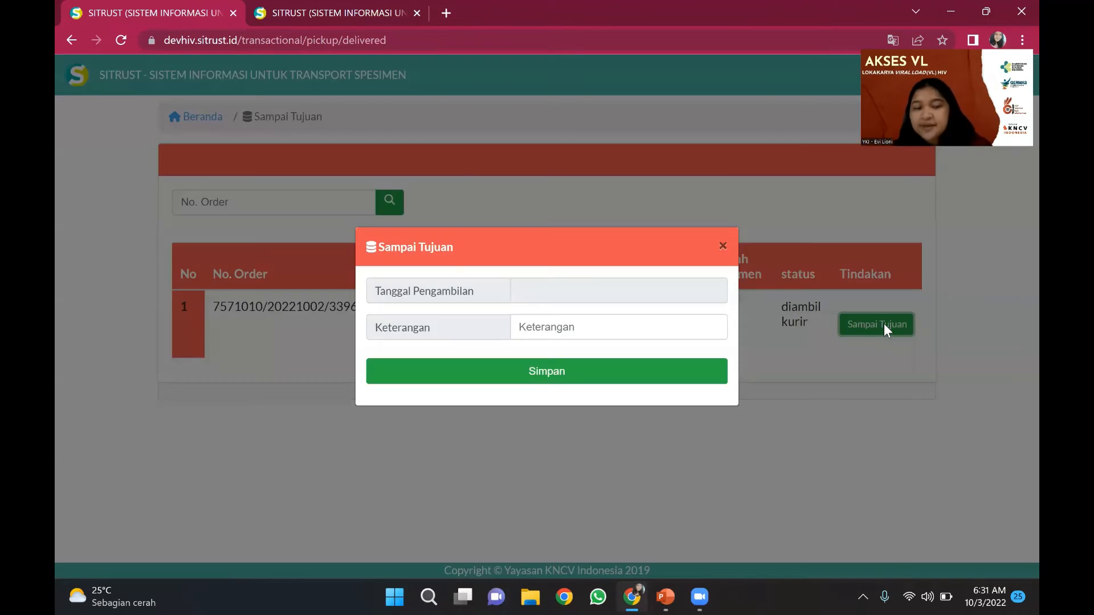
- Save the arrival with date 2 October 2022 and a received-by note in Keterangan
left_click(557, 292)
left_click(532, 406)
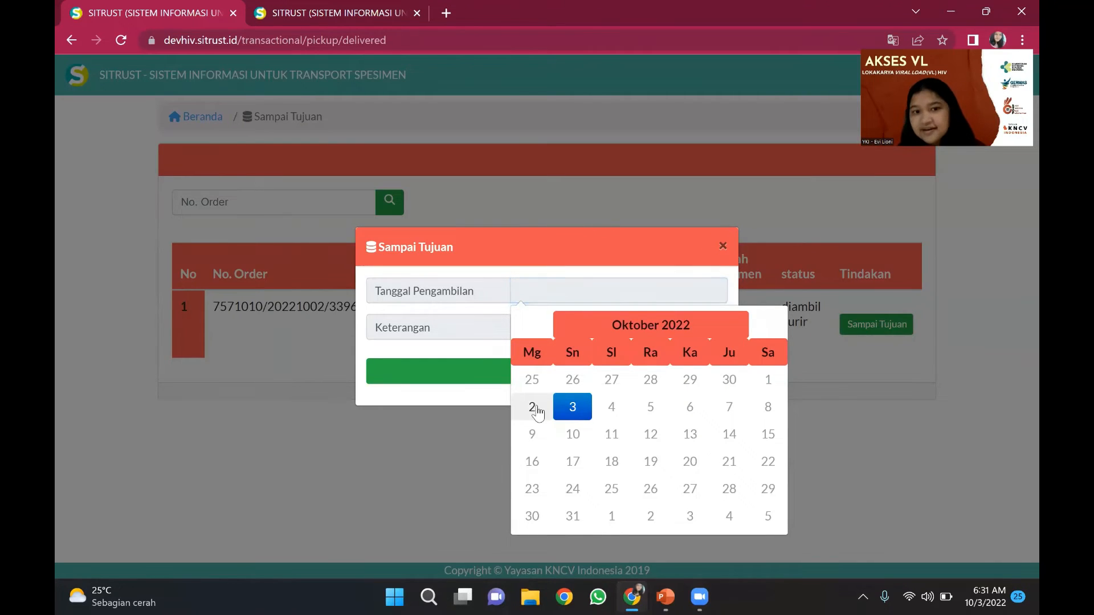
left_click(564, 325)
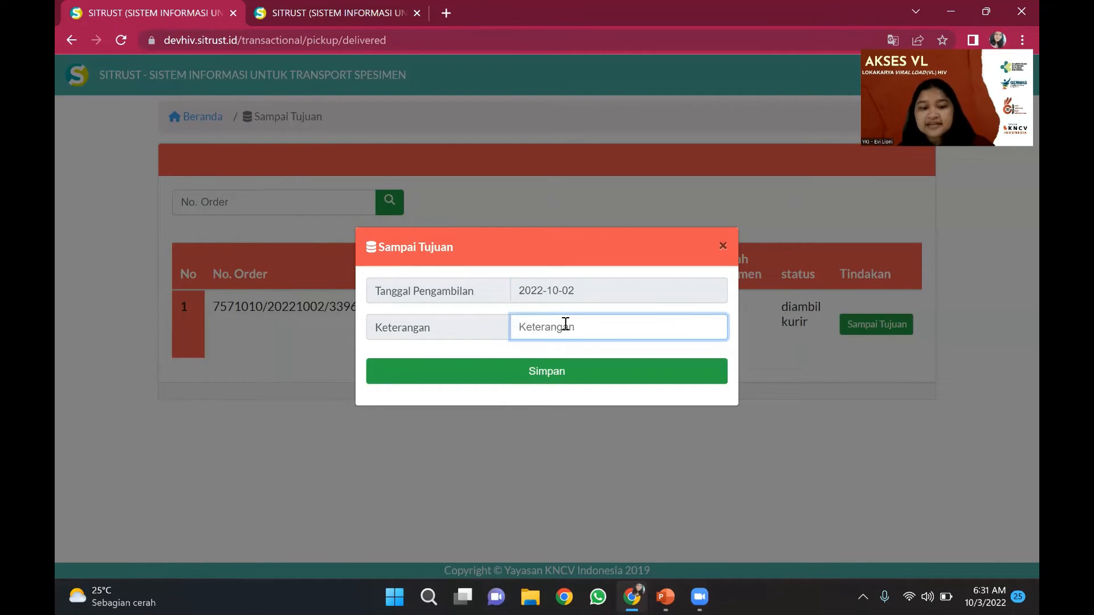
key("Caps_Lock")
type("D")
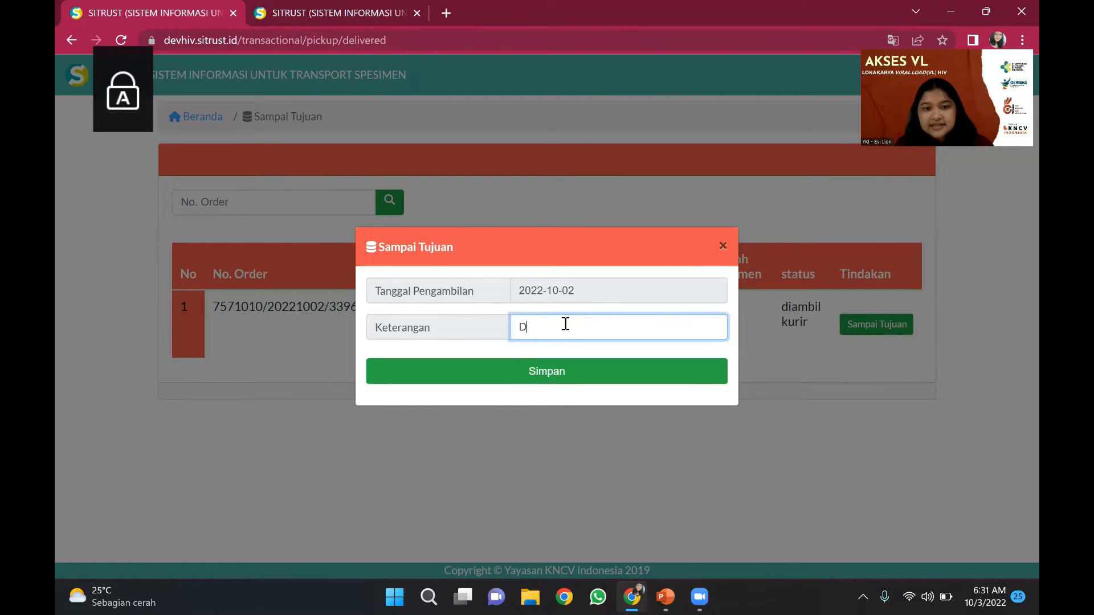
key("Caps_Lock")
type("iterima o")
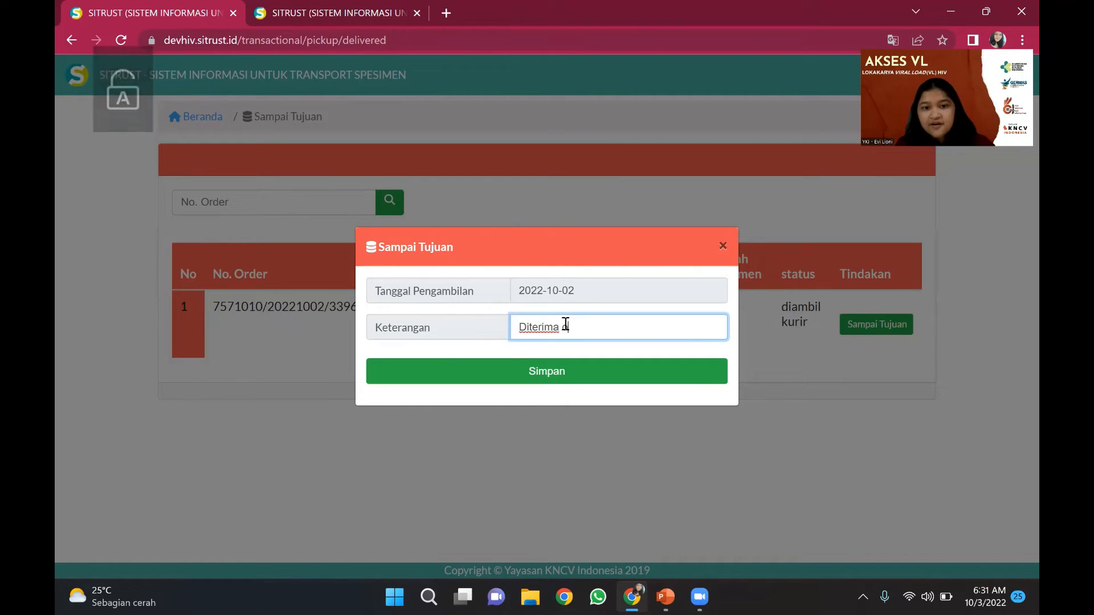
type("leh dr. A ")
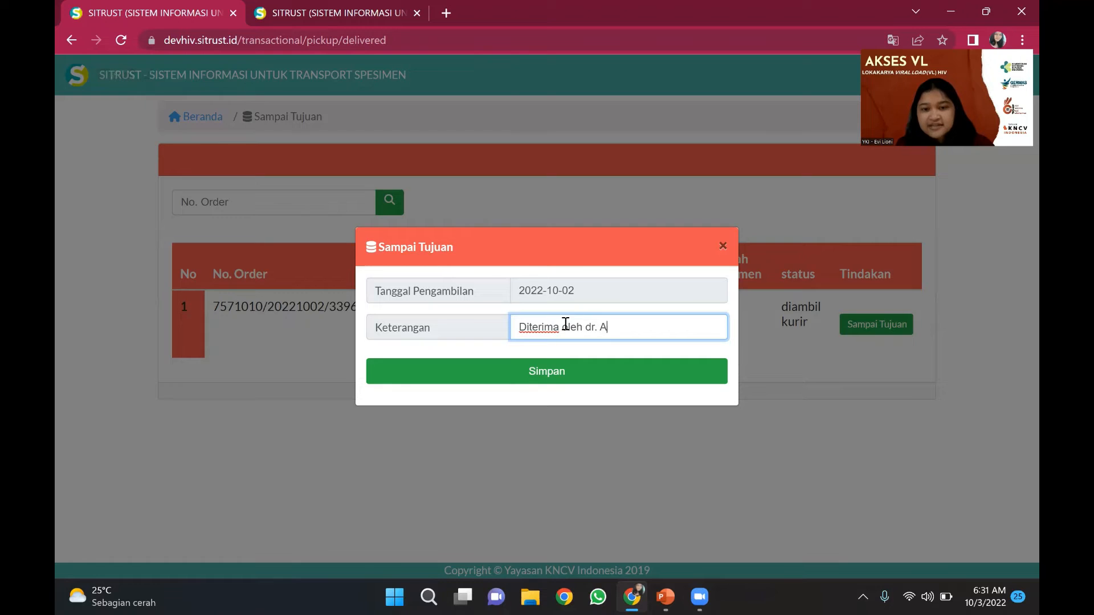
type("1")
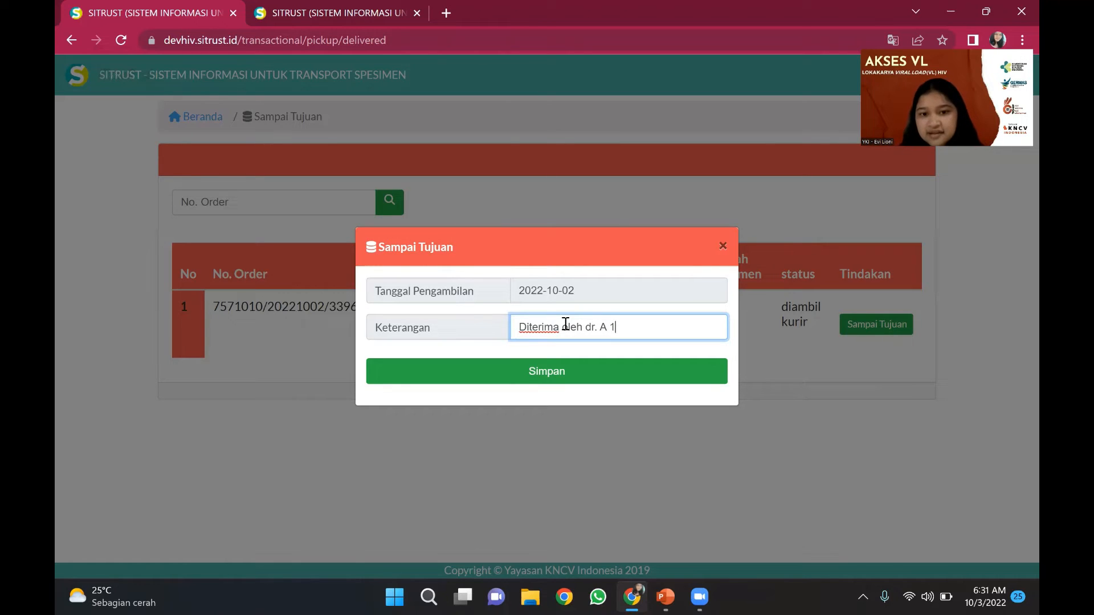
left_click(569, 378)
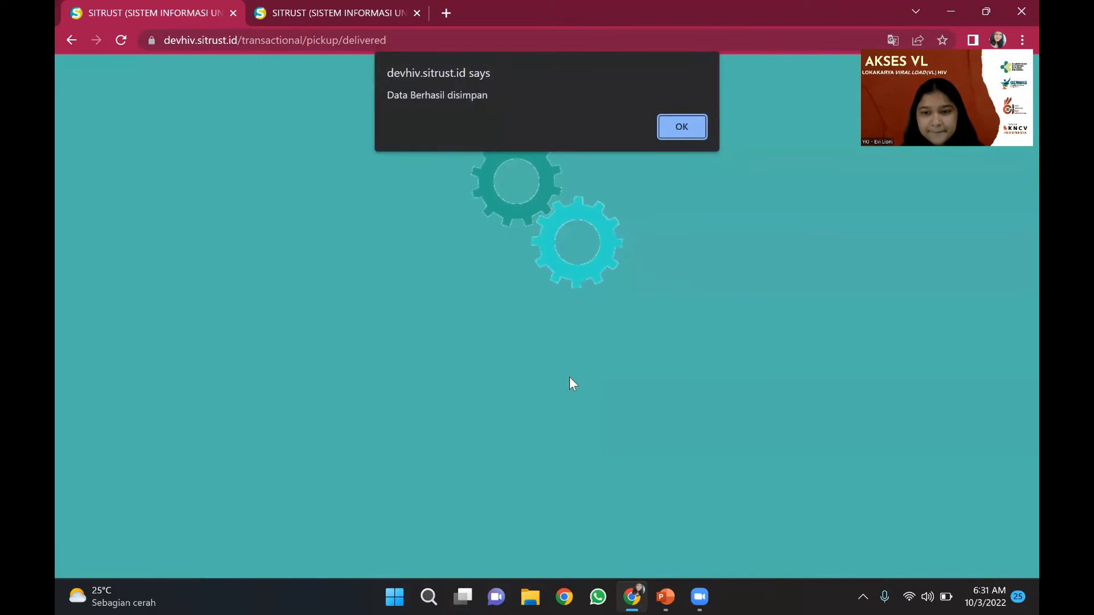
left_click(667, 128)
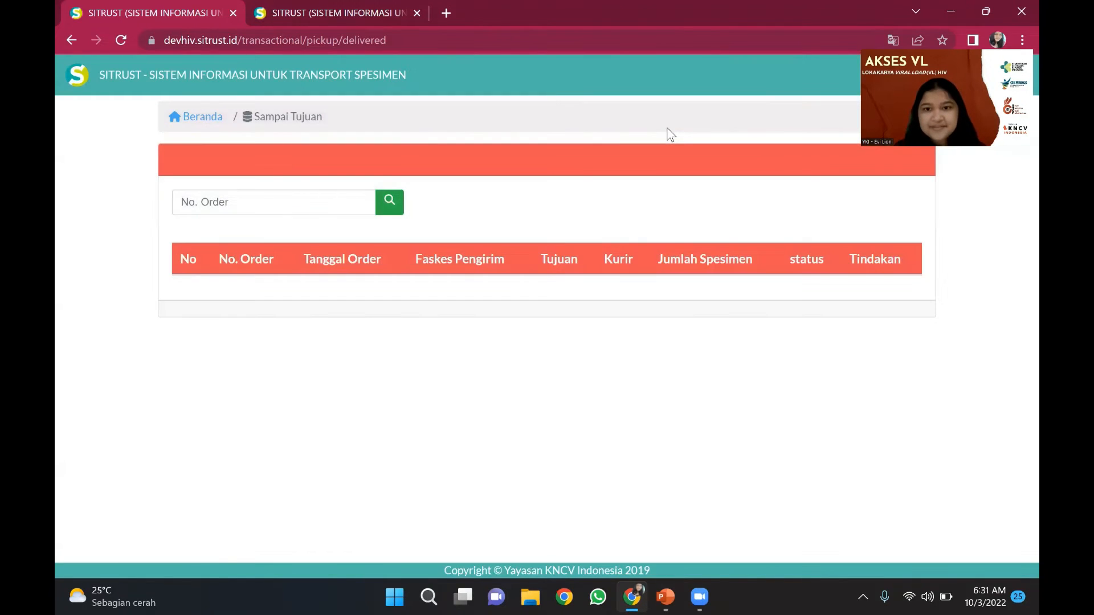
- Return to the courier home page via the Beranda breadcrumb
left_click(207, 121)
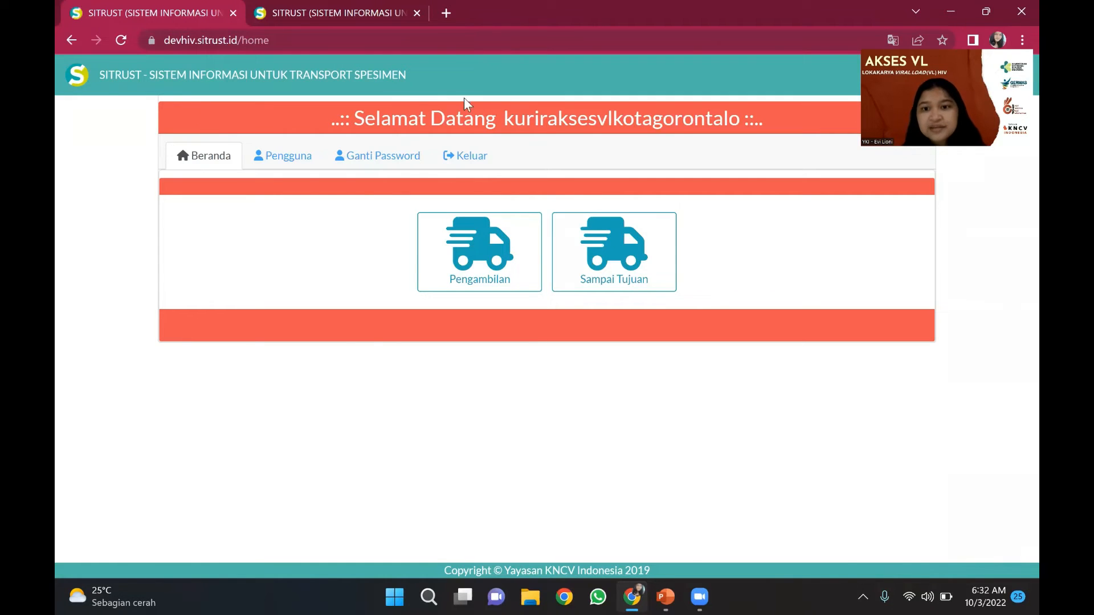
- Log out of the courier account and sign in with the lab account's user ID and password
left_click(475, 158)
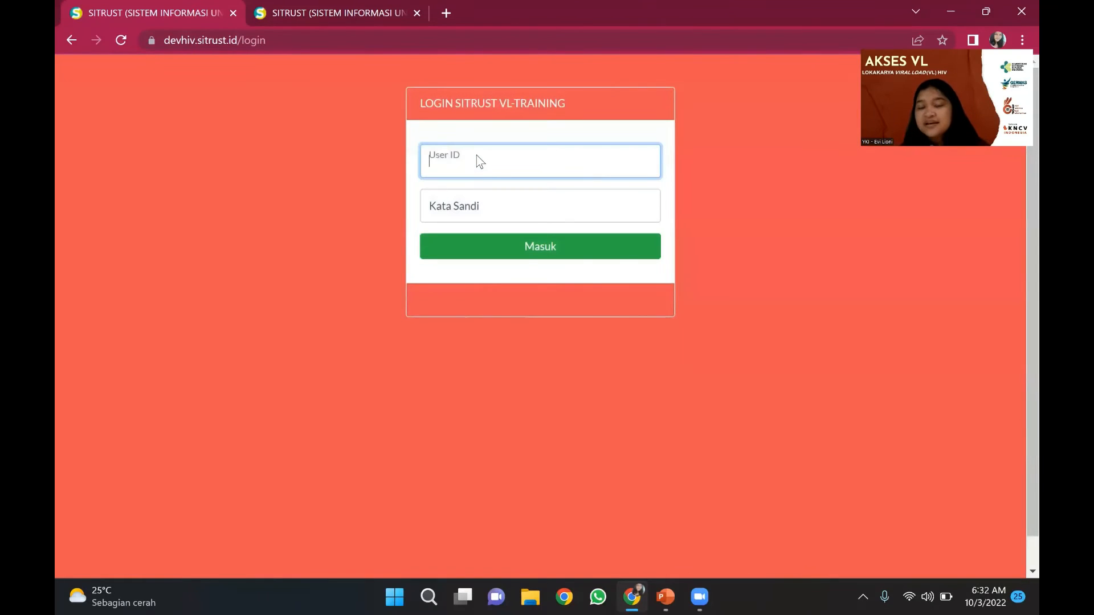
type("75")
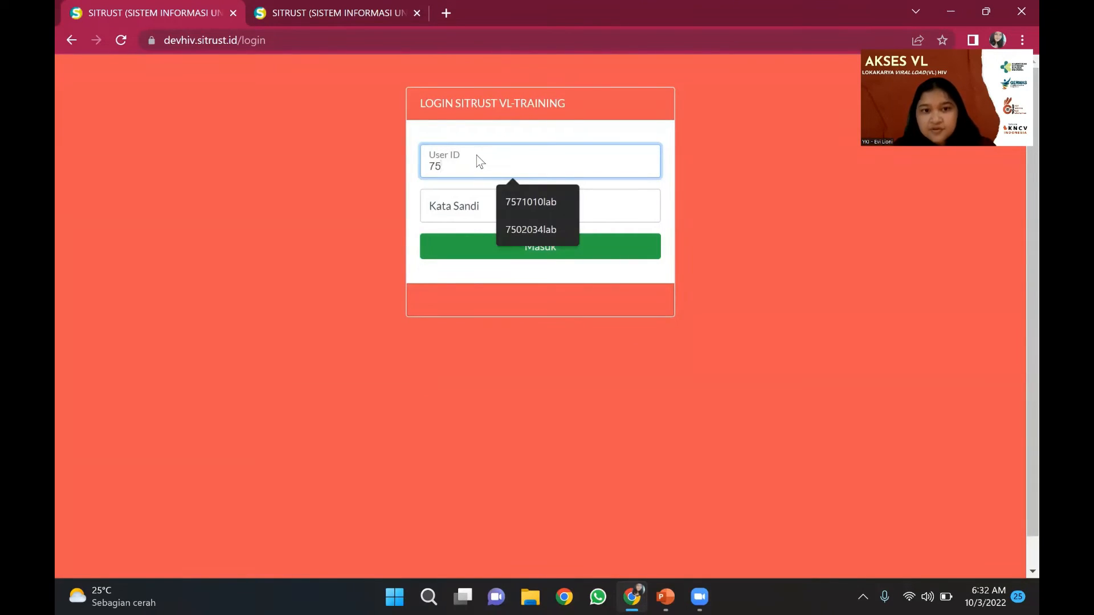
type("02034lab")
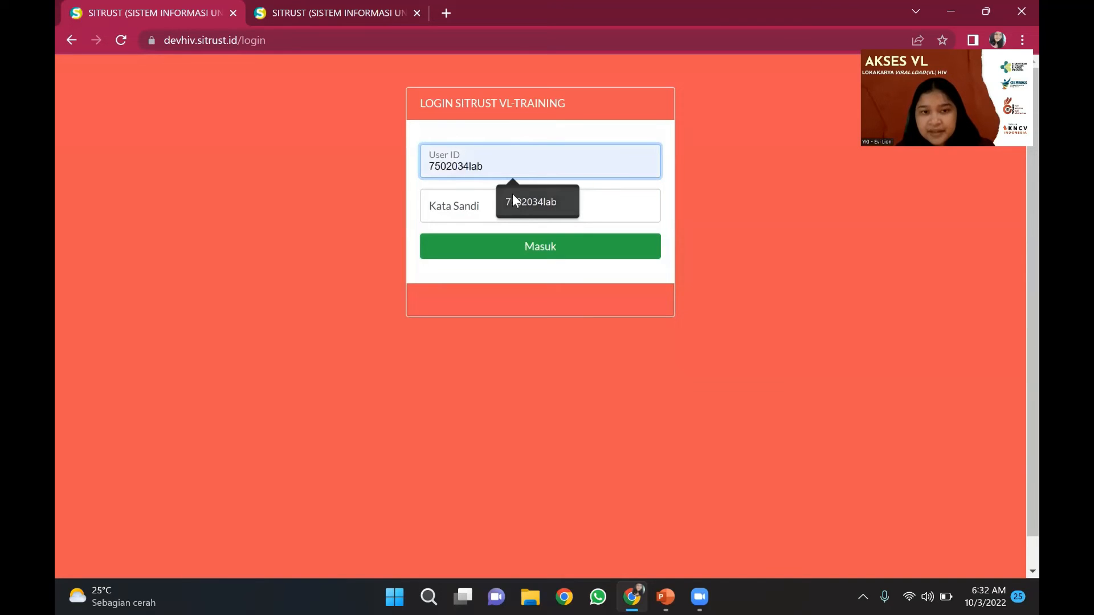
left_click(511, 194)
left_click(511, 194)
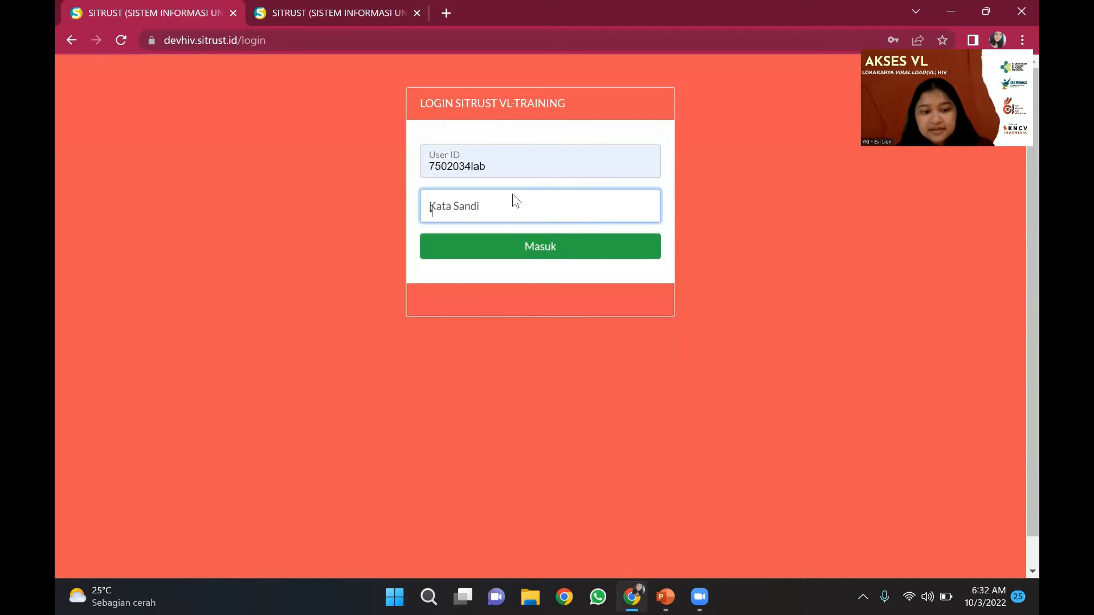
type("••••")
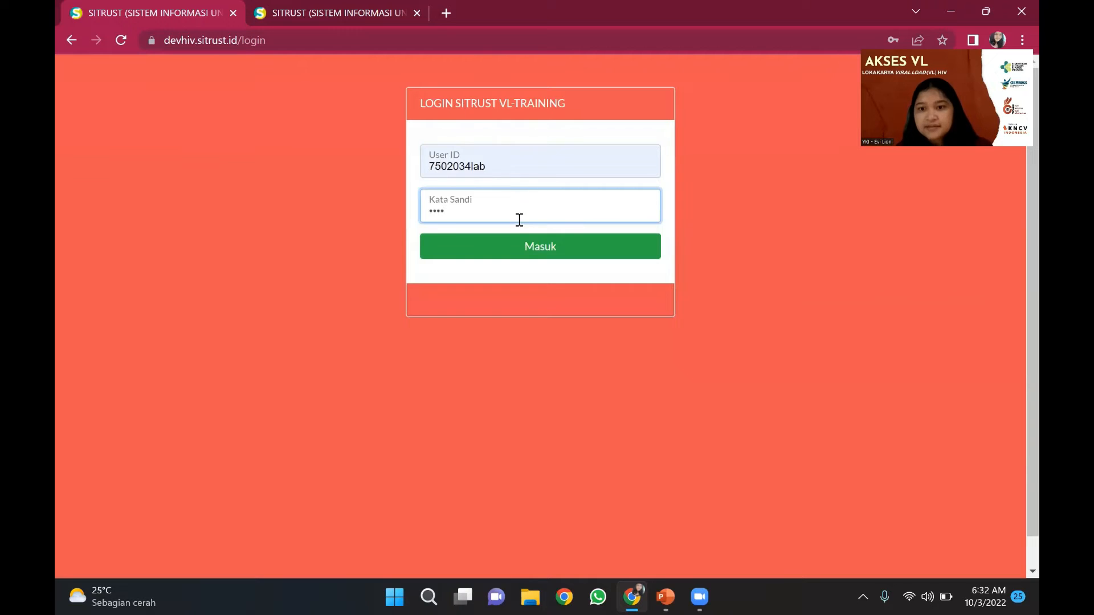
left_click(522, 250)
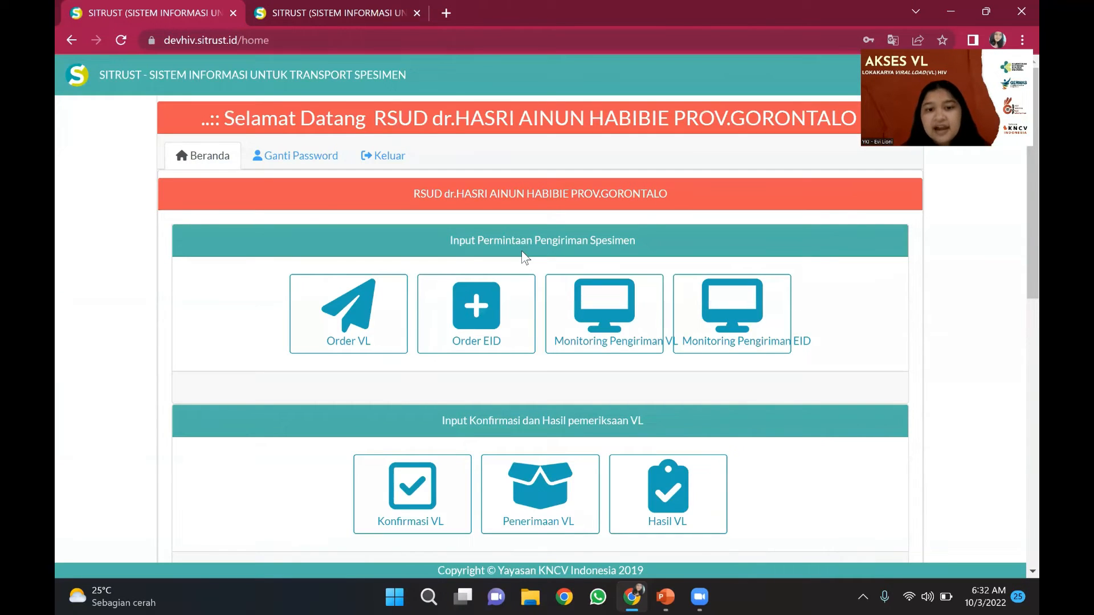
scroll(521, 250, "down", 3)
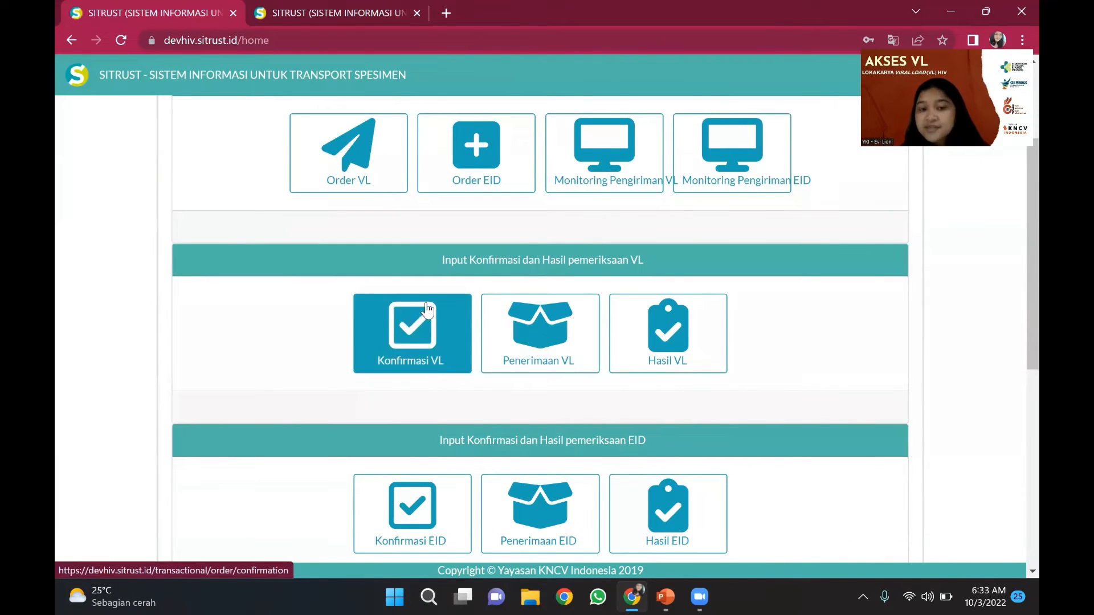
- Open Penerimaan VL, highlight order 3396 in the first row, and open its Detail
left_click(547, 330)
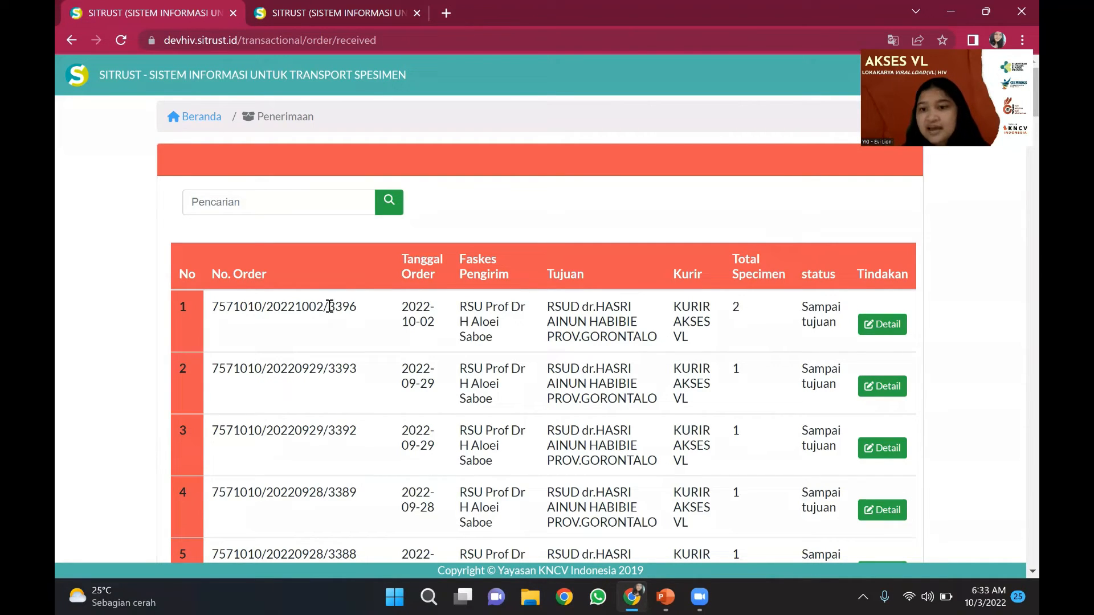
left_click_drag(329, 307, 364, 315)
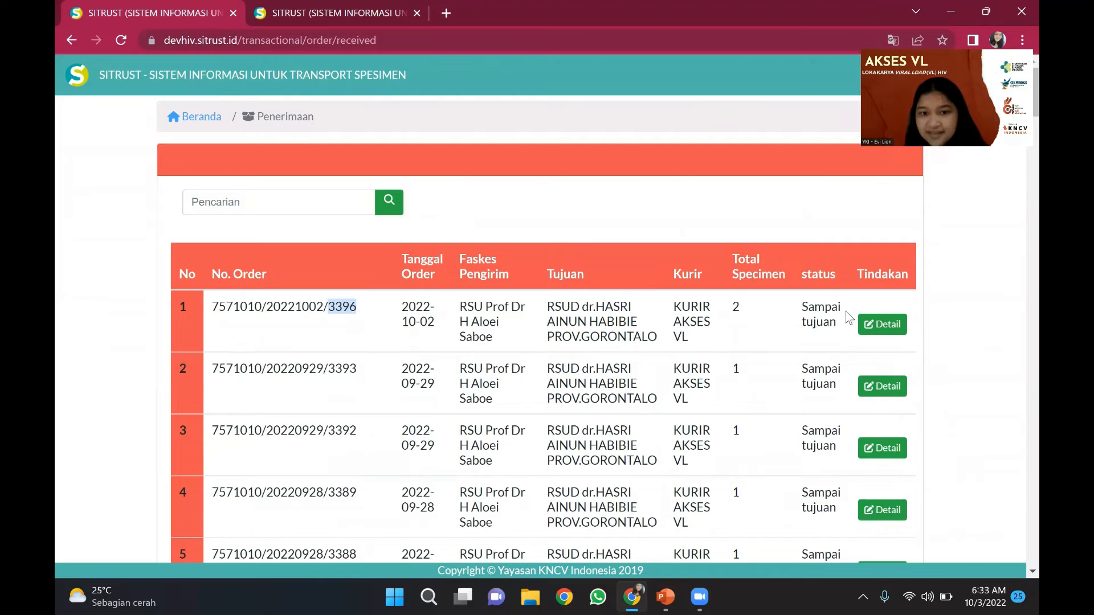
left_click(875, 323)
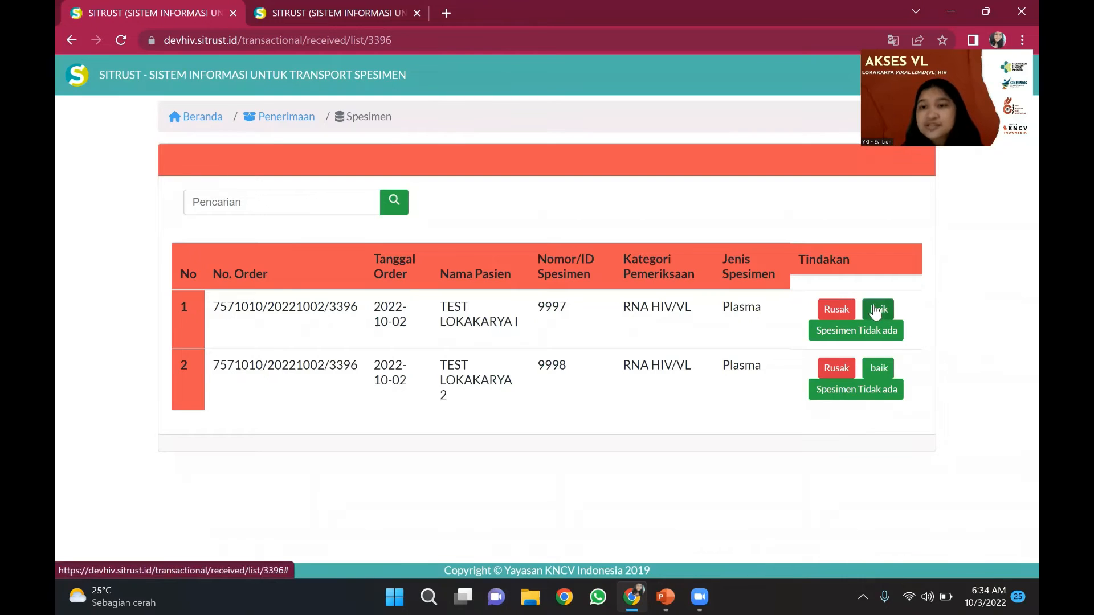
- Record the first specimen's receipt condition as damaged with the note 'Spesimen rusak'
left_click(838, 313)
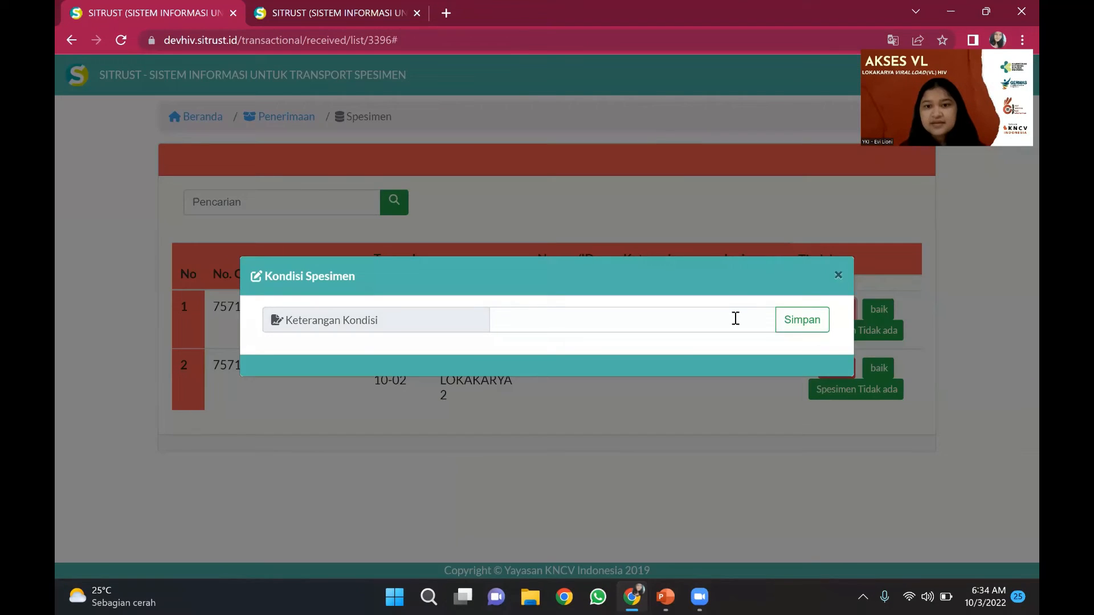
left_click(735, 318)
type("S")
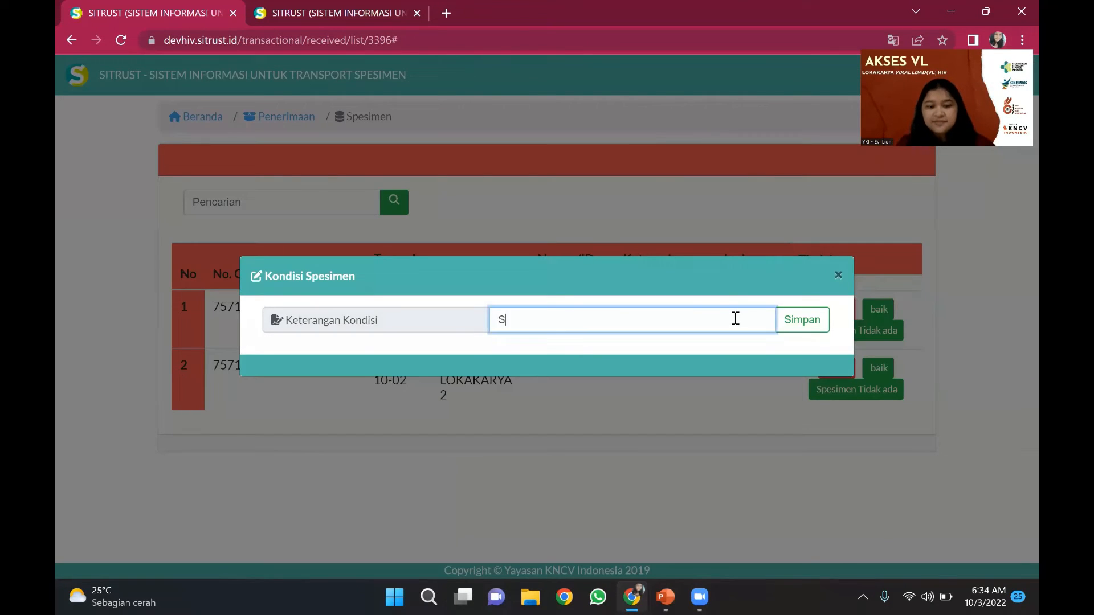
type("pesimen r")
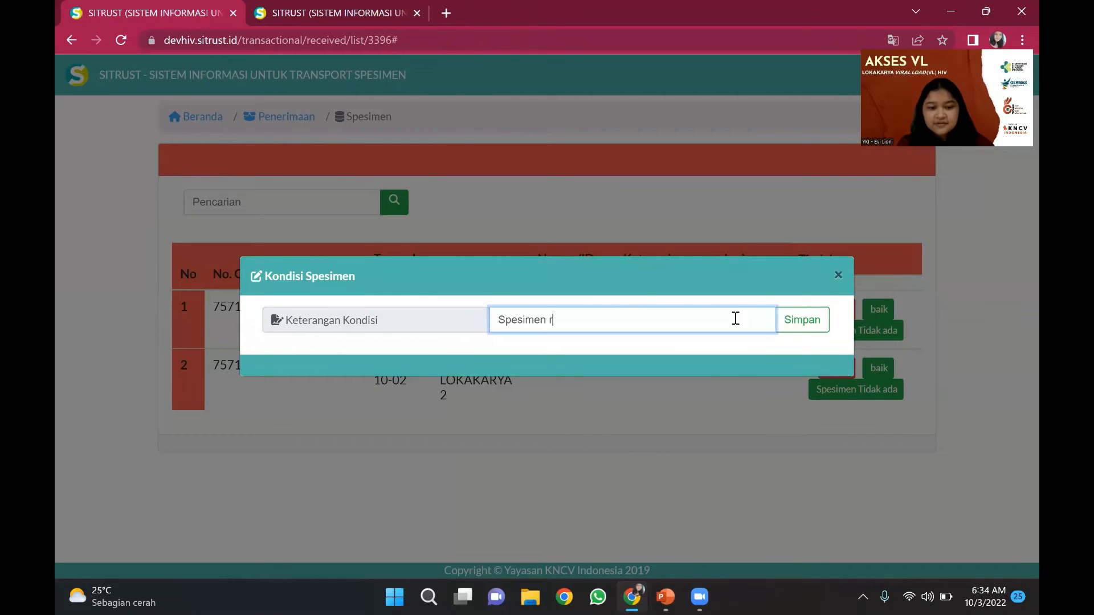
type("usak")
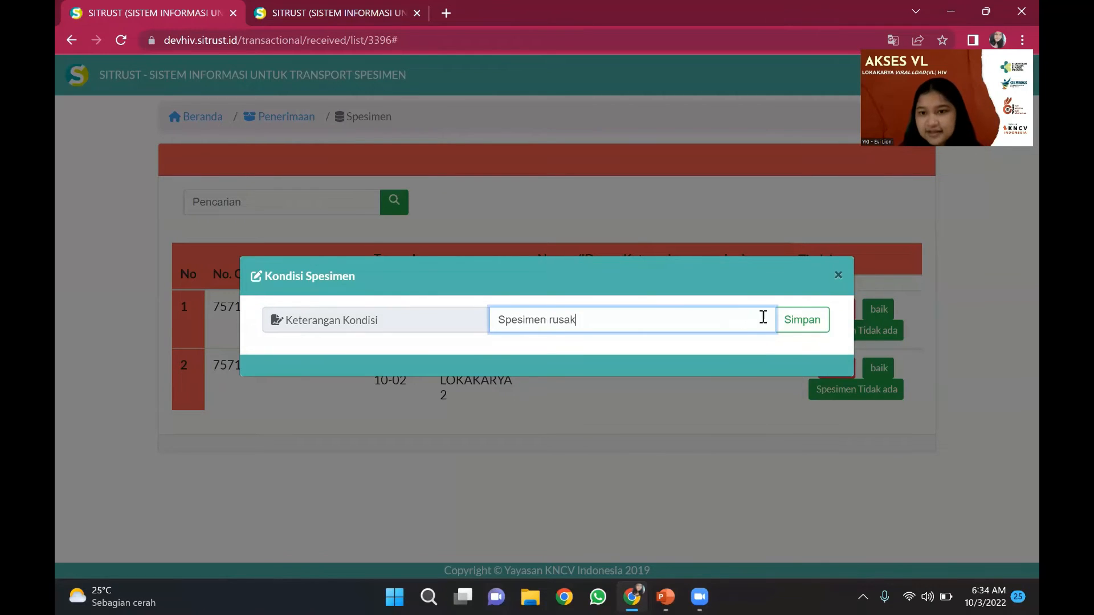
left_click(795, 325)
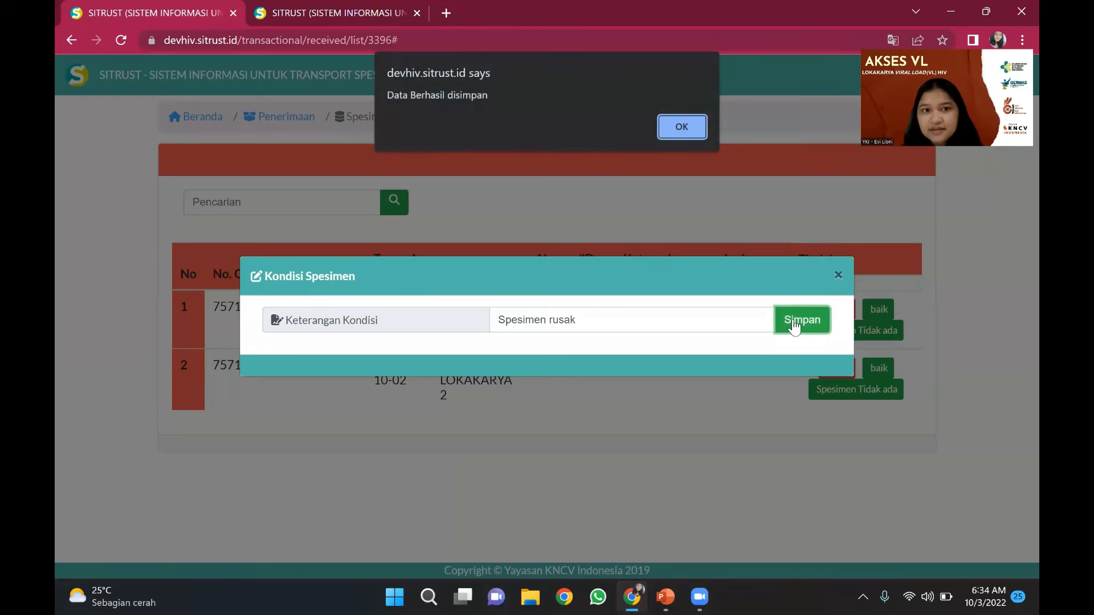
left_click(696, 124)
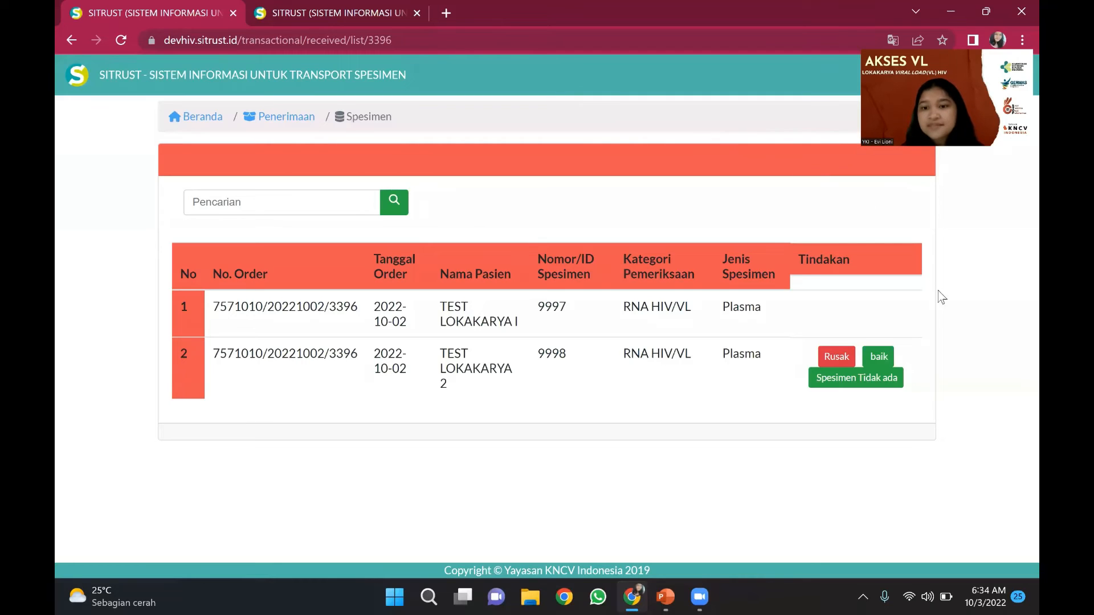
- Record the second specimen's receipt condition as good with the note 'Spsimen baik'
left_click(879, 359)
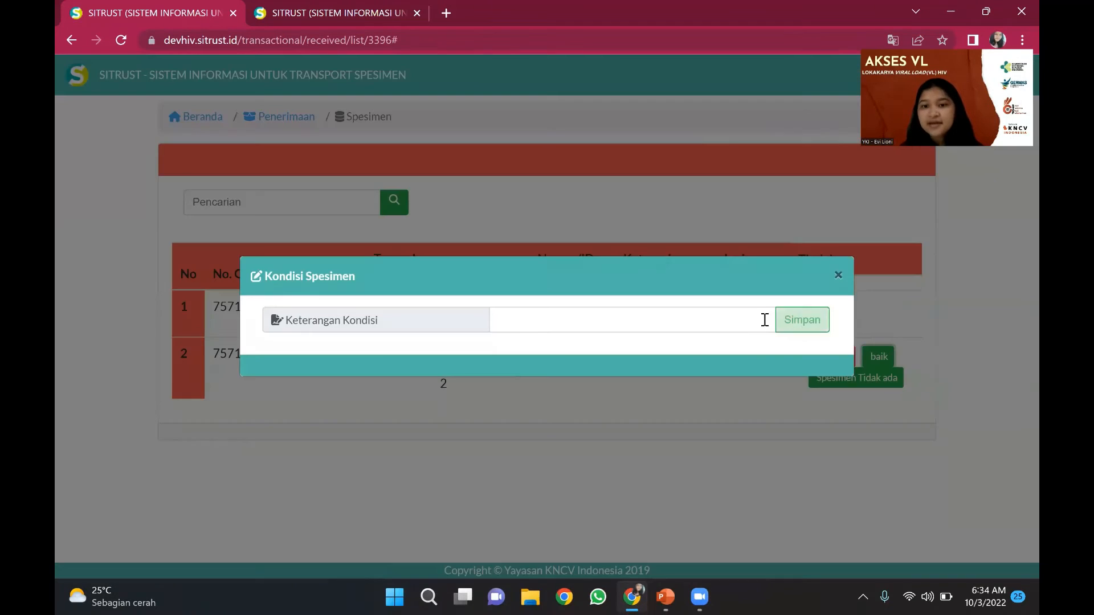
left_click(740, 312)
type("Sp")
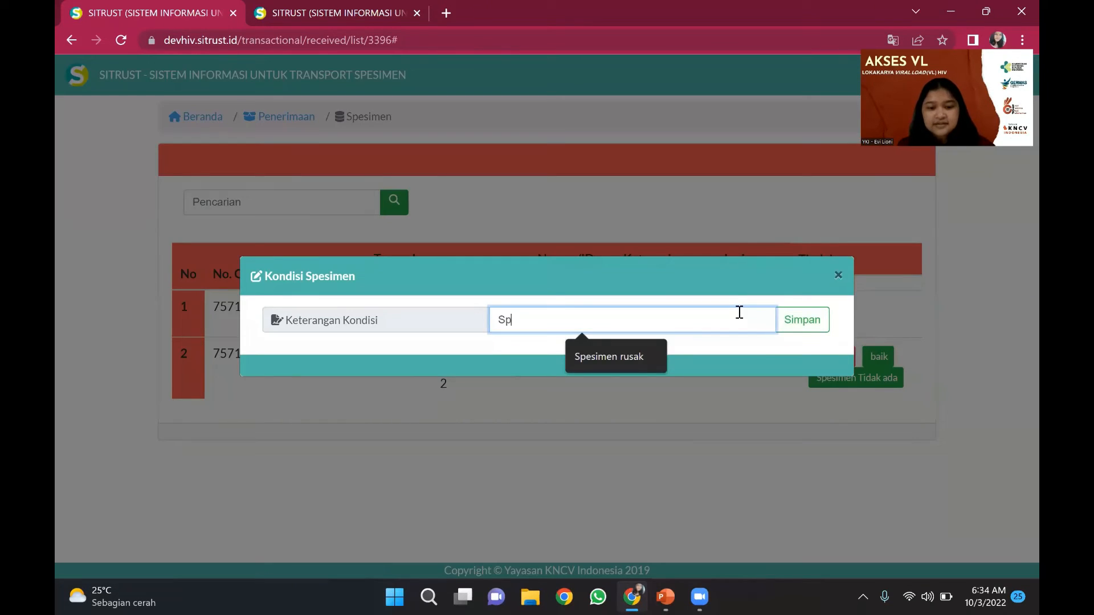
type("simen baik")
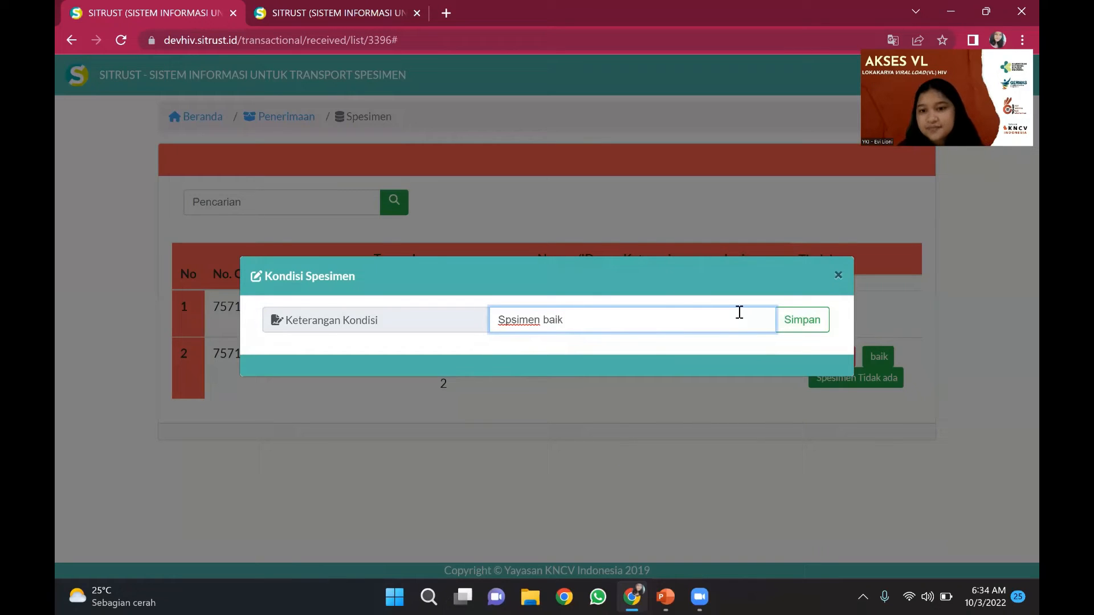
left_click(811, 328)
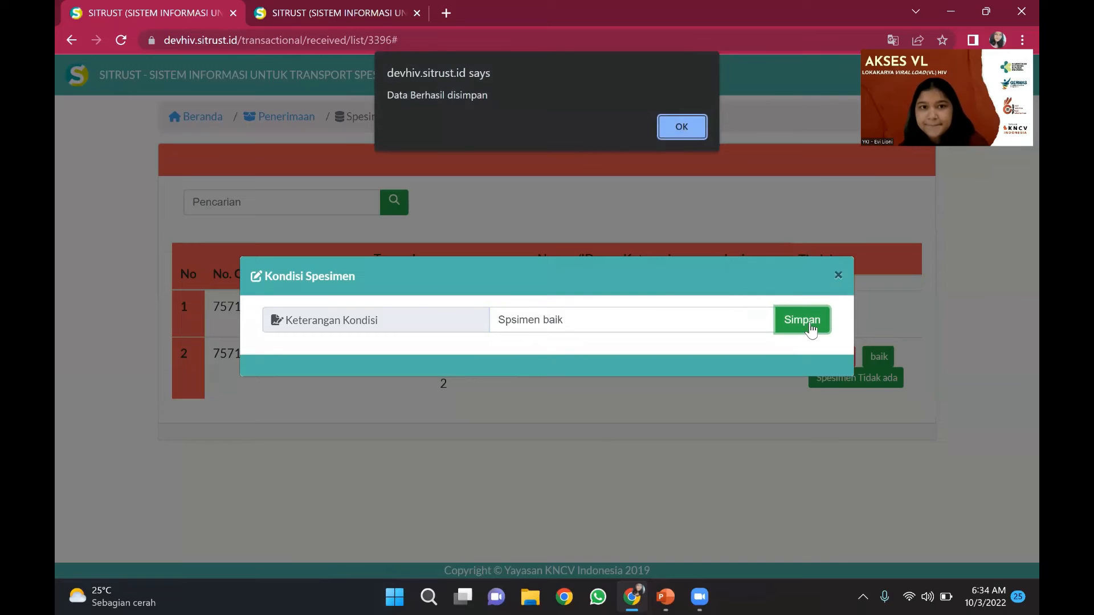
left_click(681, 127)
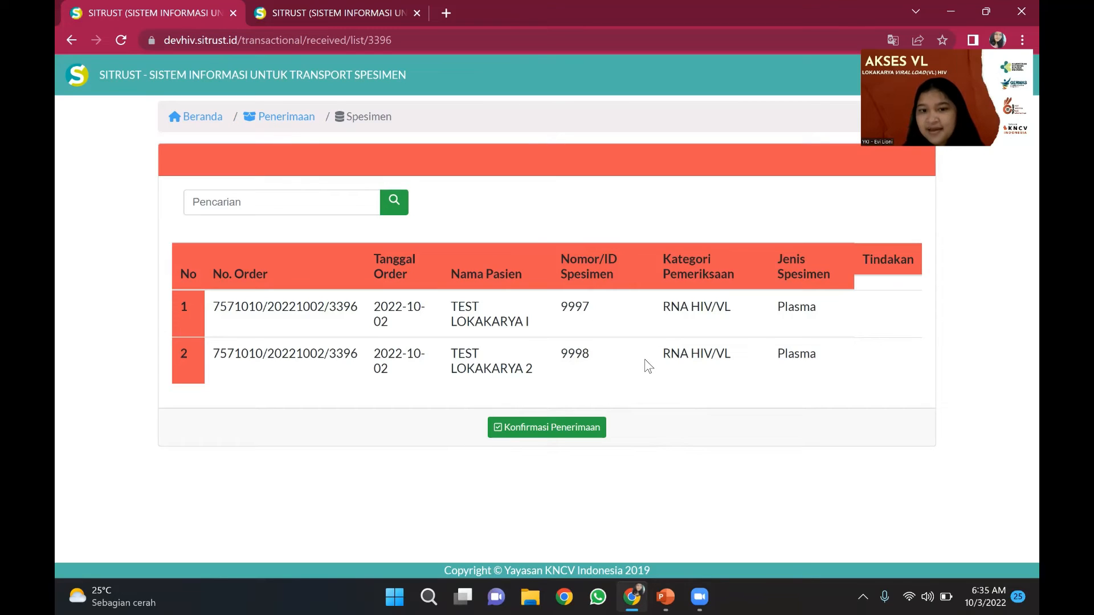
- Confirm receipt of order 3396's specimens, then return to the lab home page
left_click(583, 433)
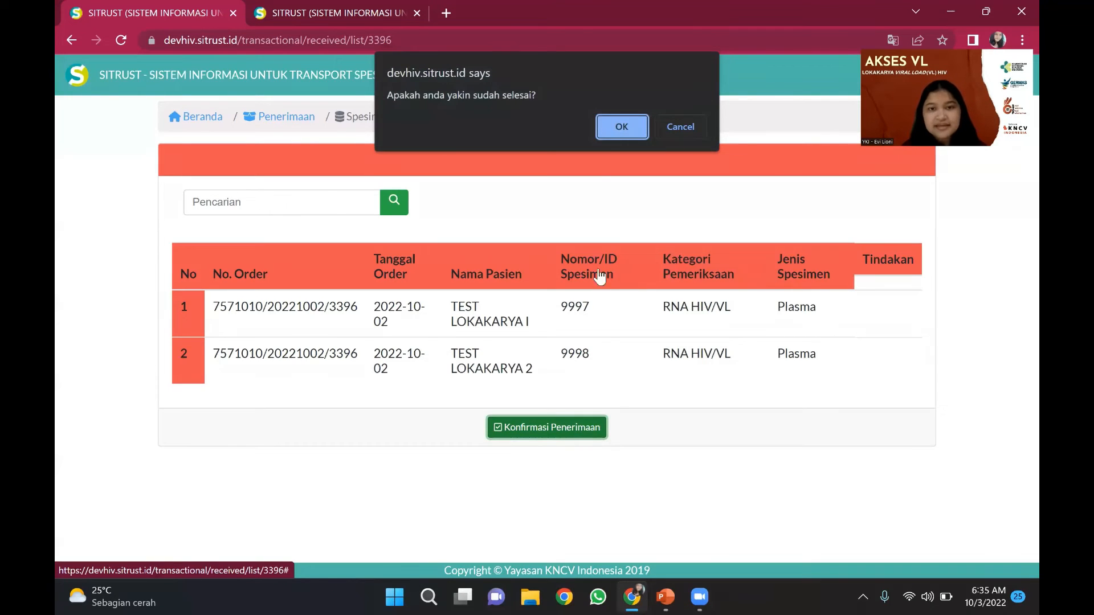
left_click(622, 120)
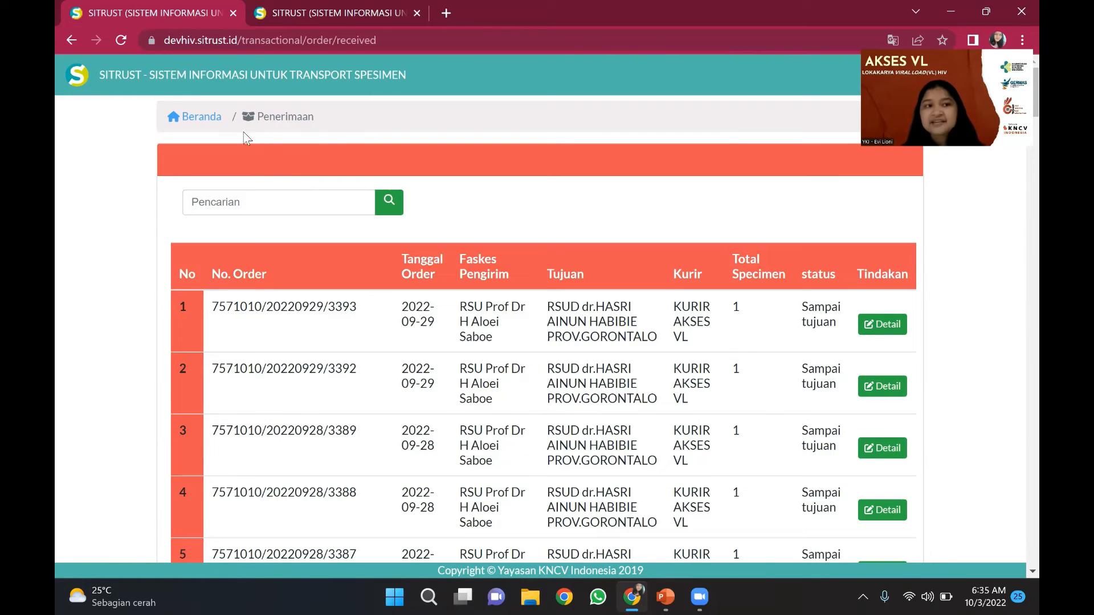
left_click(214, 119)
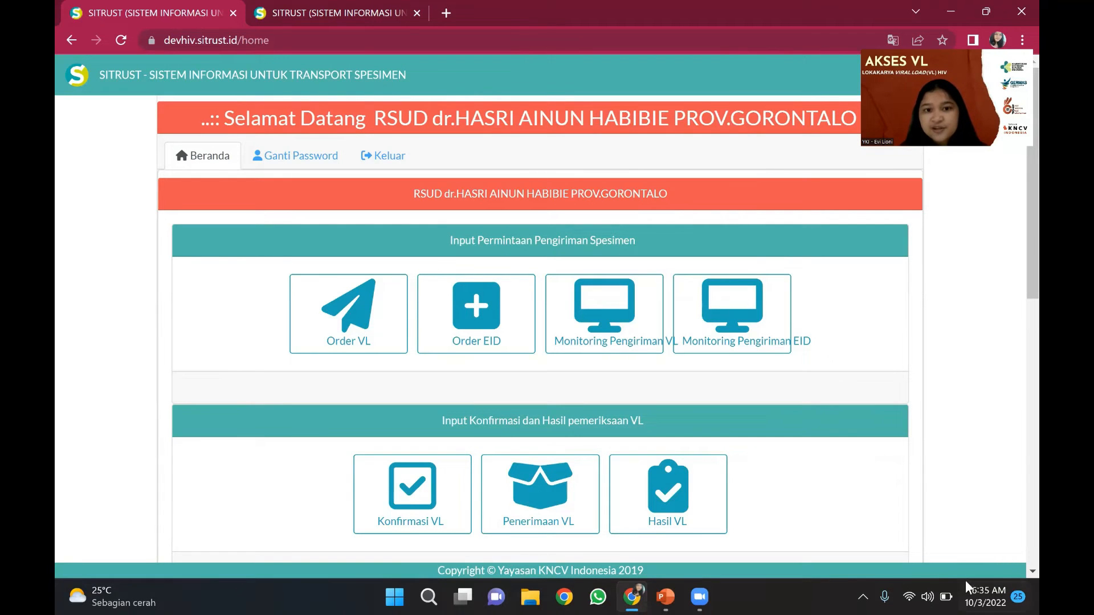
scroll(961, 494, "down", 2)
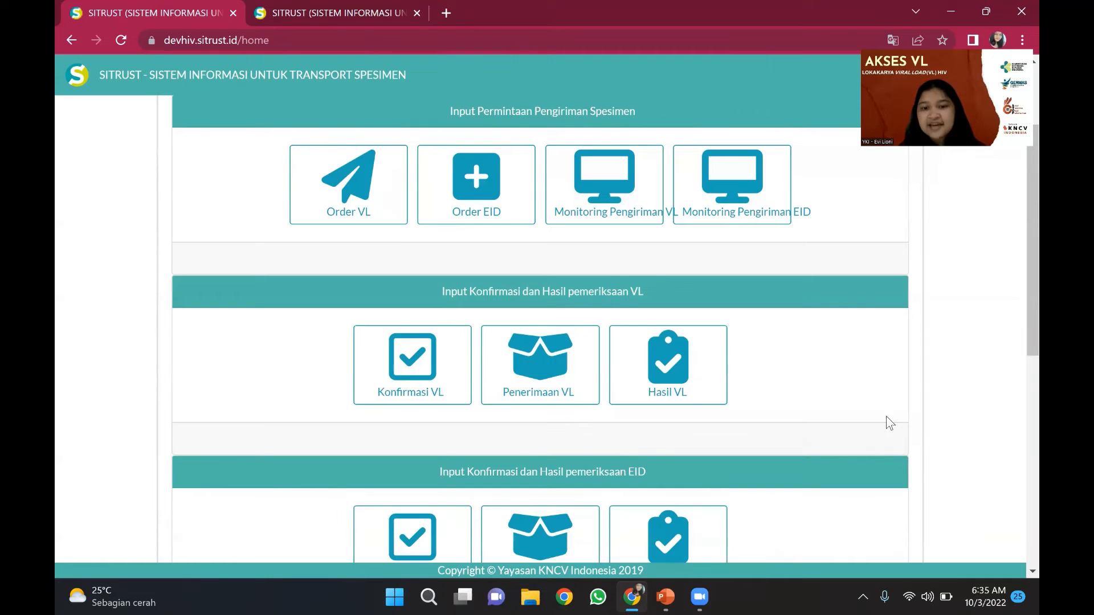
- Open Hasil VL and view the specimens of order 3396
left_click(716, 382)
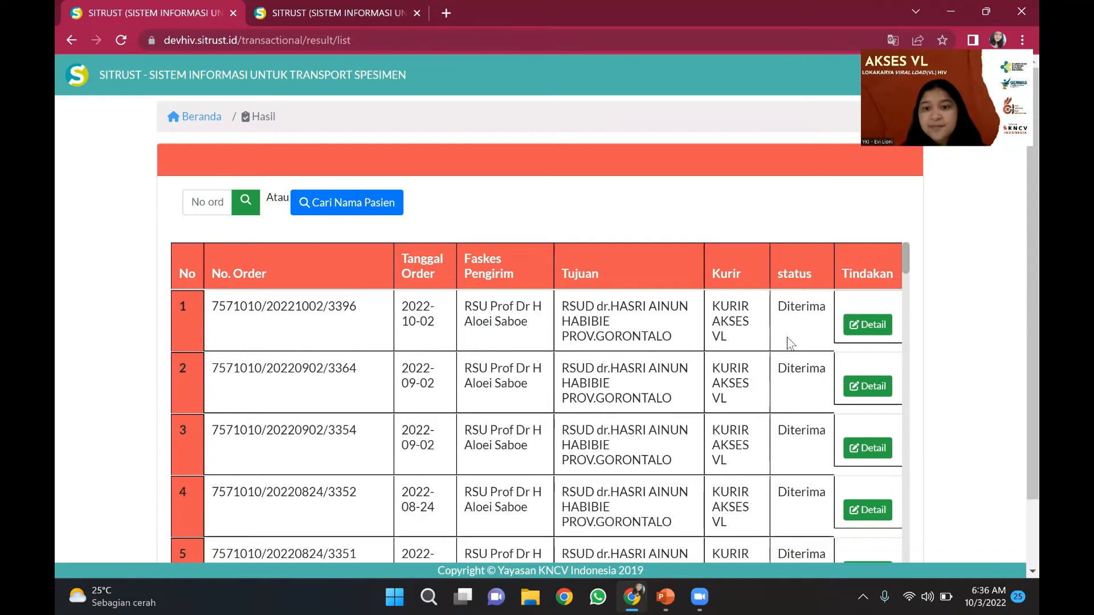
left_click(874, 324)
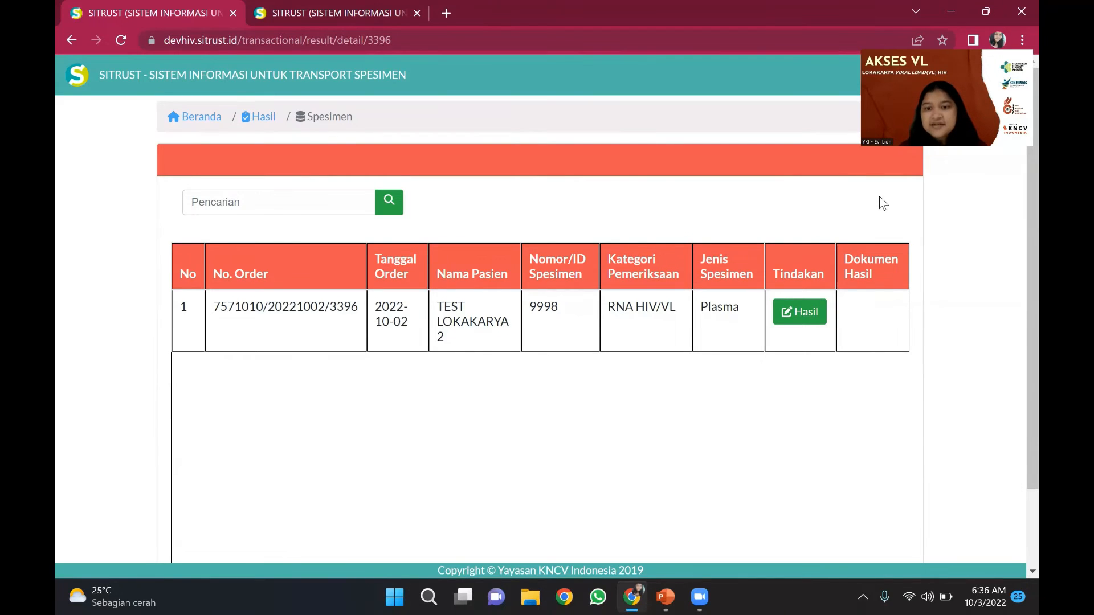
- Save specimen 9998's result as NOT DETECTED, with test and release dates 2 October 2022
left_click(826, 311)
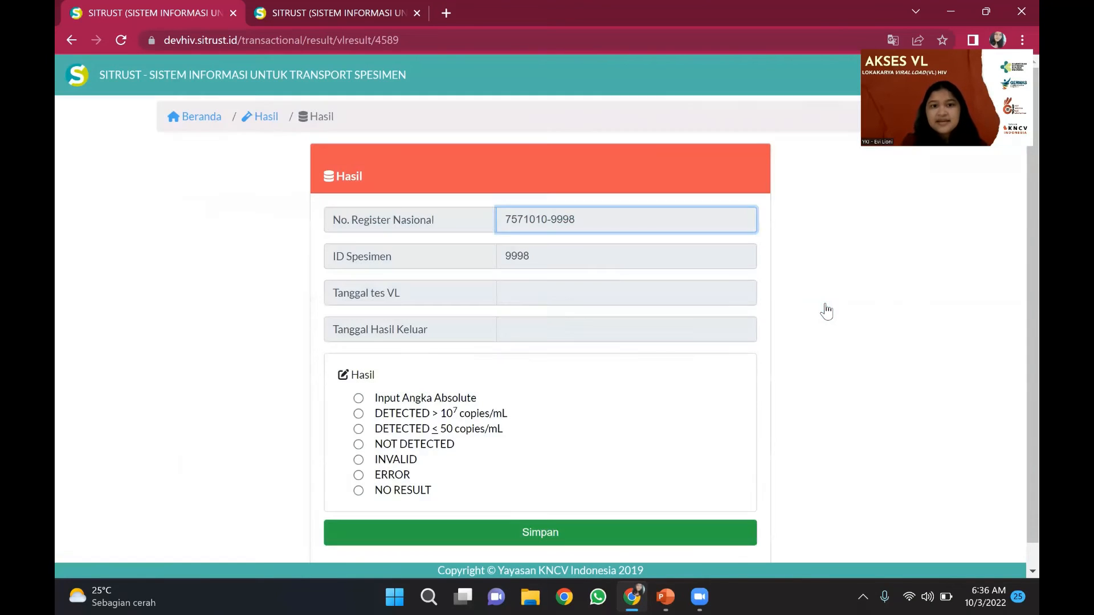
left_click(519, 295)
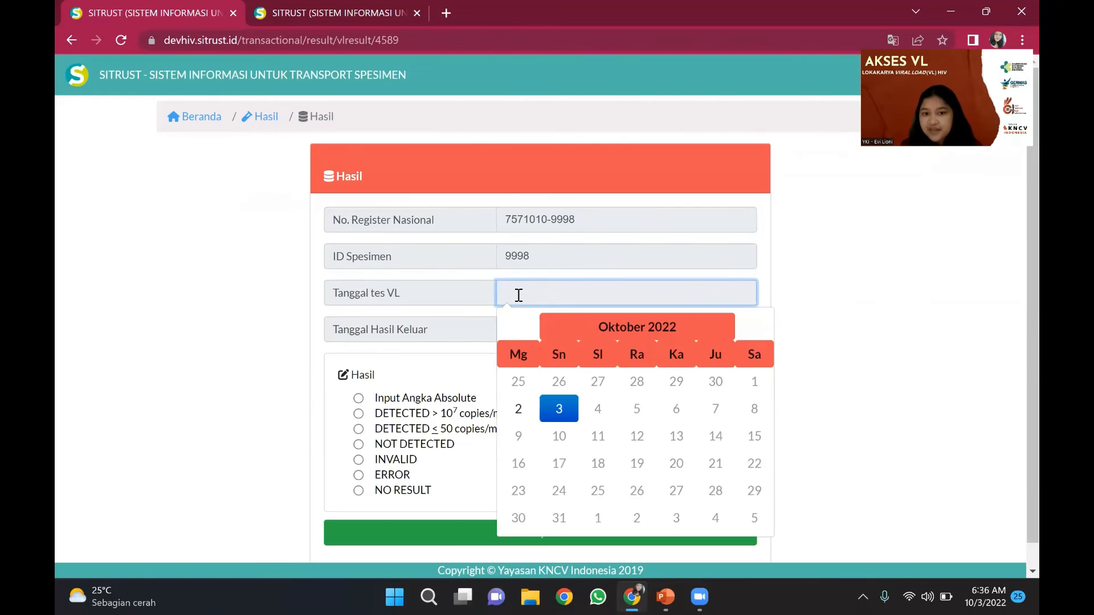
left_click(518, 409)
left_click(530, 321)
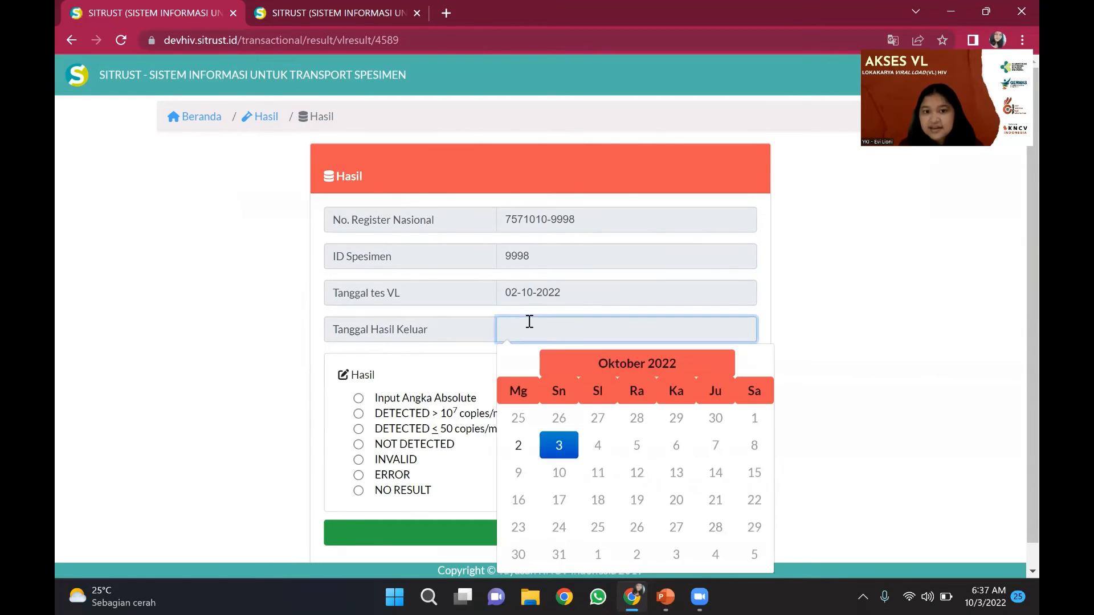
left_click(518, 446)
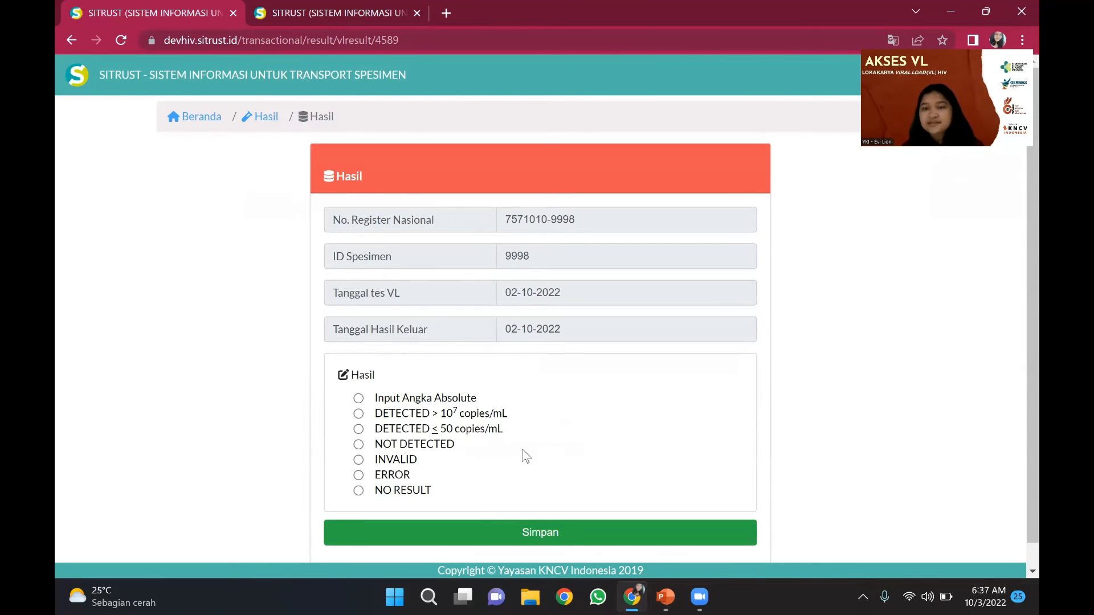
scroll(522, 450, "down", 1)
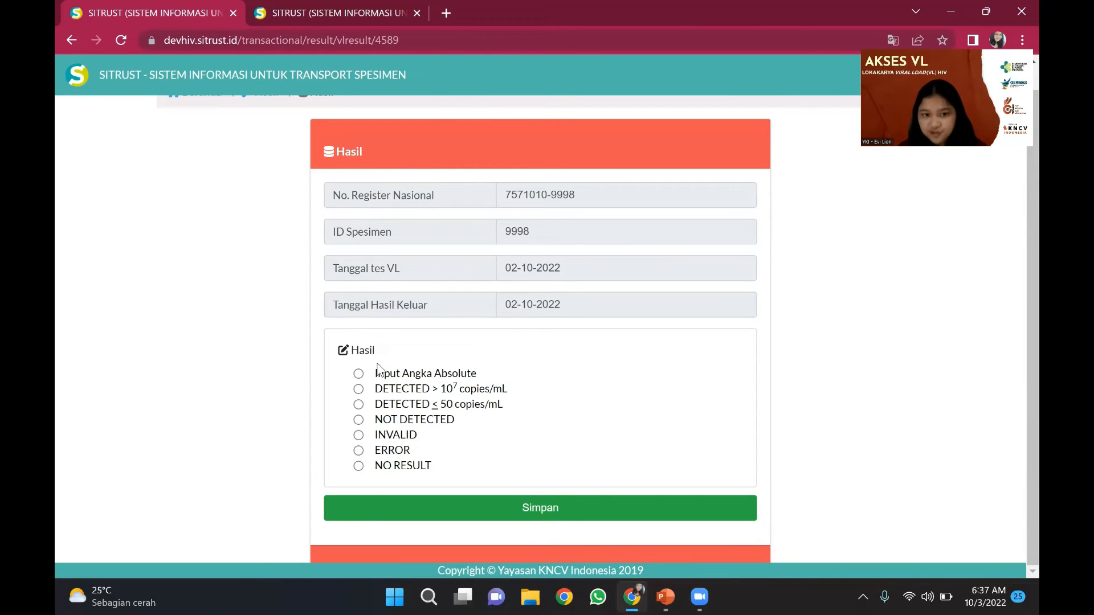
left_click(392, 422)
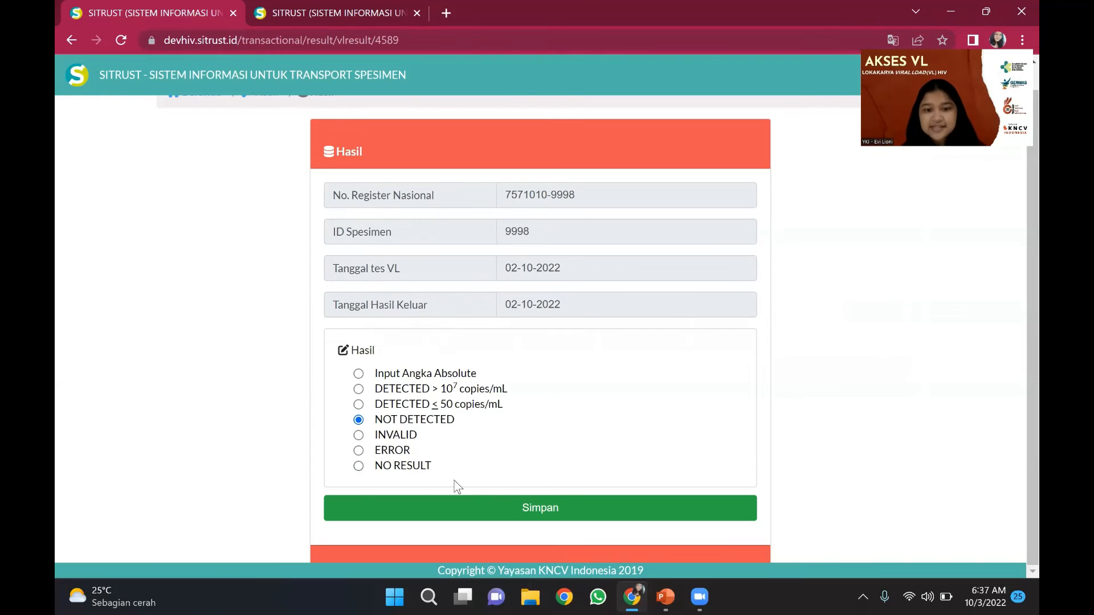
left_click(483, 504)
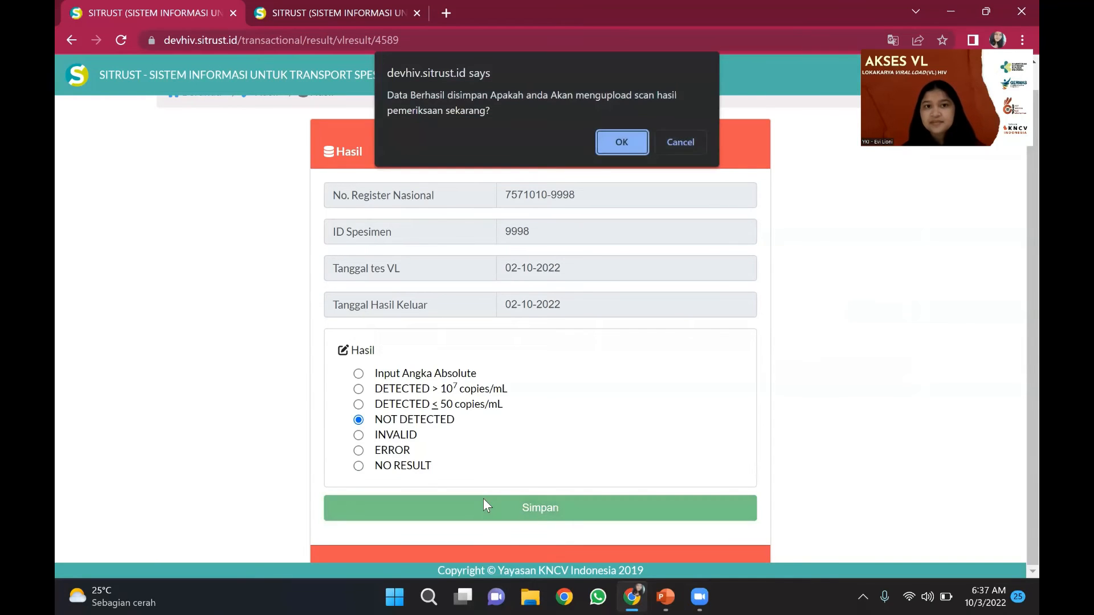
left_click(627, 142)
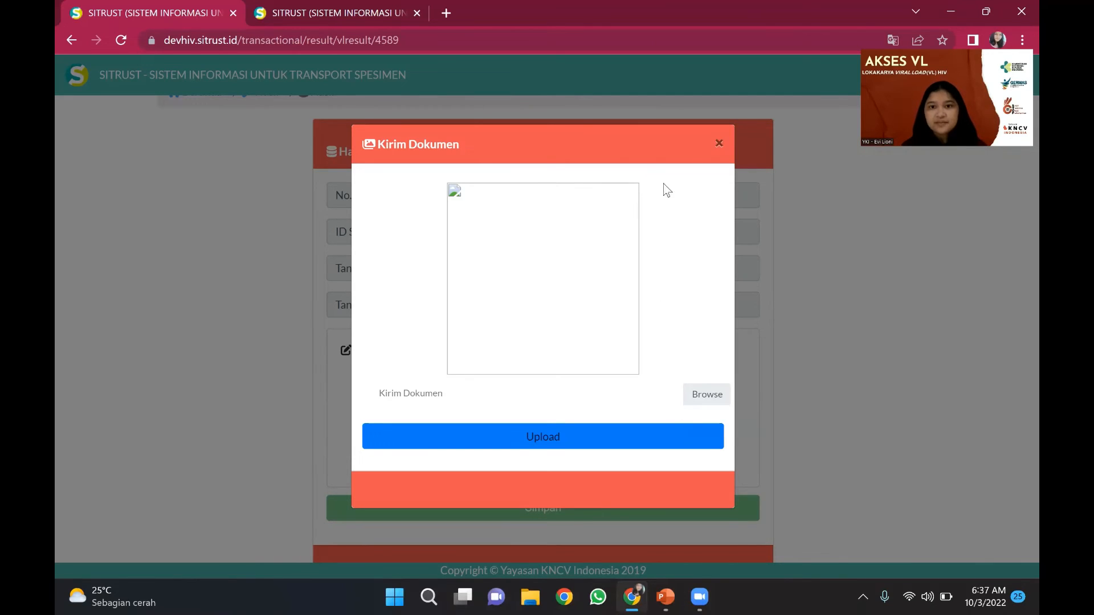
- Skip the document upload, check the Tidak Terdeteksi result, and return to the lab home page
left_click(716, 144)
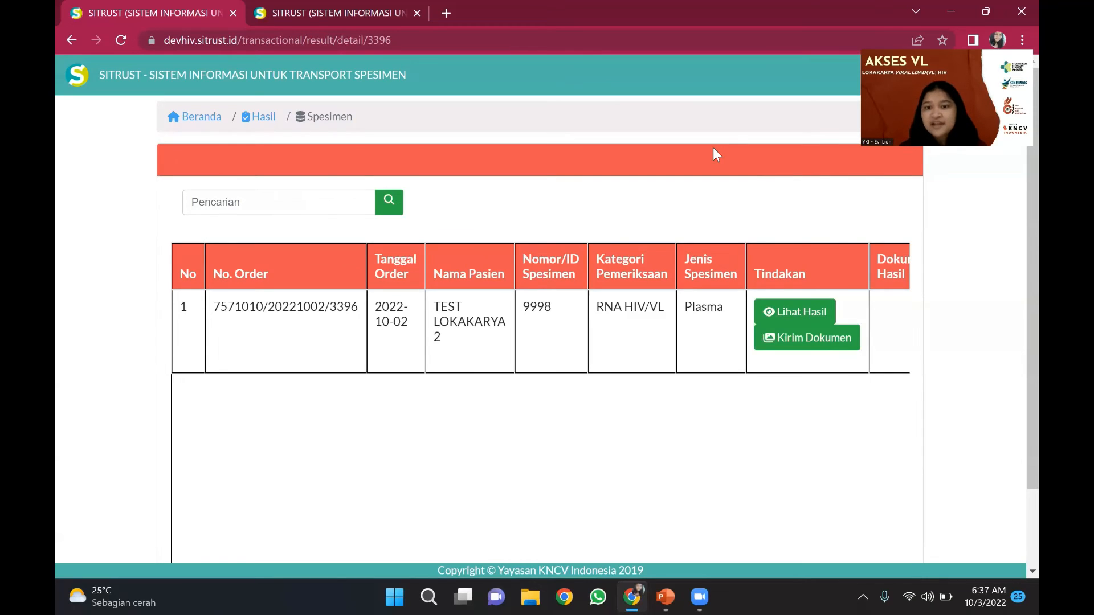
left_click(823, 313)
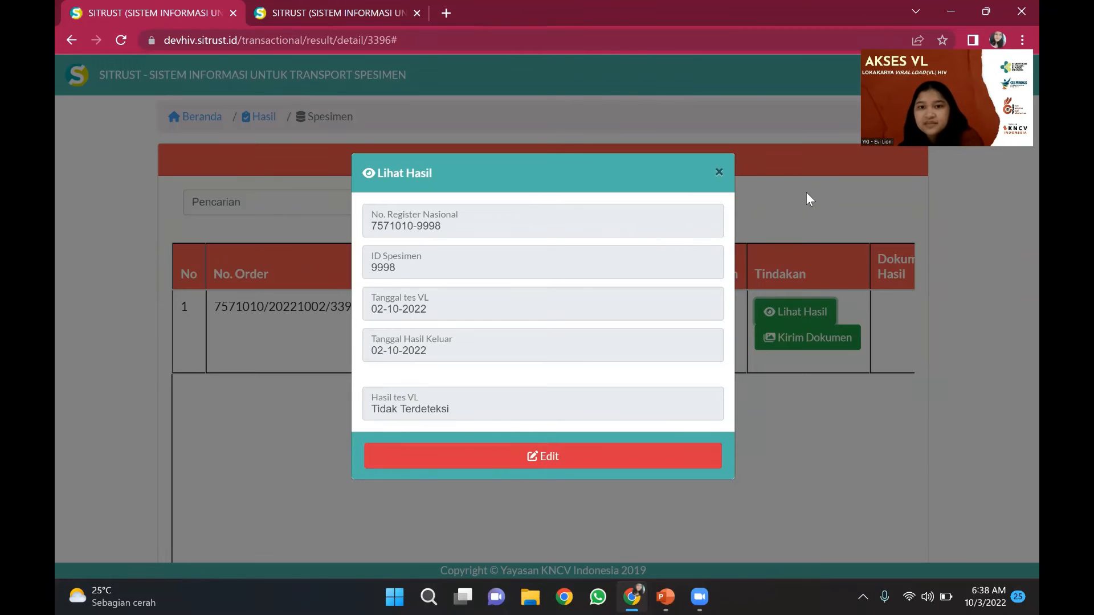
left_click(722, 171)
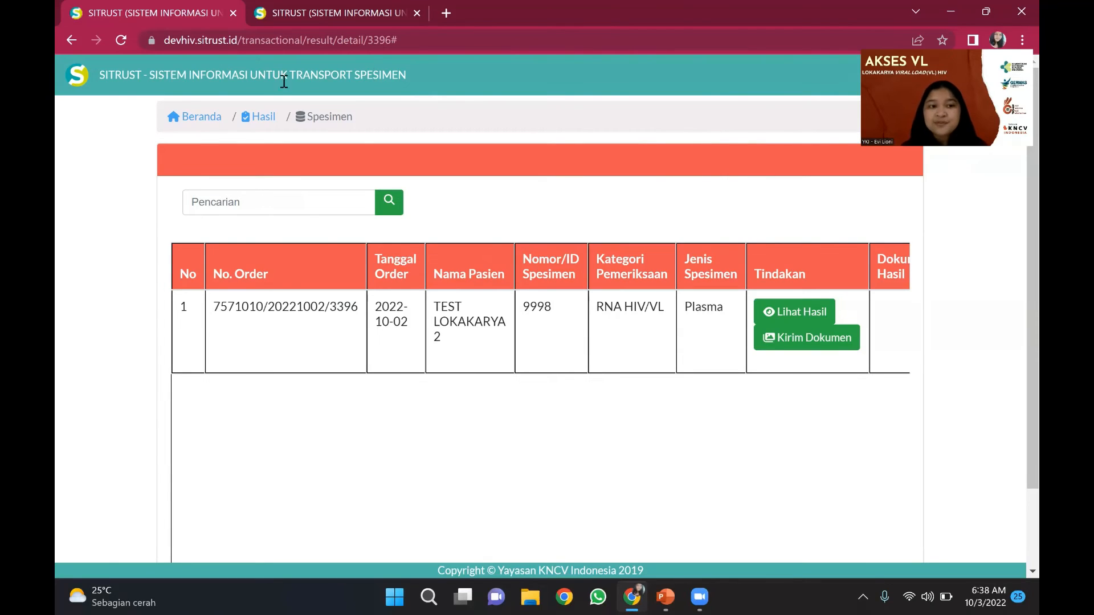
left_click(216, 121)
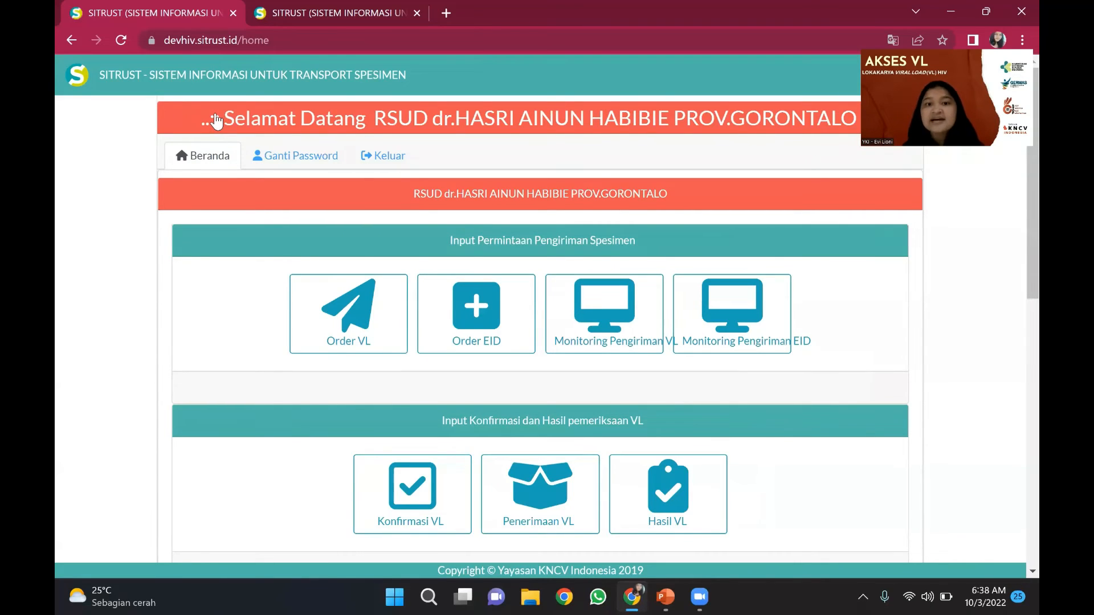
- Log out of the lab account and sign in with the facility account's user ID and password
left_click(368, 159)
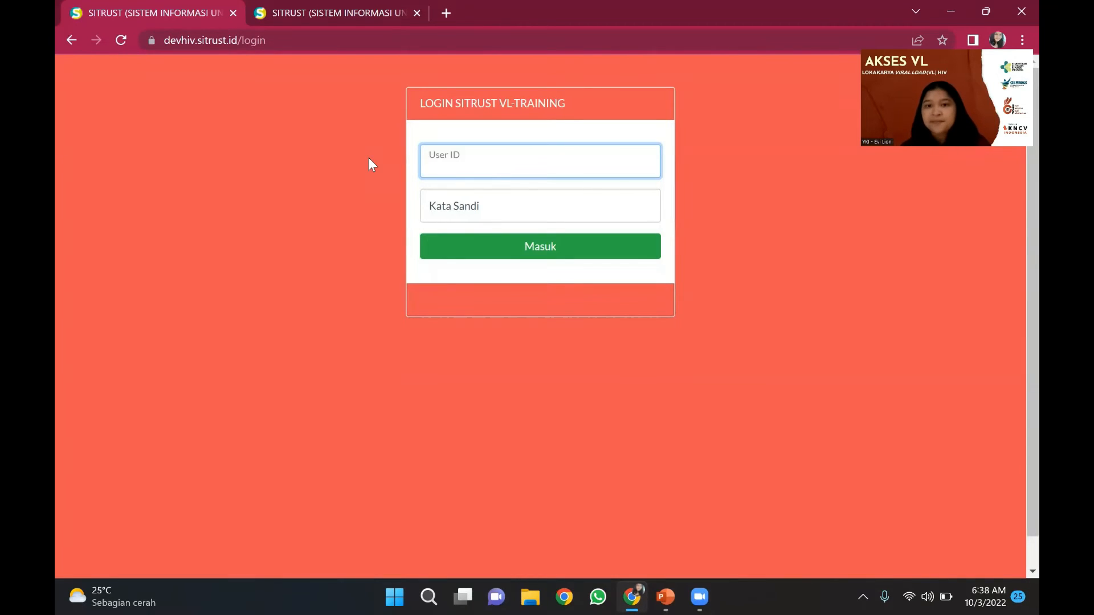
type("7")
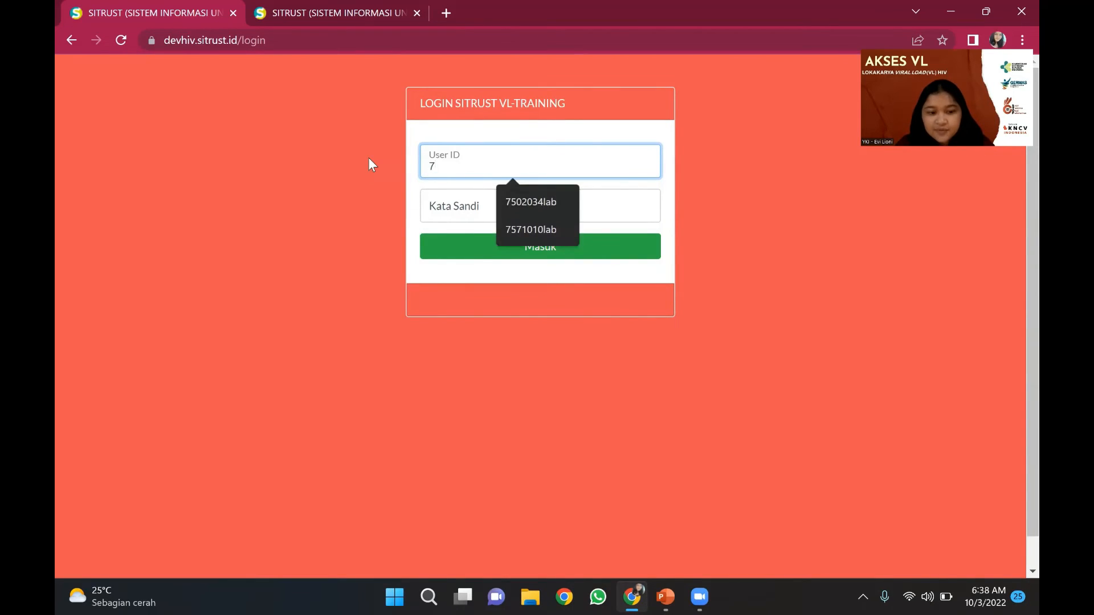
type("571")
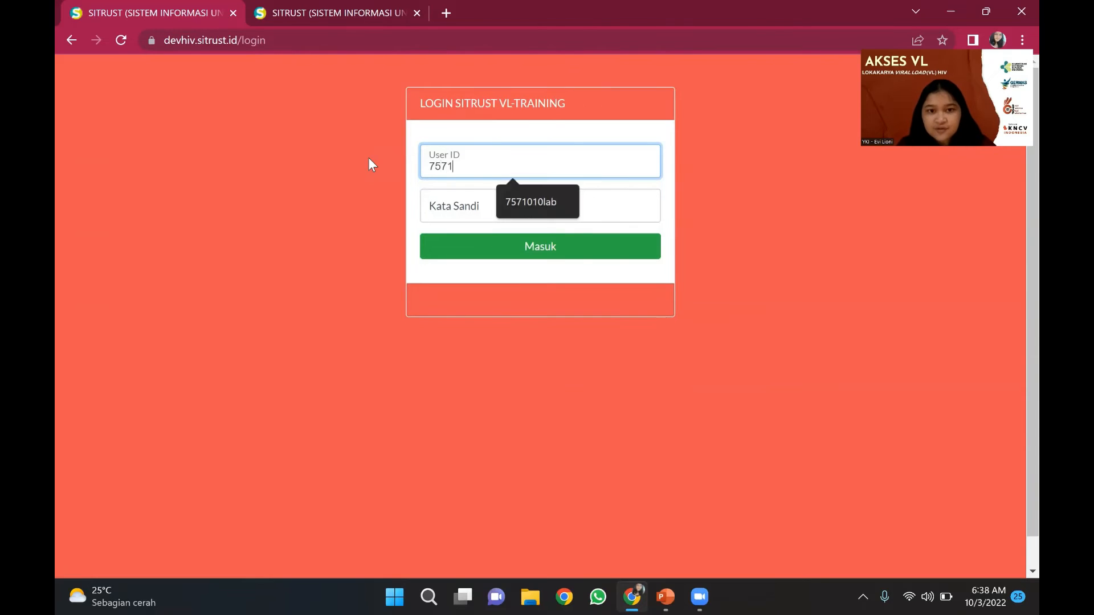
type("010p")
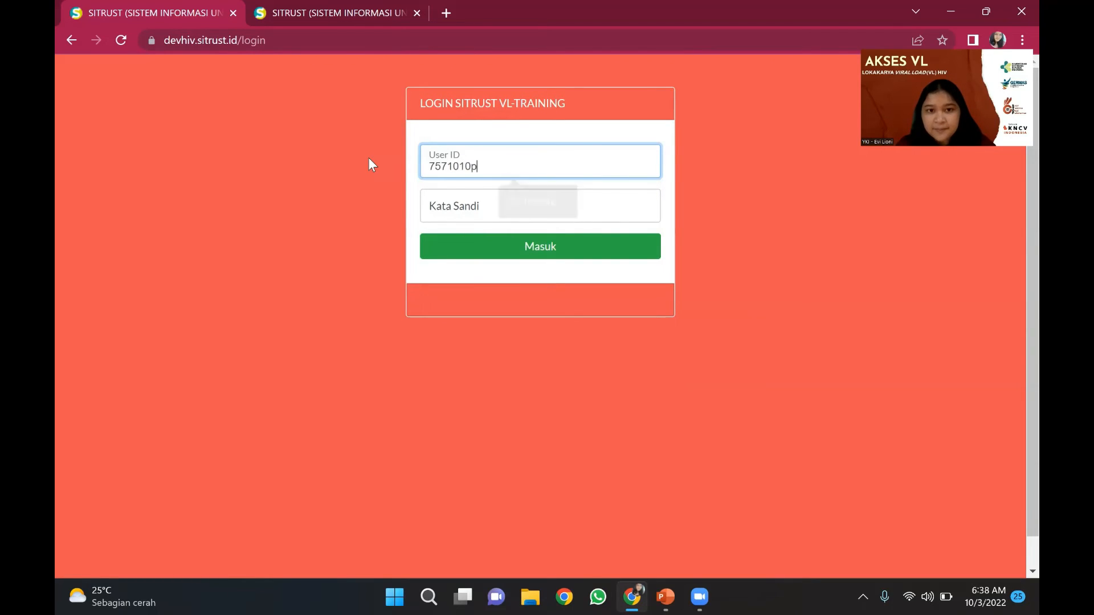
type("dp")
key("Tab")
type("12")
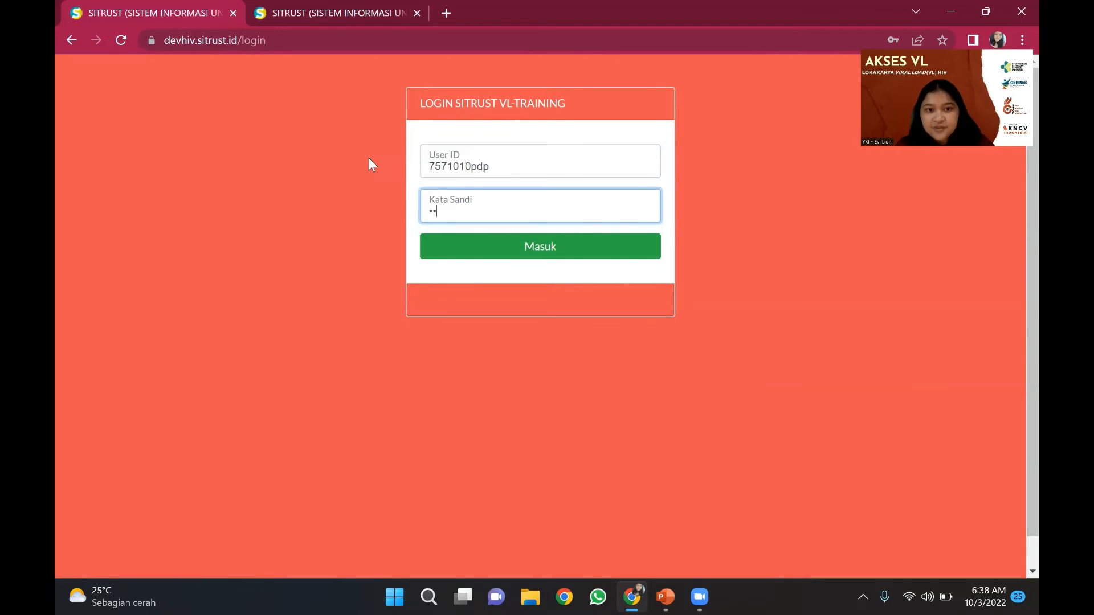
type("34")
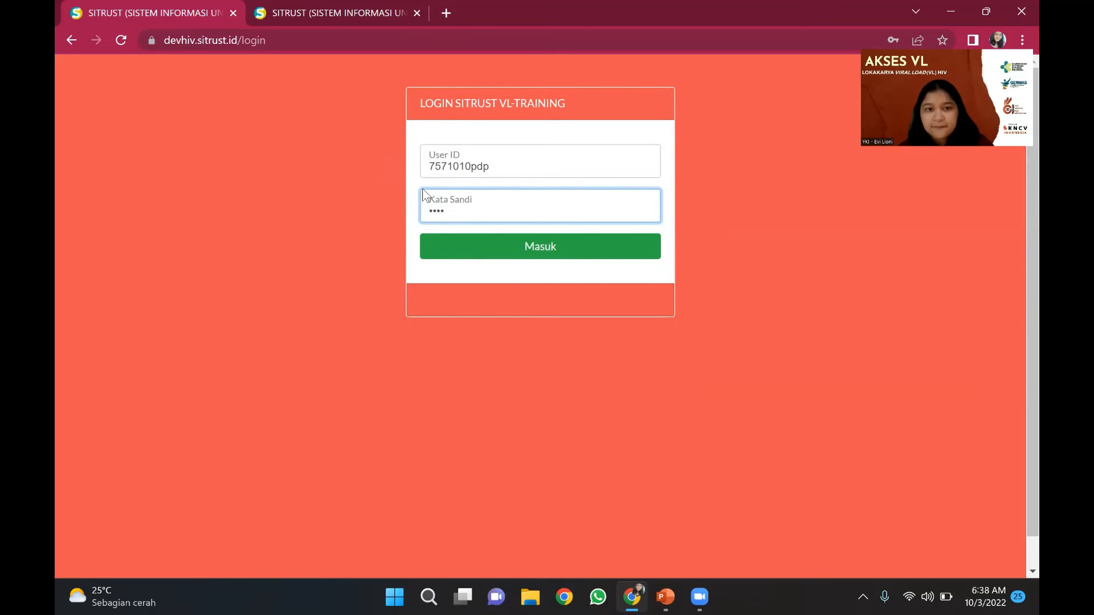
left_click(521, 250)
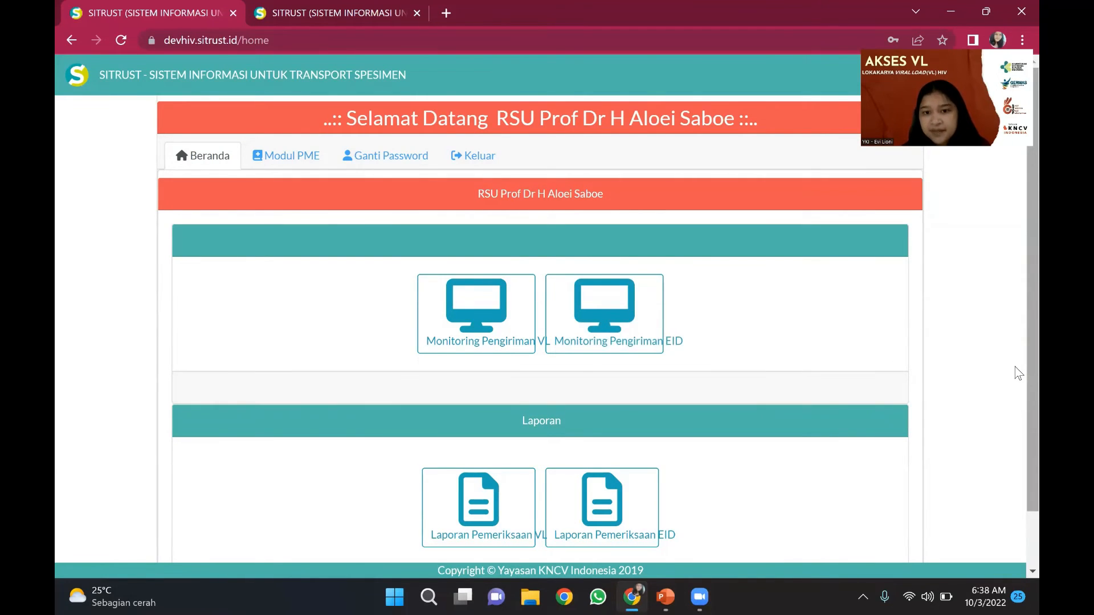
- Open the facility's Laporan Pemeriksaan VL report from the home page
scroll(1018, 373, "down", 2)
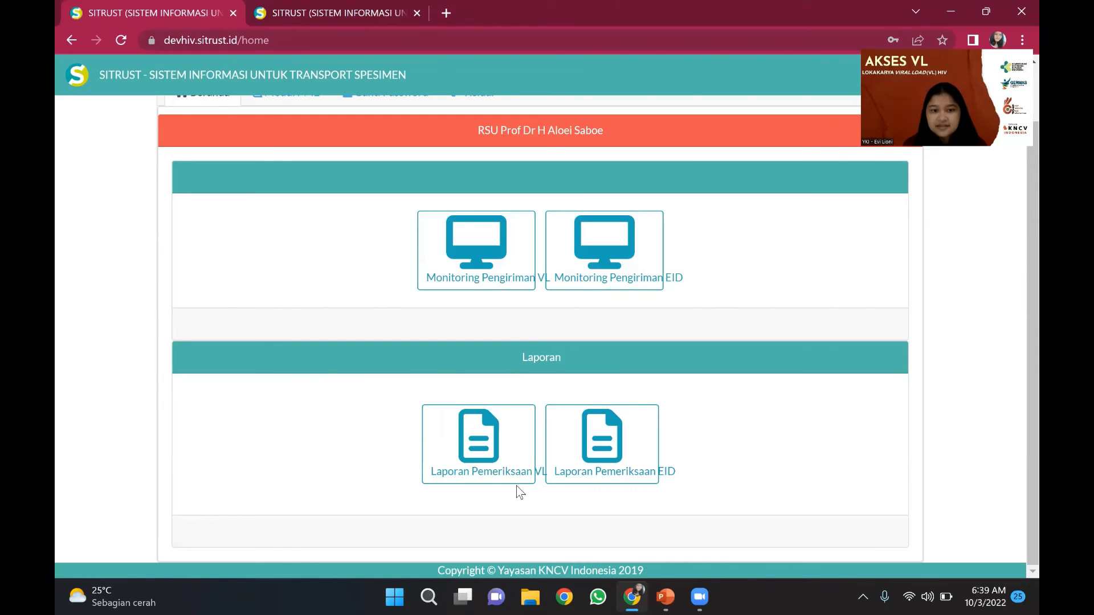
left_click(484, 454)
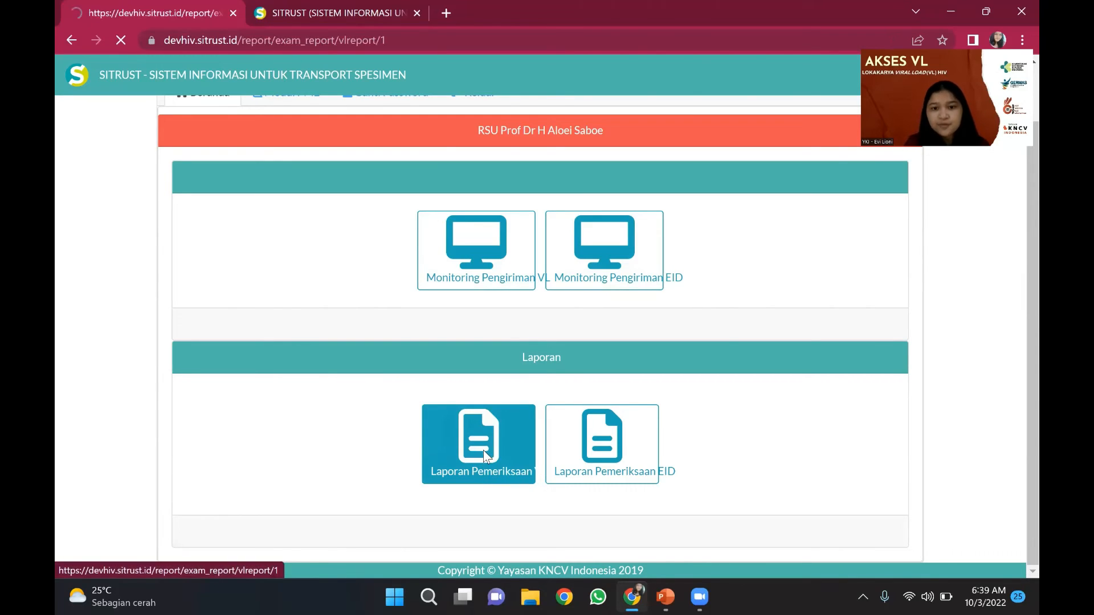
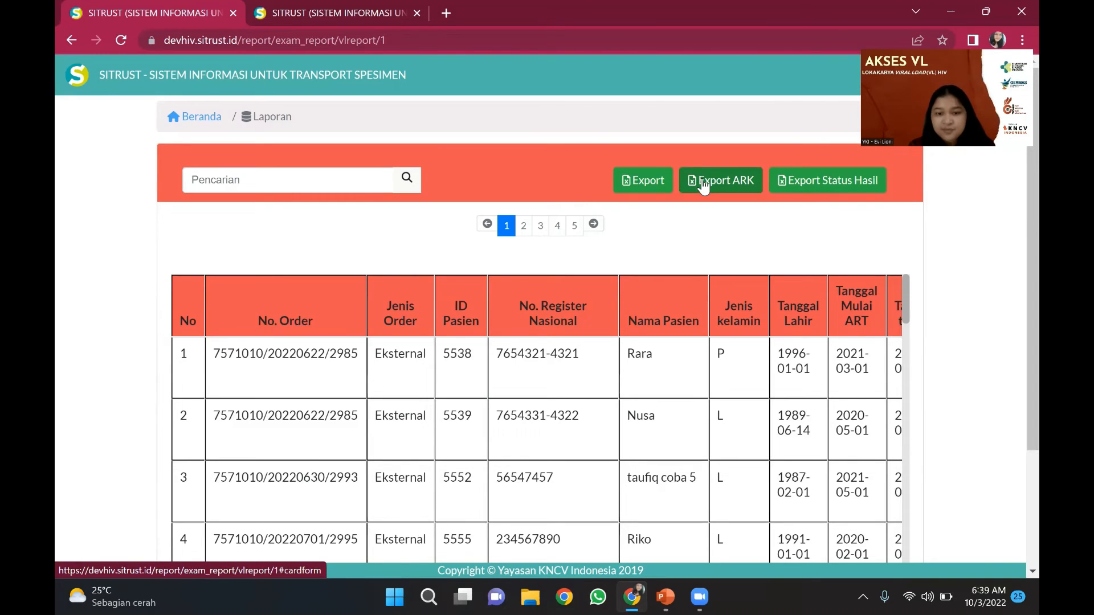
- Export the ARK VL report for the period 01-08-2022 to 26-08-2022 as an .xls file
left_click(704, 184)
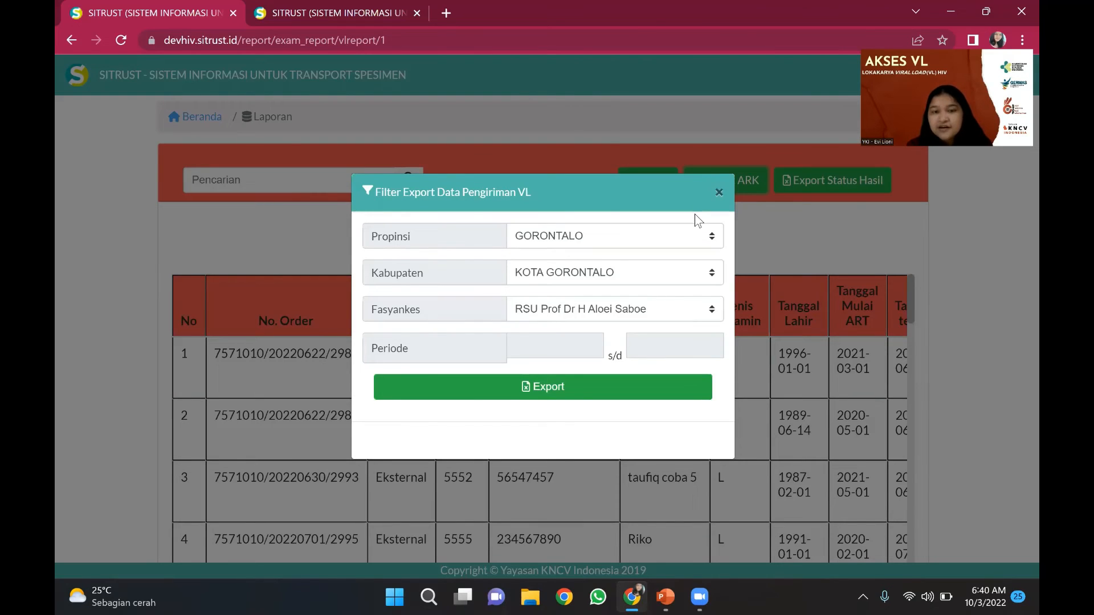
left_click(576, 348)
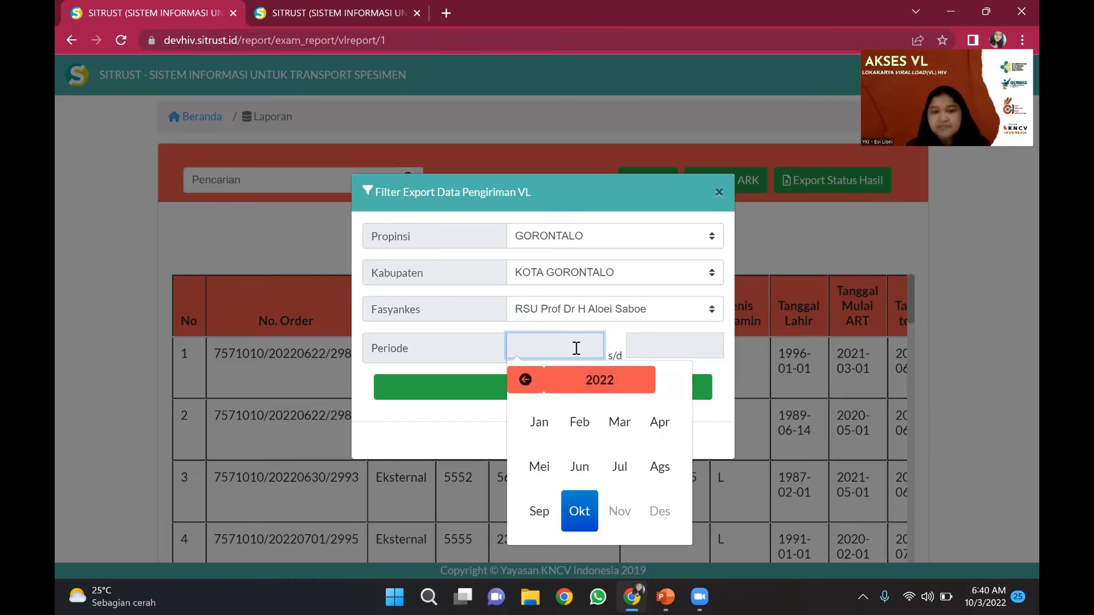
left_click(535, 507)
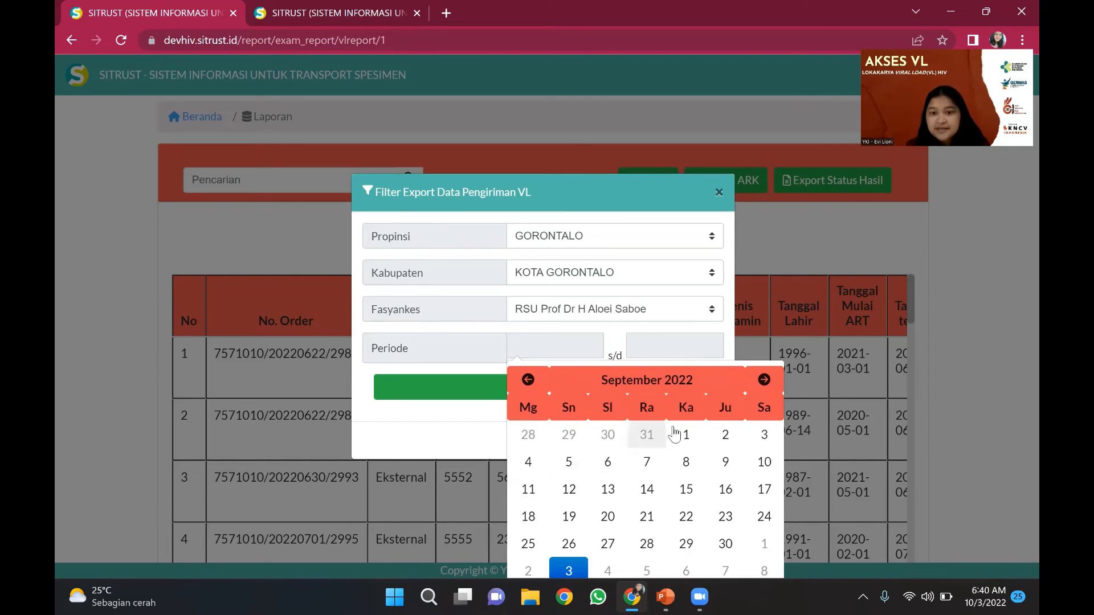
left_click(528, 379)
left_click(576, 445)
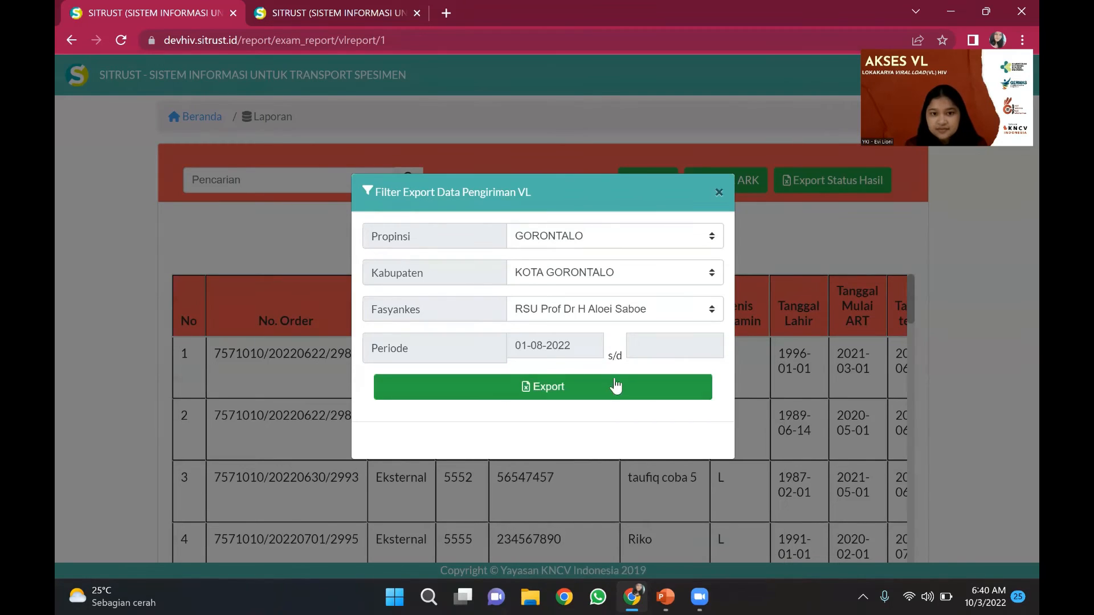
left_click(656, 346)
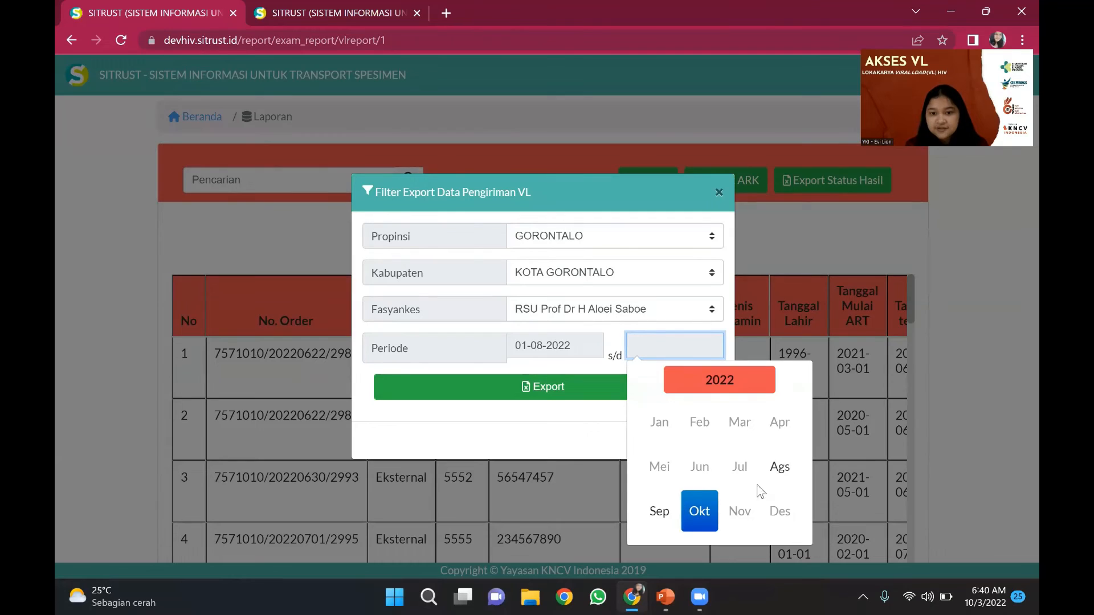
left_click(779, 480)
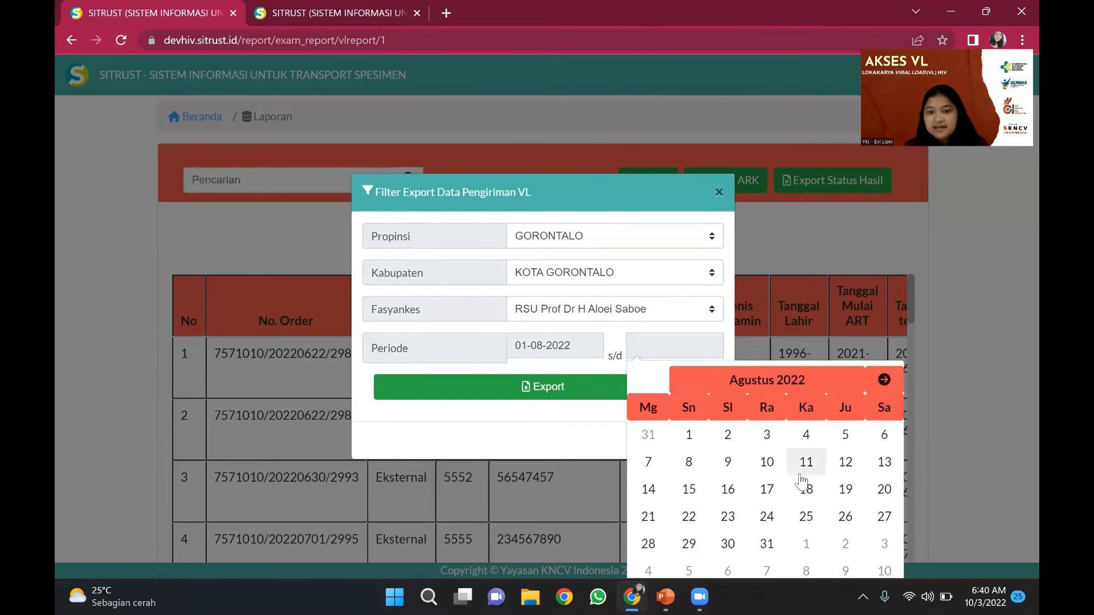
left_click(848, 515)
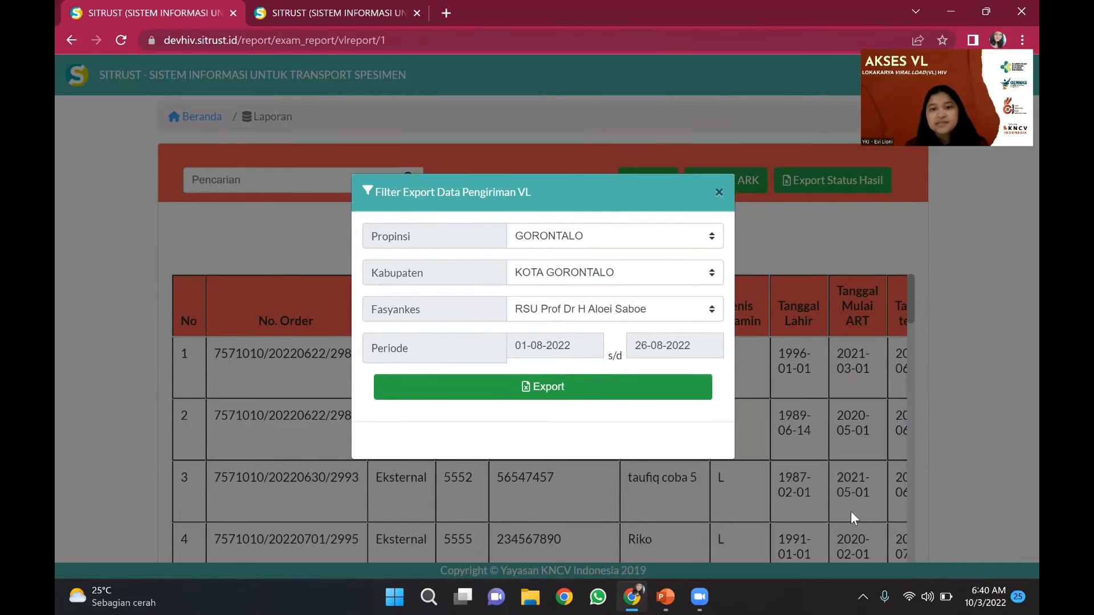
left_click(693, 392)
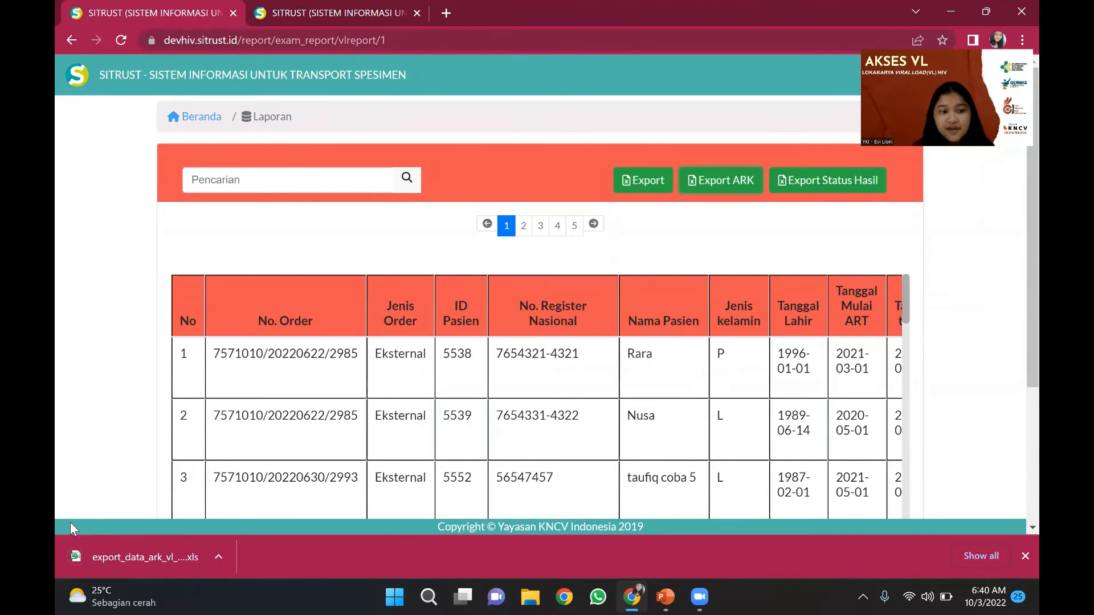
- Open the downloaded .xls report, accept the format warning, and enable editing
left_click(74, 552)
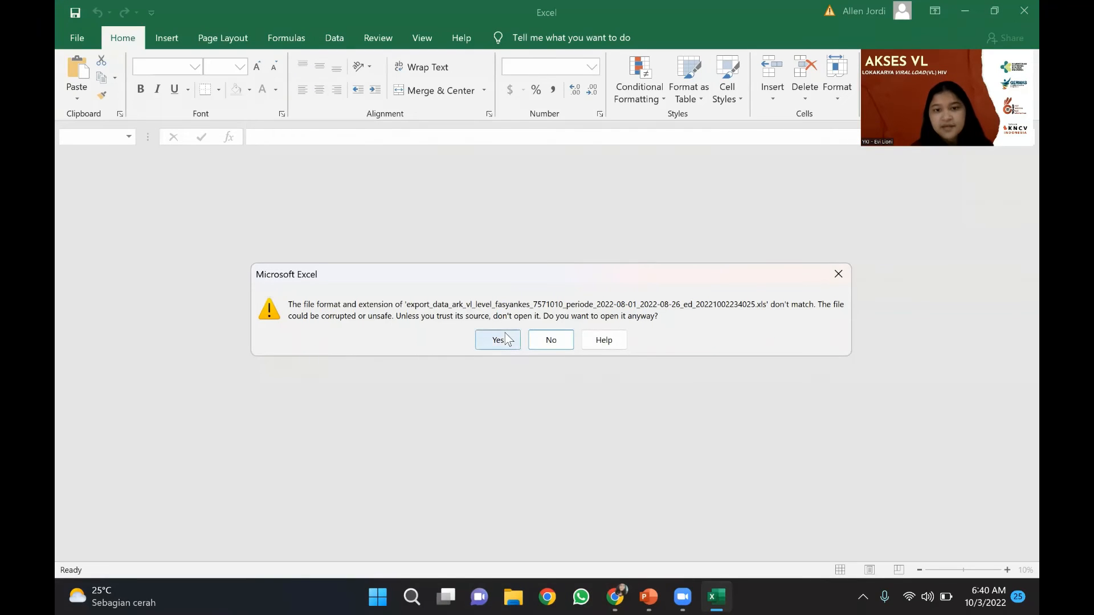
left_click(498, 339)
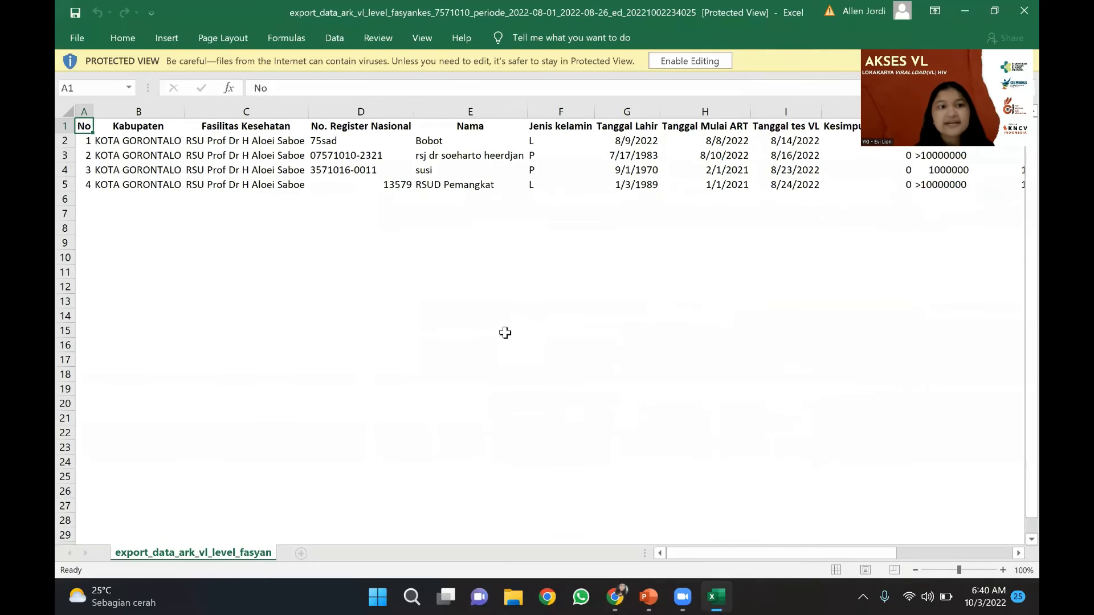
left_click(697, 67)
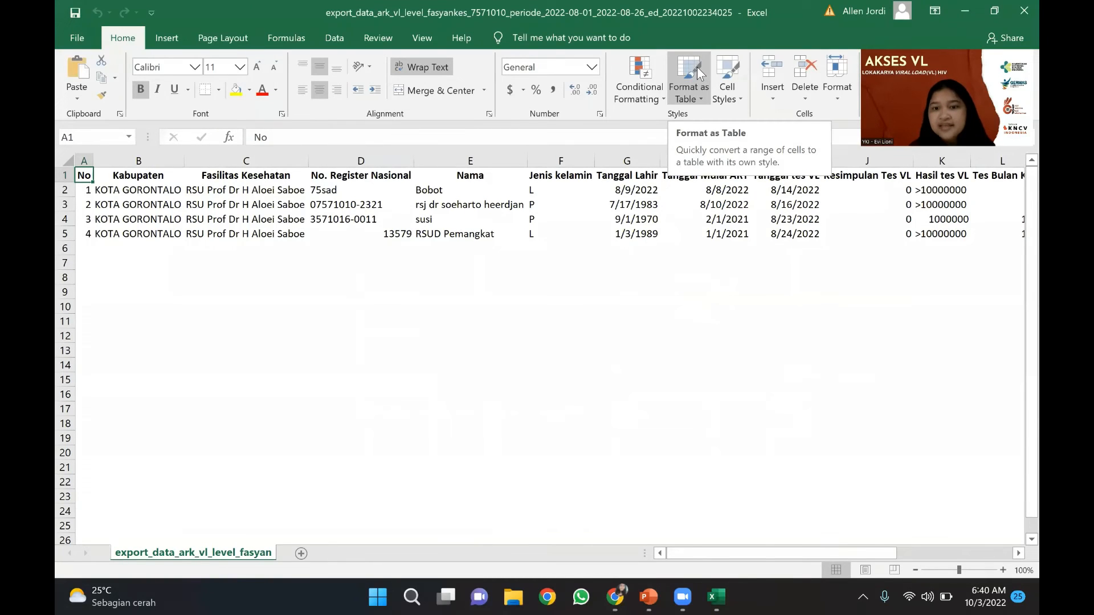
- Scroll right through the report's columns, then close Excel
left_click(869, 288)
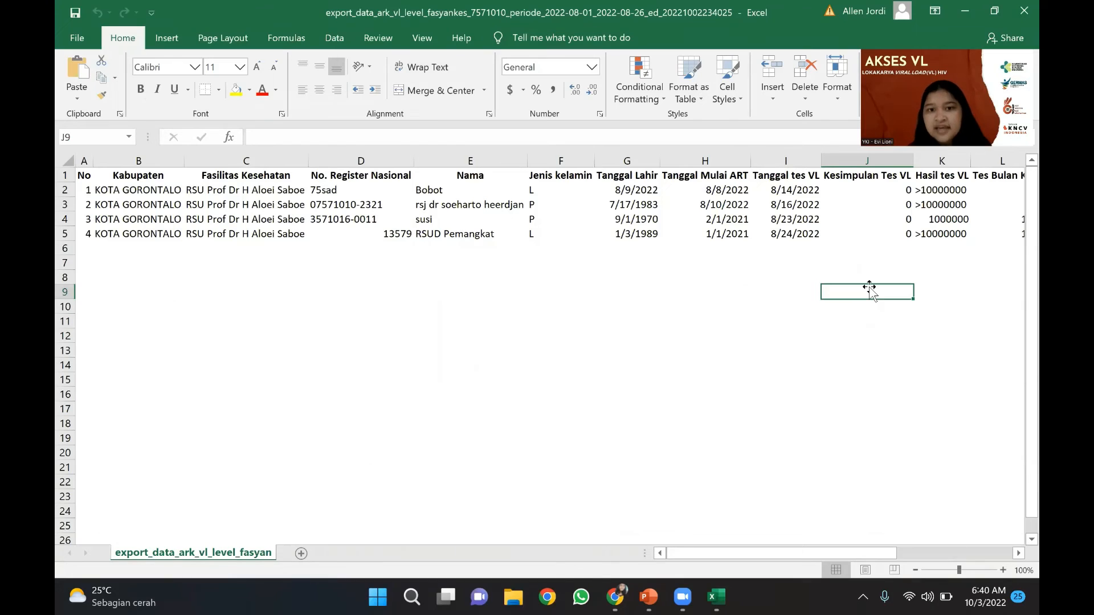
scroll(961, 219, "right", 3)
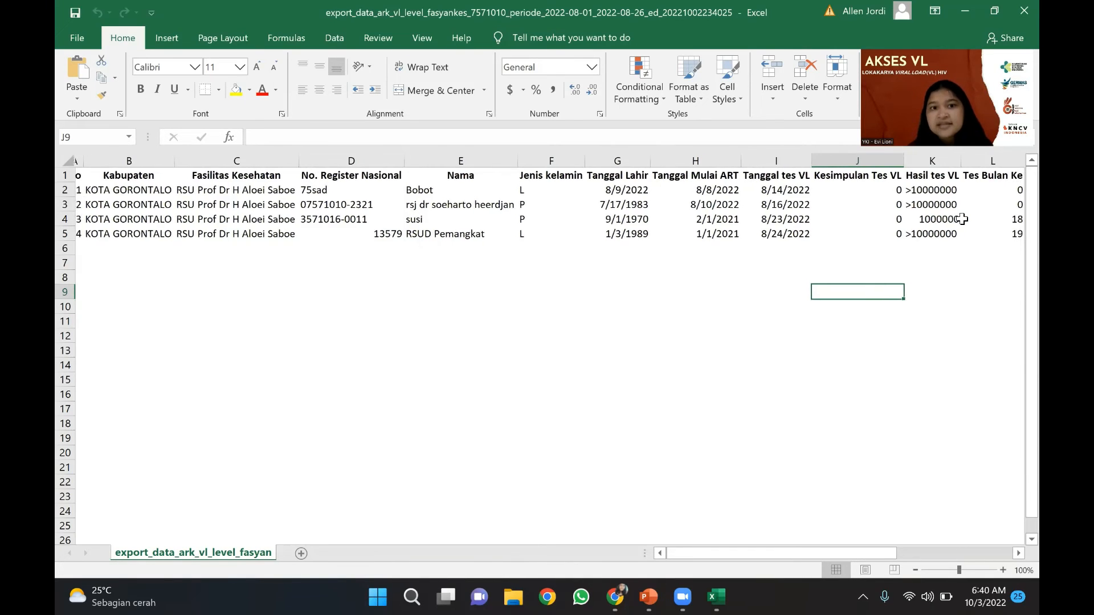
scroll(961, 219, "right", 2)
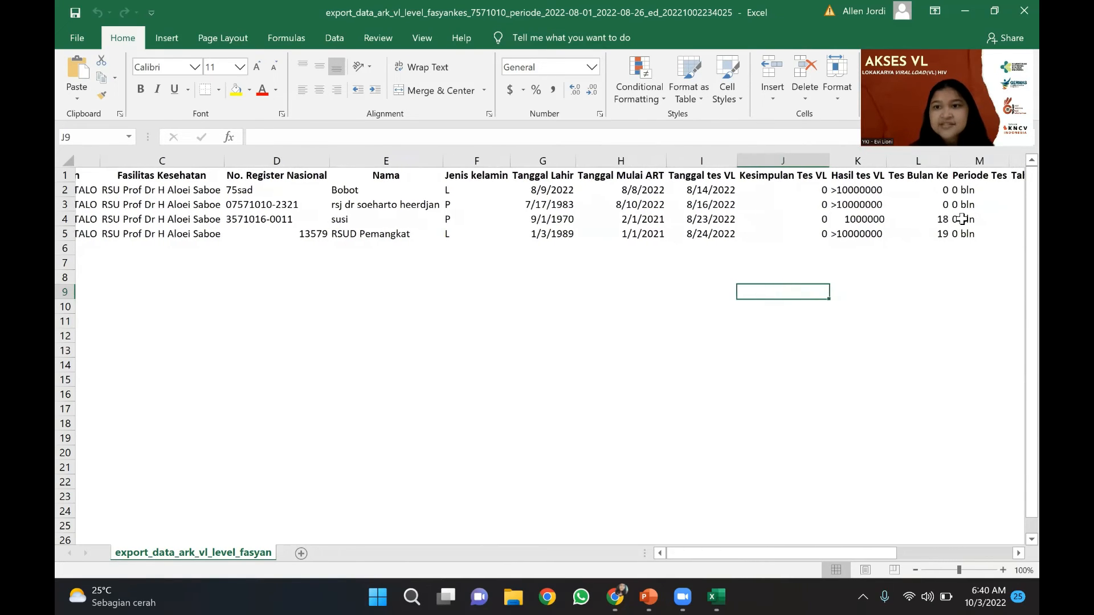
scroll(961, 218, "right", 1)
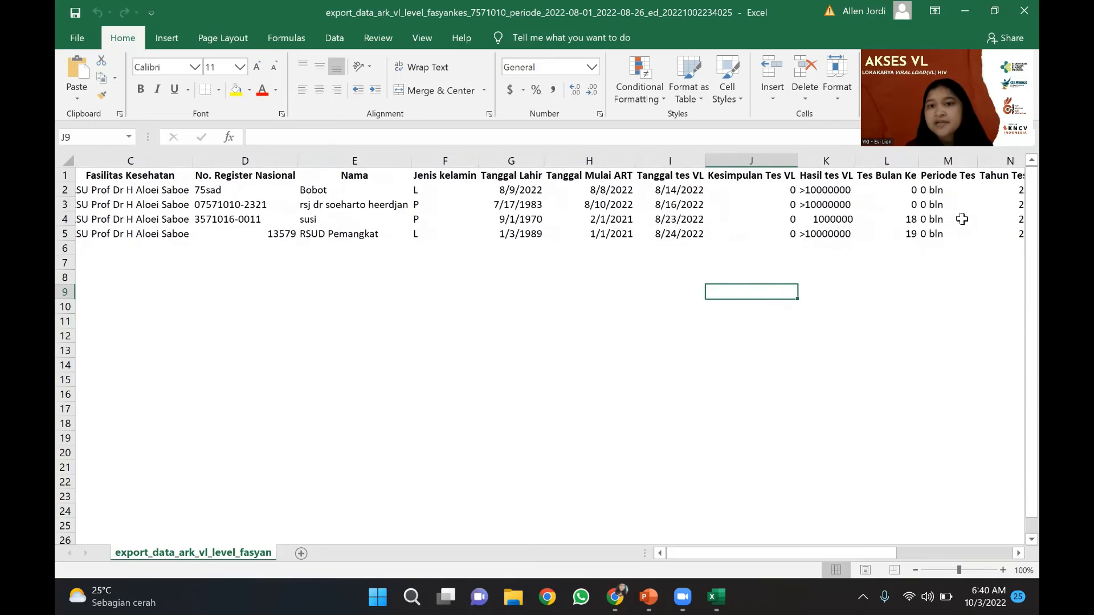
scroll(961, 218, "right", 2)
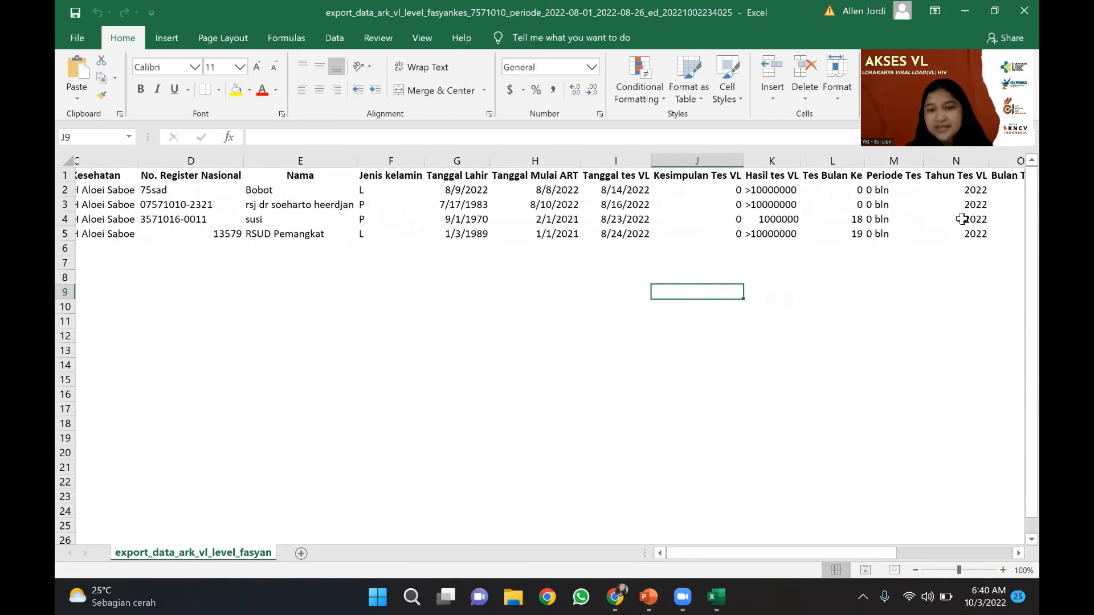
scroll(962, 219, "right", 1)
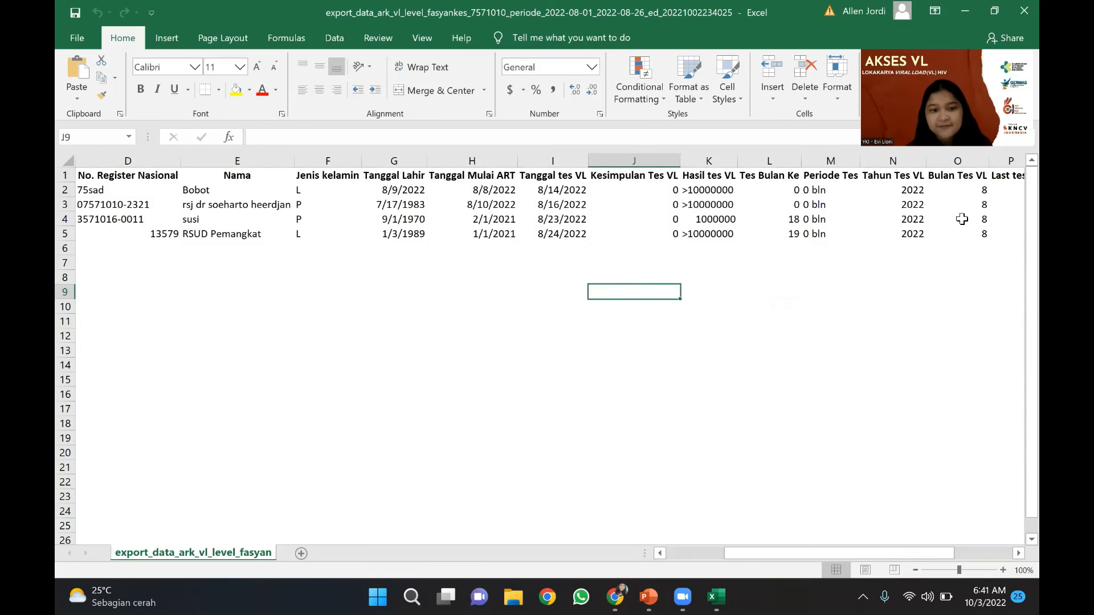
left_click(1018, 7)
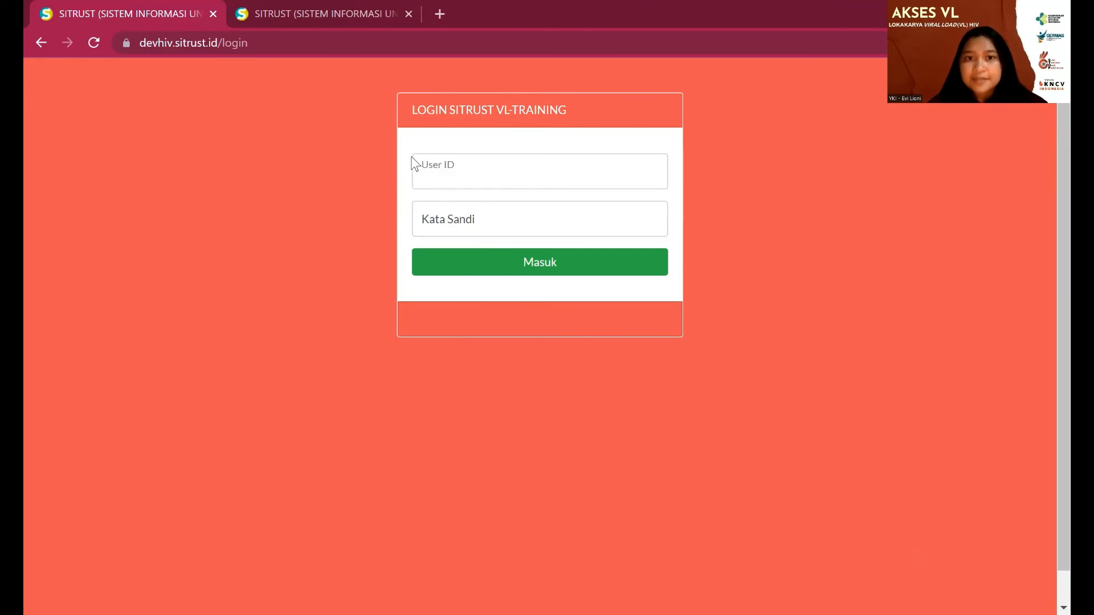
- Sign in to SITRUST with the lab account's user ID and password
left_click(441, 178)
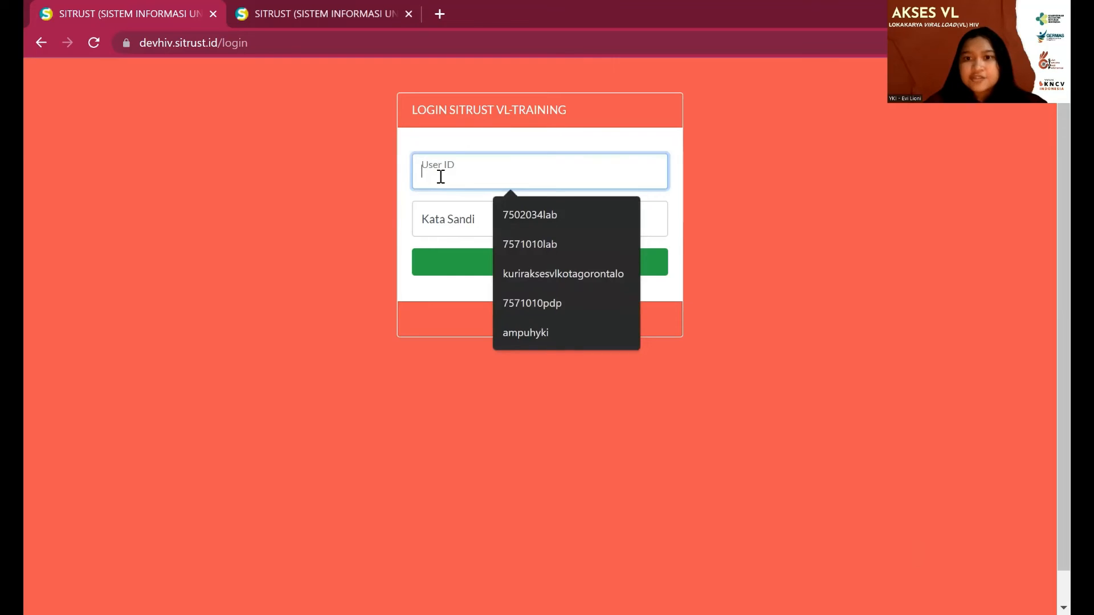
type("75")
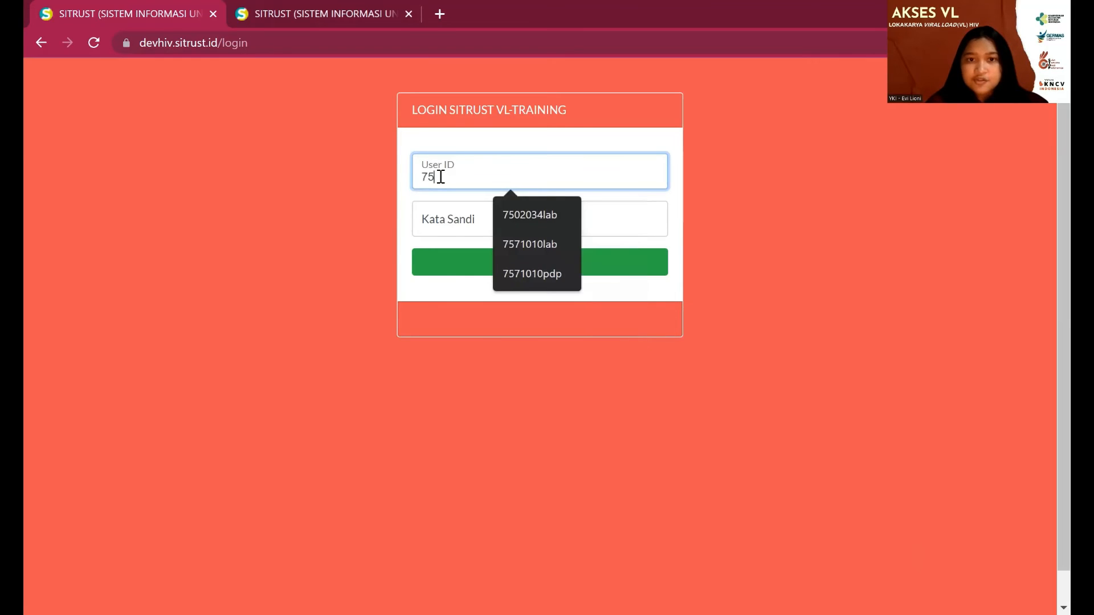
type("02034lab")
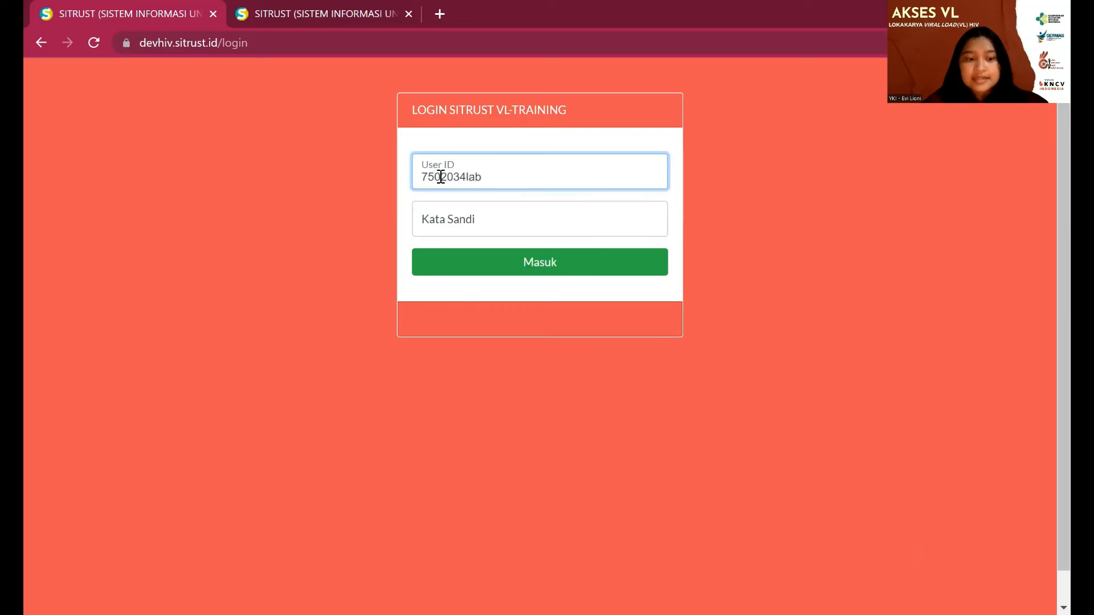
key("Tab")
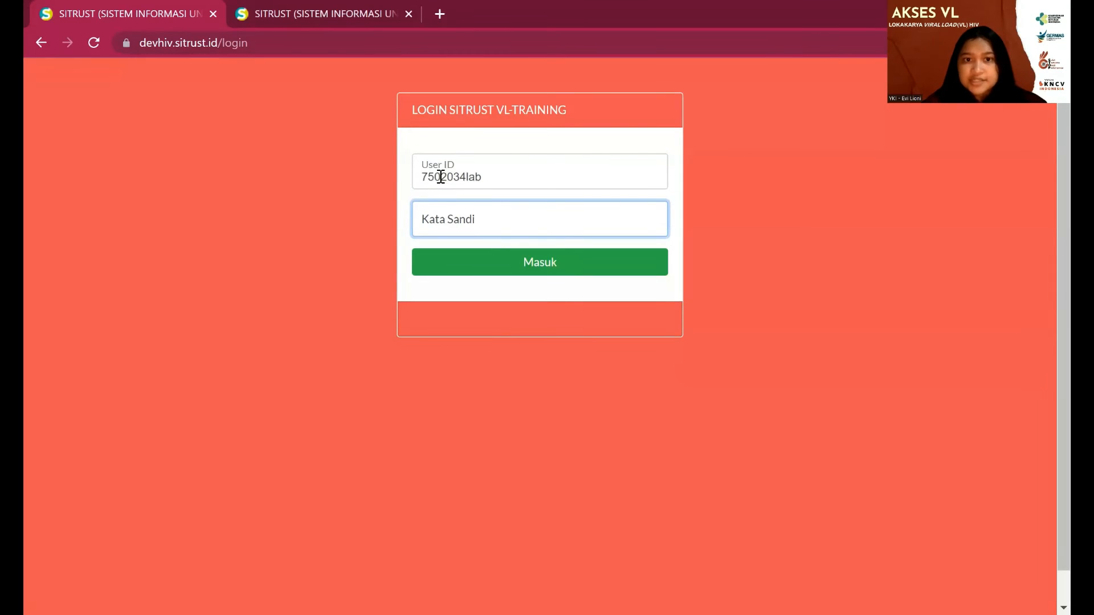
type("••••")
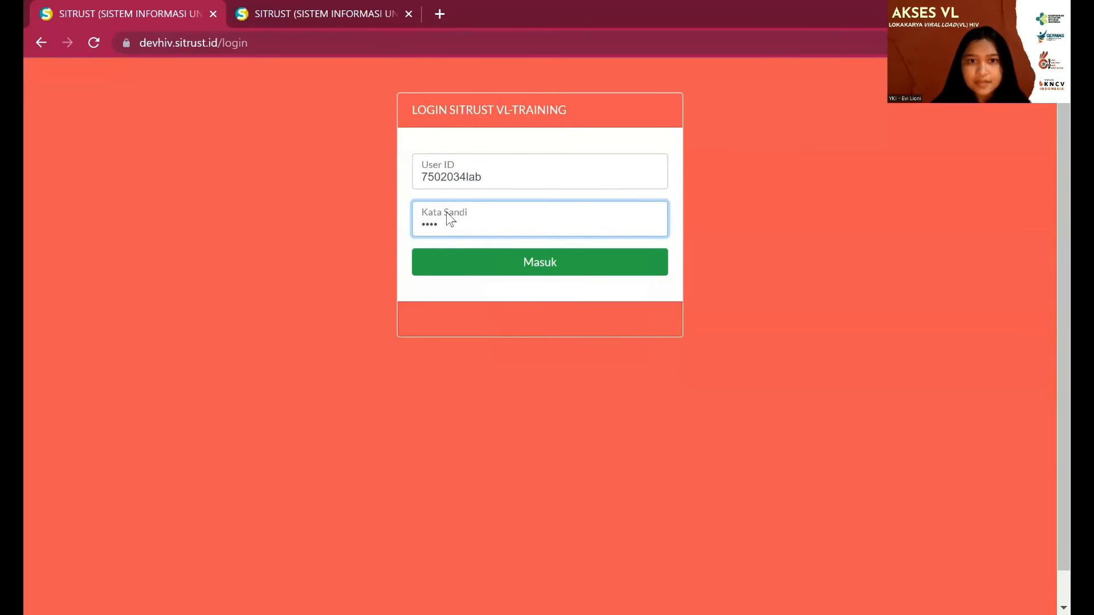
left_click(462, 267)
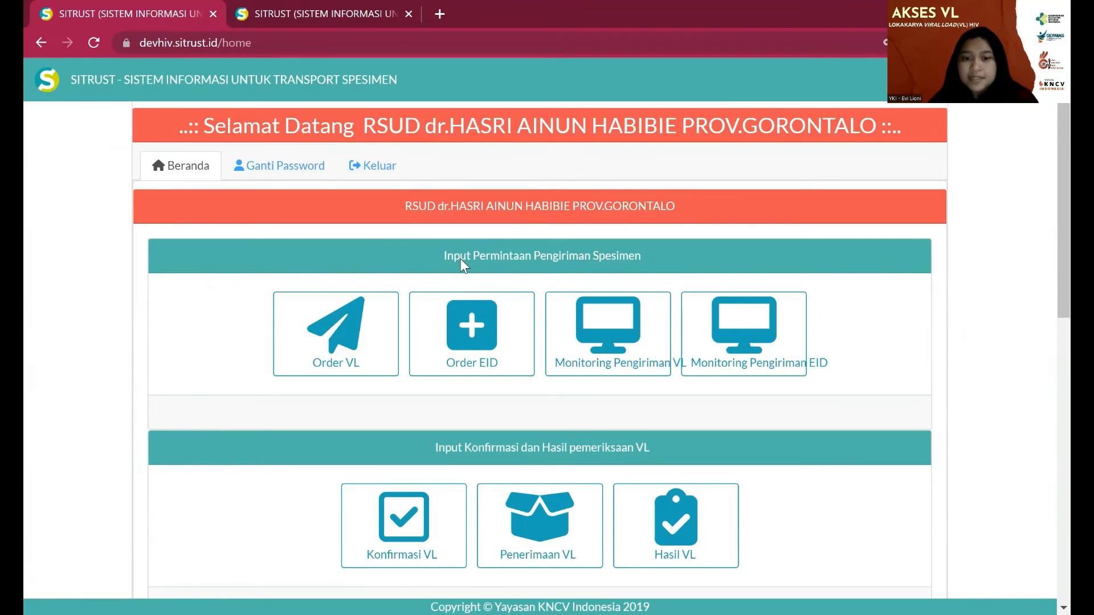
- Go to the internal VL examination requests page and start a new specimen entry
scroll(460, 259, "down", 3)
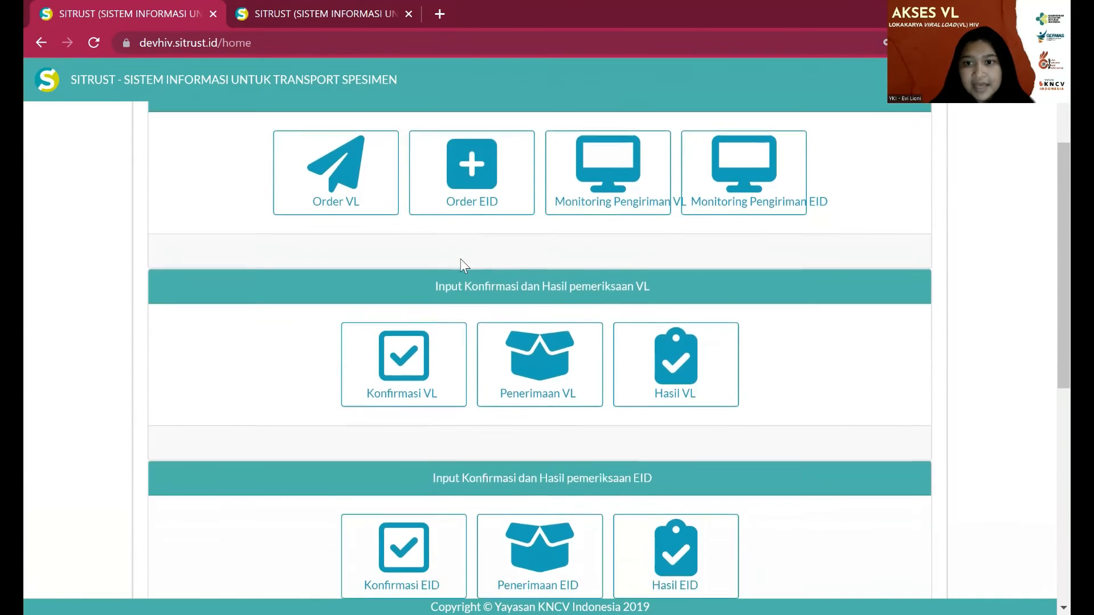
scroll(460, 259, "down", 5)
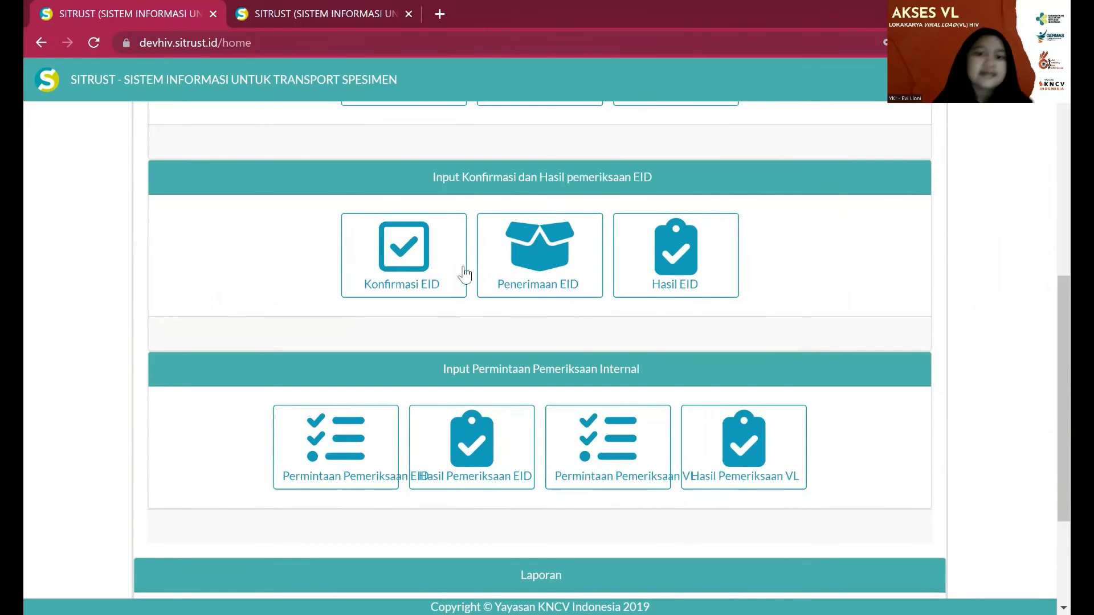
left_click(590, 445)
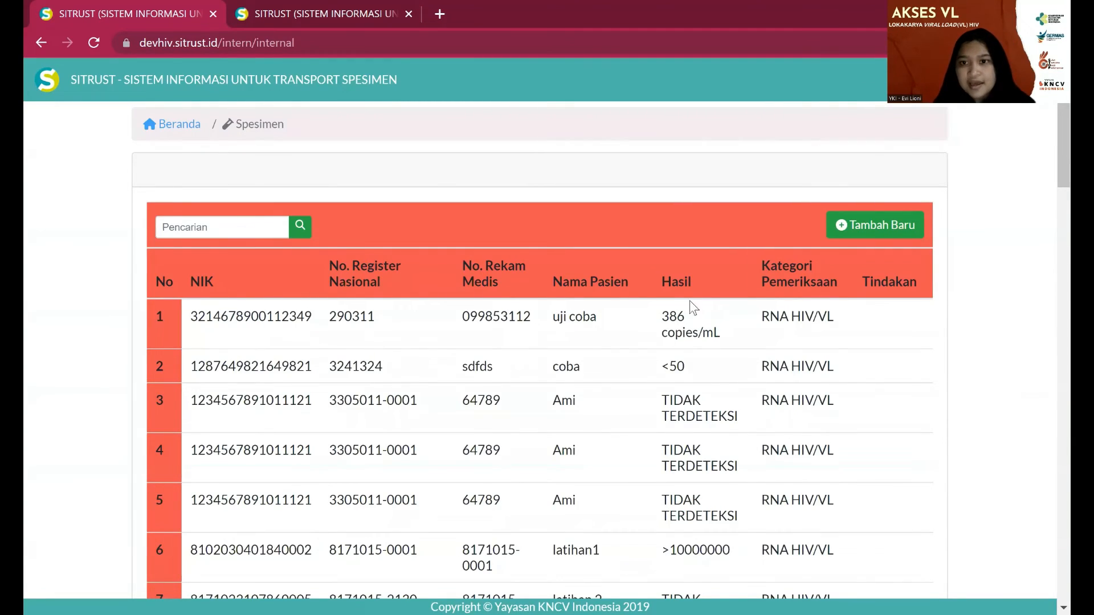
left_click(855, 234)
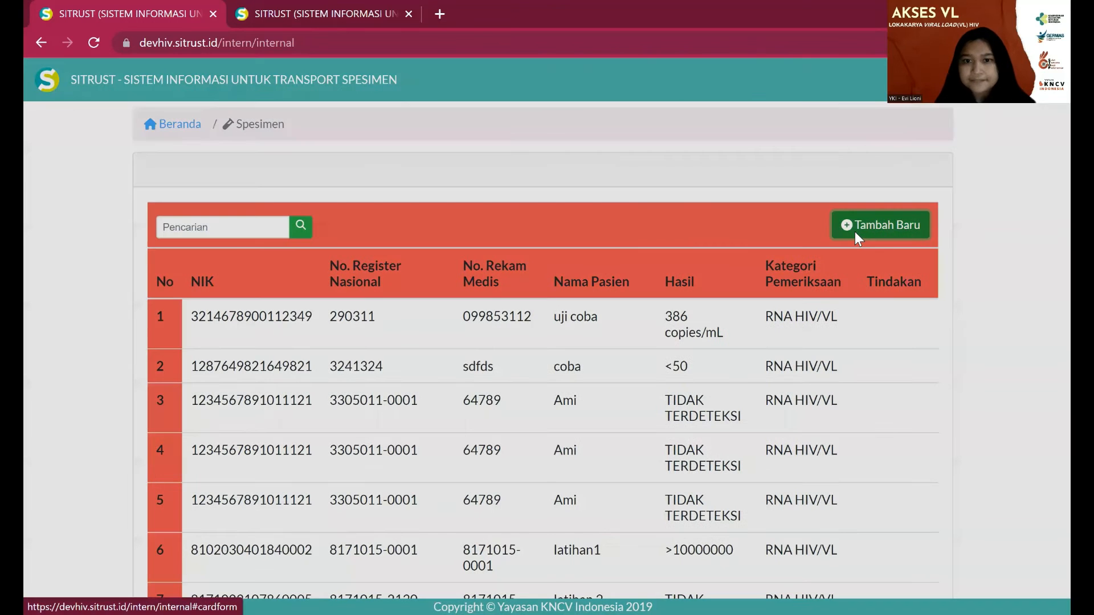
- Enter the test patient's NIK, national register number, medical record number and name TEST LOKAKARYA 3
left_click(855, 231)
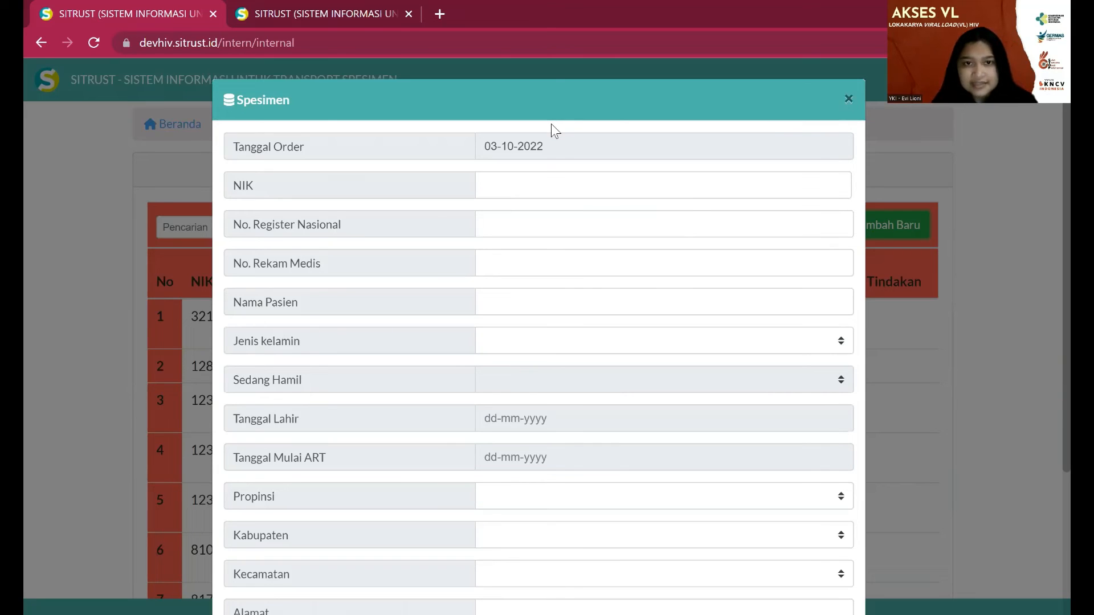
left_click(545, 195)
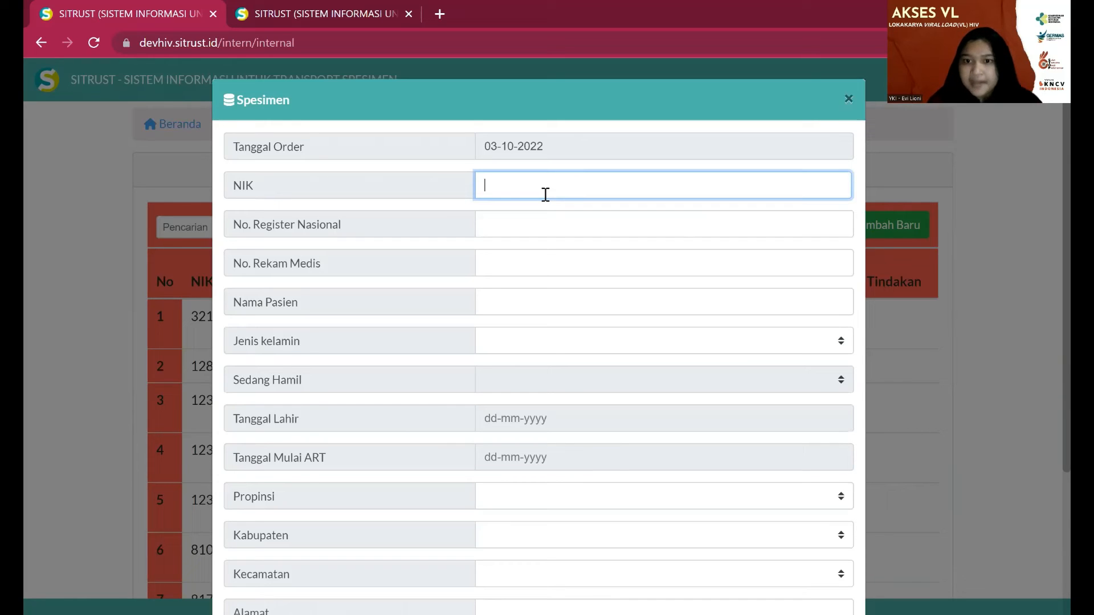
type("7502")
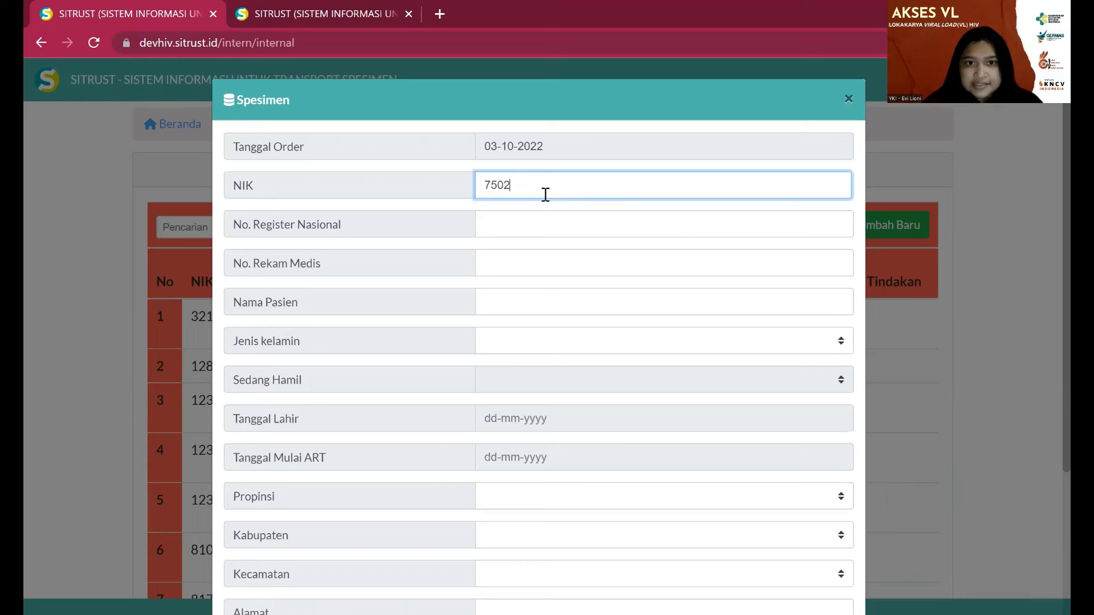
type("999")
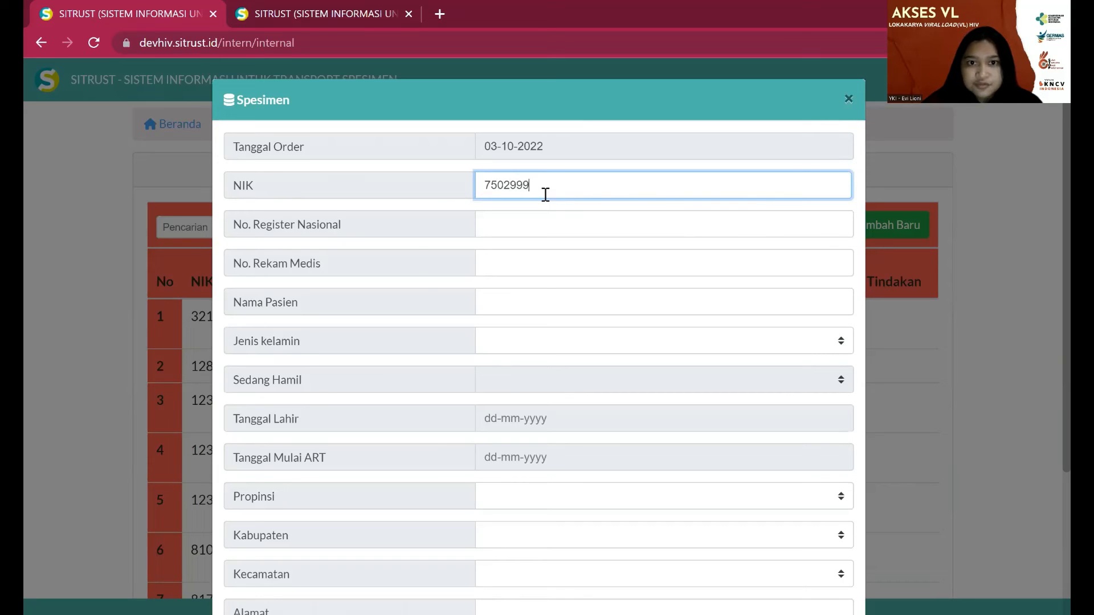
type("99999999")
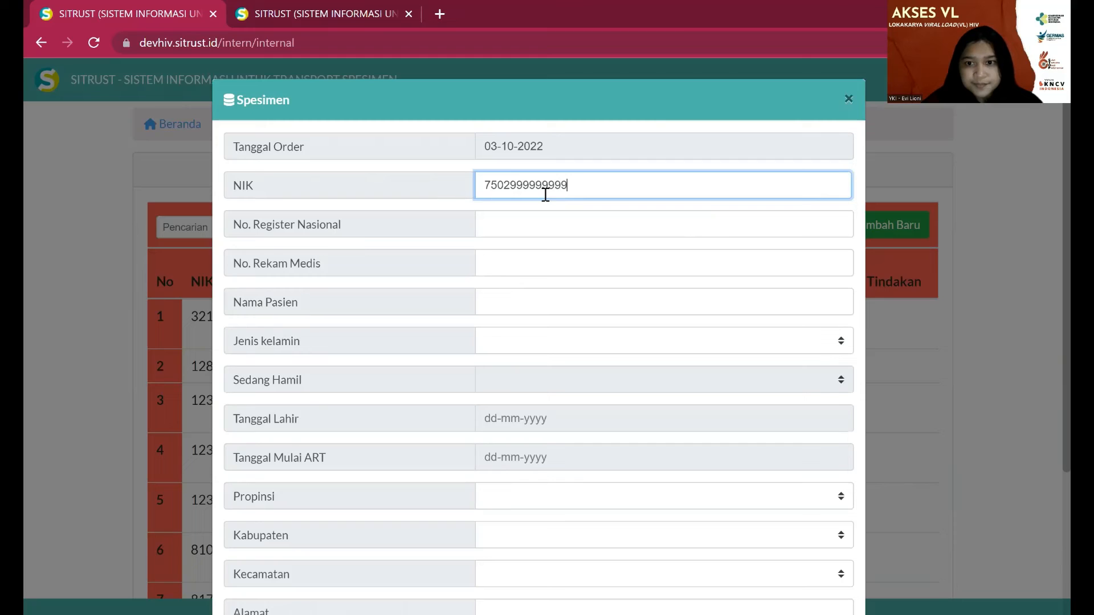
type("9")
key("Tab")
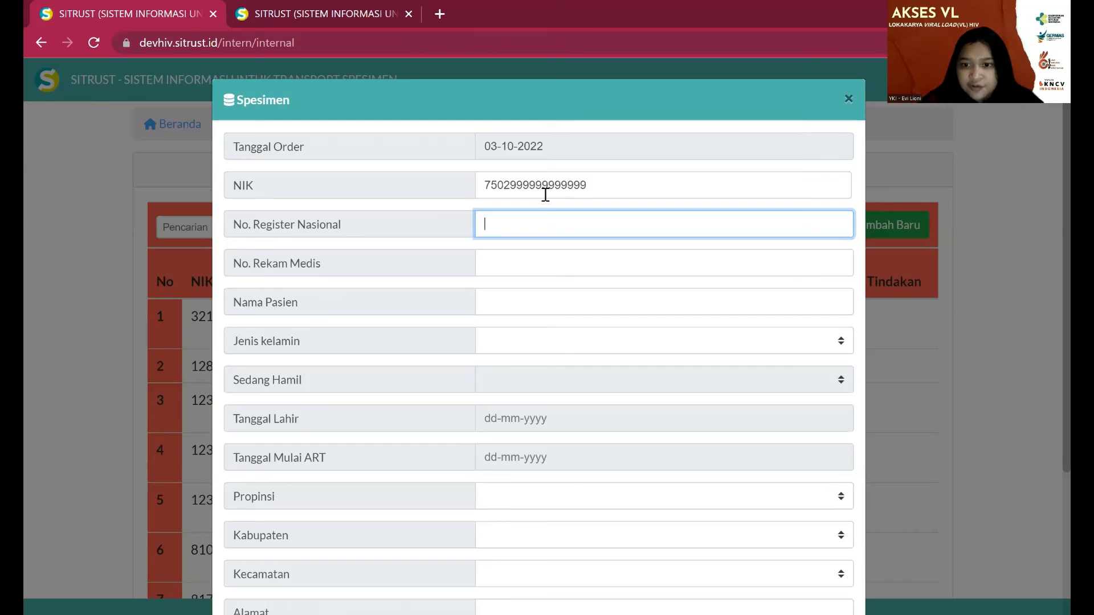
type("75")
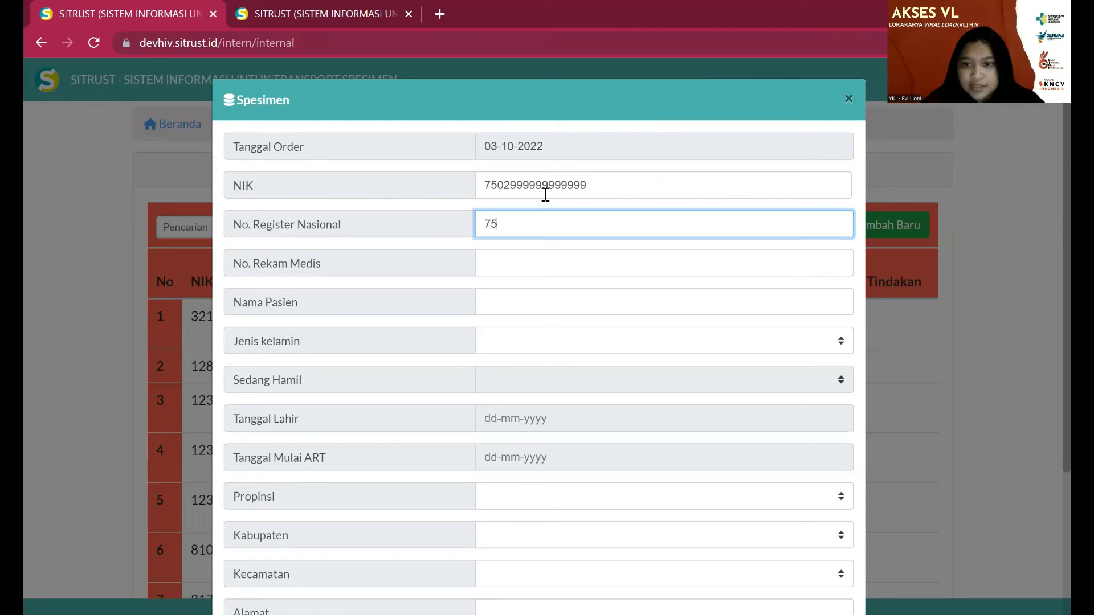
type("02034")
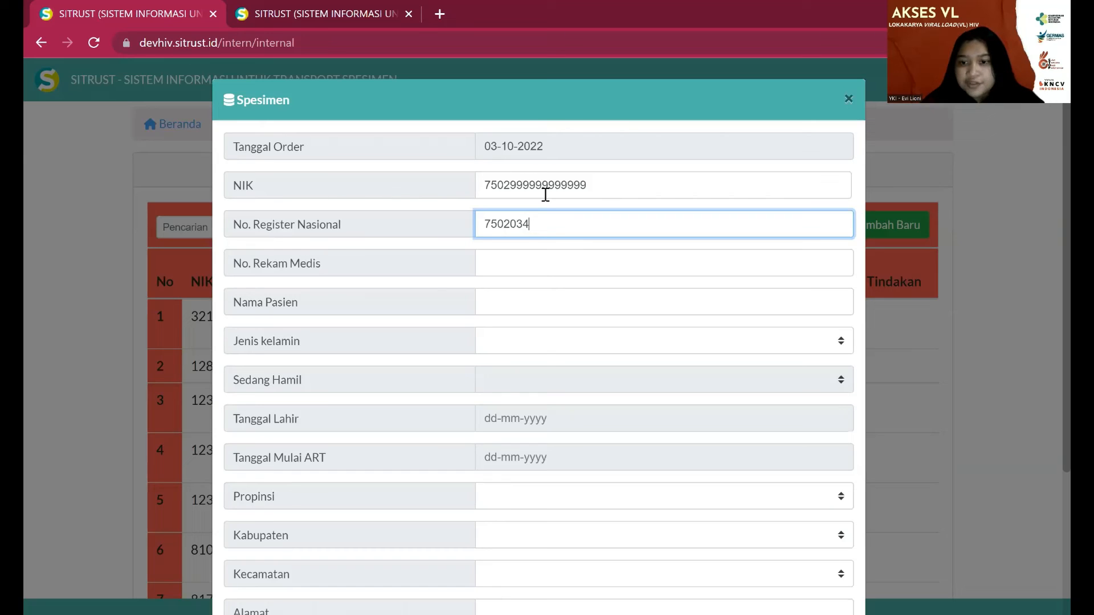
type("-")
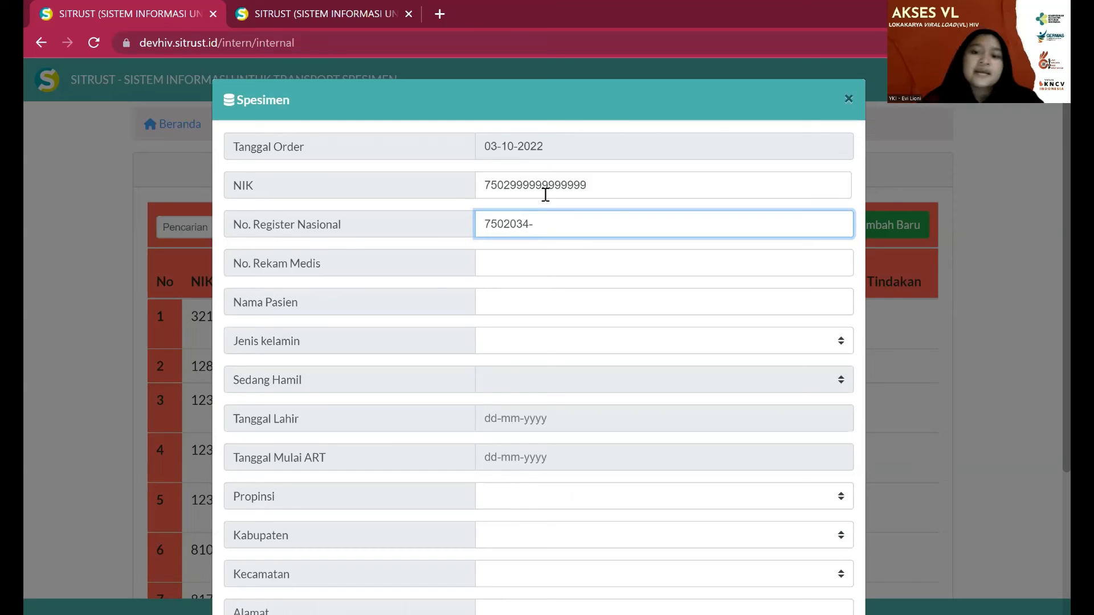
type("9999")
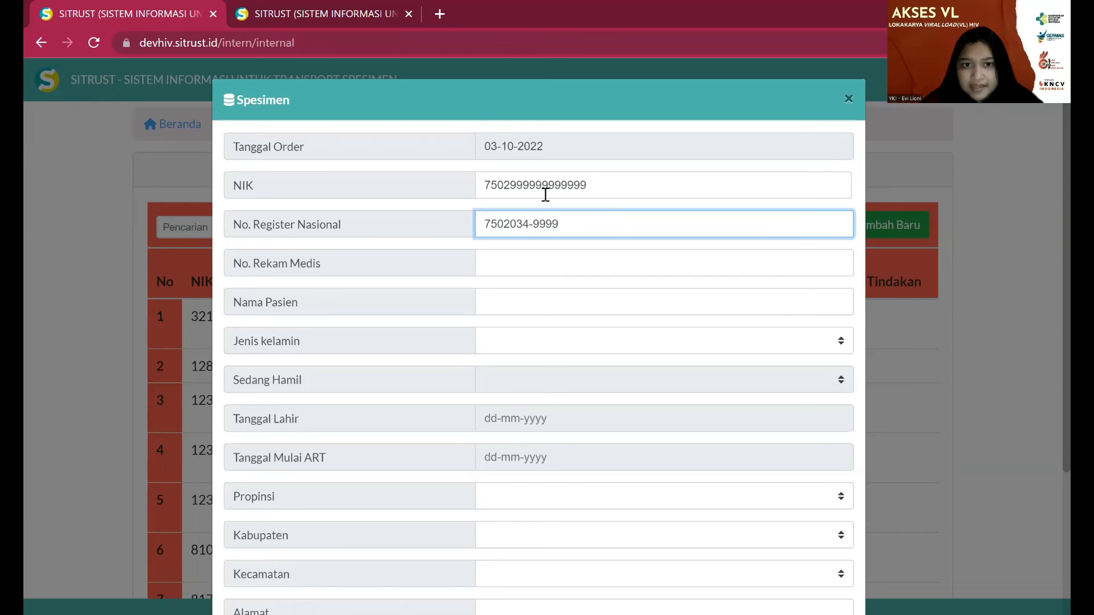
key("Tab")
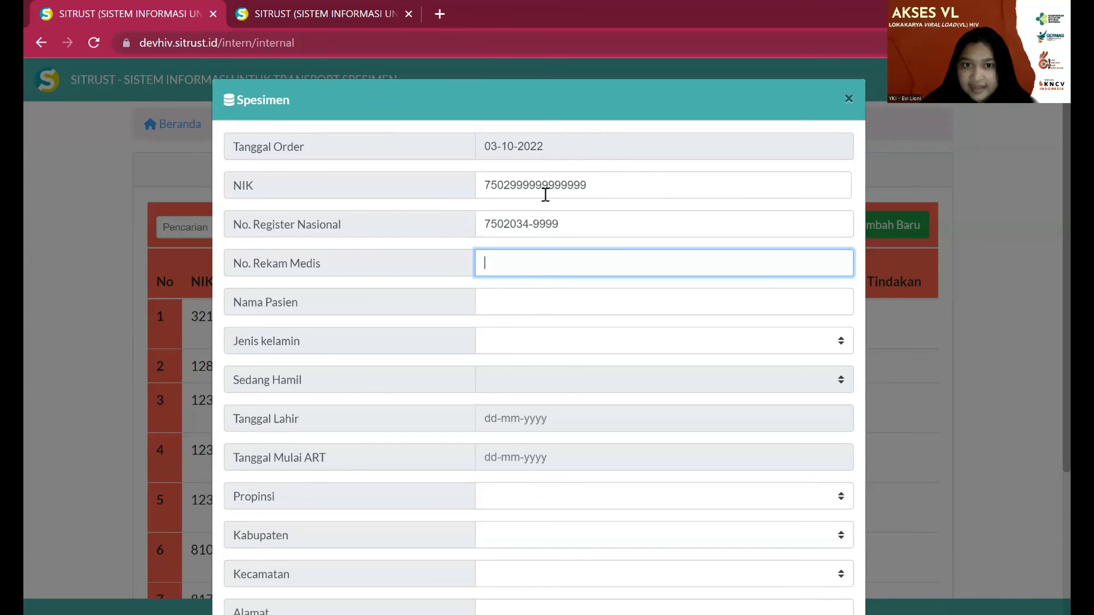
type("9999")
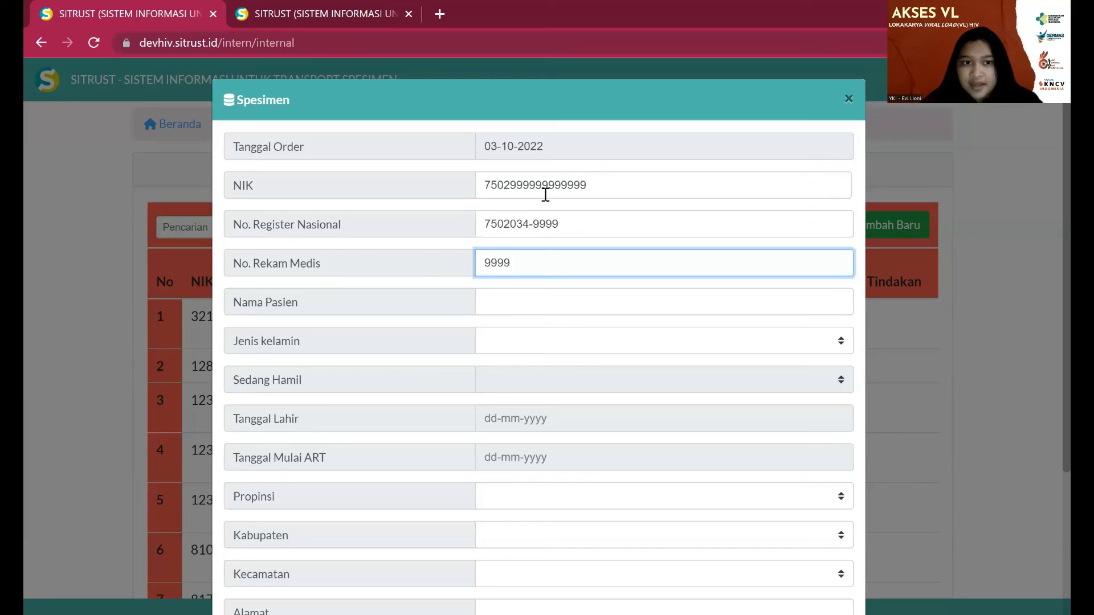
key("Tab")
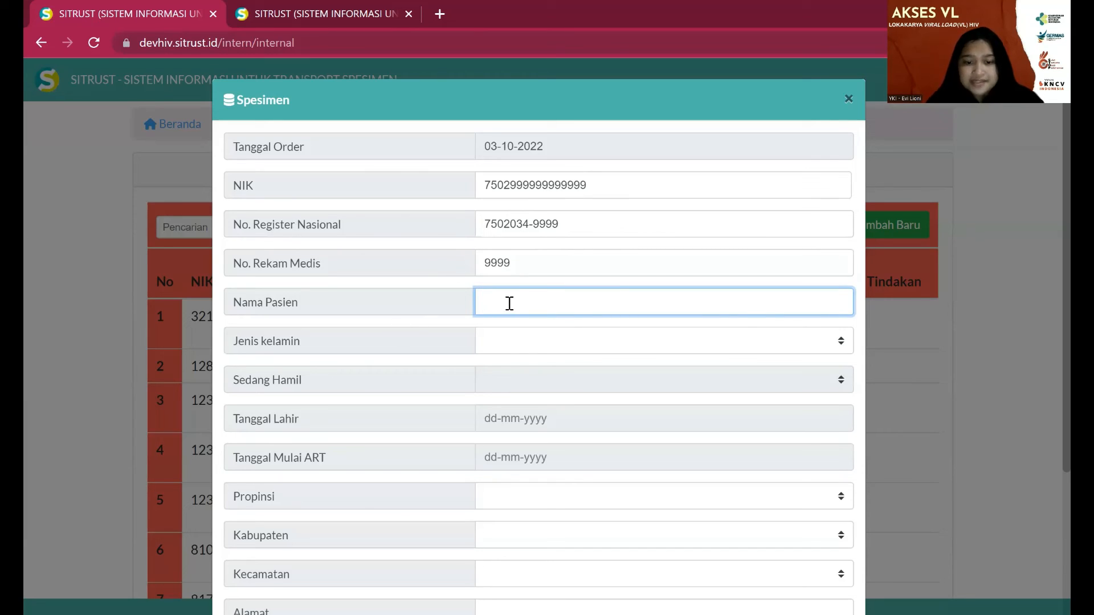
type("TEST ")
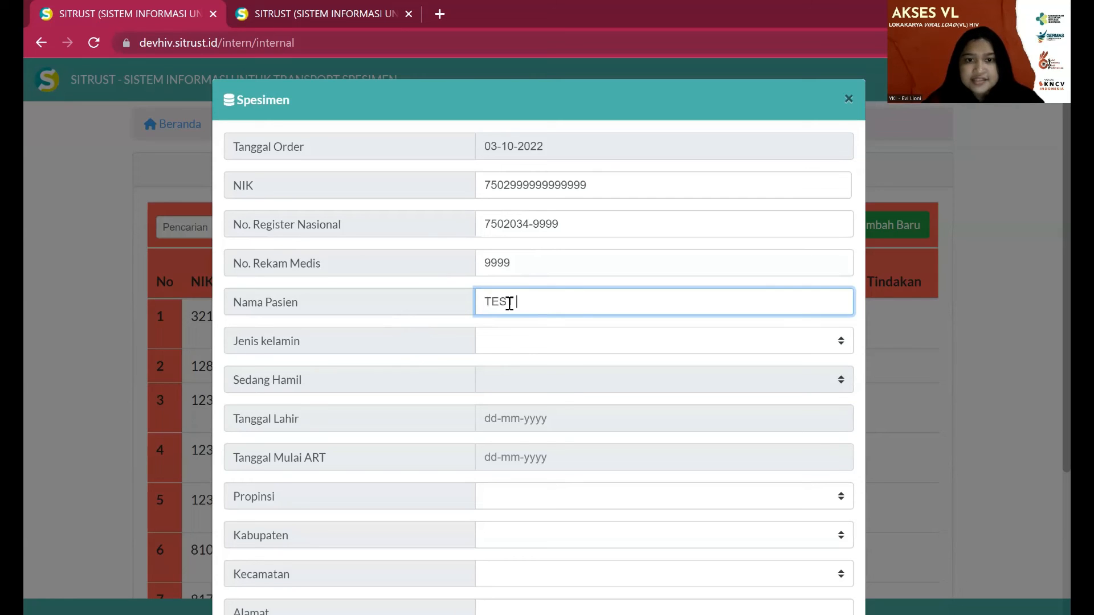
type("LOKAKARYA 3")
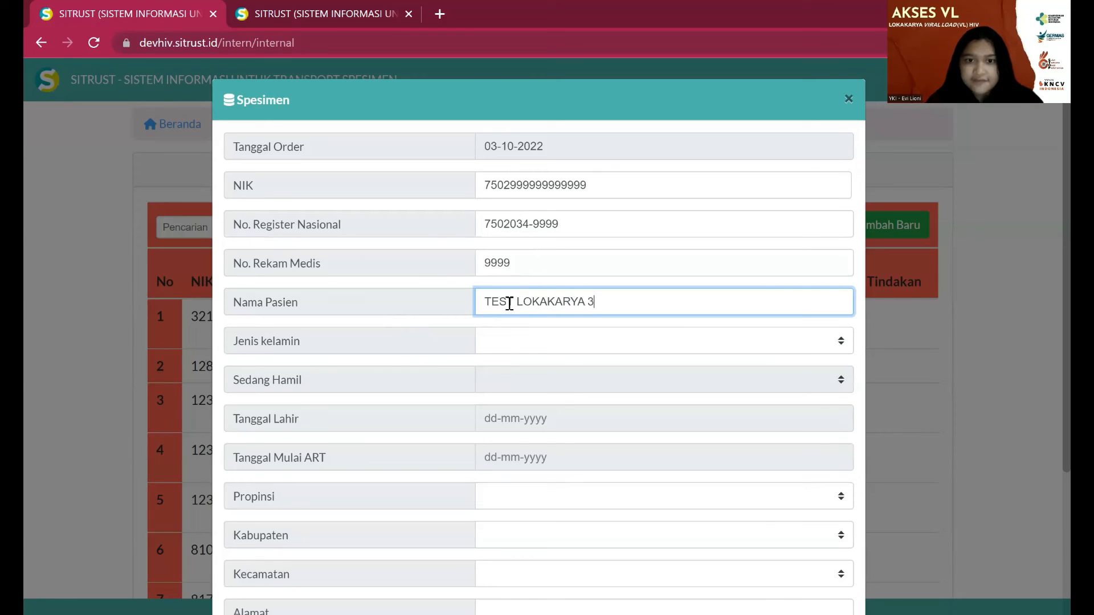
scroll(508, 303, "down", 3)
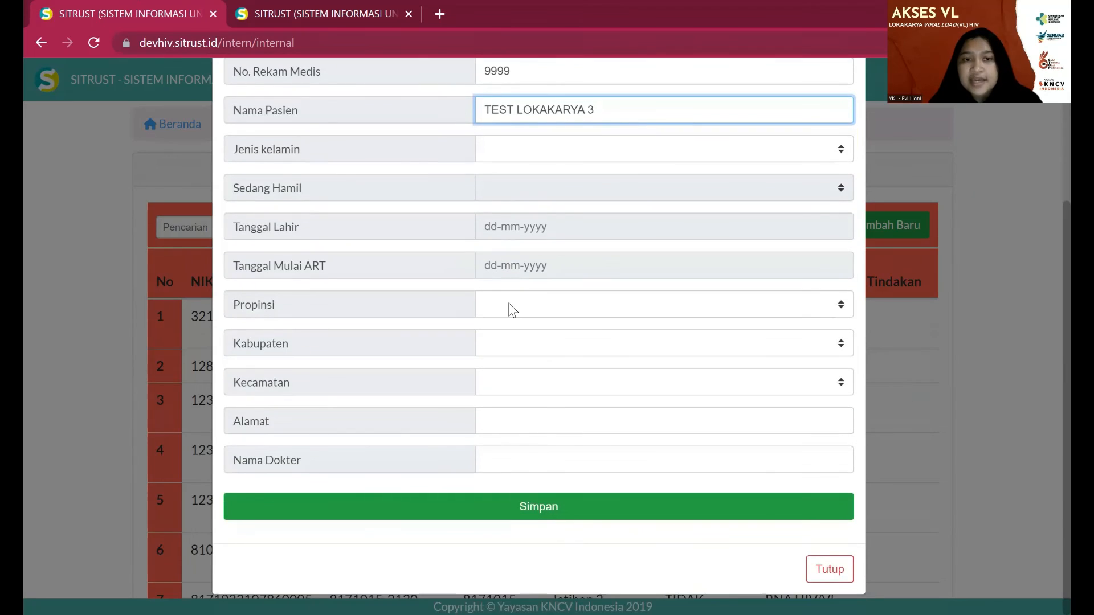
- Set Jenis kelamin to Perempuan and Sedang Hamil to Tidak
left_click(534, 149)
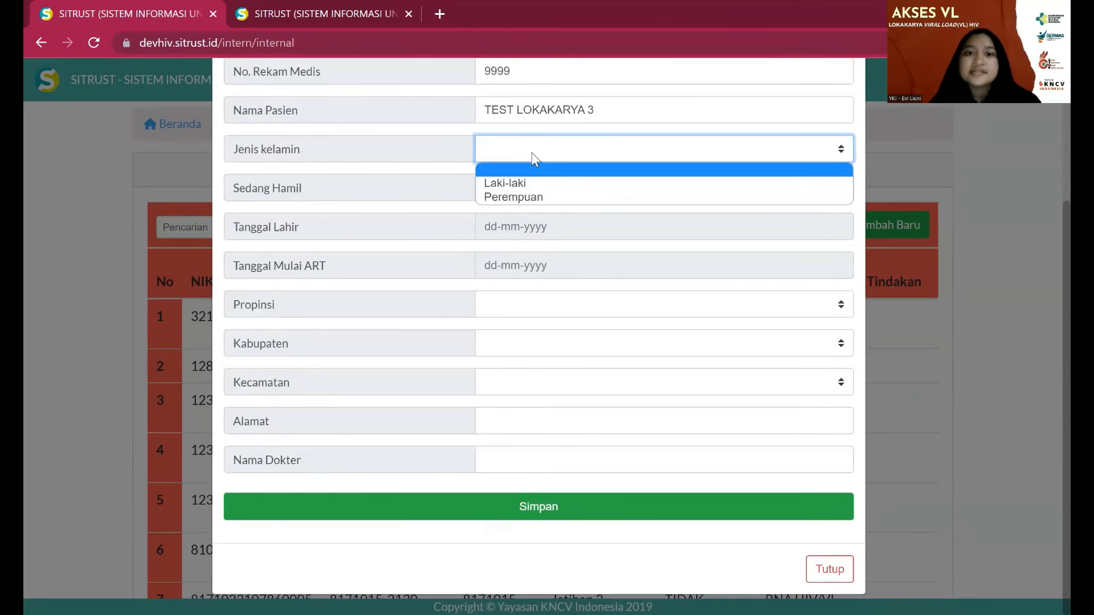
left_click(528, 195)
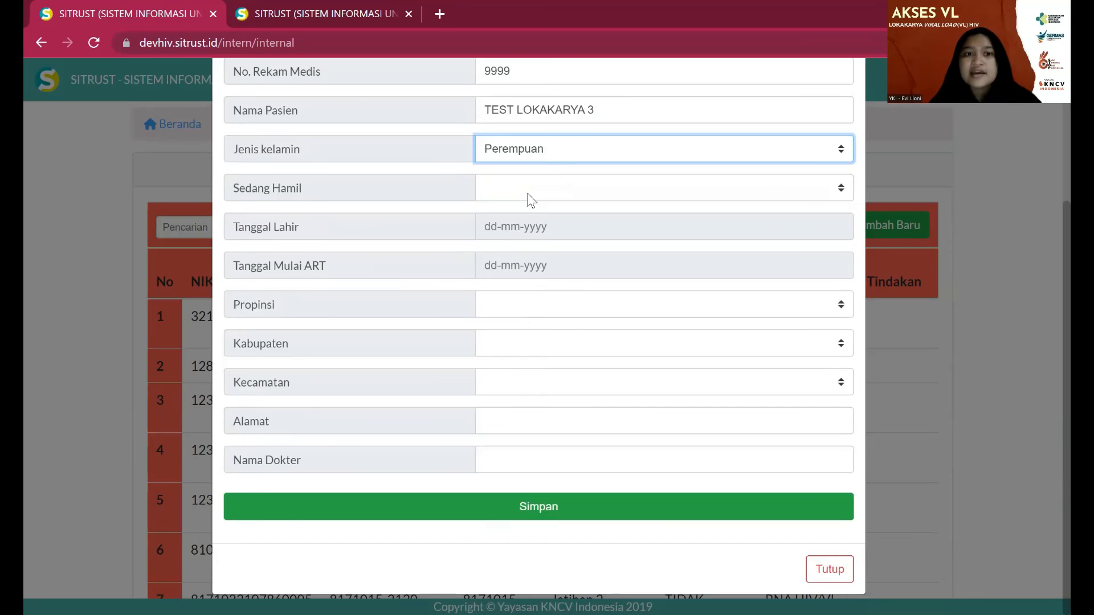
left_click(531, 196)
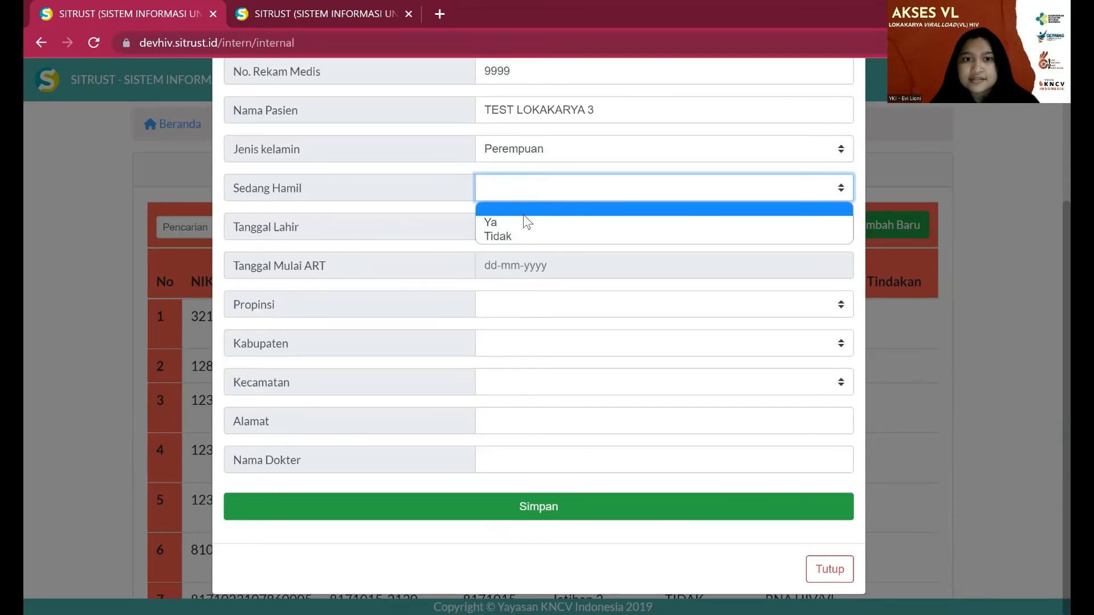
left_click(520, 236)
left_click(519, 231)
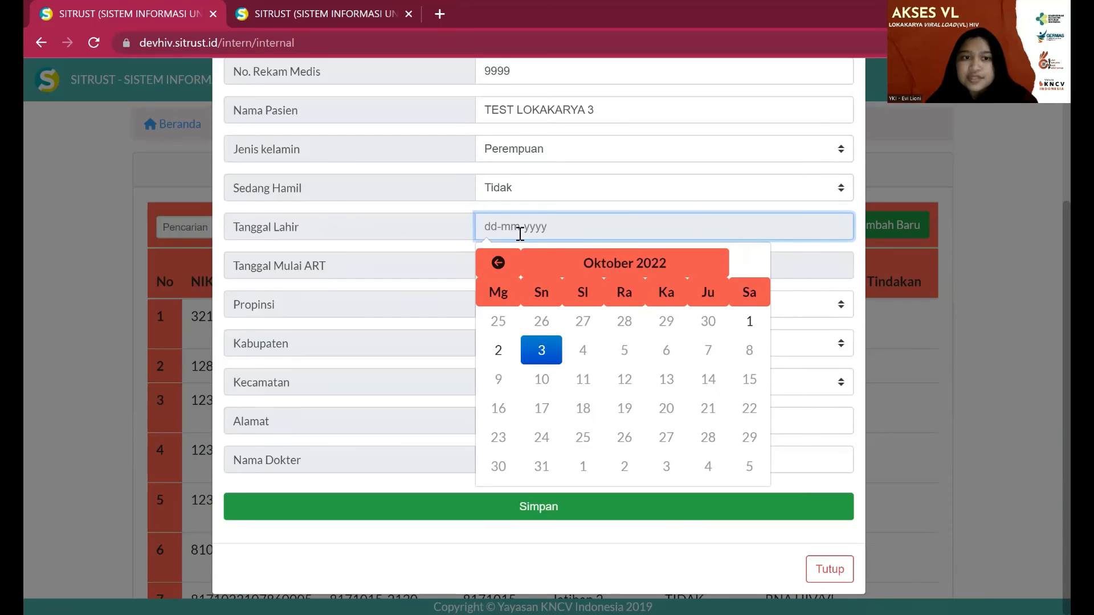
- Set the patient's birth date (Tanggal Lahir) to 02/01/1999
left_click(541, 268)
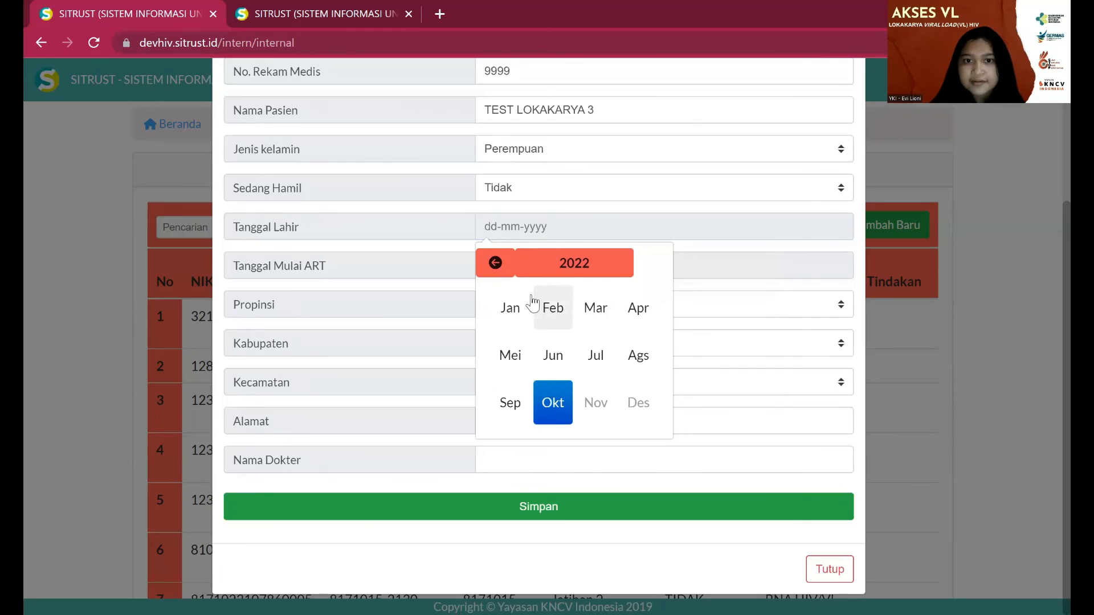
double_click(495, 273)
triple_click(495, 273)
double_click(495, 273)
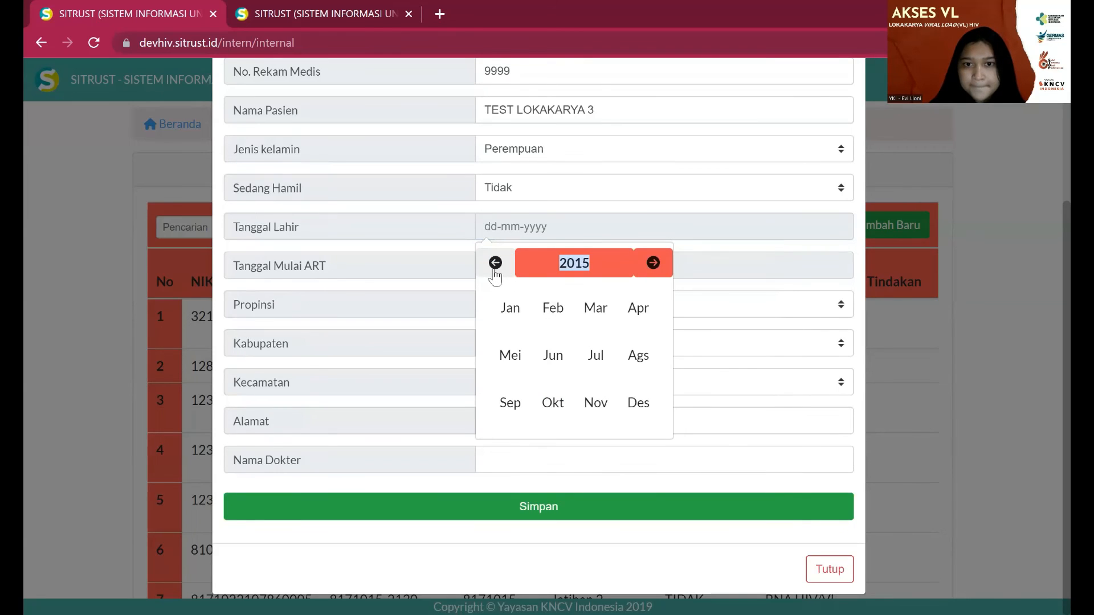
double_click(495, 273)
double_click(495, 272)
double_click(495, 273)
left_click(495, 272)
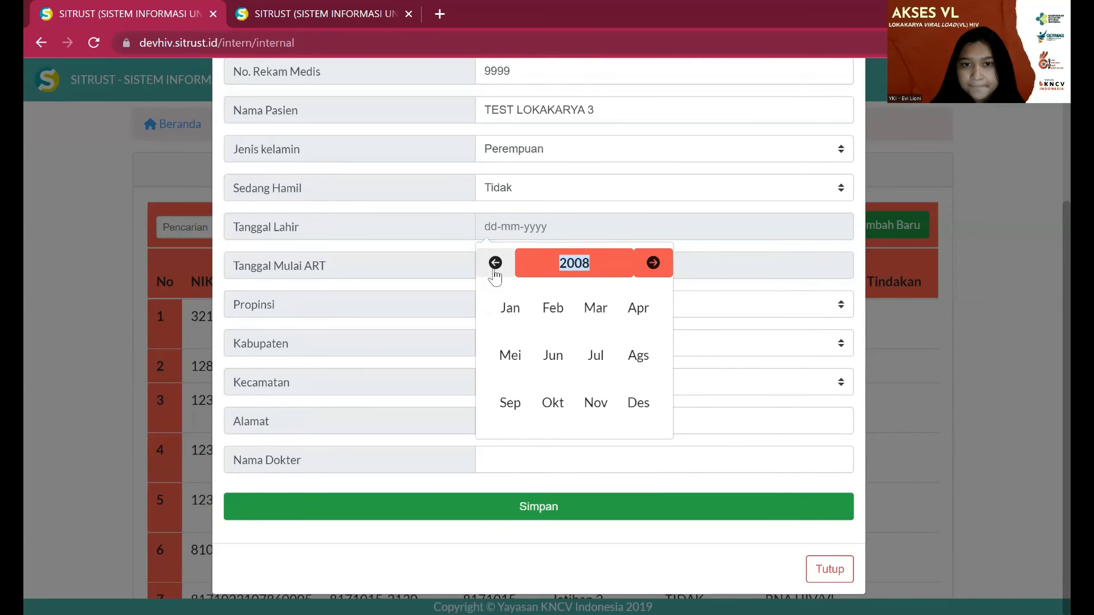
left_click(495, 272)
left_click(494, 273)
left_click(495, 273)
double_click(495, 273)
double_click(495, 273)
left_click(495, 273)
left_click(495, 272)
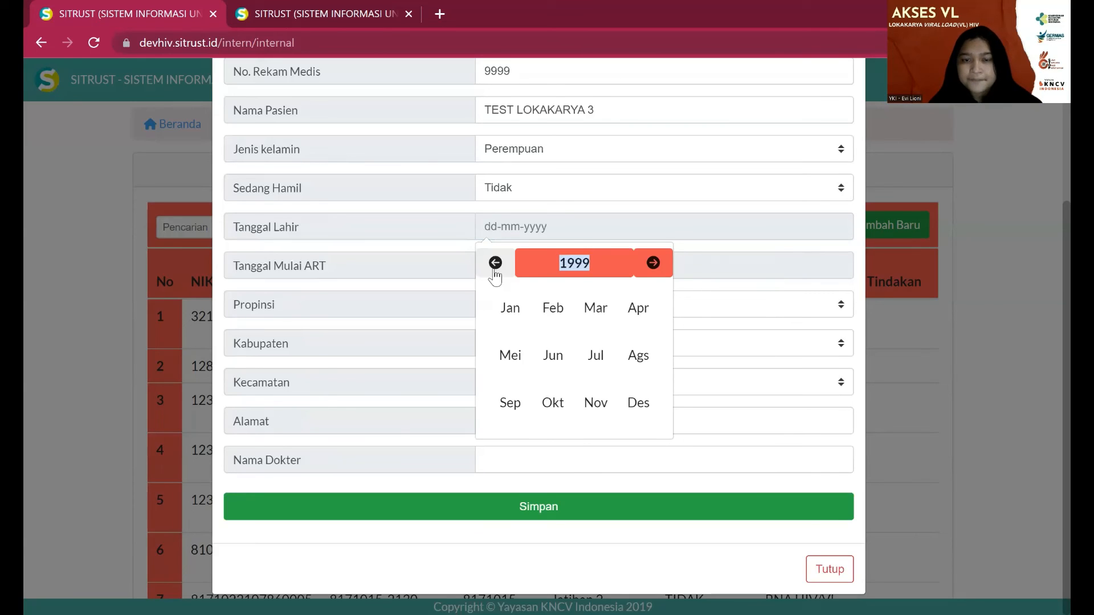
left_click(557, 321)
left_click(552, 322)
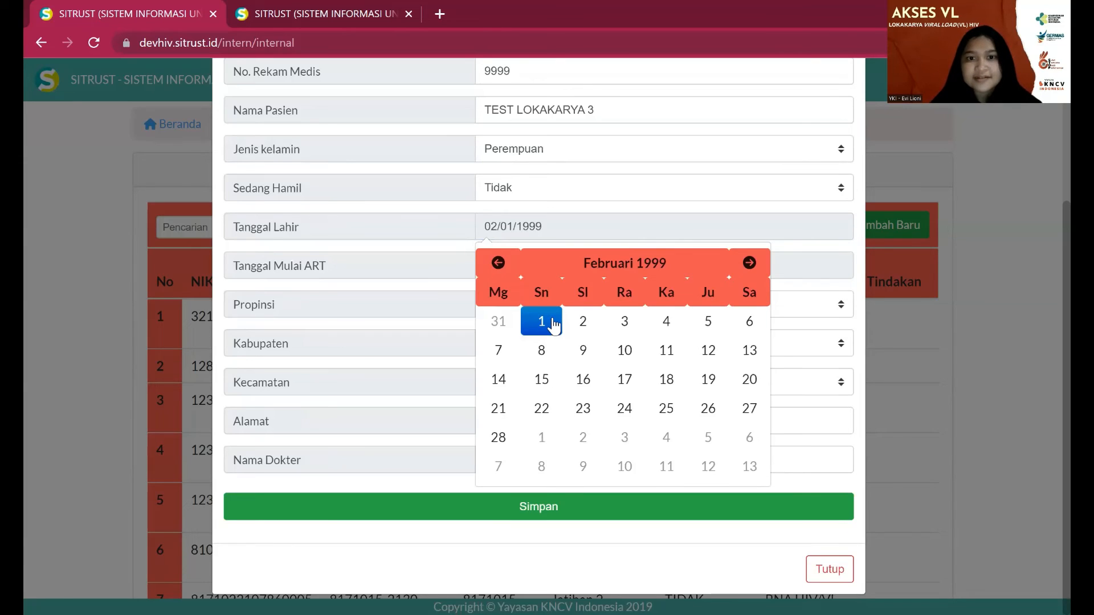
left_click(547, 218)
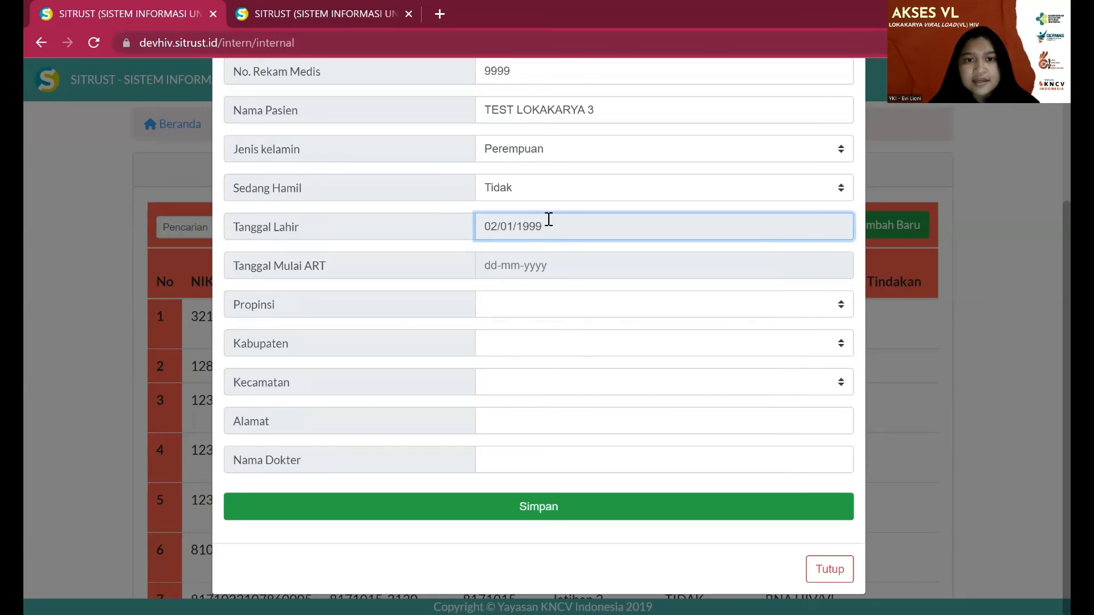
- Set Tanggal Mulai ART to 02-01-2022
left_click(547, 264)
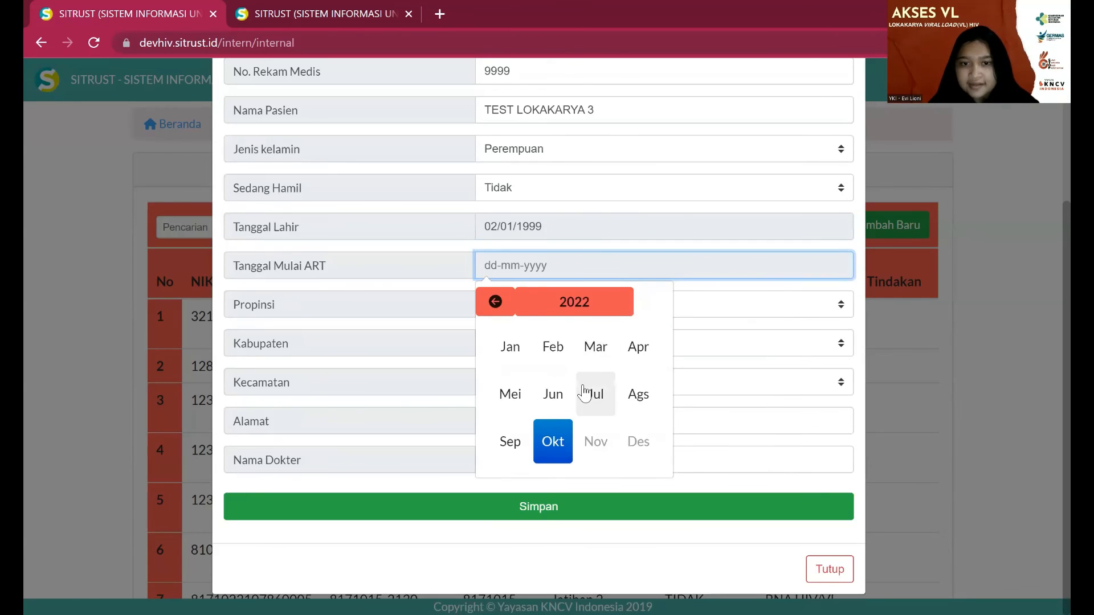
left_click(522, 356)
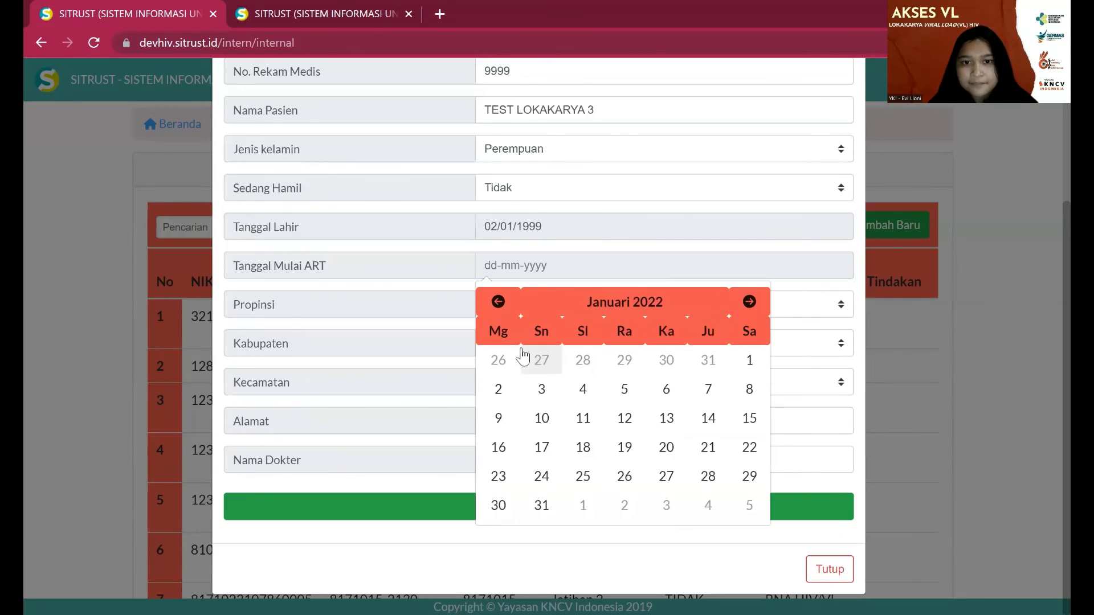
left_click(499, 391)
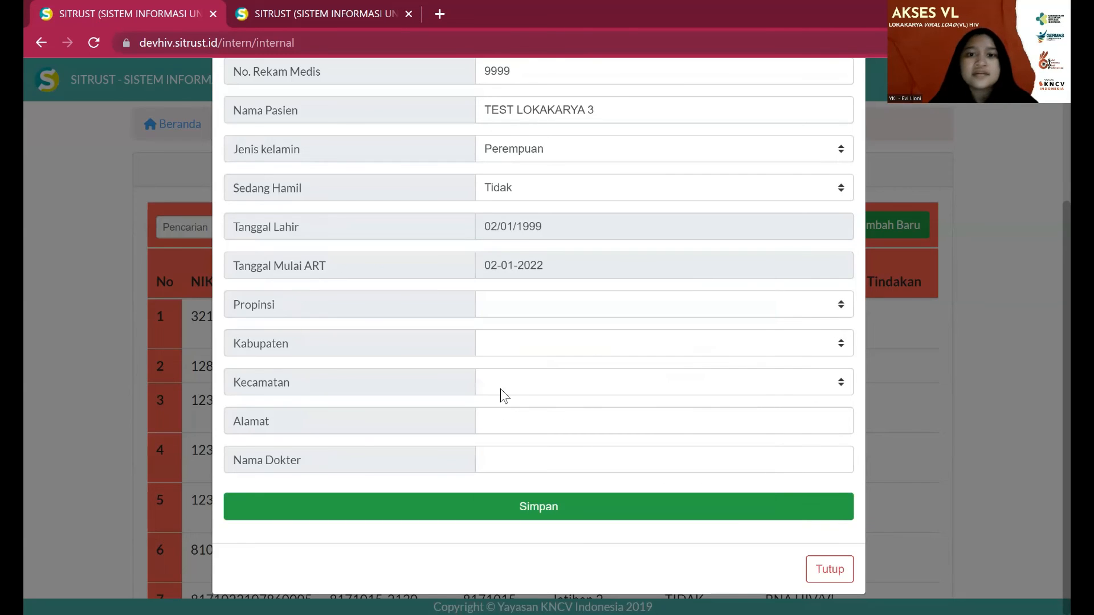
- Choose province GORONTALO, regency KOTA GORONTALO and district KOTA SELATAN
left_click(497, 311)
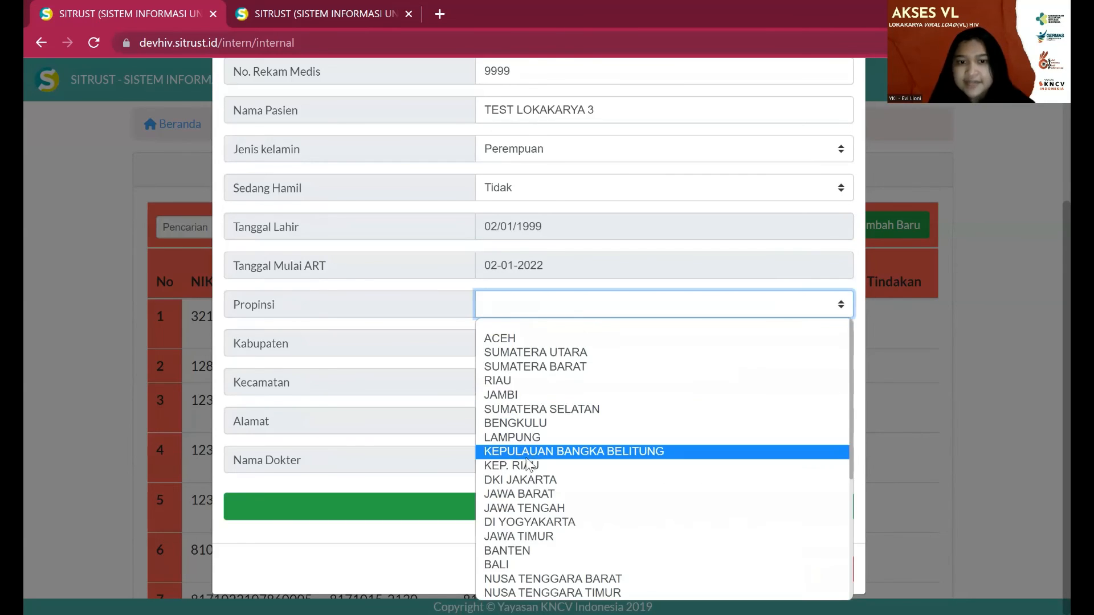
scroll(535, 490, "down", 5)
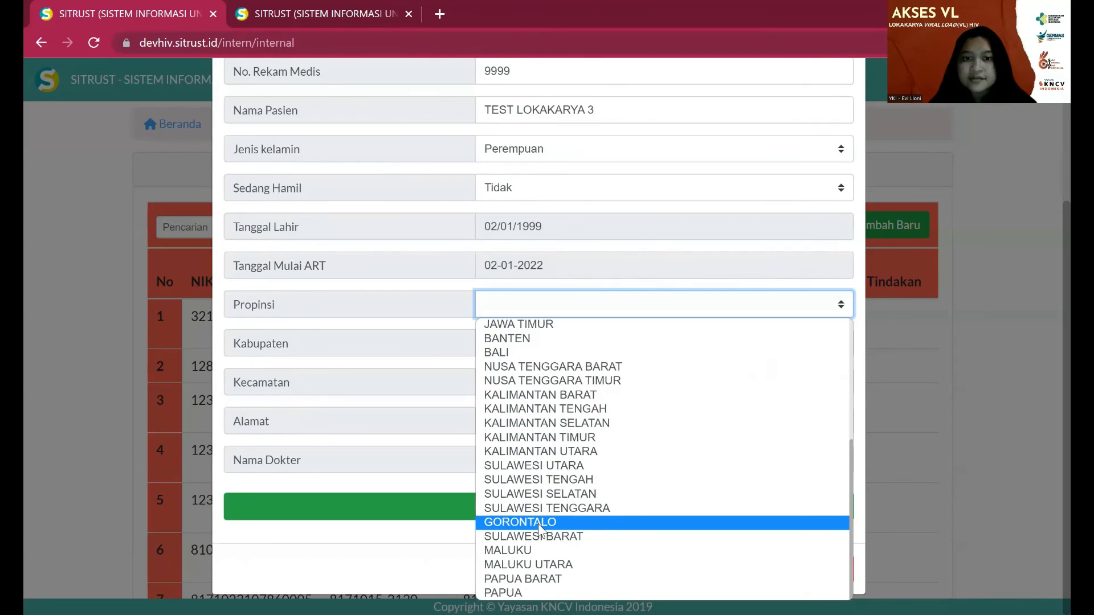
left_click(538, 523)
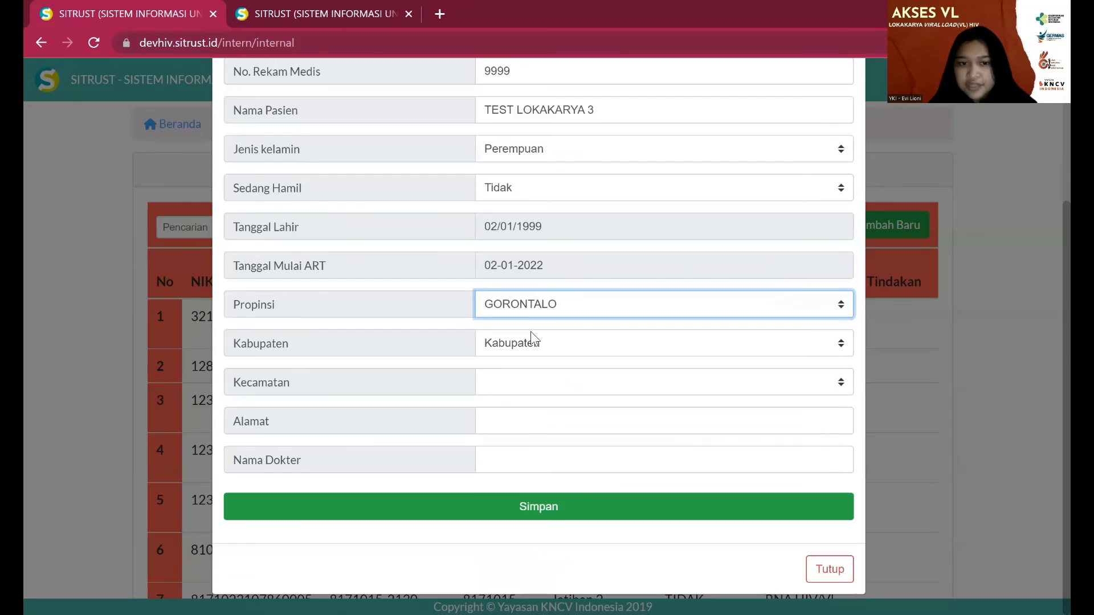
left_click(531, 341)
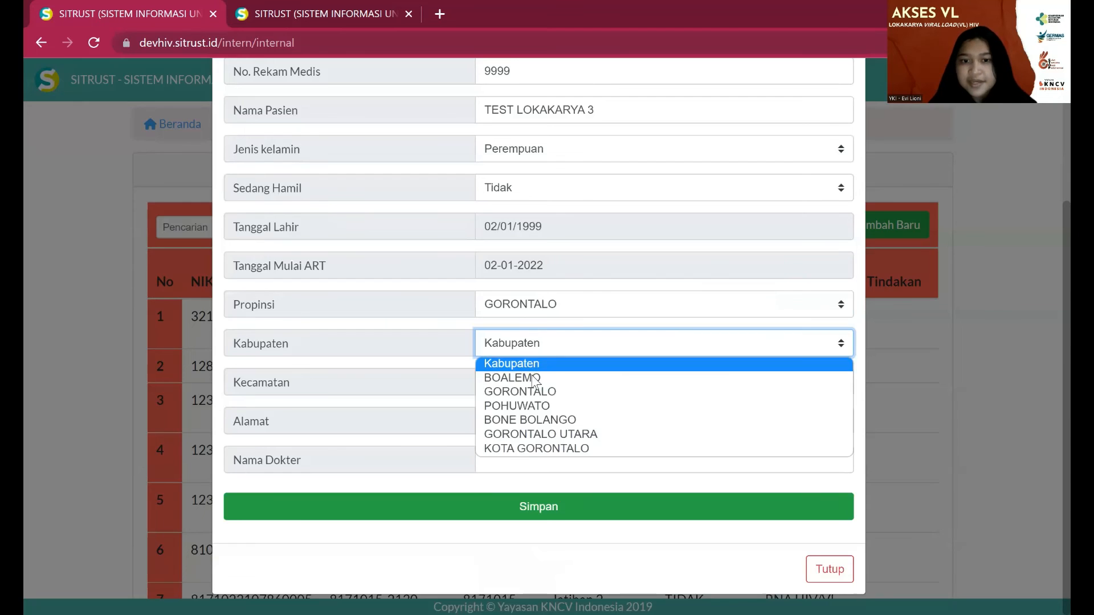
left_click(536, 449)
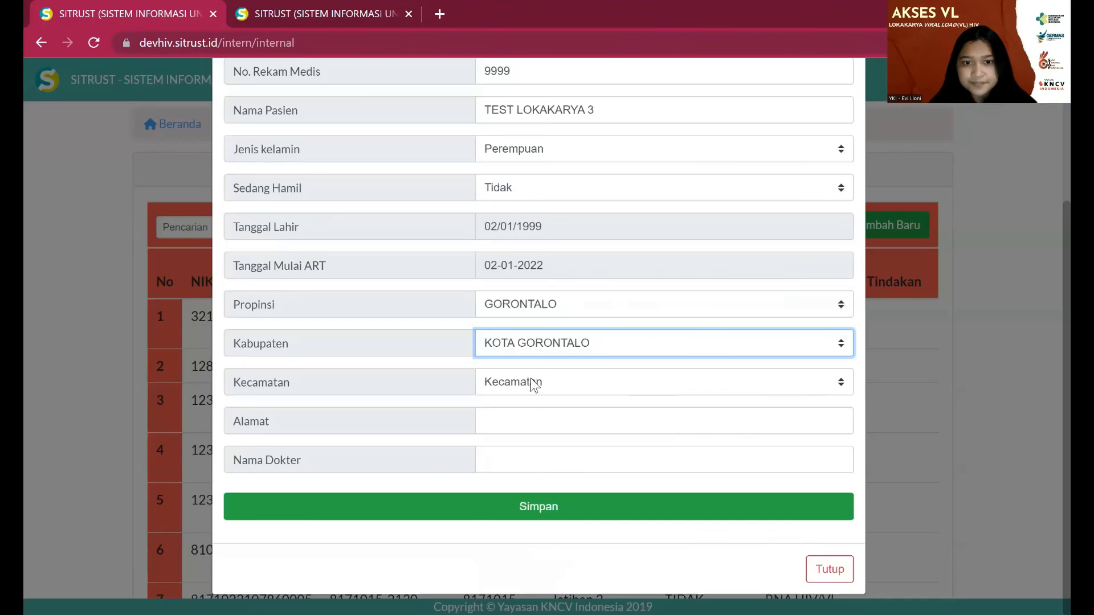
left_click(531, 381)
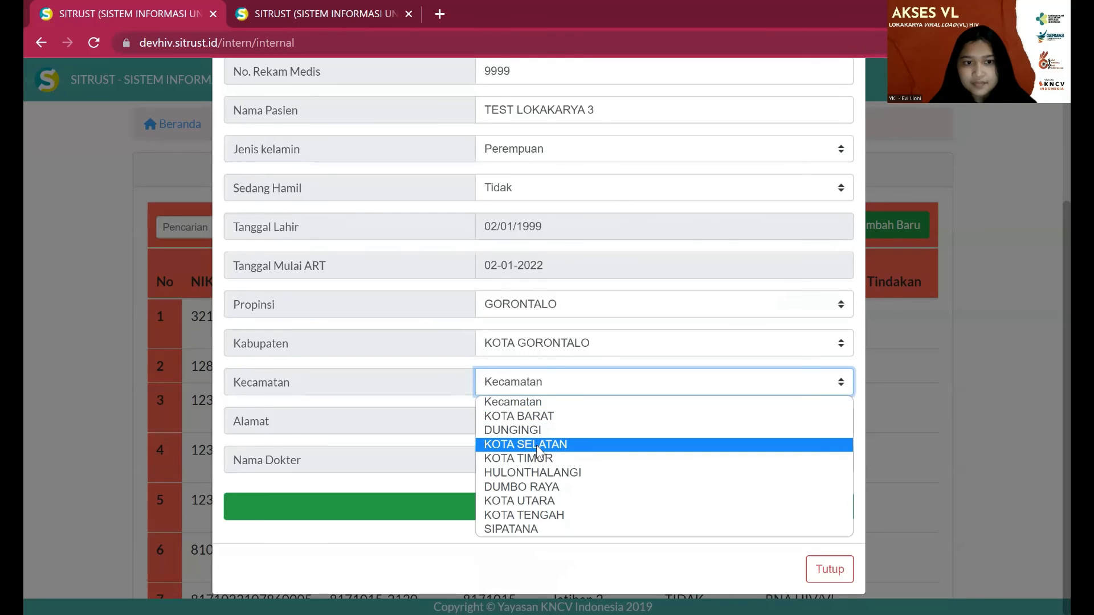
left_click(536, 445)
left_click(539, 425)
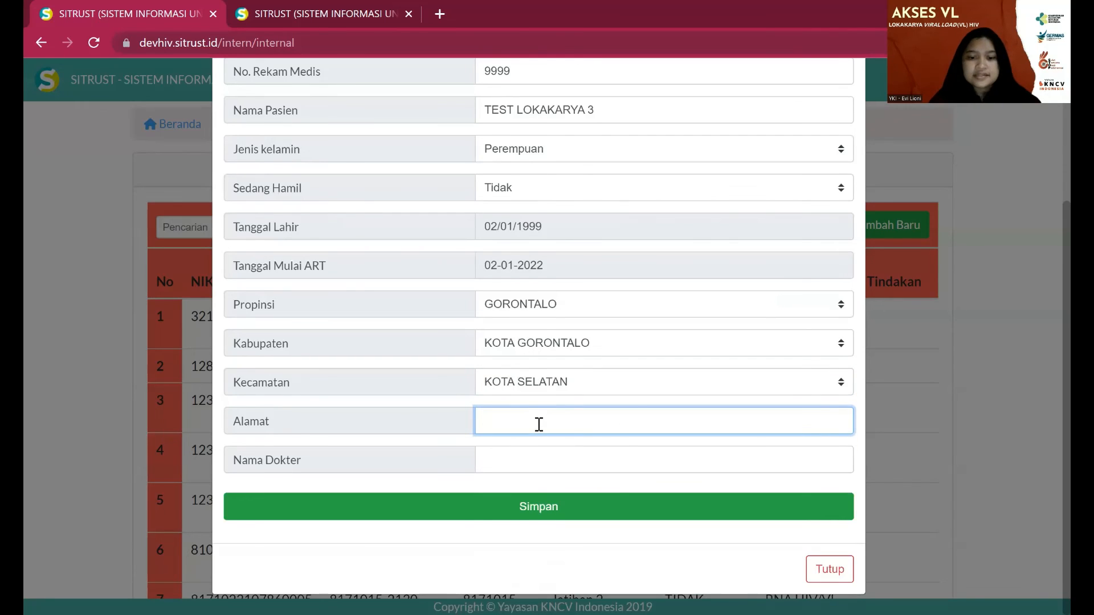
- Enter address JALAN TEST LOKAKARYA 3 and doctor dr. TEST LOKAKARYA 3, then save the specimen
type("JALAN T")
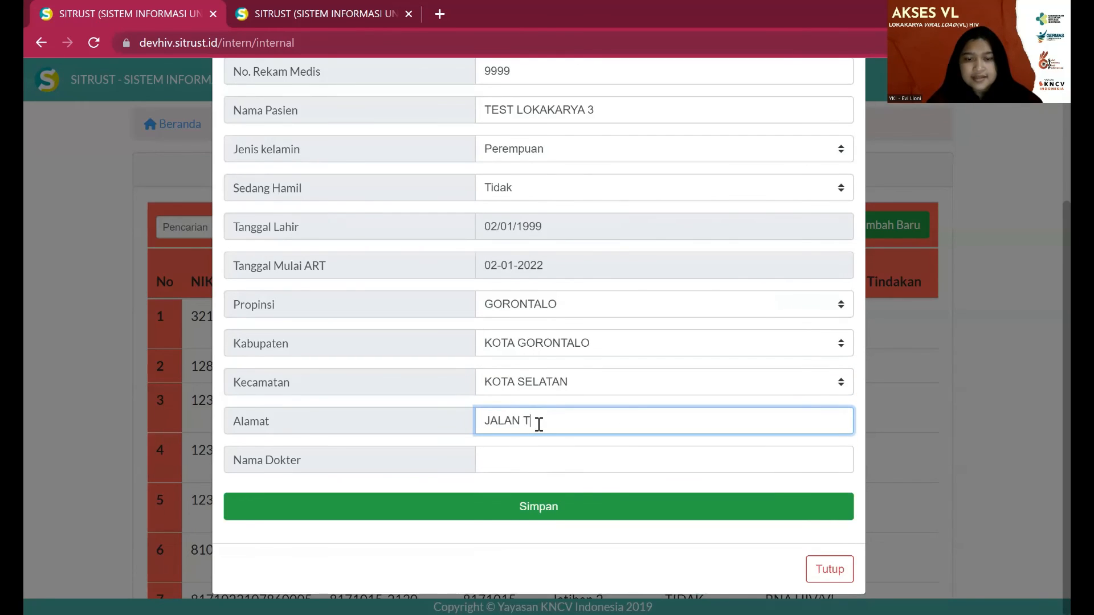
type("EST LOKAKARYA ")
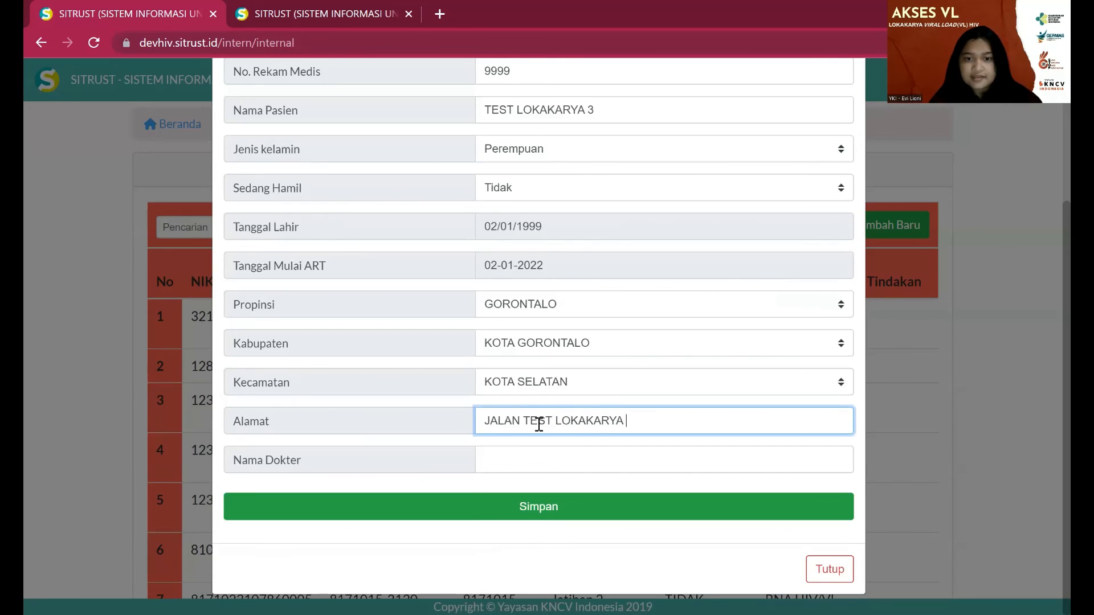
type("3")
left_click(553, 456)
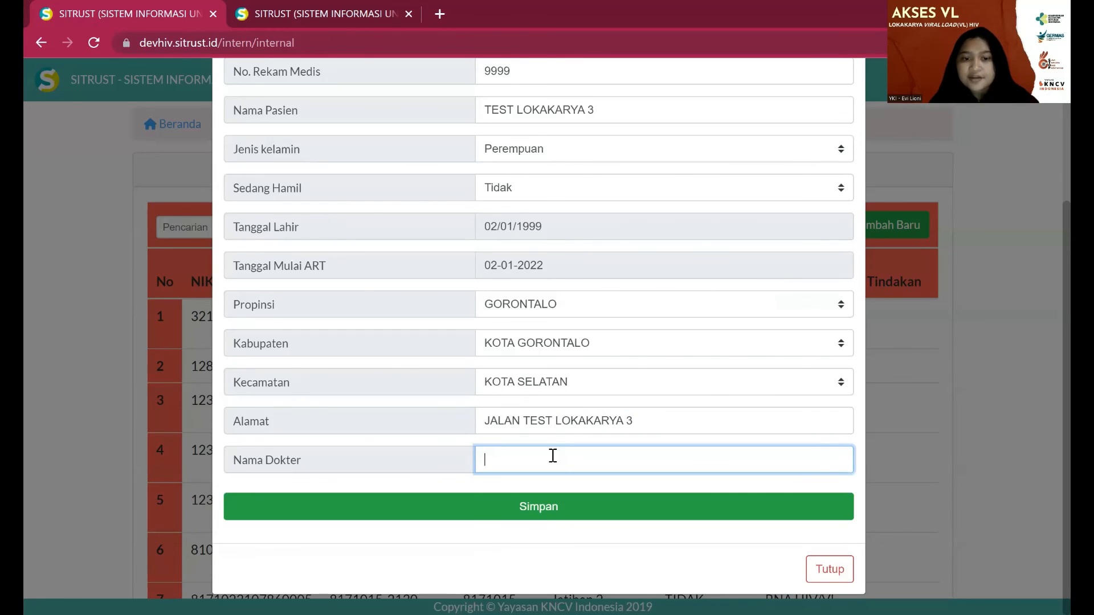
type("d")
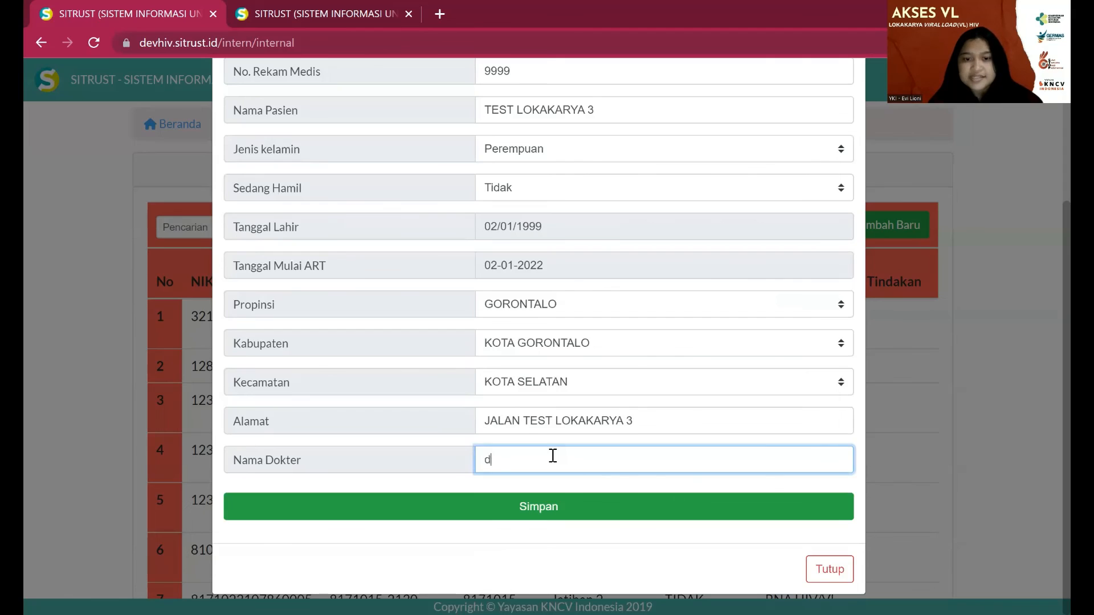
type("r. TEST L")
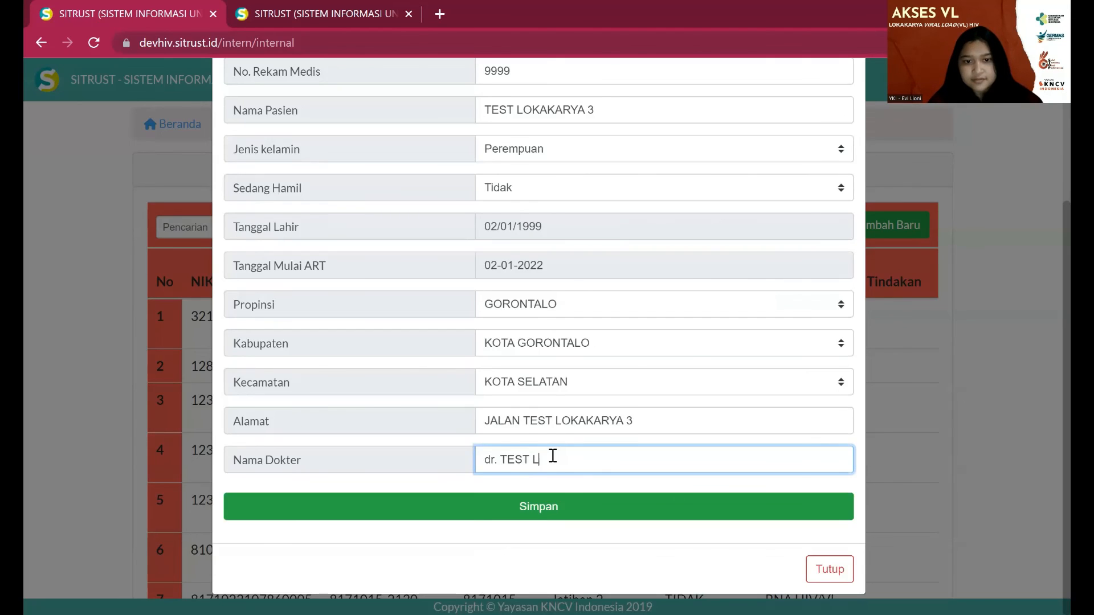
type("OKAKARYA 3")
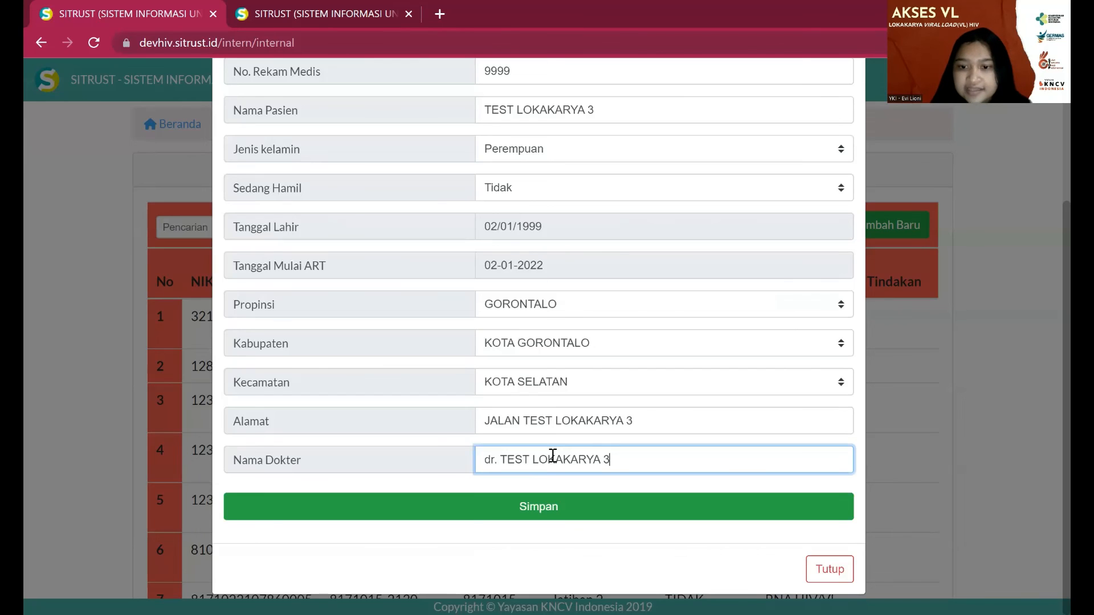
left_click(540, 508)
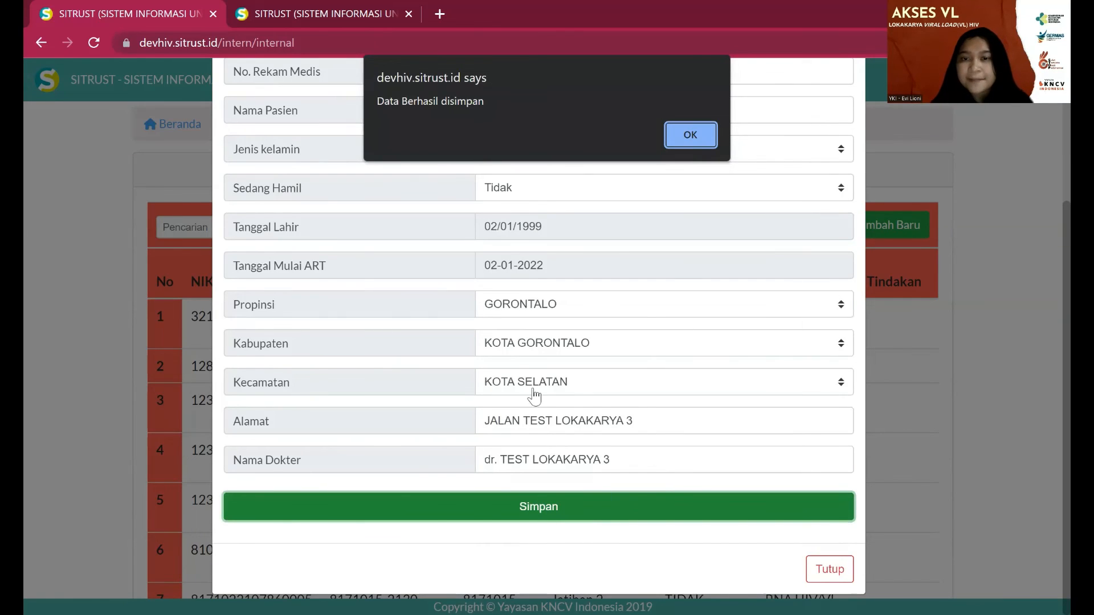
- Dismiss the 'Data Berhasil disimpan' alert and return to the Beranda home page
left_click(686, 134)
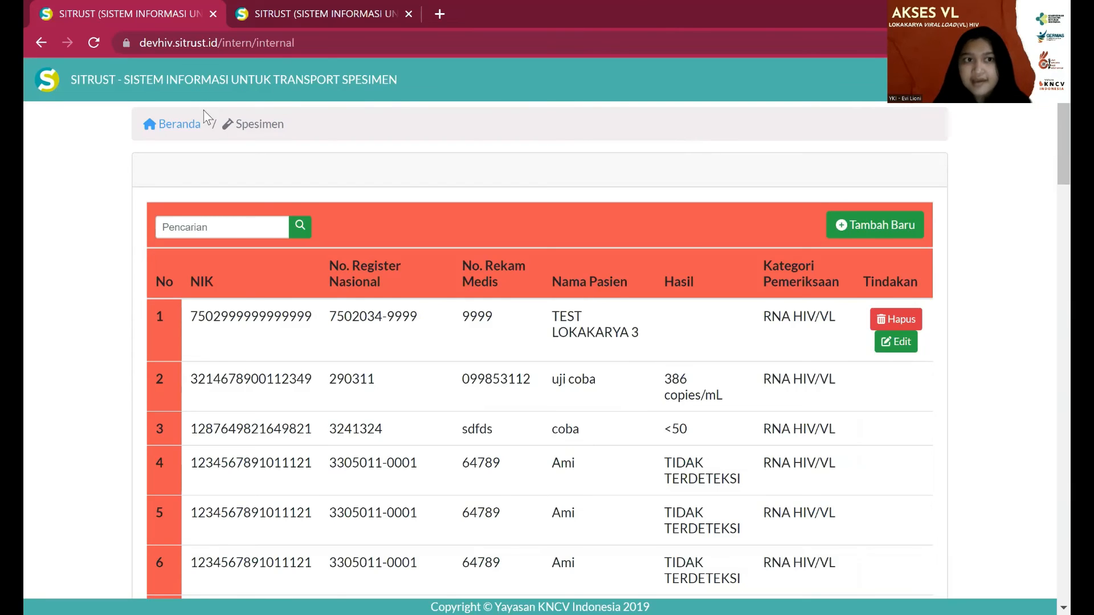
left_click(187, 122)
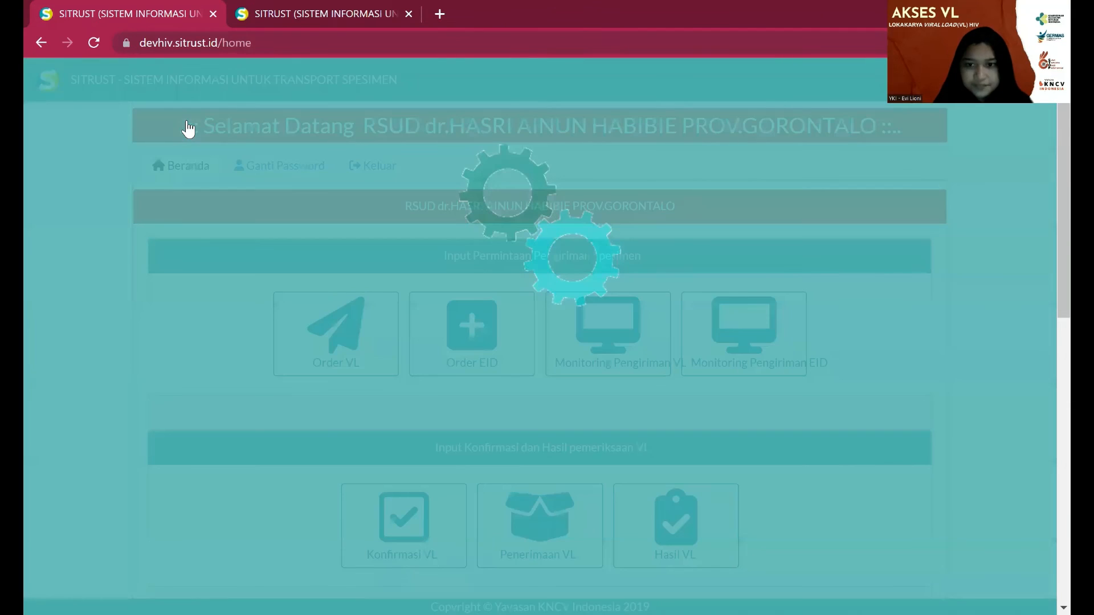
- Scroll down the home page and open the internal Hasil Pemeriksaan VL results list
scroll(956, 507, "down", 3)
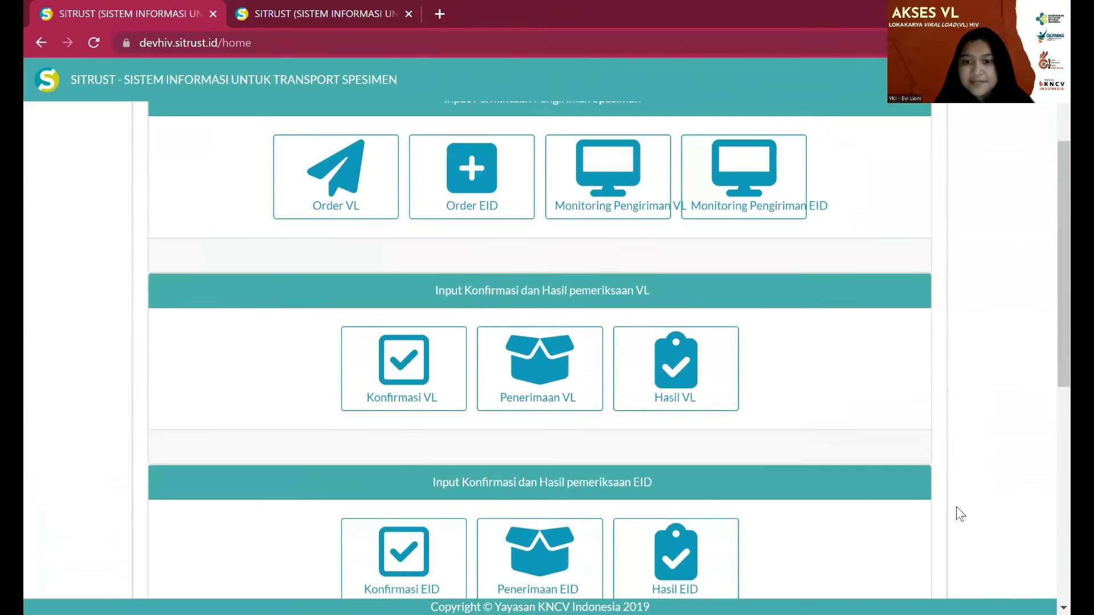
scroll(956, 507, "down", 5)
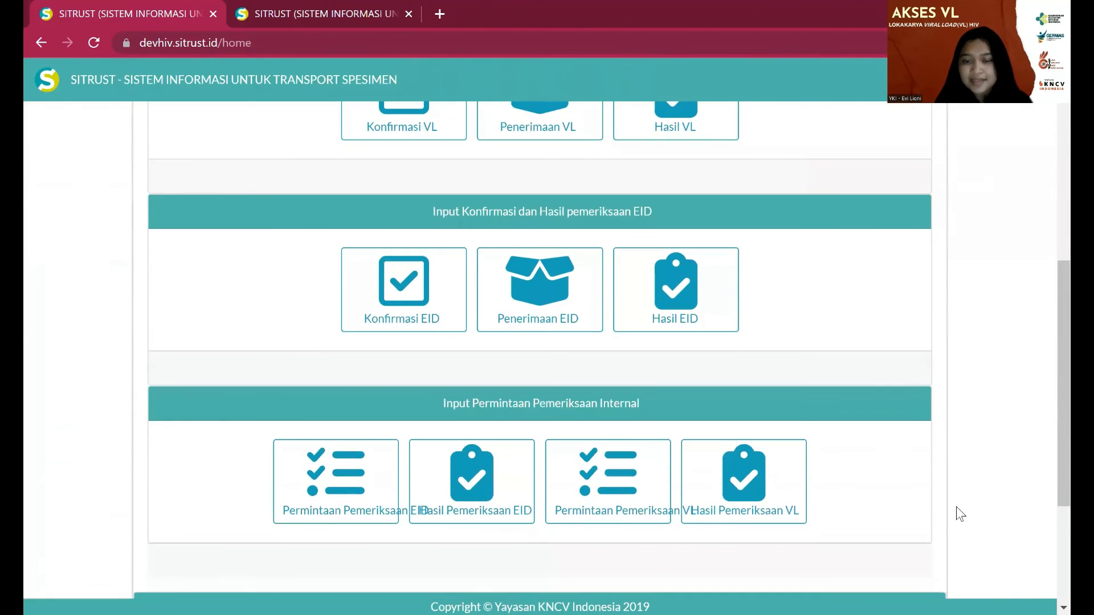
scroll(956, 507, "down", 1)
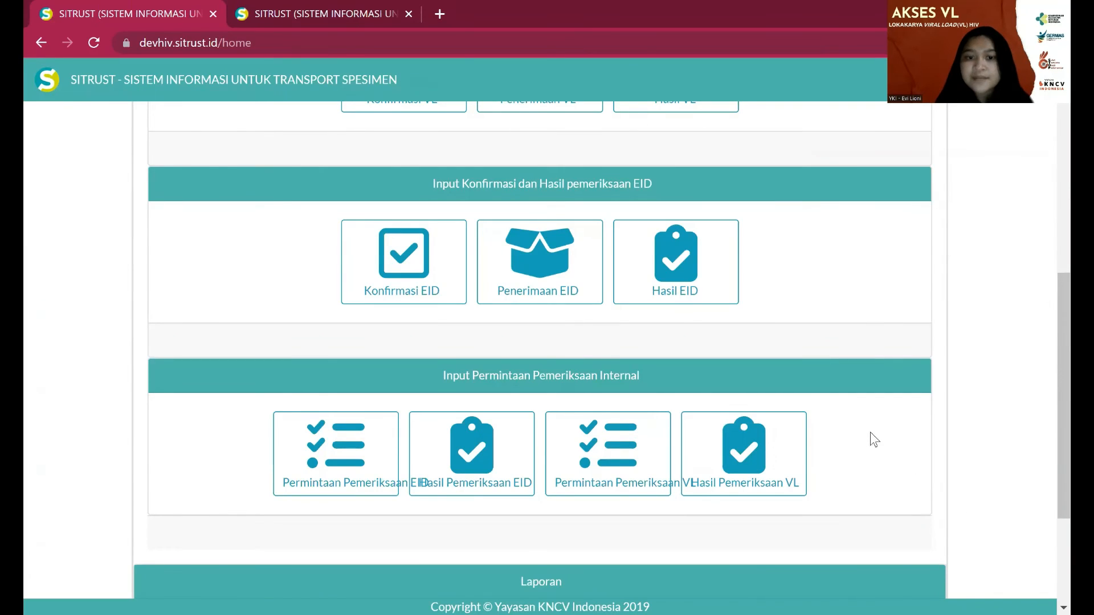
left_click(791, 453)
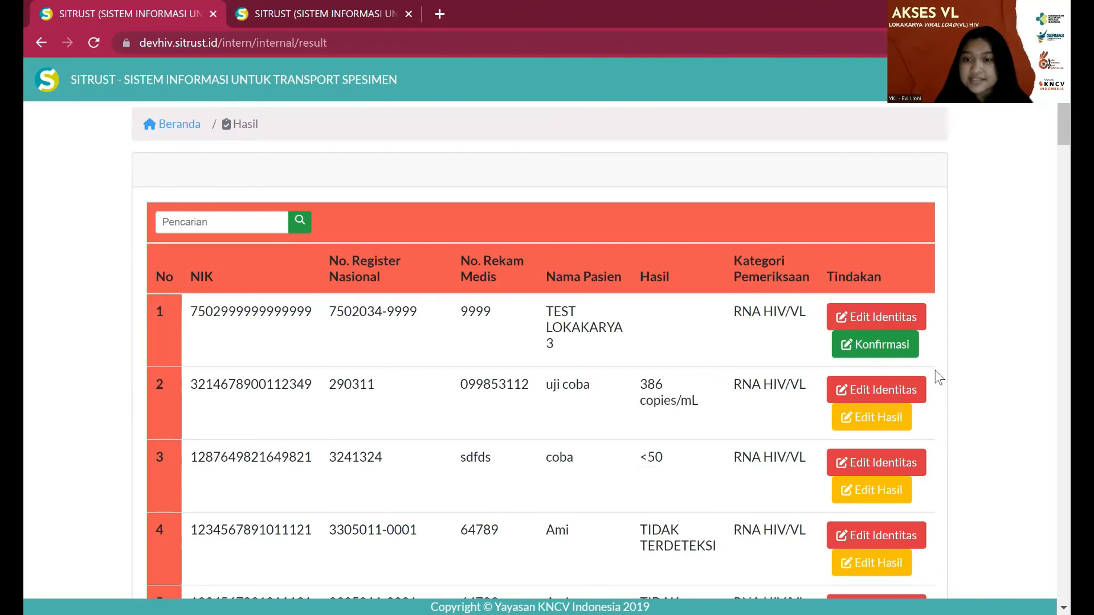
- Confirm the test patient's specimen and start its result form with specimen ID 9999, collected 02-10-2022
left_click(904, 355)
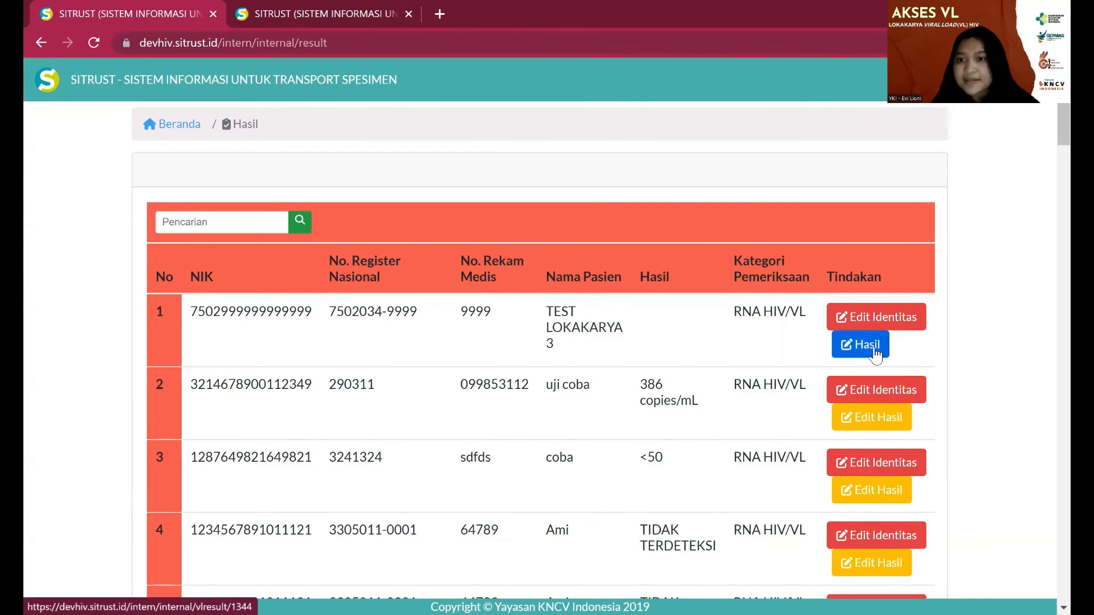
left_click(876, 353)
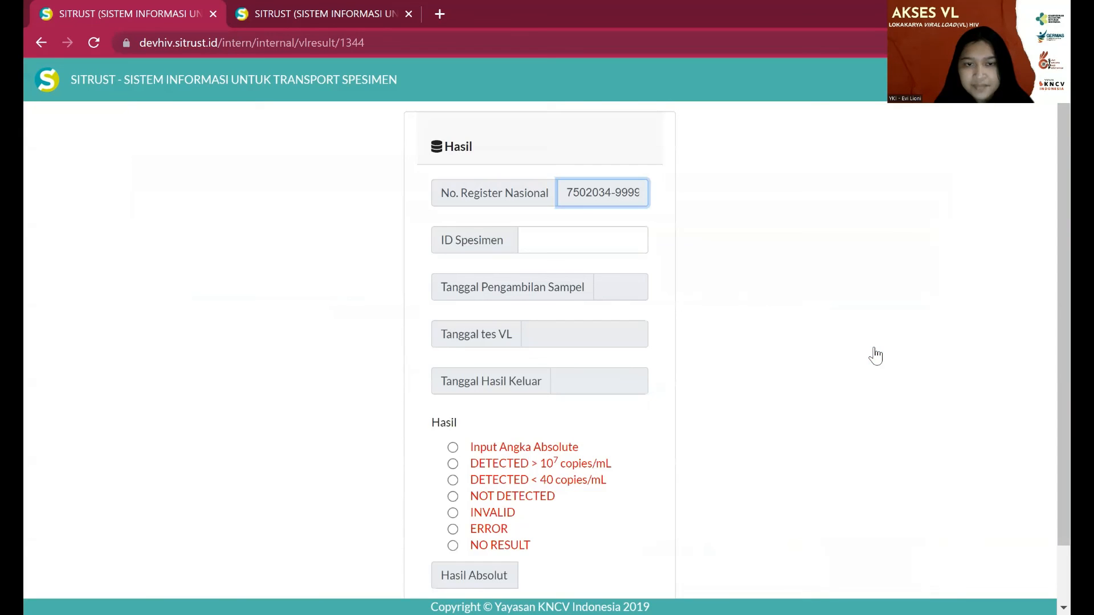
left_click(588, 241)
type("9999")
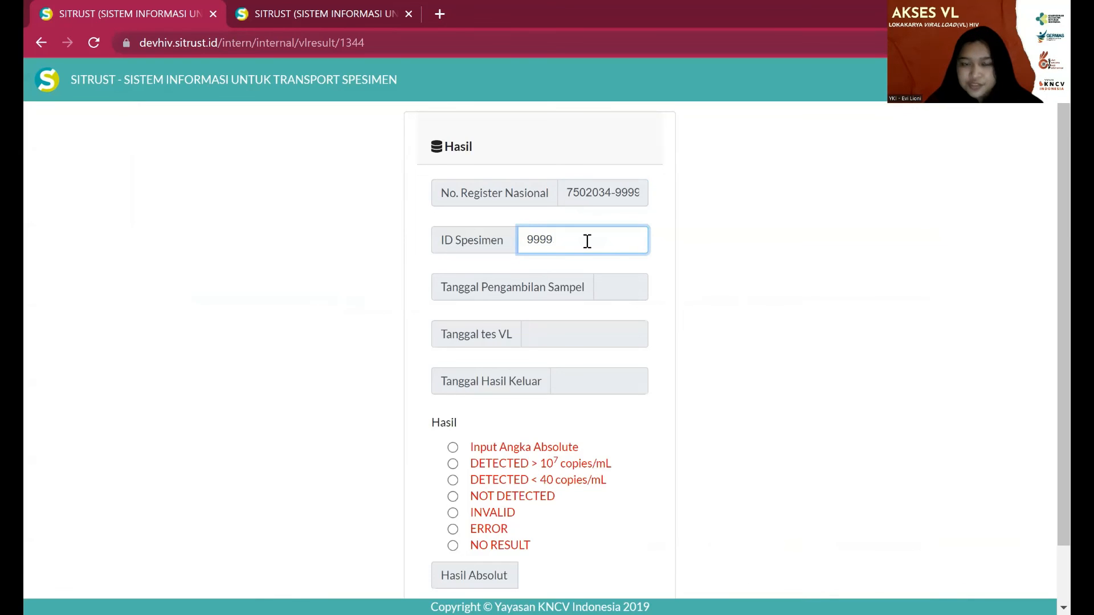
key("Tab")
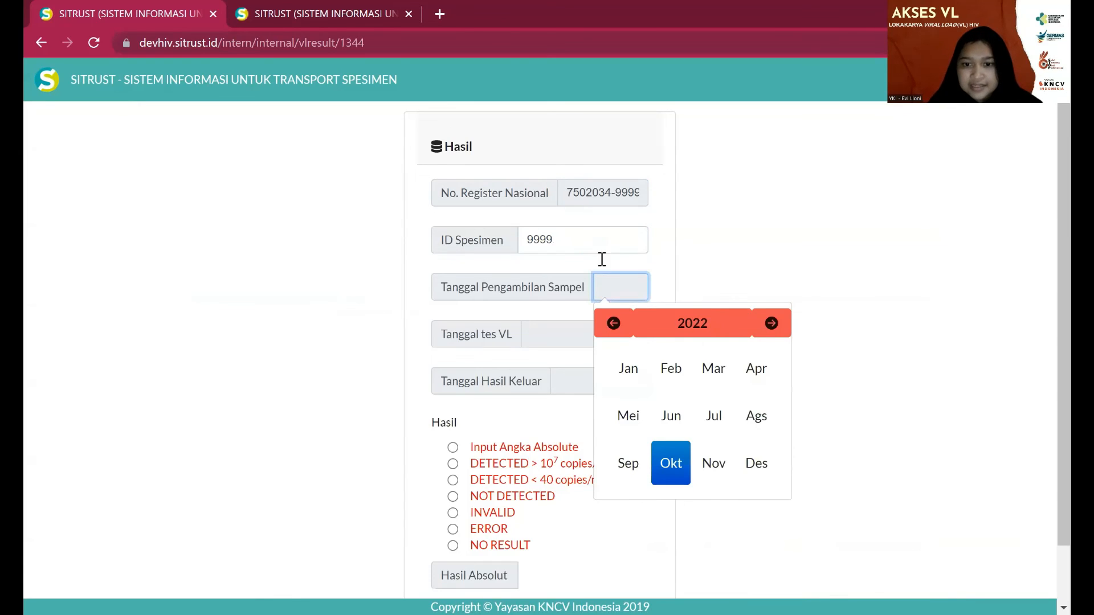
left_click(682, 468)
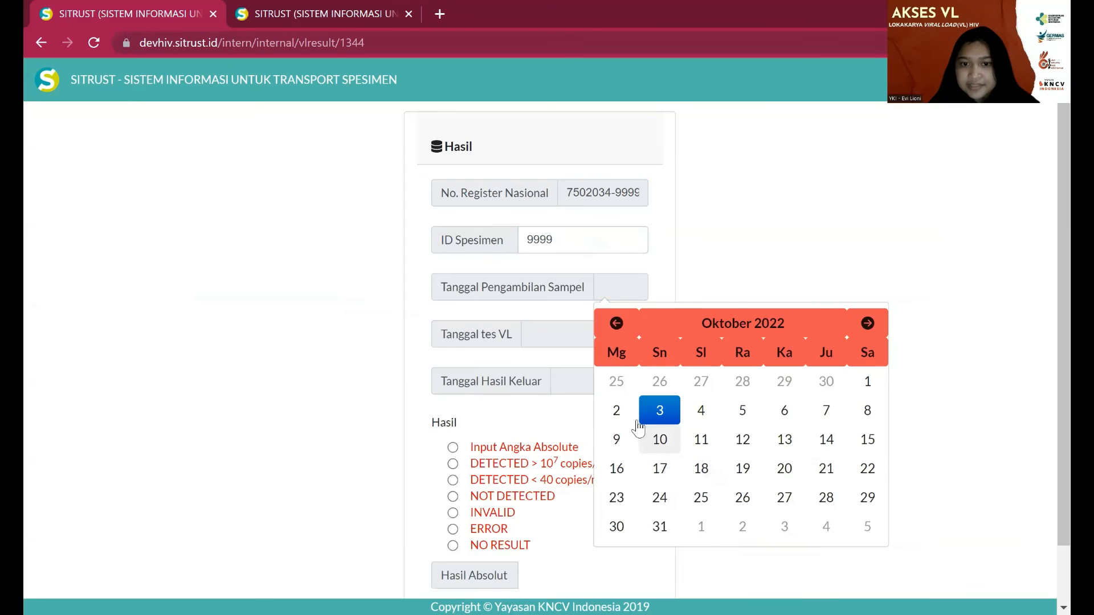
left_click(617, 411)
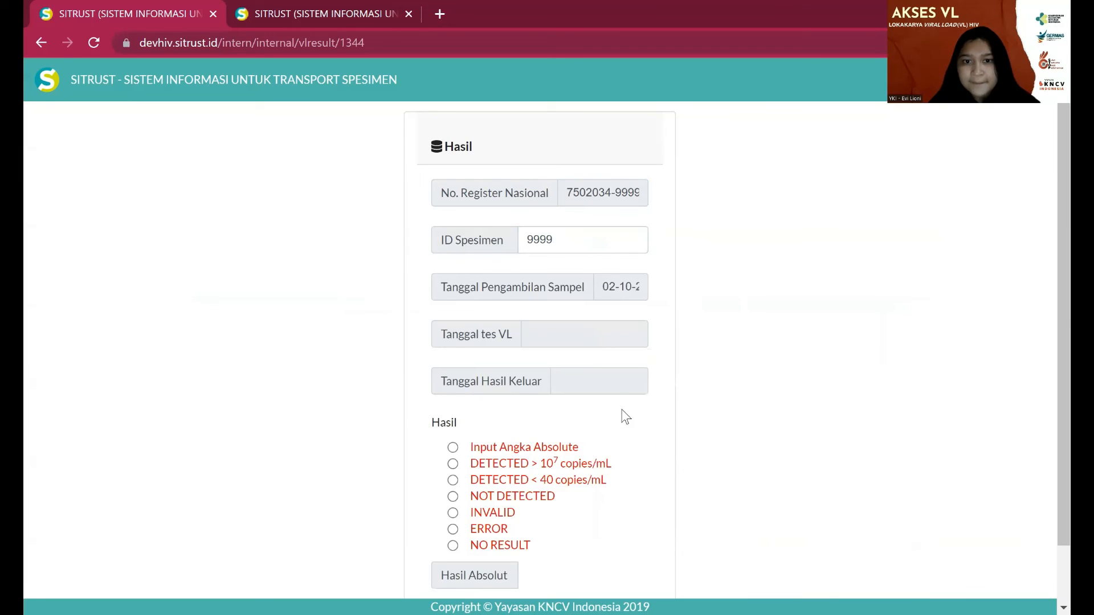
- Set both the VL test date and the result release date to 02-10-2022
left_click(599, 322)
left_click(604, 511)
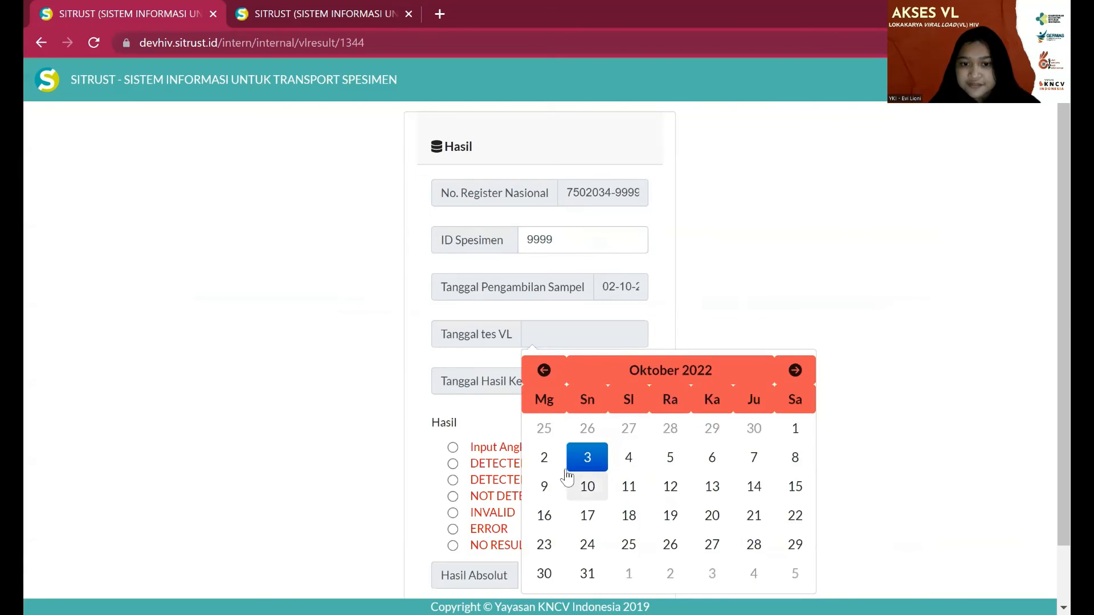
left_click(548, 456)
left_click(590, 378)
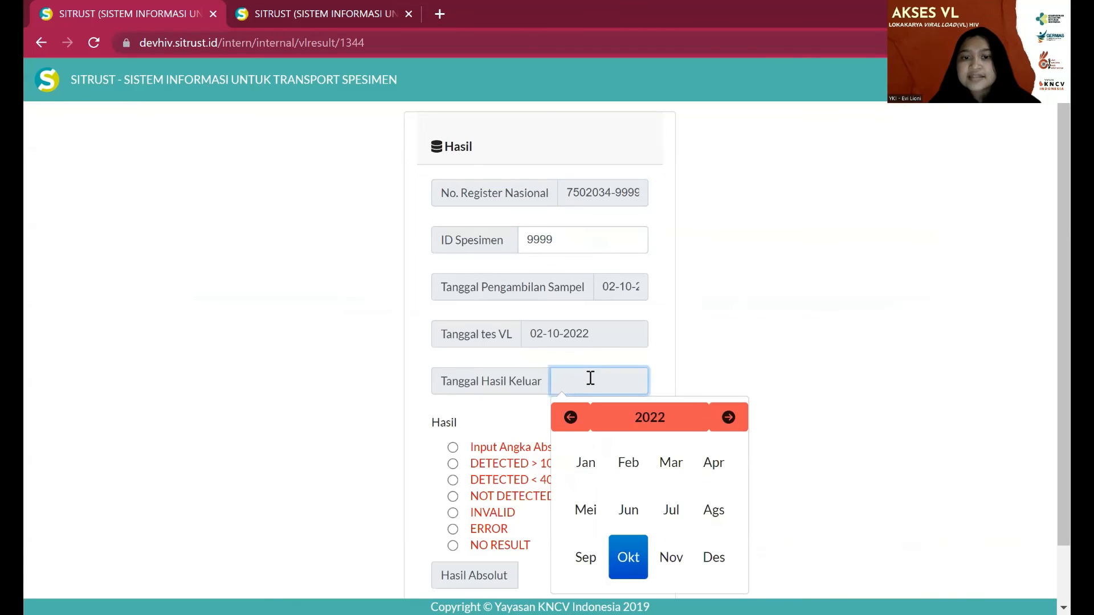
left_click(628, 556)
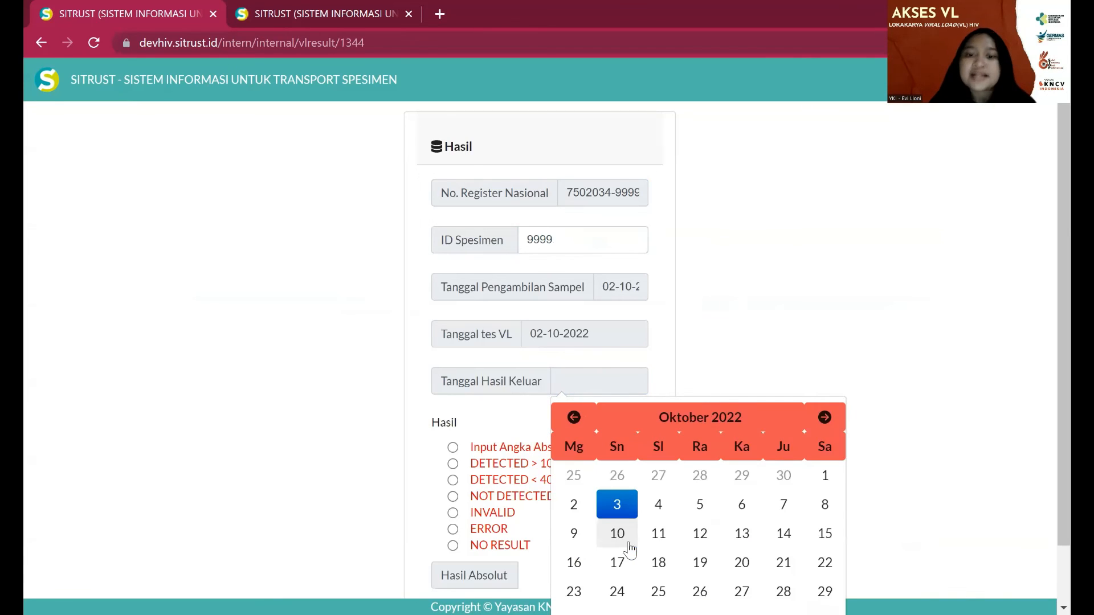
left_click(574, 504)
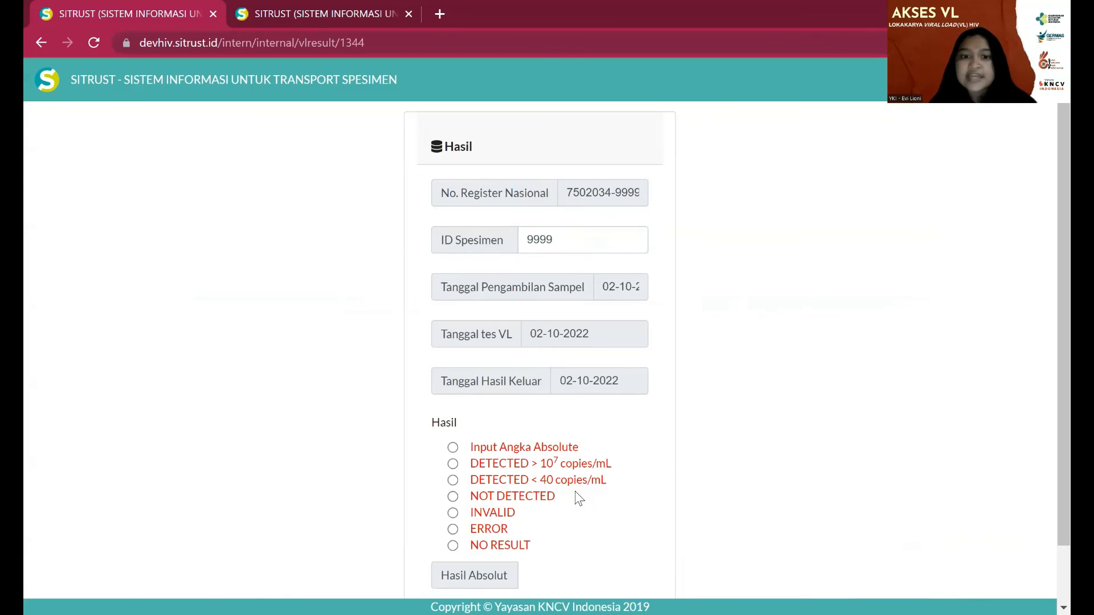
- Mark the VL result as NOT DETECTED, save it, and dismiss the confirmation alert
scroll(578, 498, "down", 2)
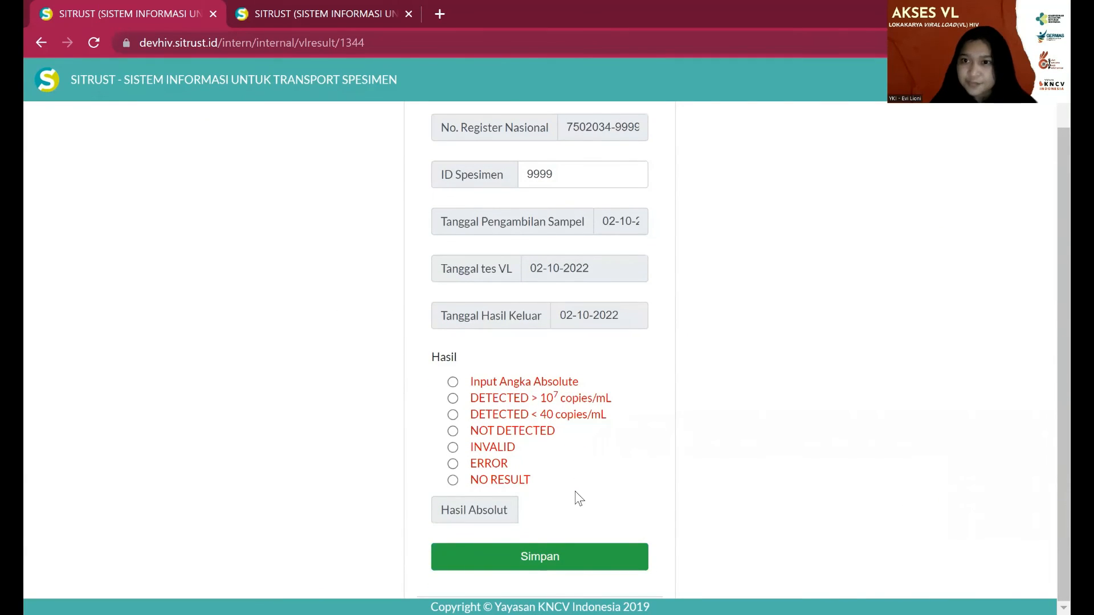
left_click(453, 431)
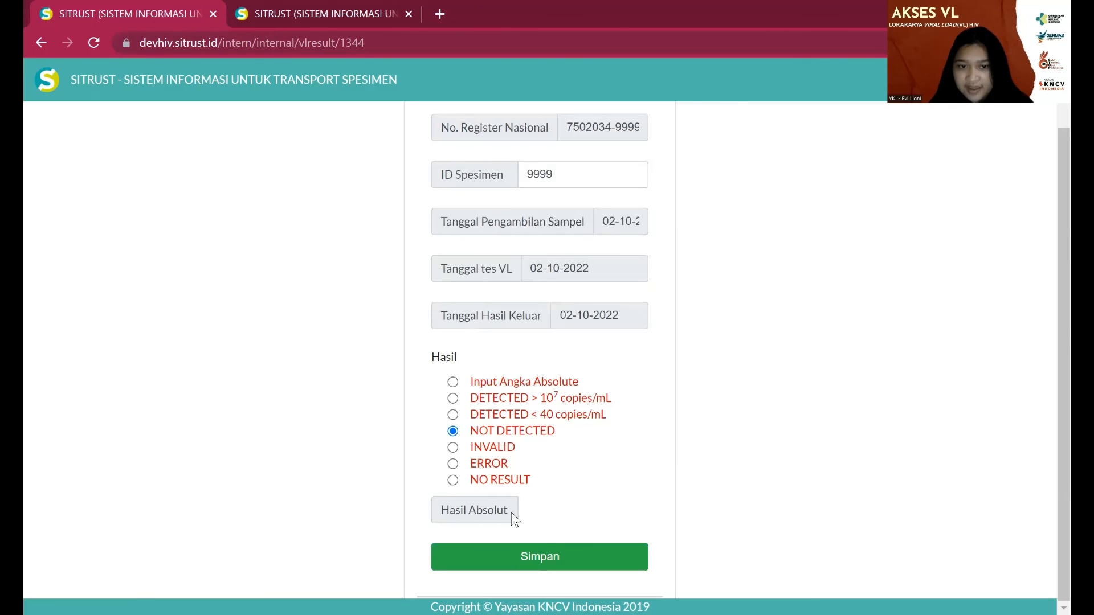
left_click(542, 554)
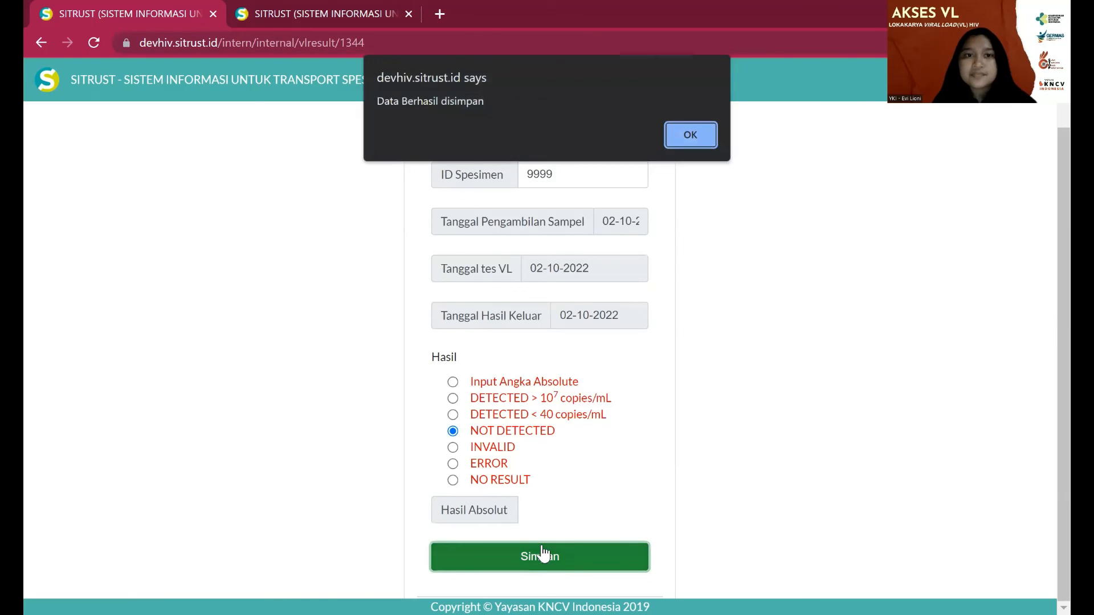
left_click(674, 144)
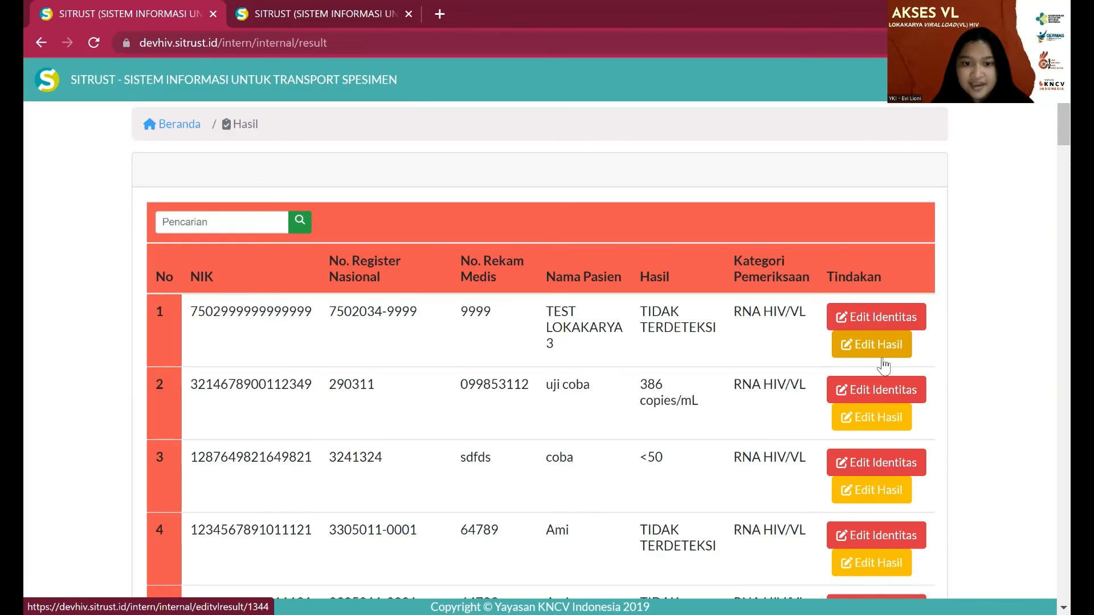
- Log out of the lab account and sign in with the PDP account's user ID and password
left_click(152, 128)
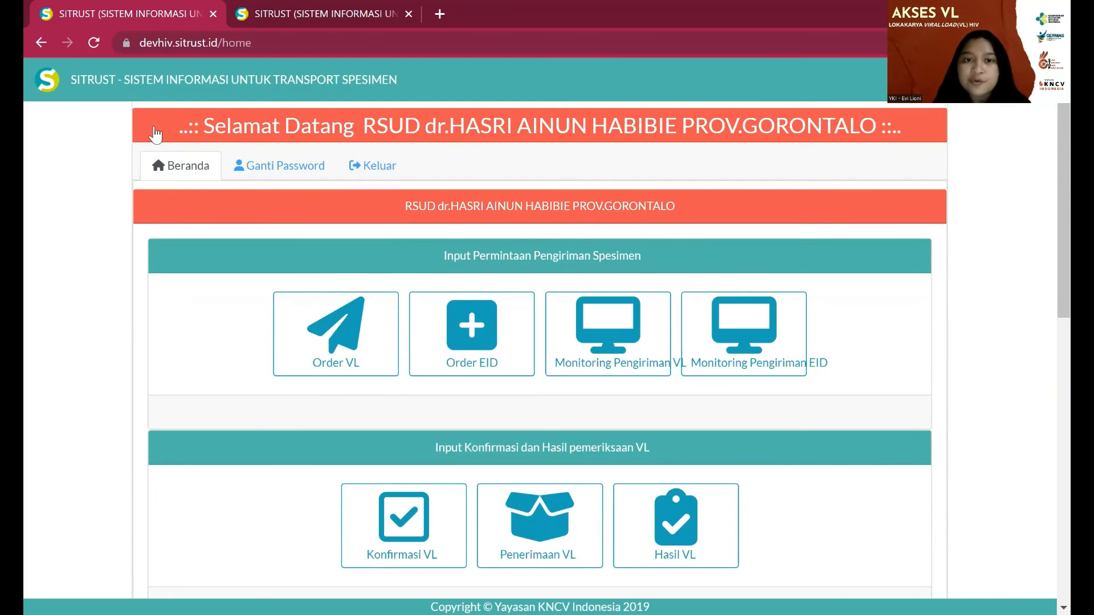
left_click(378, 159)
type("75")
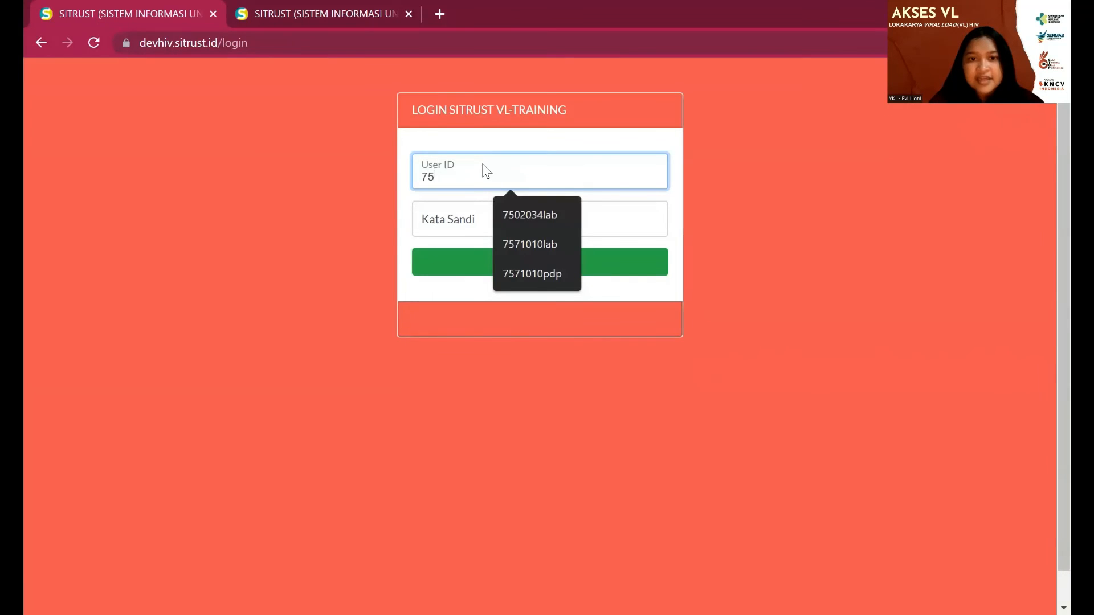
type("0")
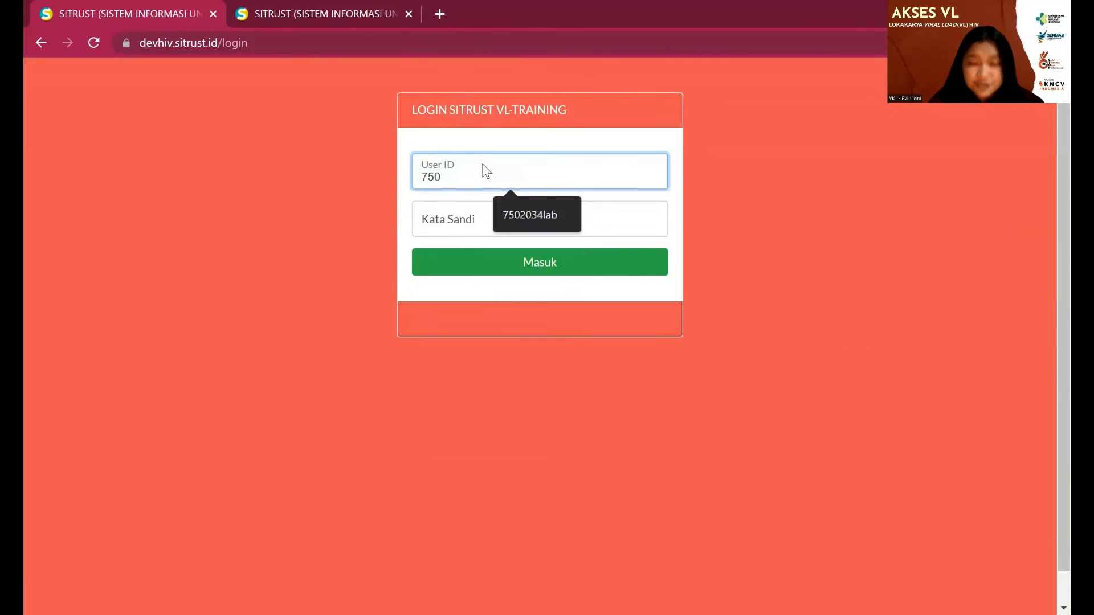
type("2034PD")
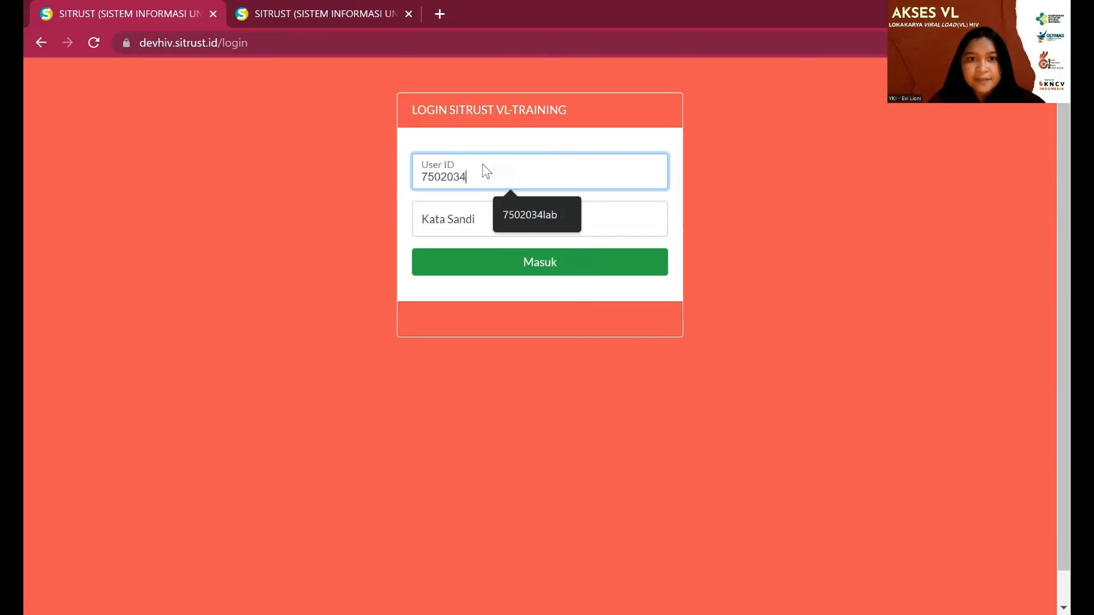
key("BackSpace")
key("BackSpace")
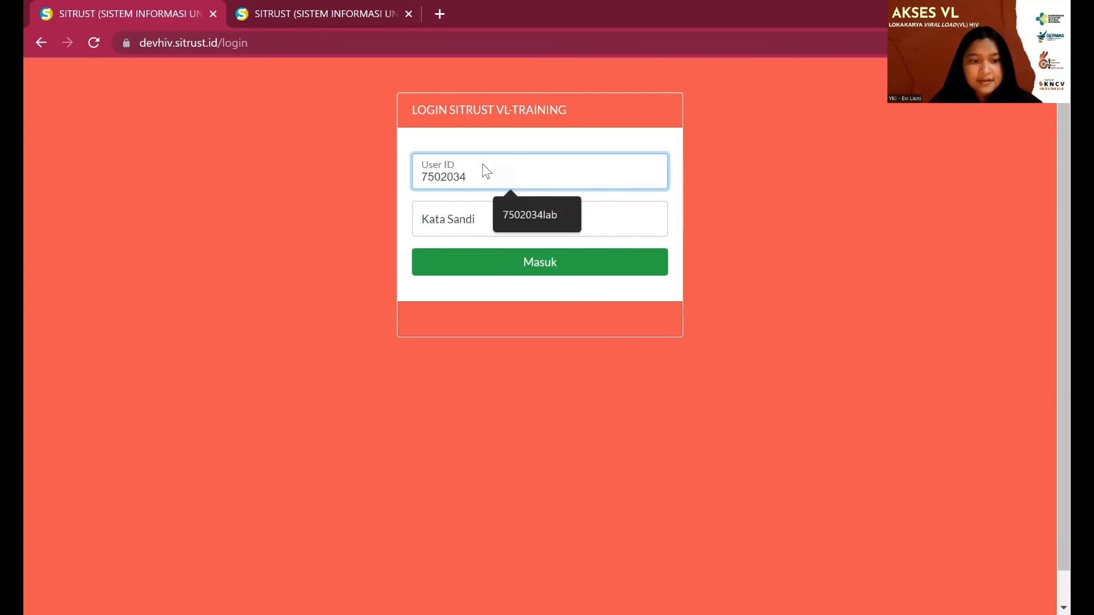
type("pdp")
key("Tab")
type("•••")
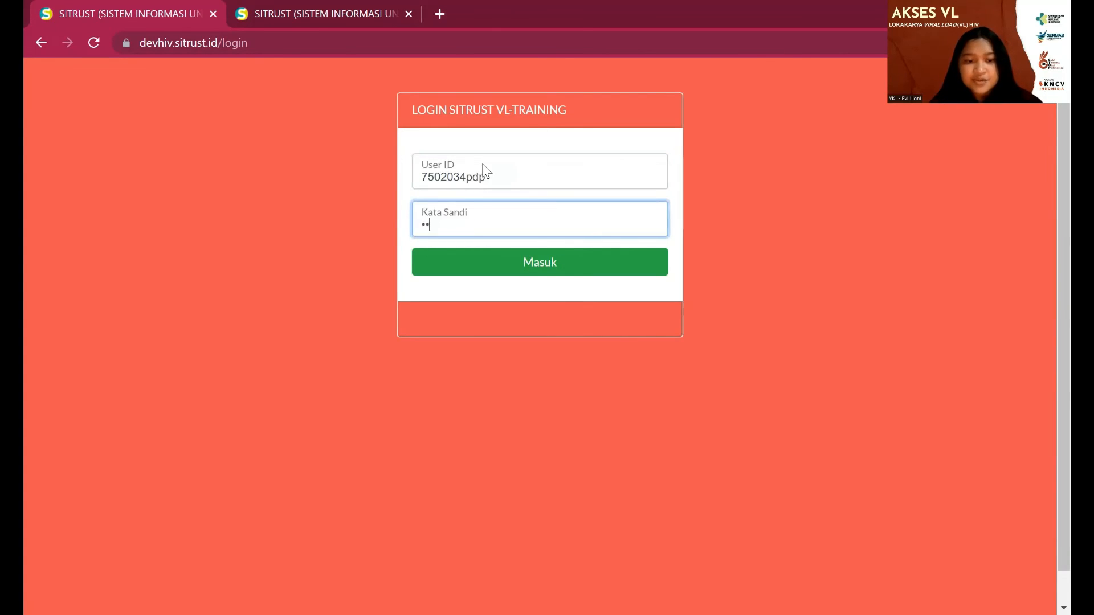
type("•")
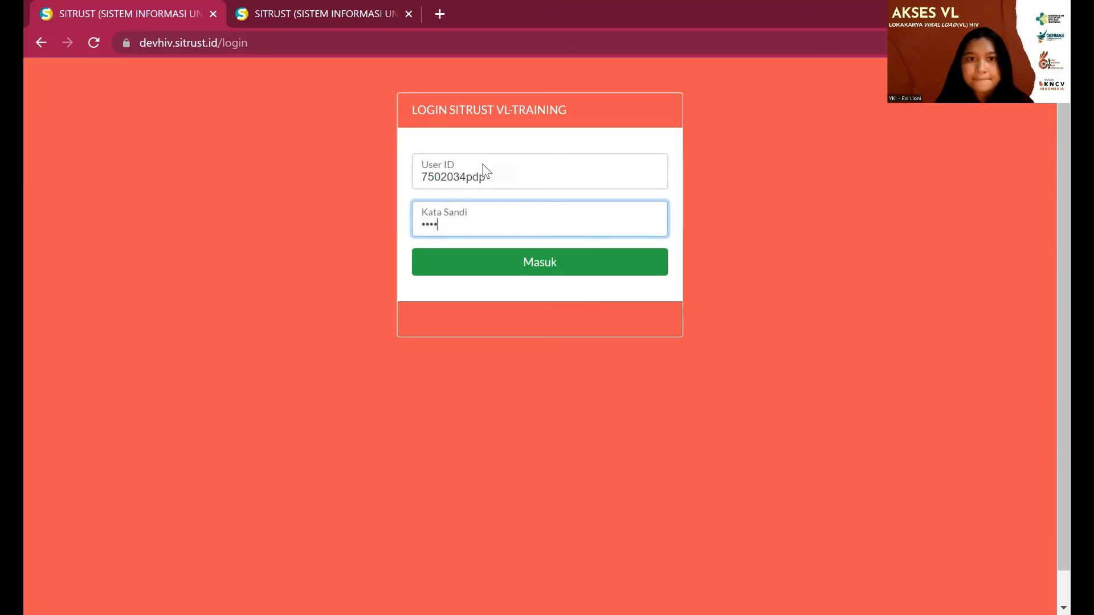
left_click(513, 272)
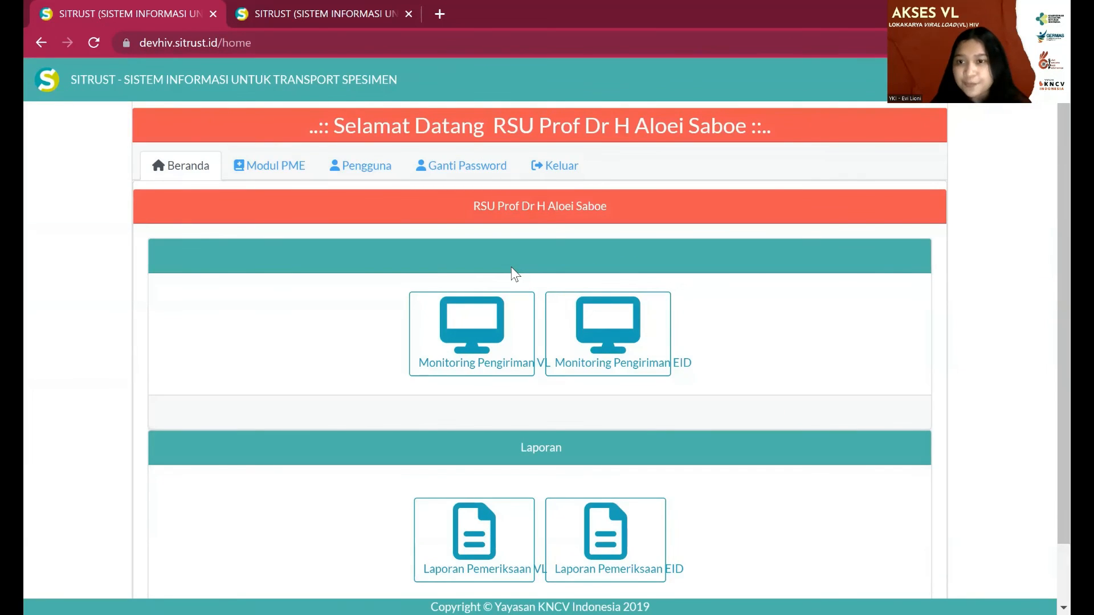
- Open the Laporan Pemeriksaan VL report and its Export Status Hasil filter
scroll(514, 273, "down", 1)
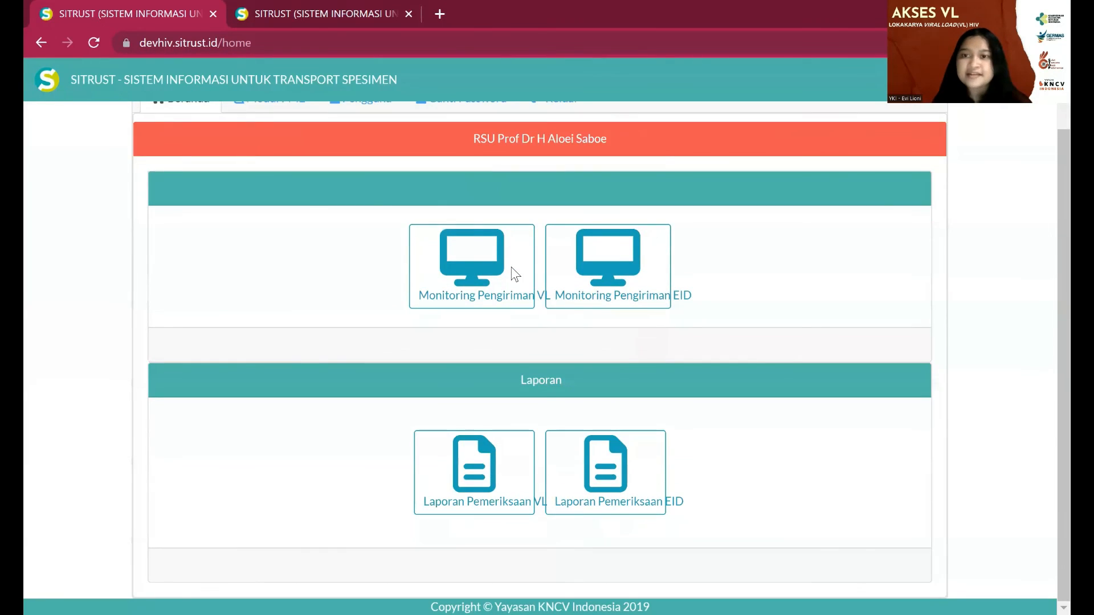
left_click(495, 445)
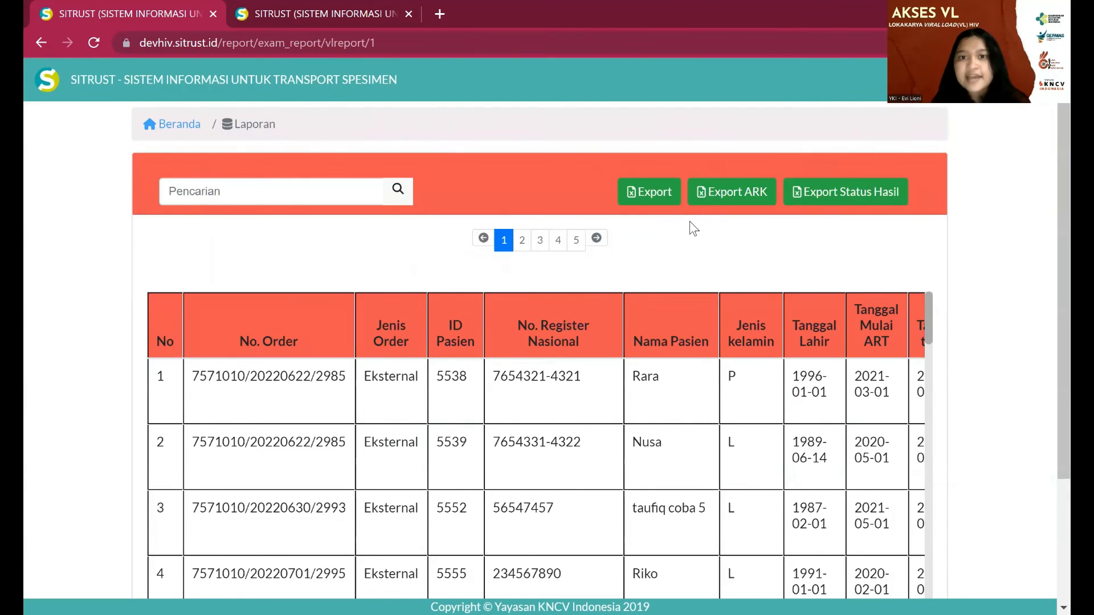
left_click(796, 199)
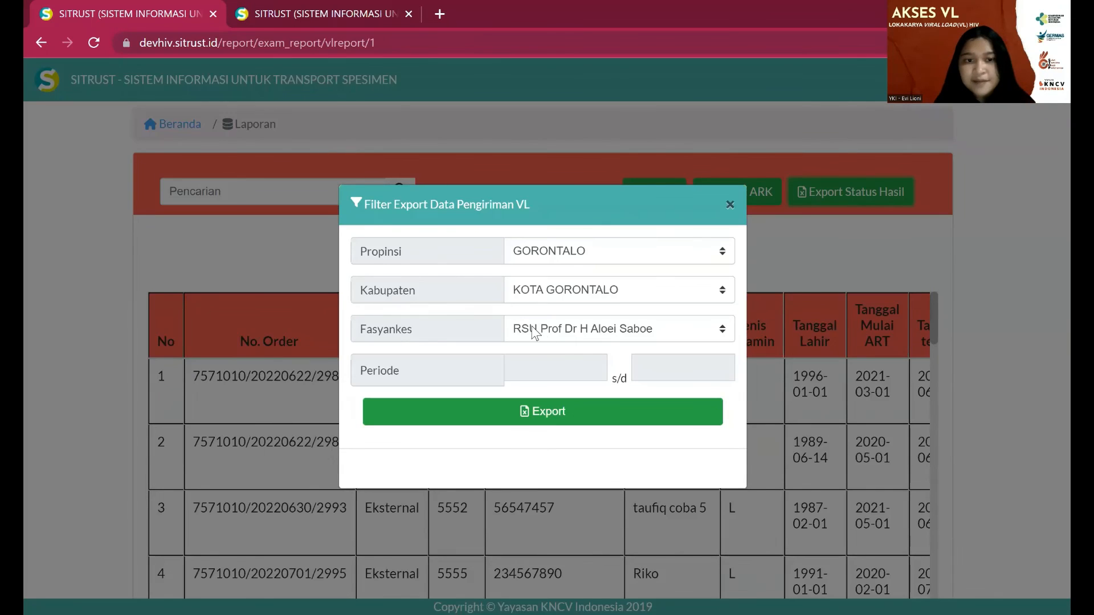
- Export the VL report for 01-09-2022 to 23-09-2022 as .xls and open the downloaded file
left_click(571, 359)
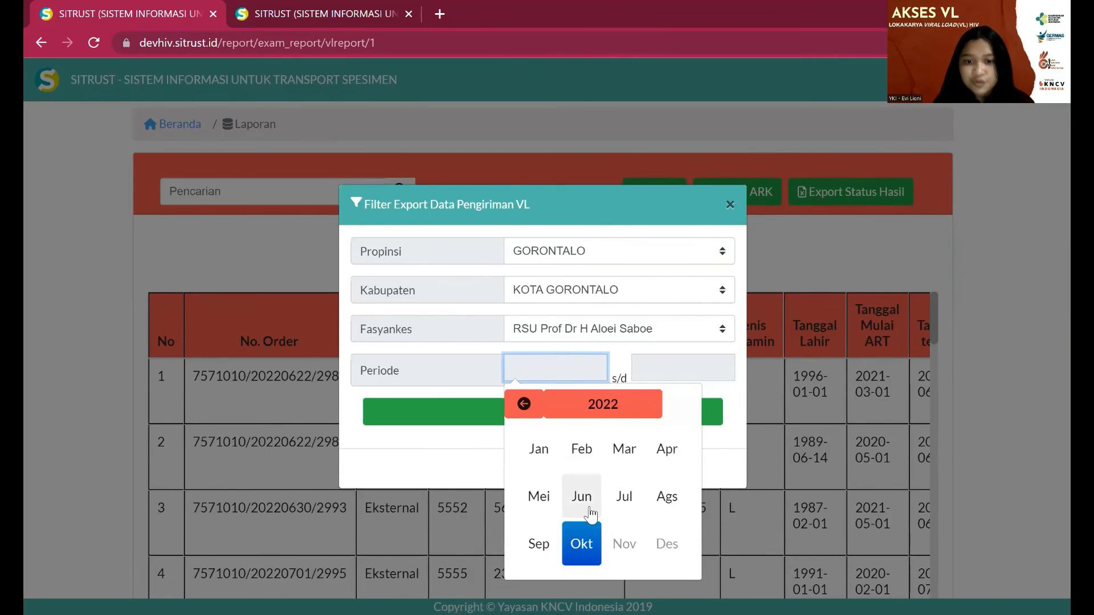
left_click(539, 543)
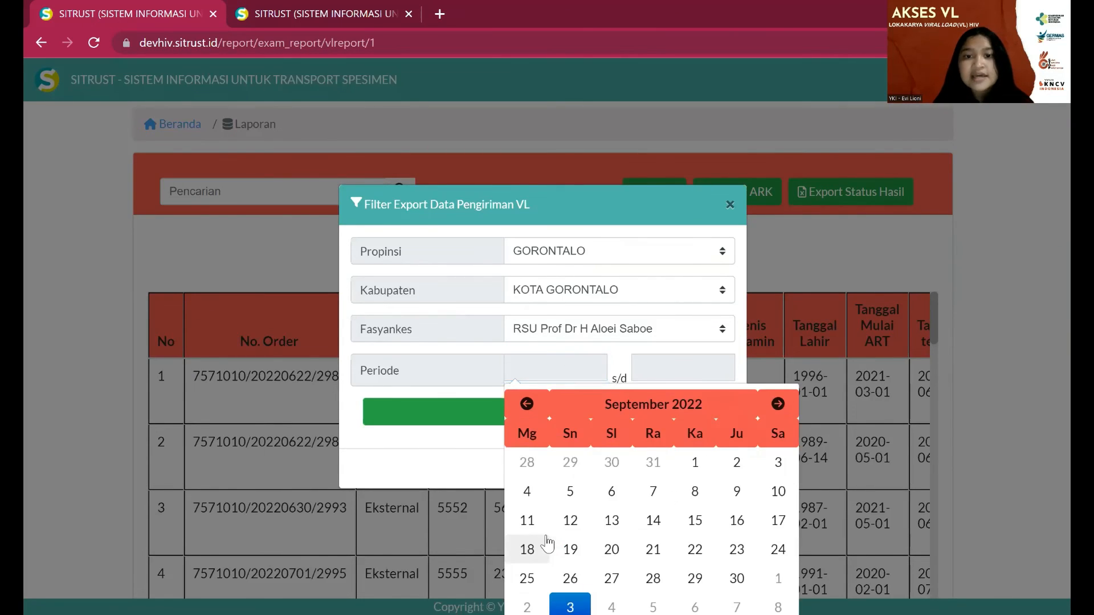
left_click(693, 463)
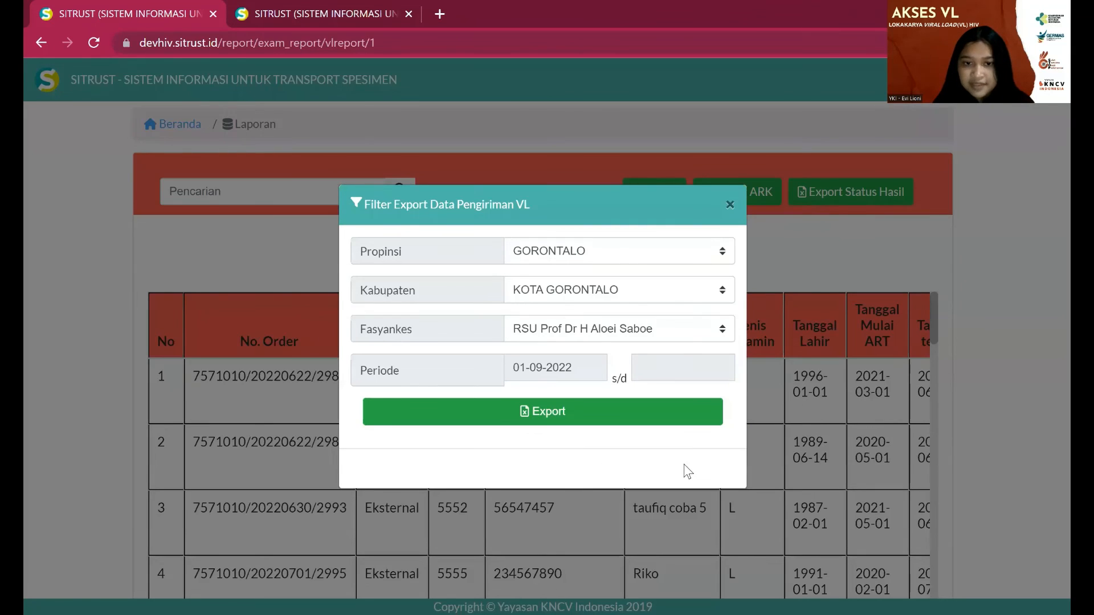
left_click(682, 360)
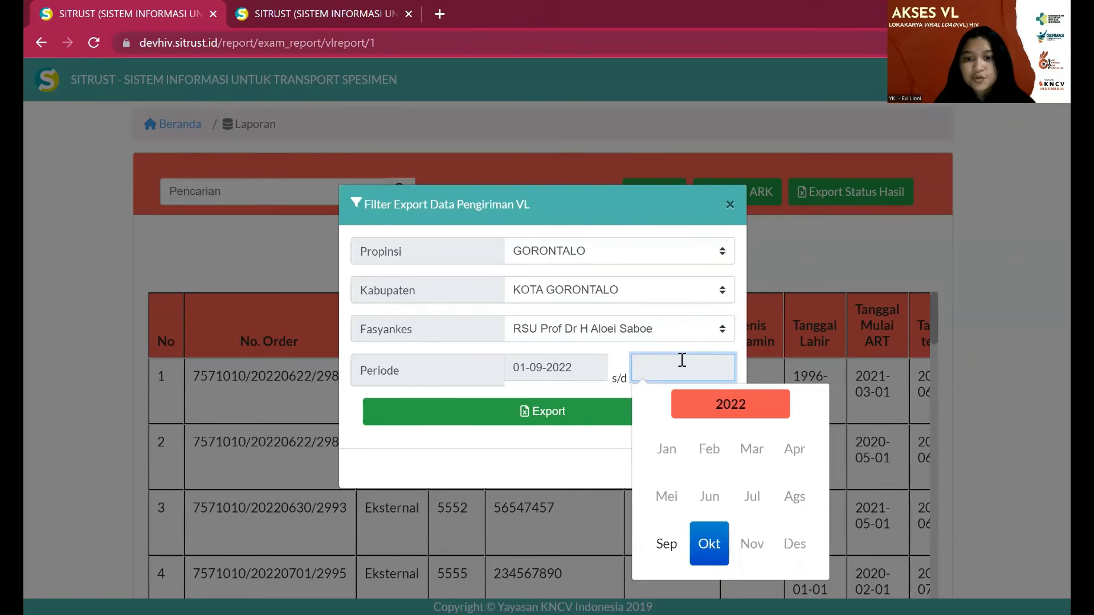
left_click(666, 546)
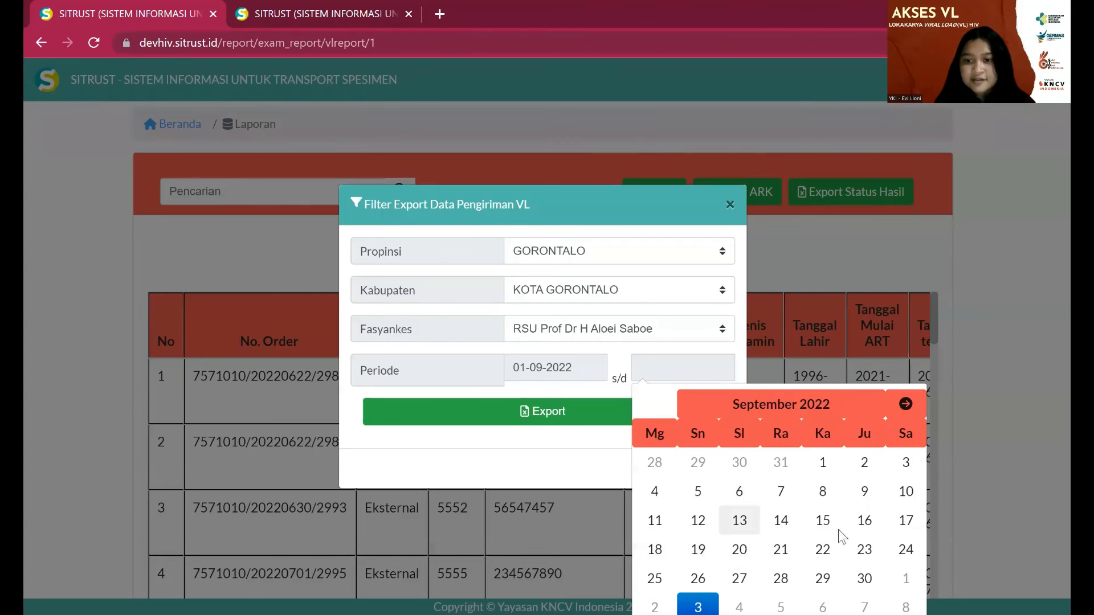
left_click(864, 549)
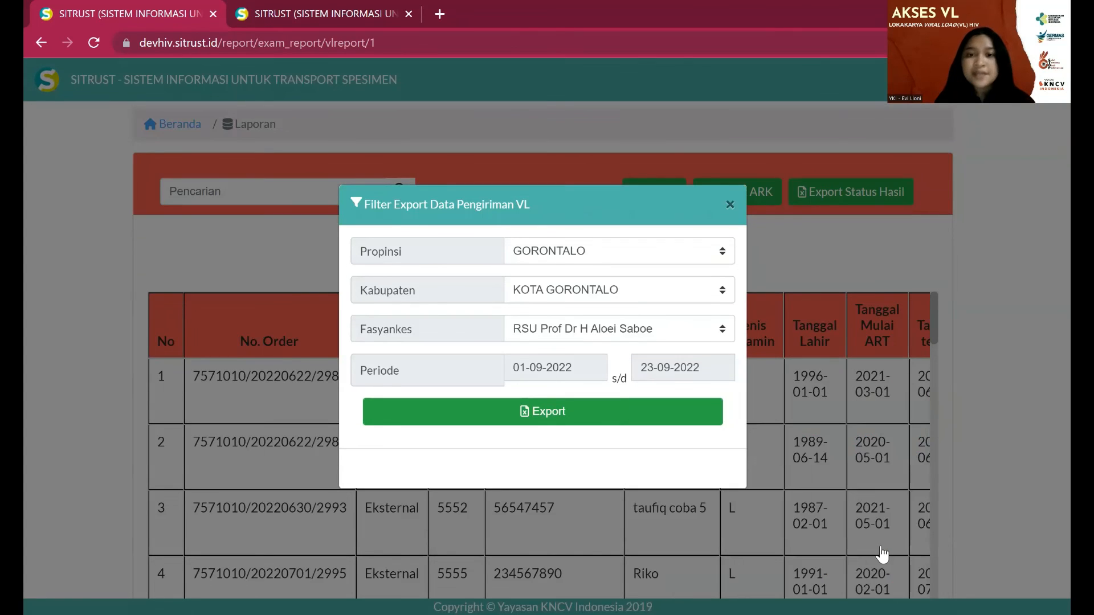
left_click(701, 425)
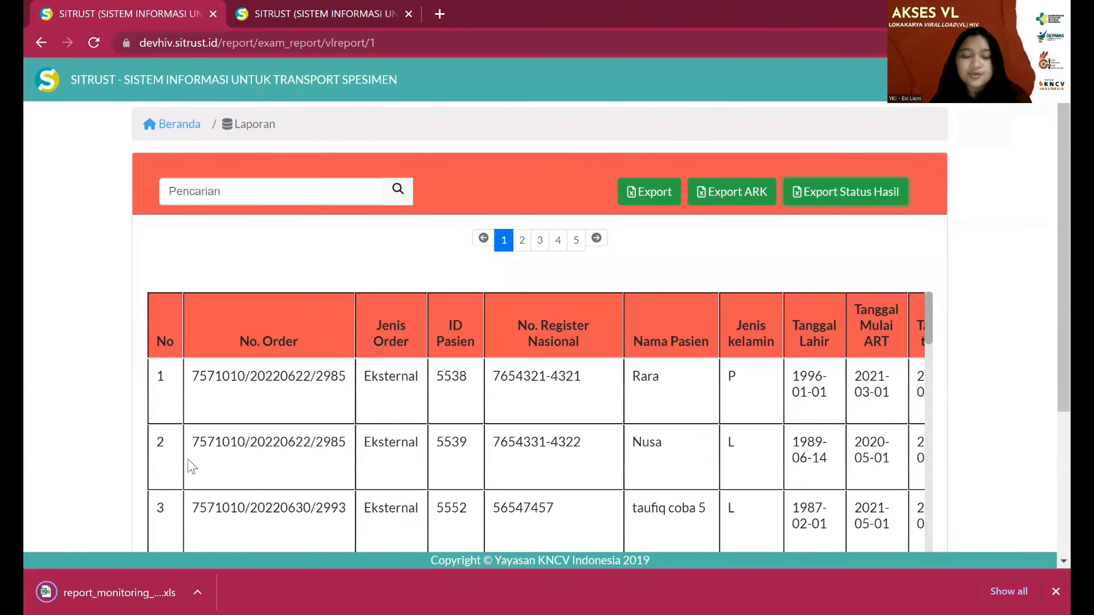
left_click(96, 591)
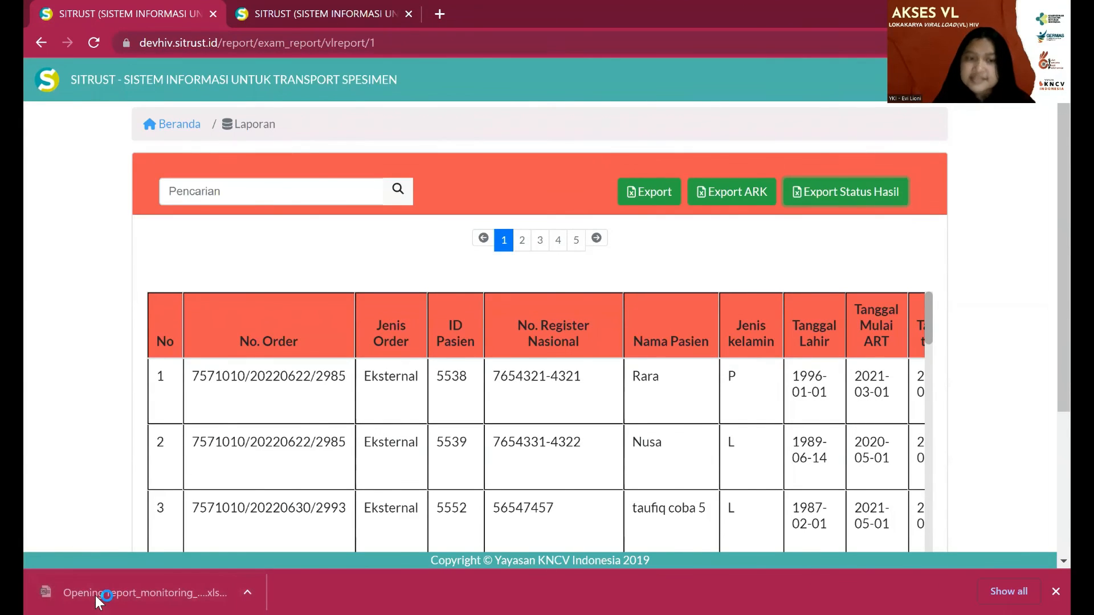